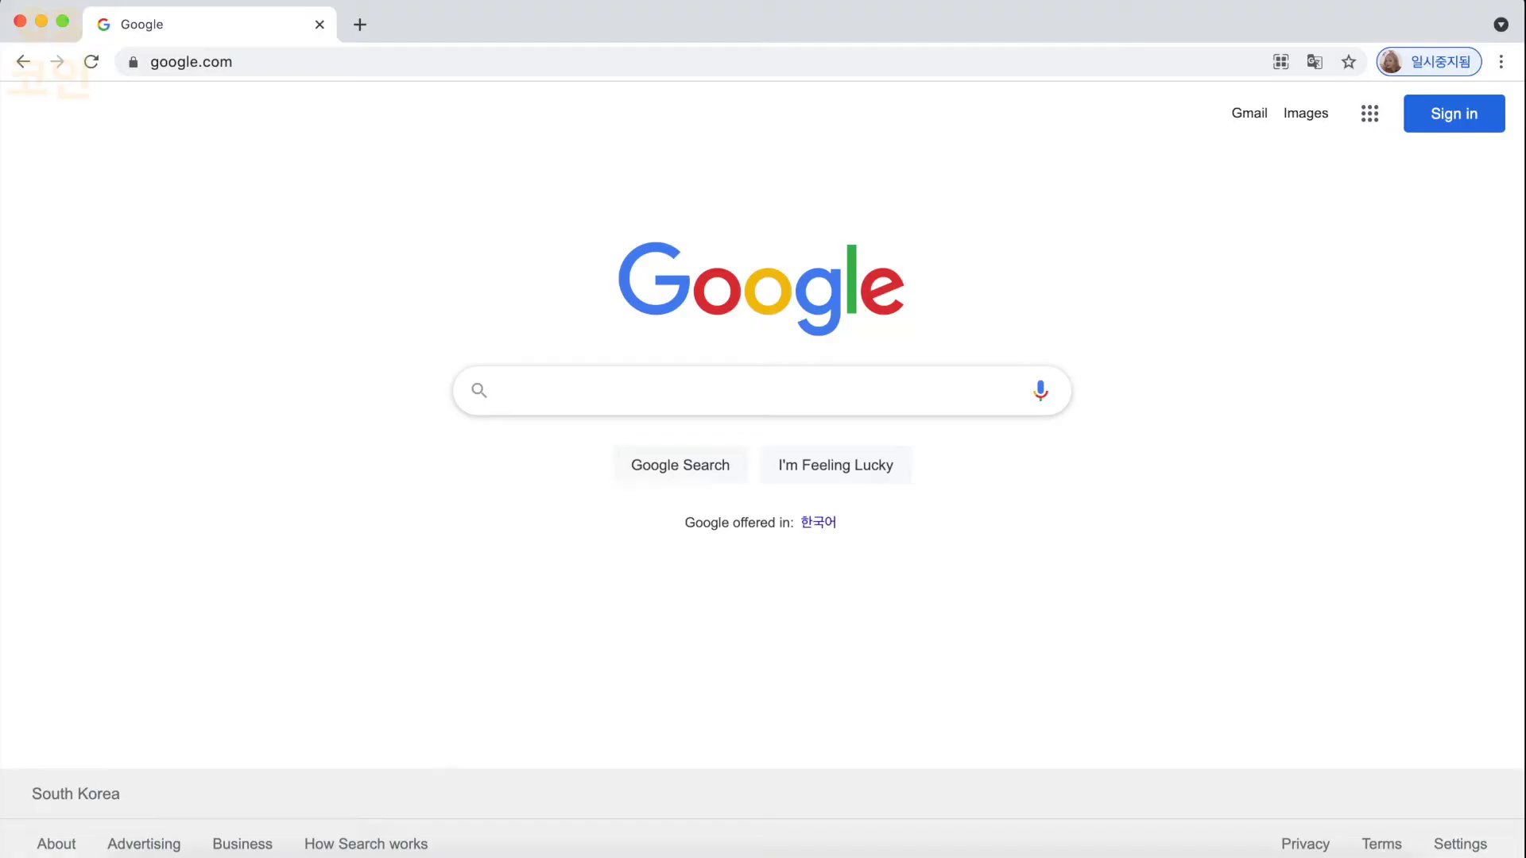
- Type 'metamask' into the Google search box
type("metamask")
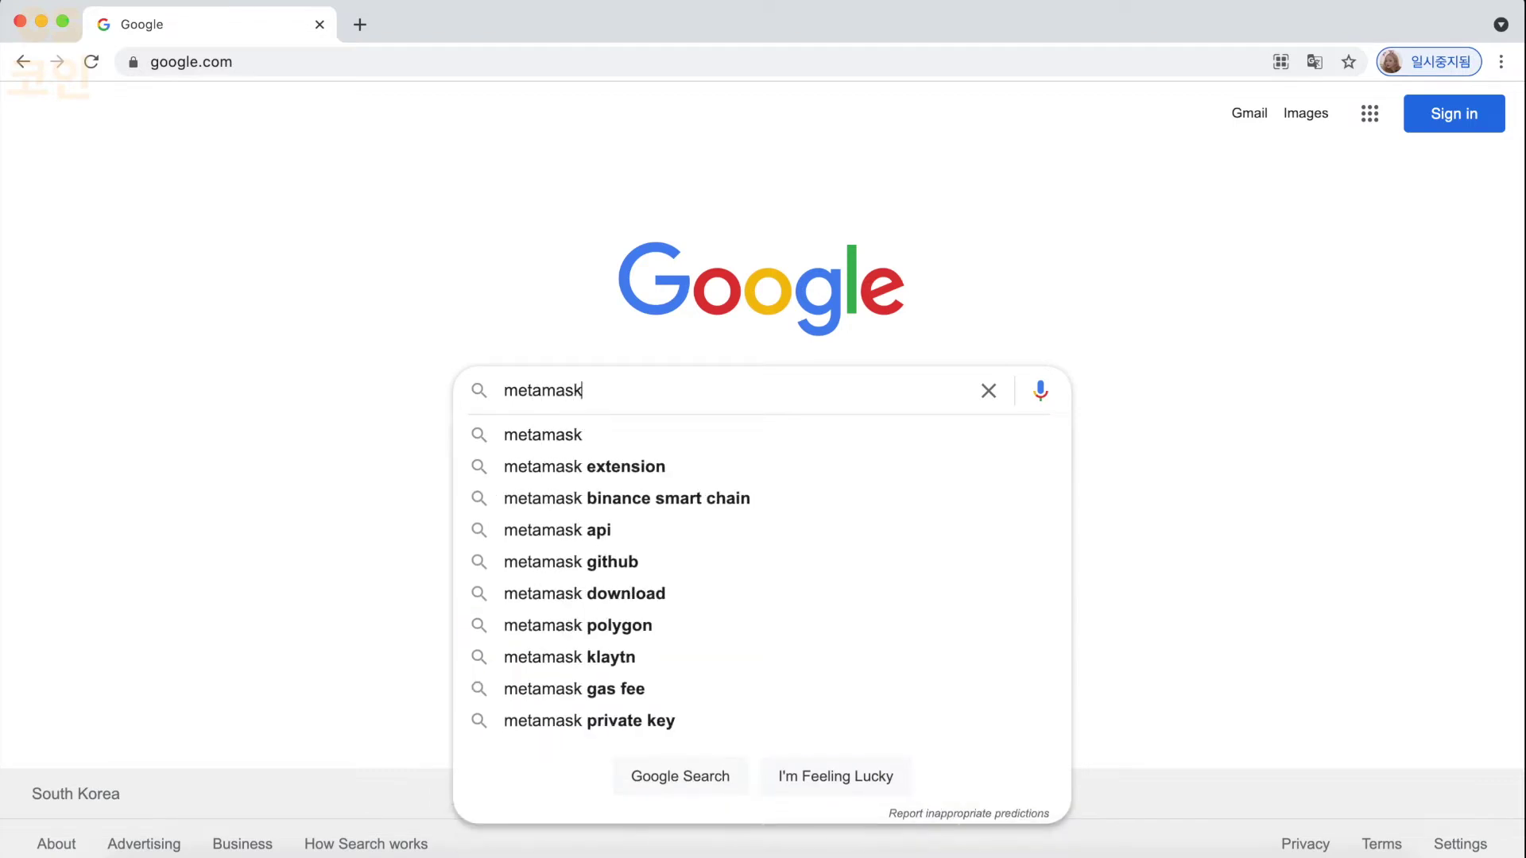
- Search Google for metamask, check the first ad's explanation, and scroll past the ads
key("Return")
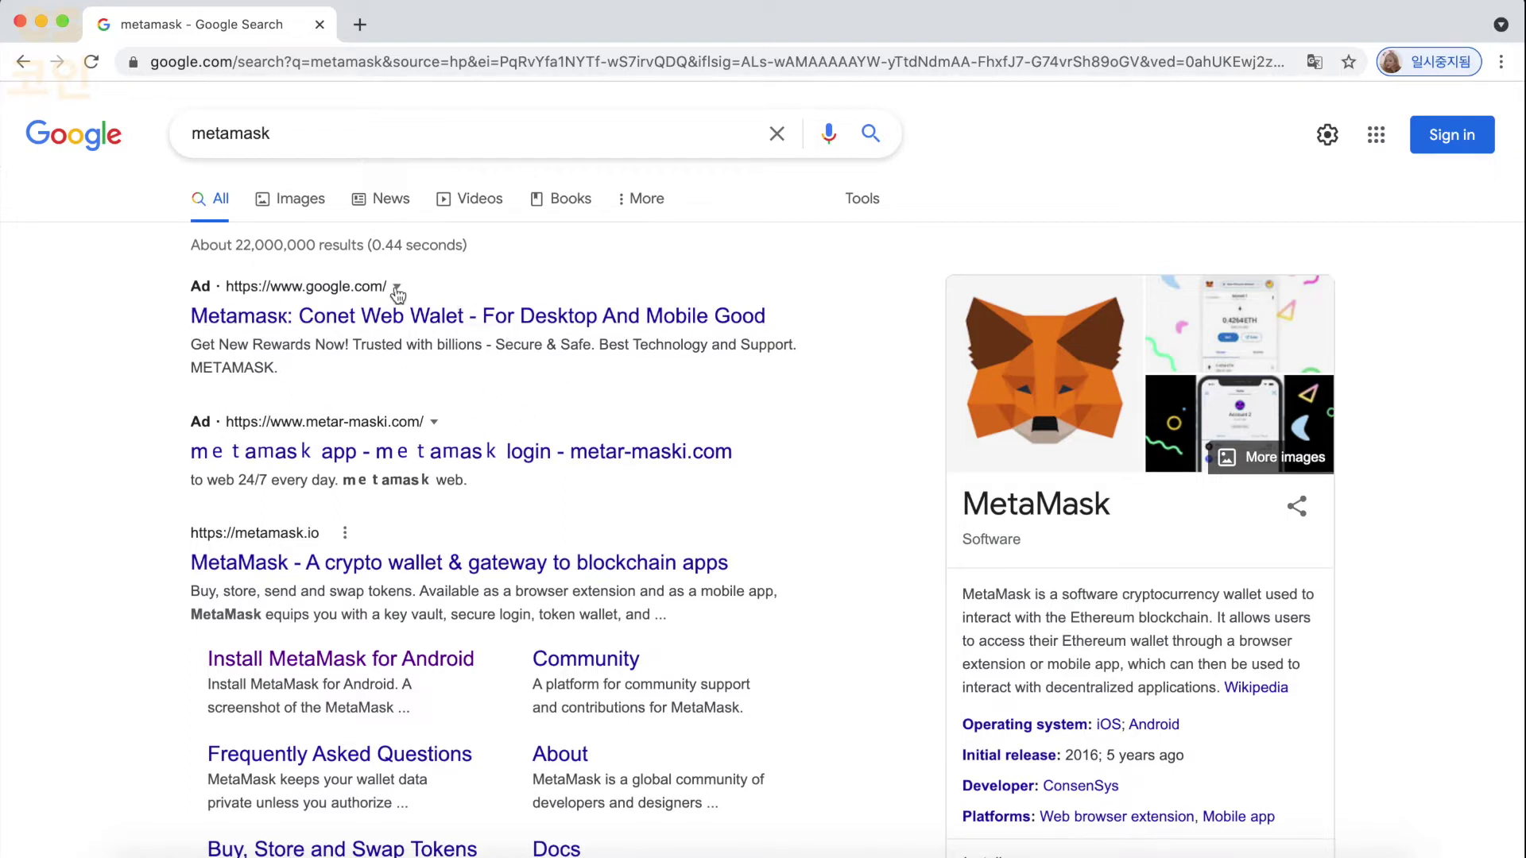
left_click(397, 287)
left_click(397, 288)
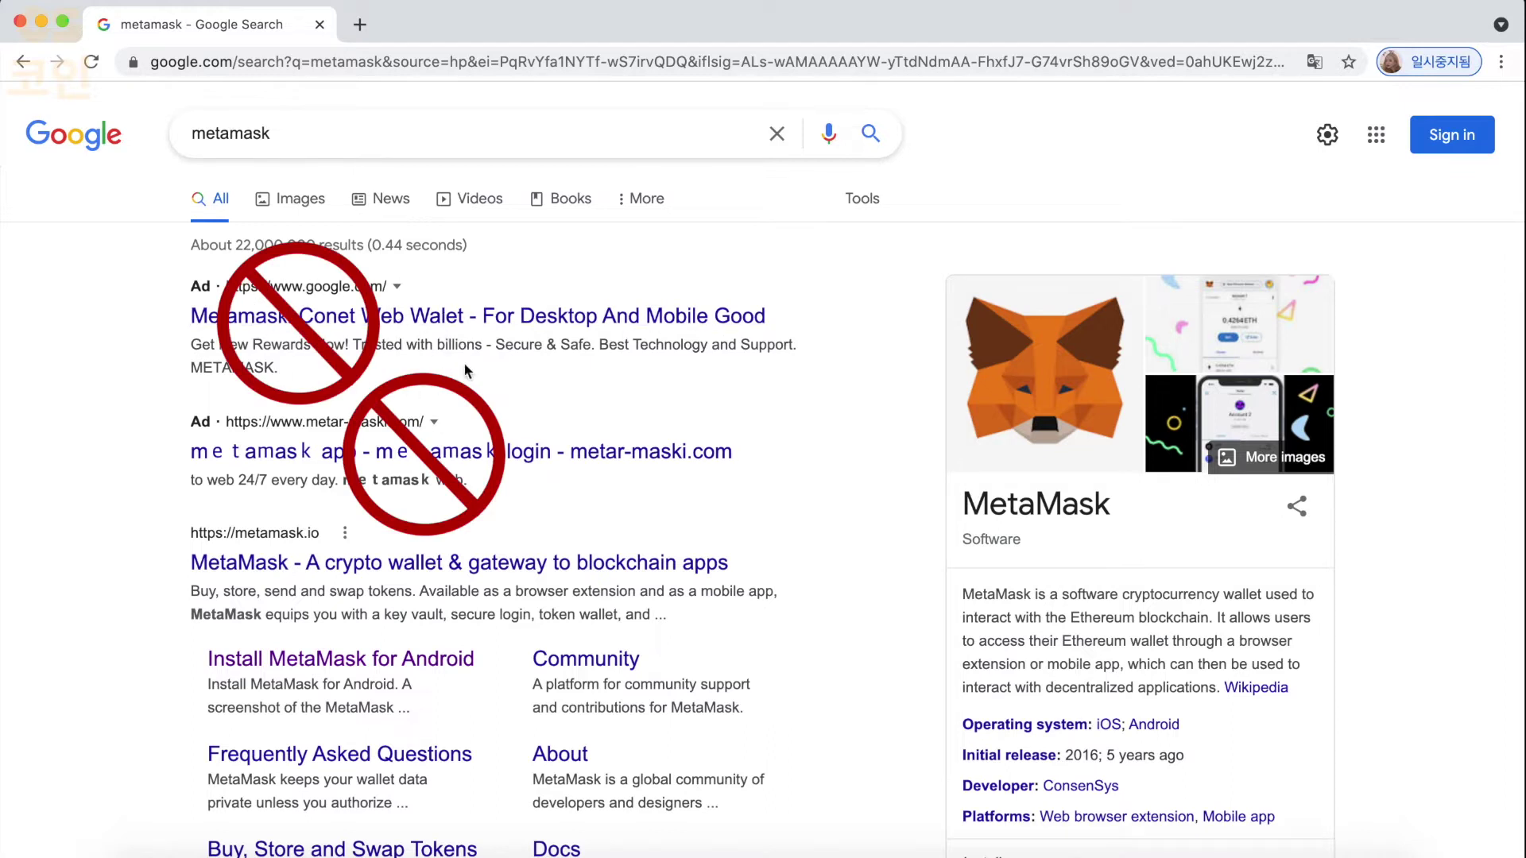
scroll(328, 375, "down", 3)
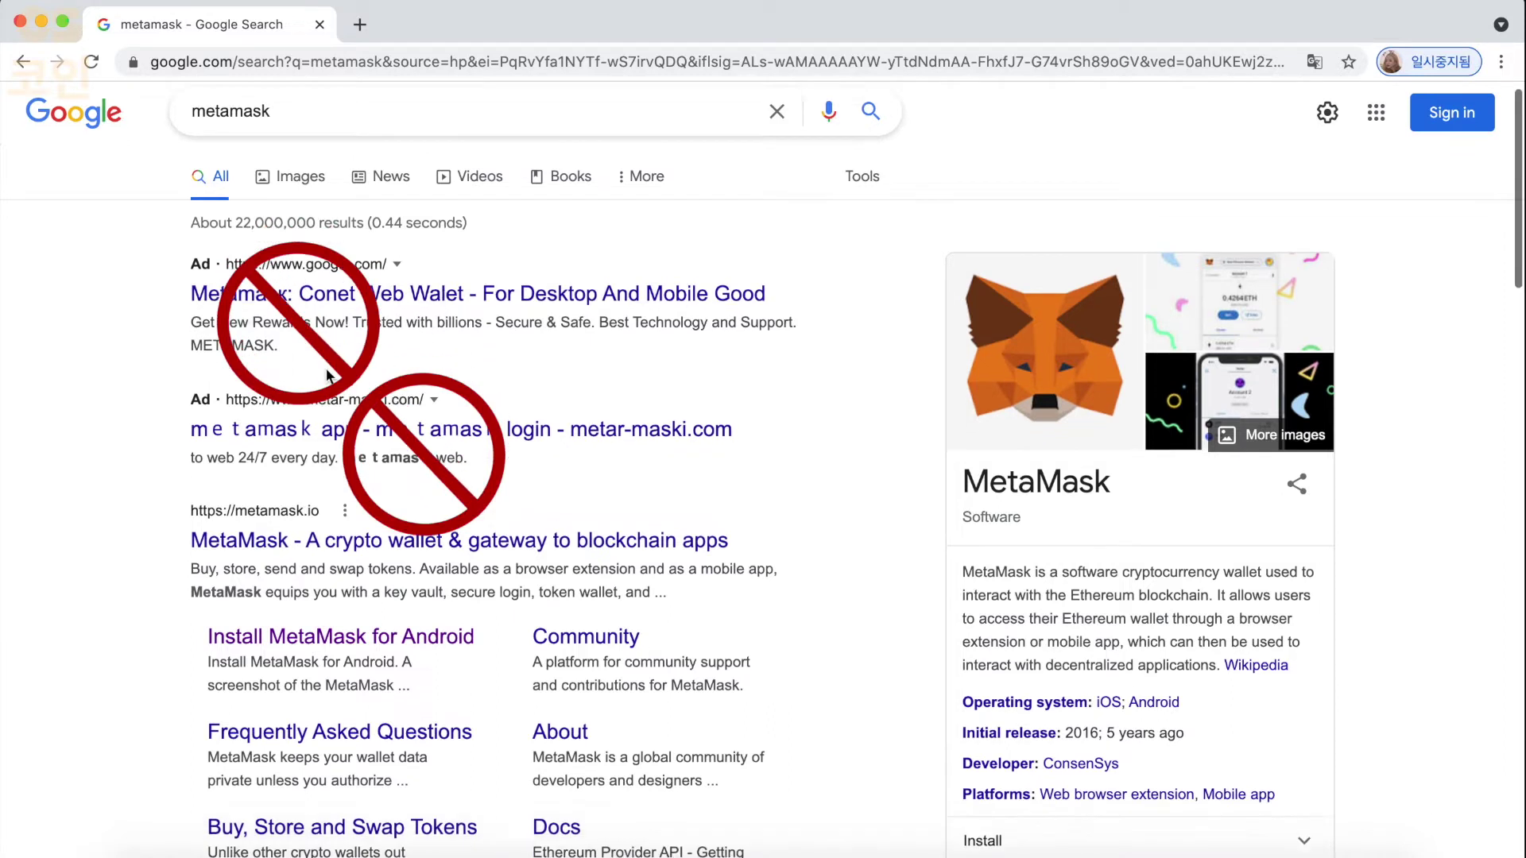
- Open metamask.io and add the MetaMask extension to Chrome from the Web Store
left_click(334, 413)
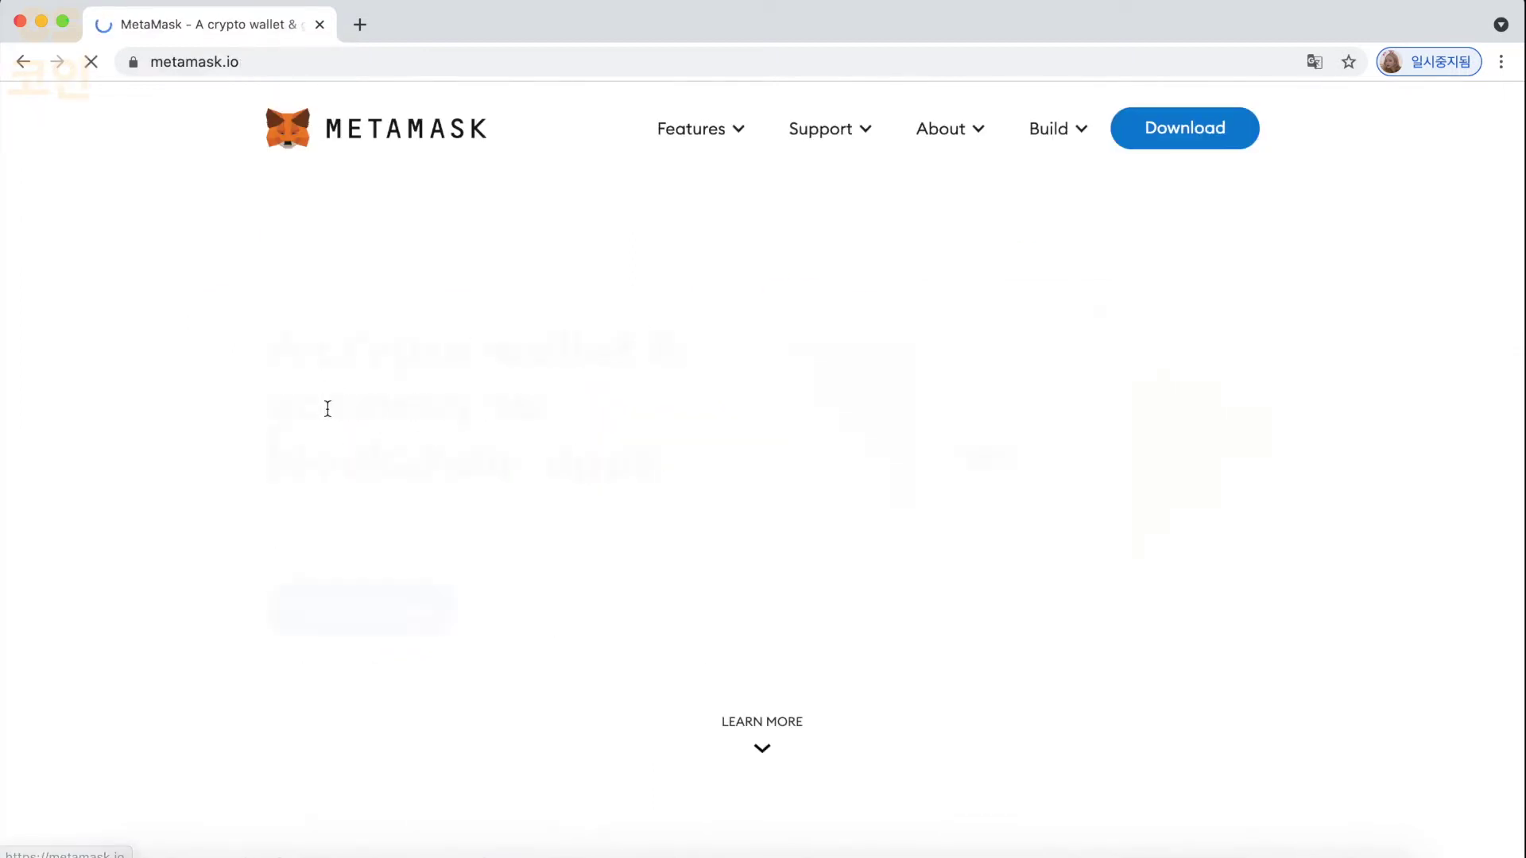
left_click(1154, 142)
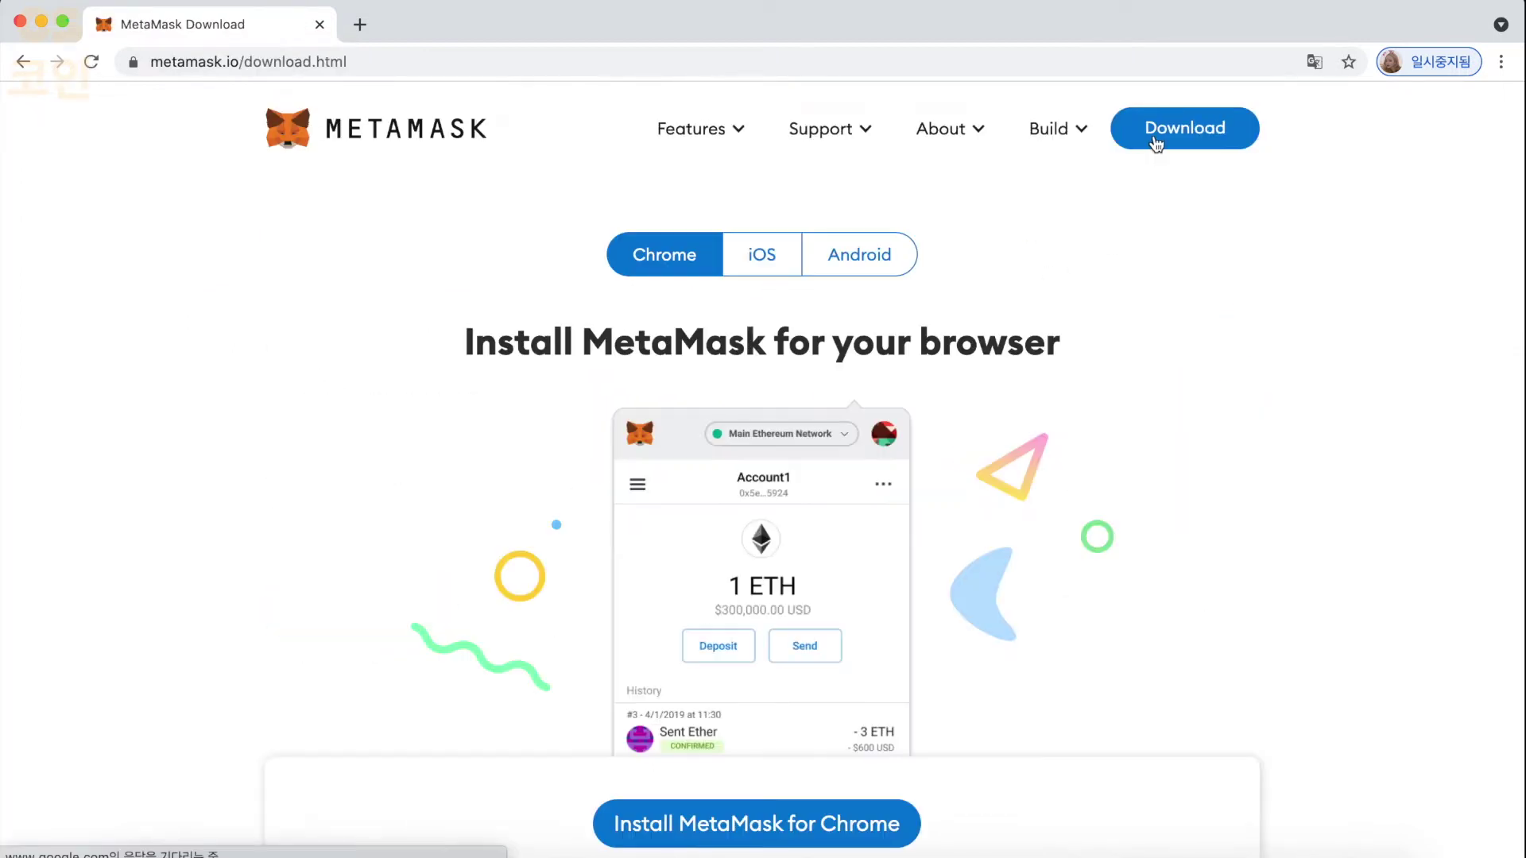
scroll(1013, 264, "down", 3)
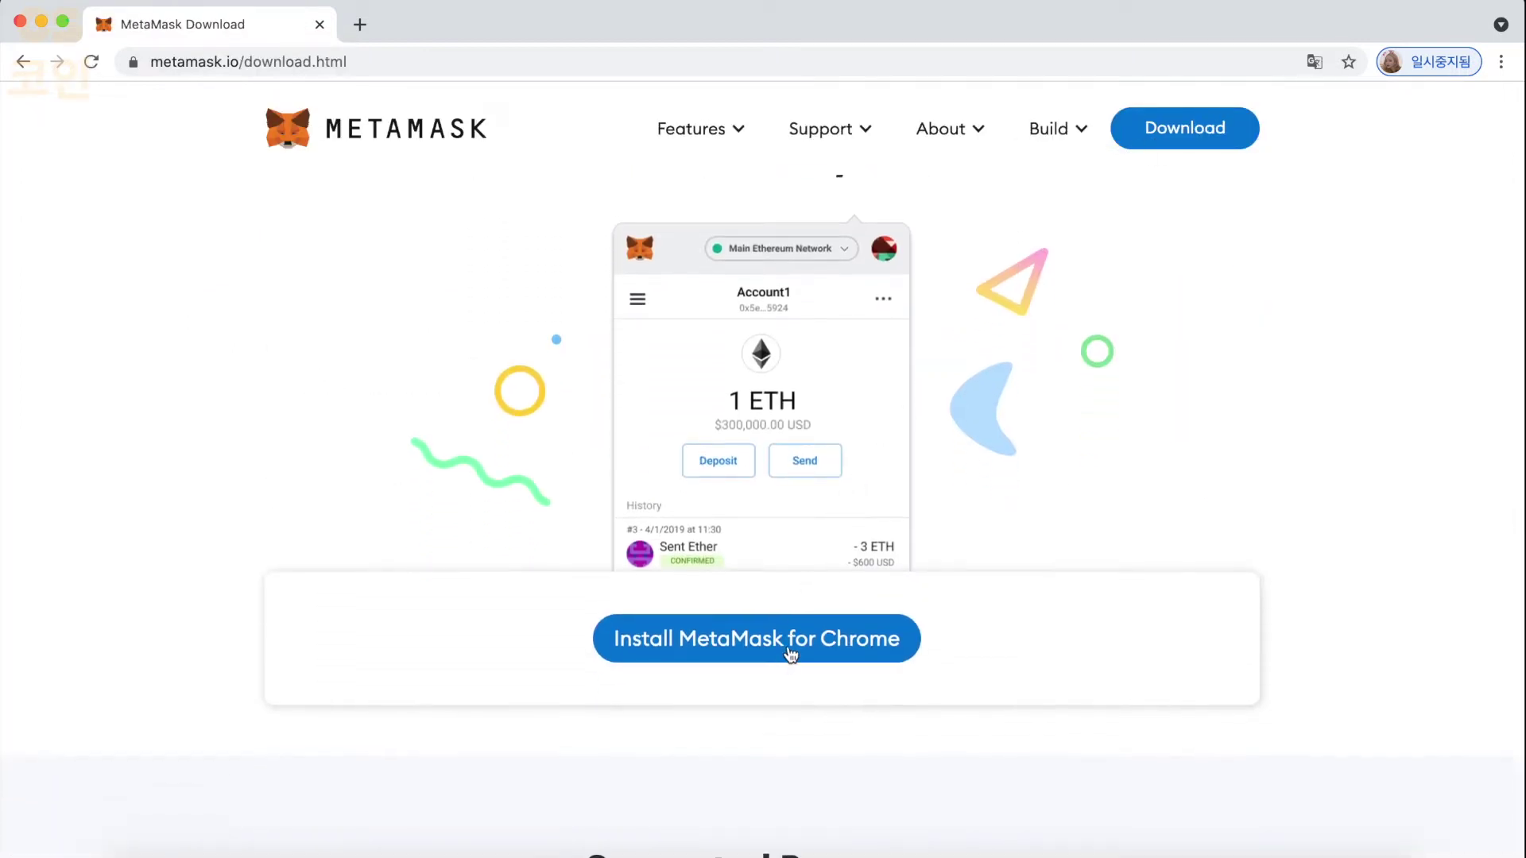
left_click(790, 644)
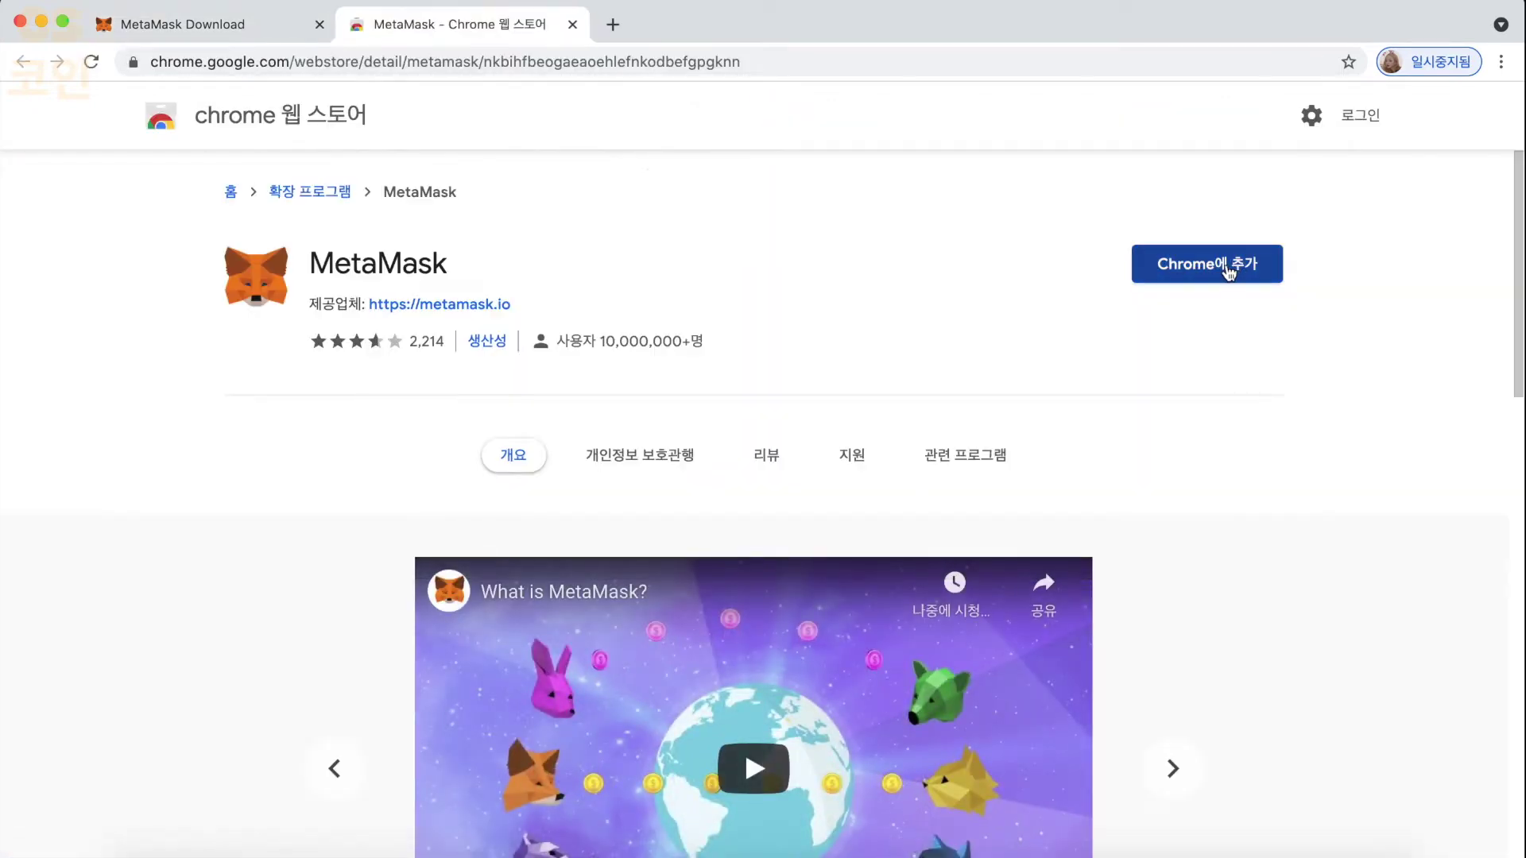
left_click(1229, 272)
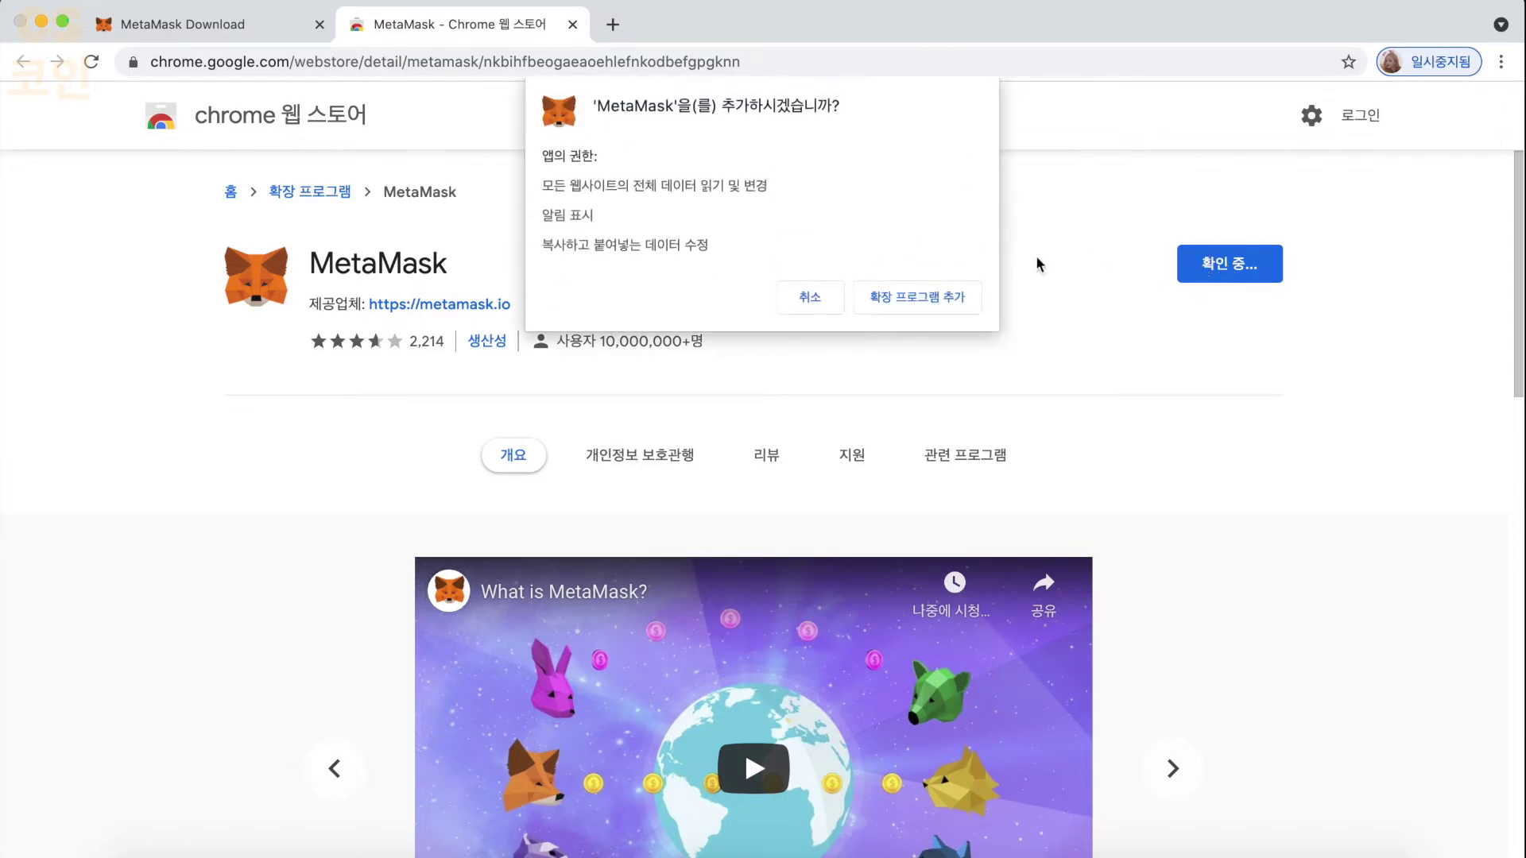
left_click(914, 306)
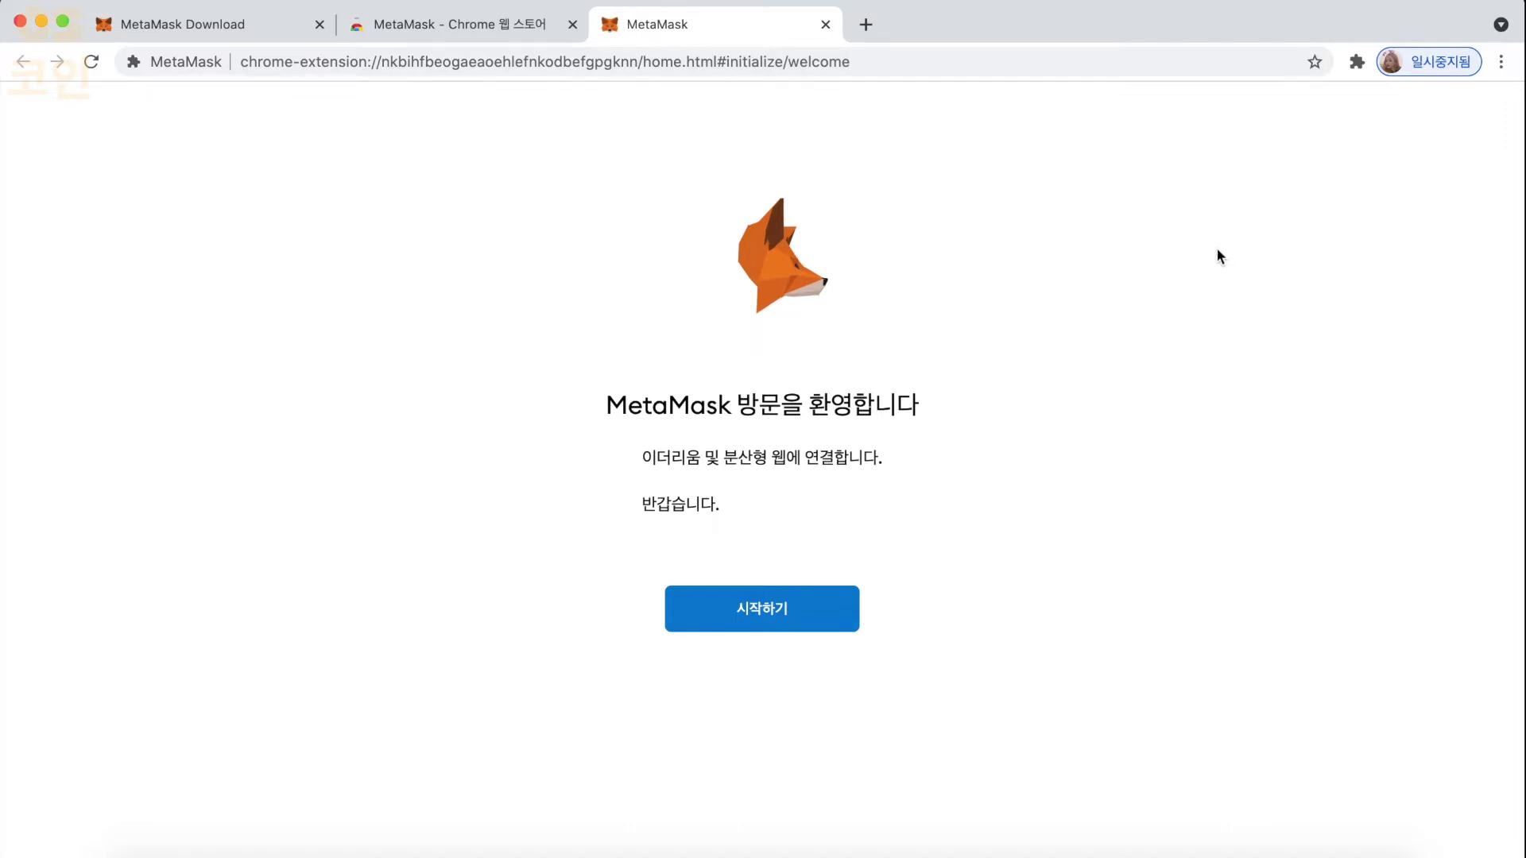
- Begin MetaMask setup, choose Create a Wallet, and agree to share usage data
left_click(841, 611)
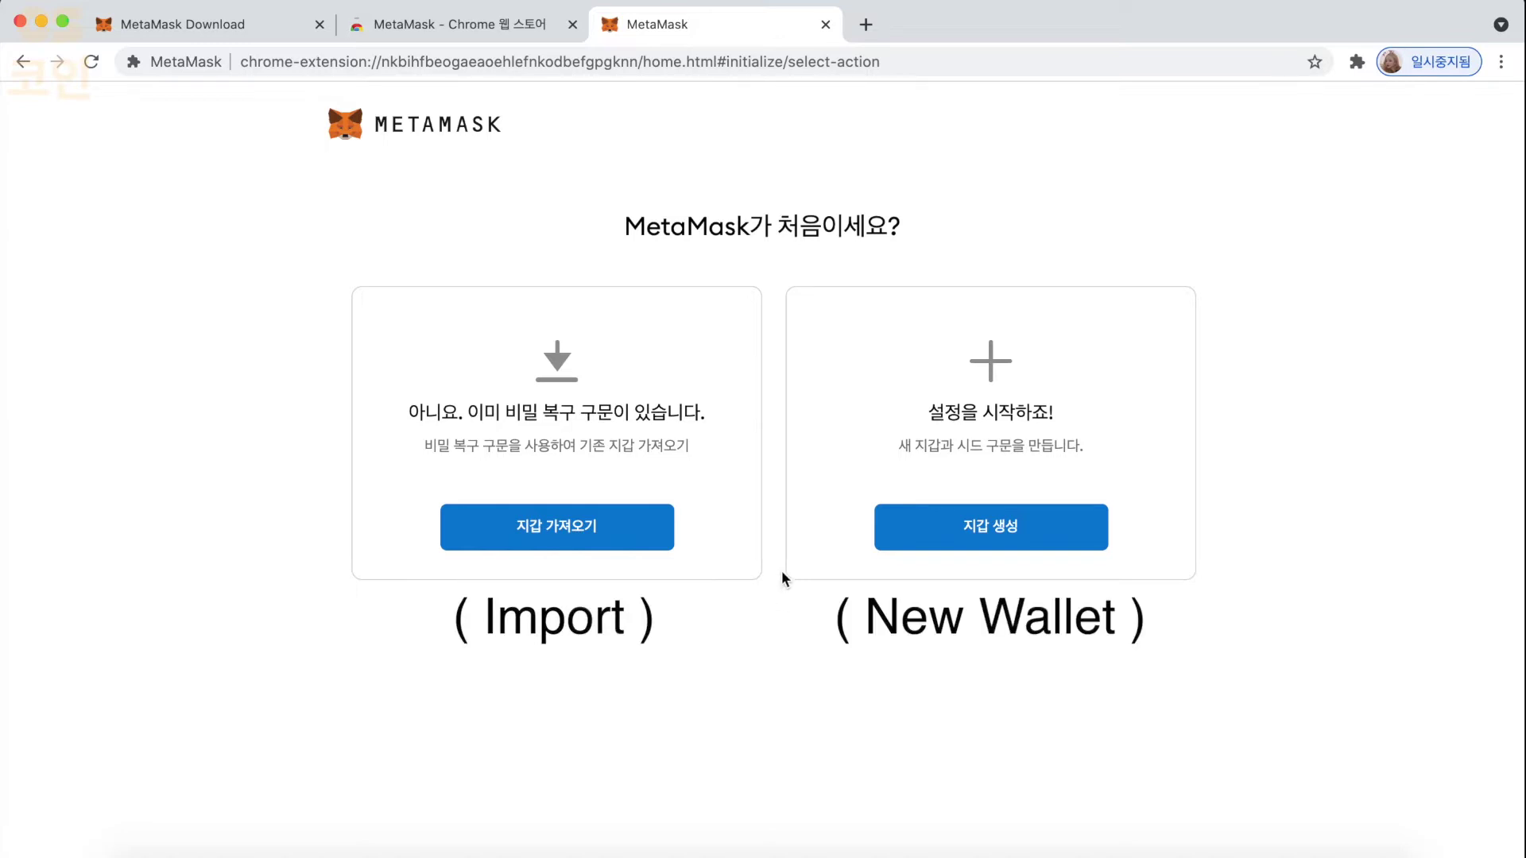
left_click(940, 547)
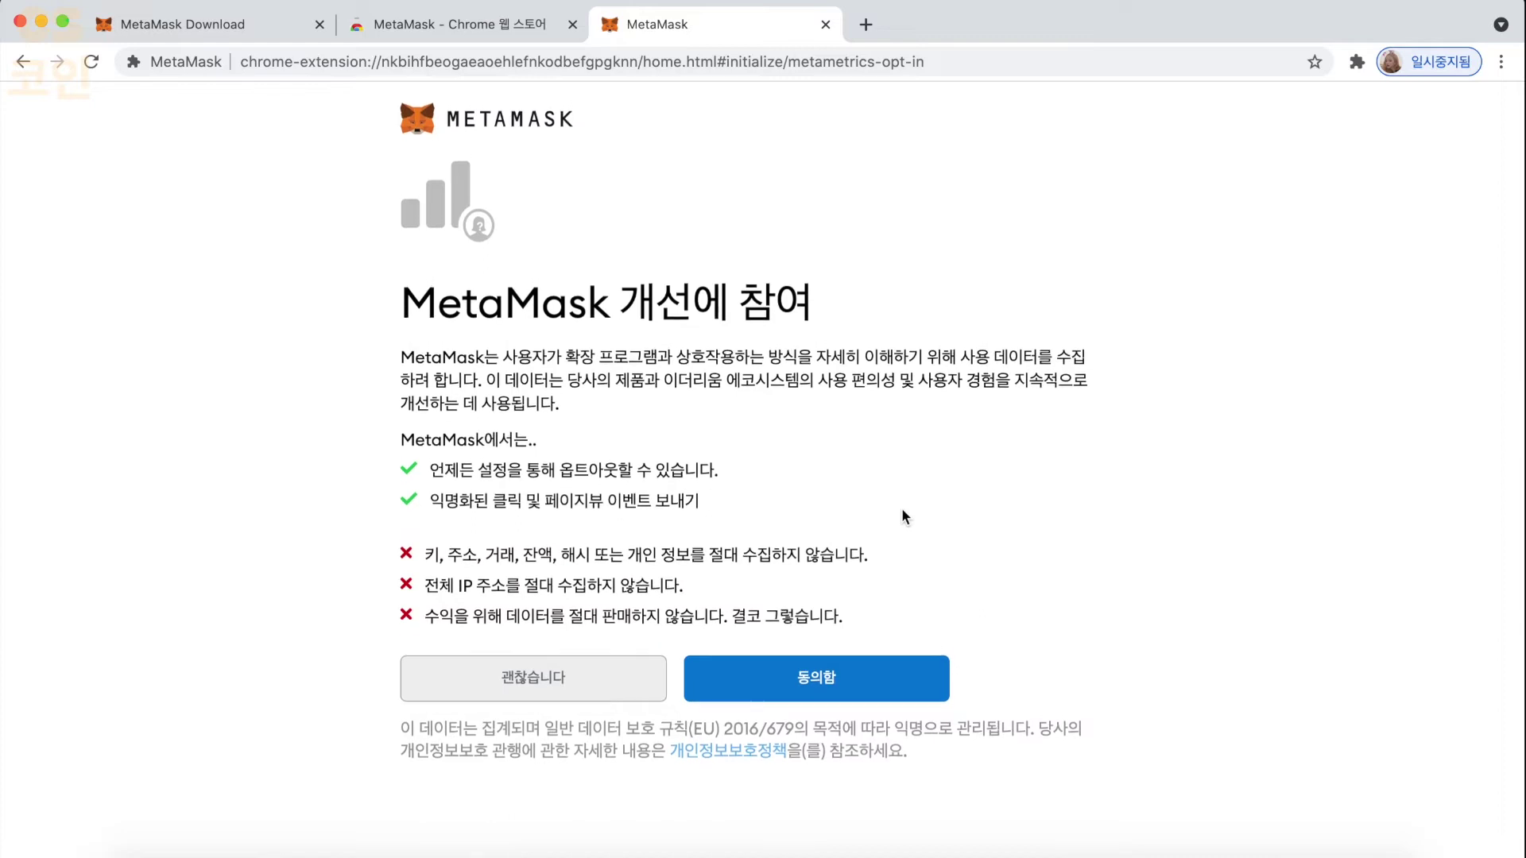
left_click(817, 676)
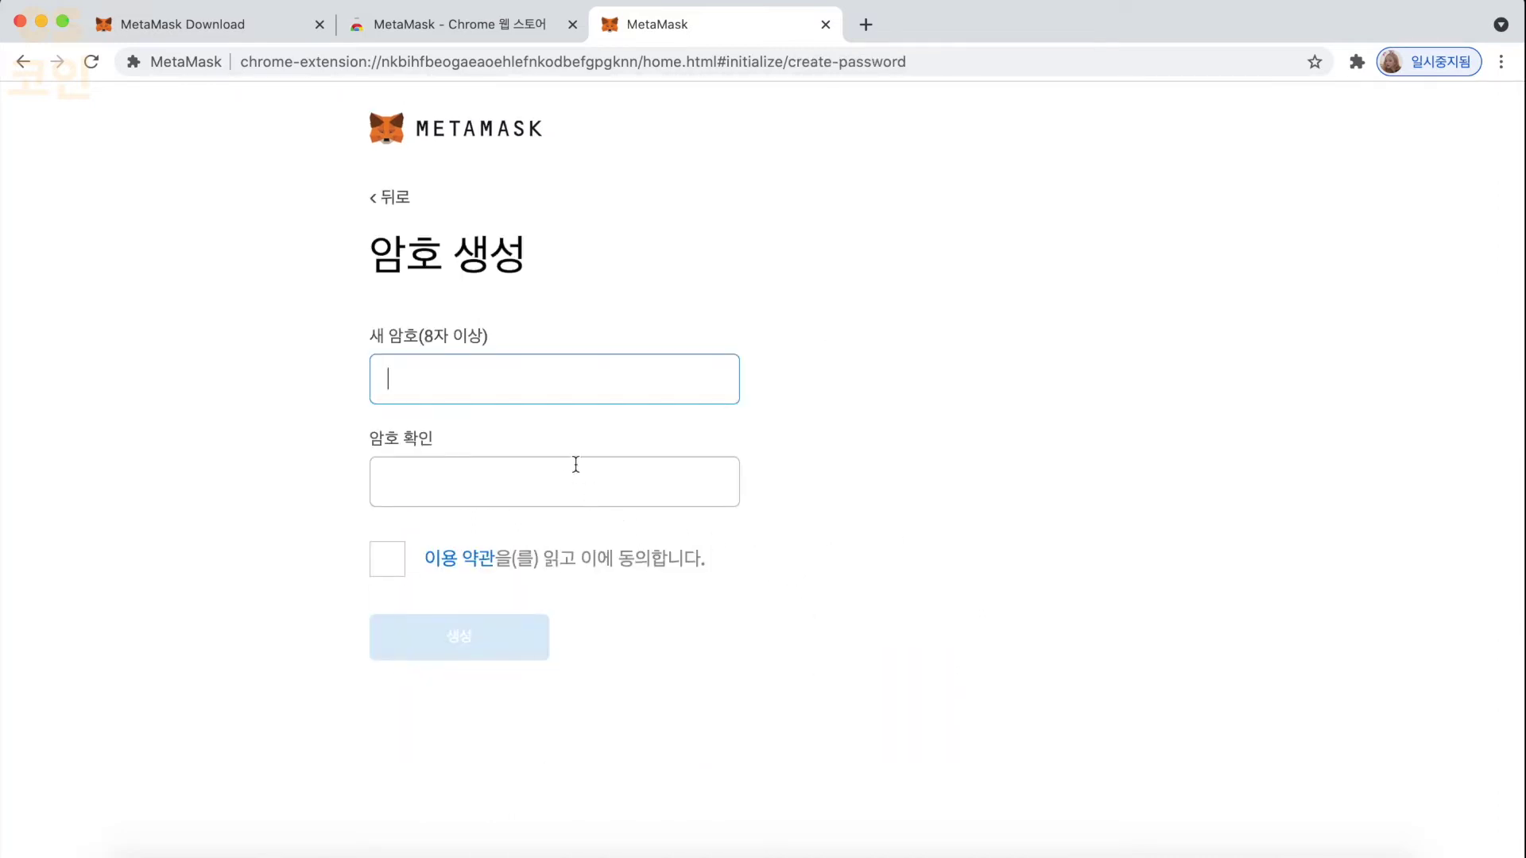
- Enter and confirm a new wallet password, accept the terms, and create the wallet
type("123")
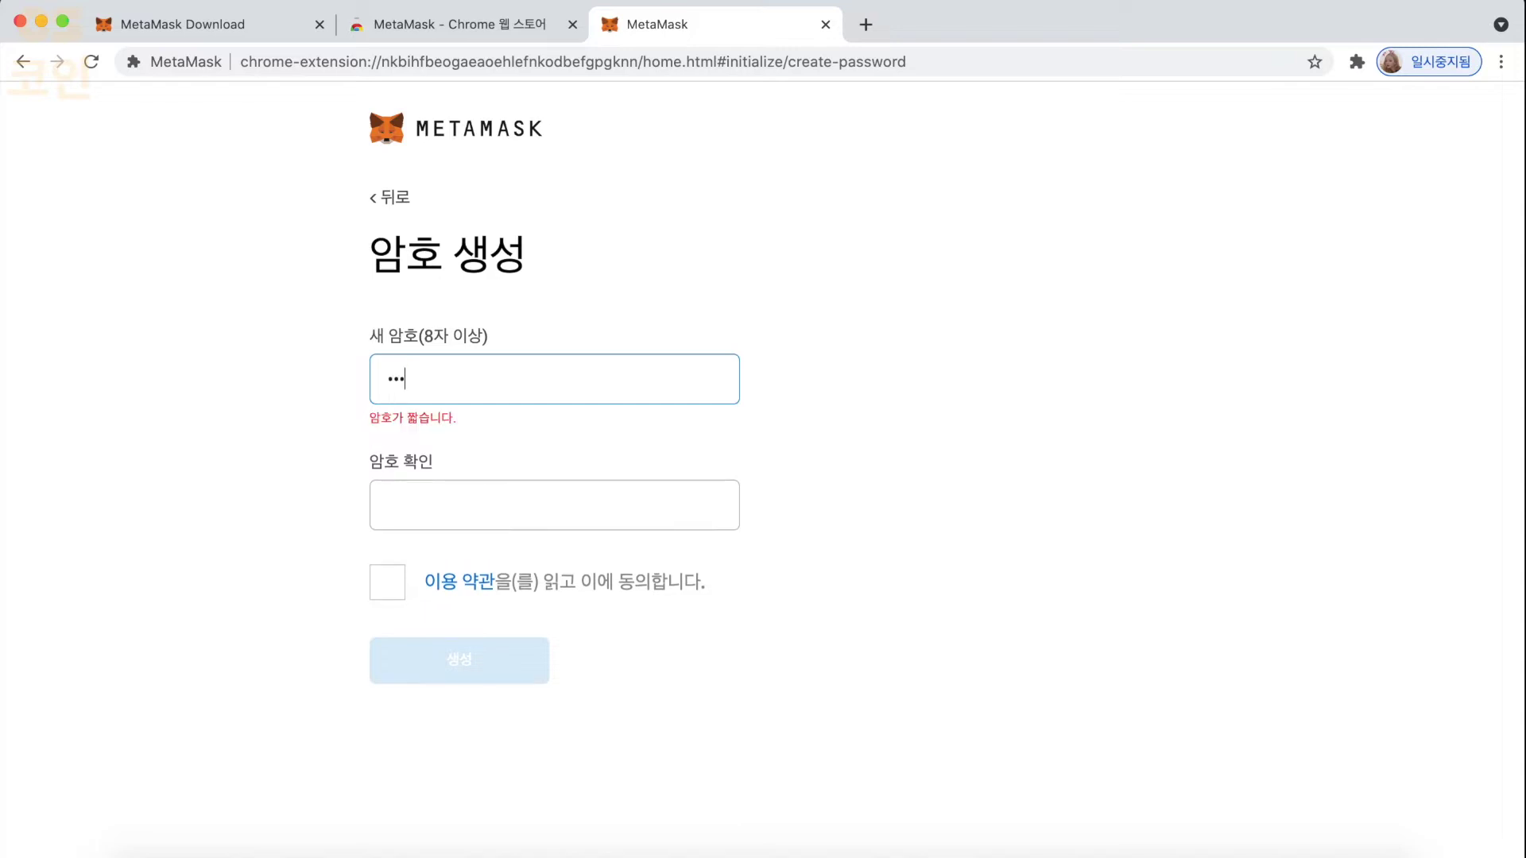
type("456789")
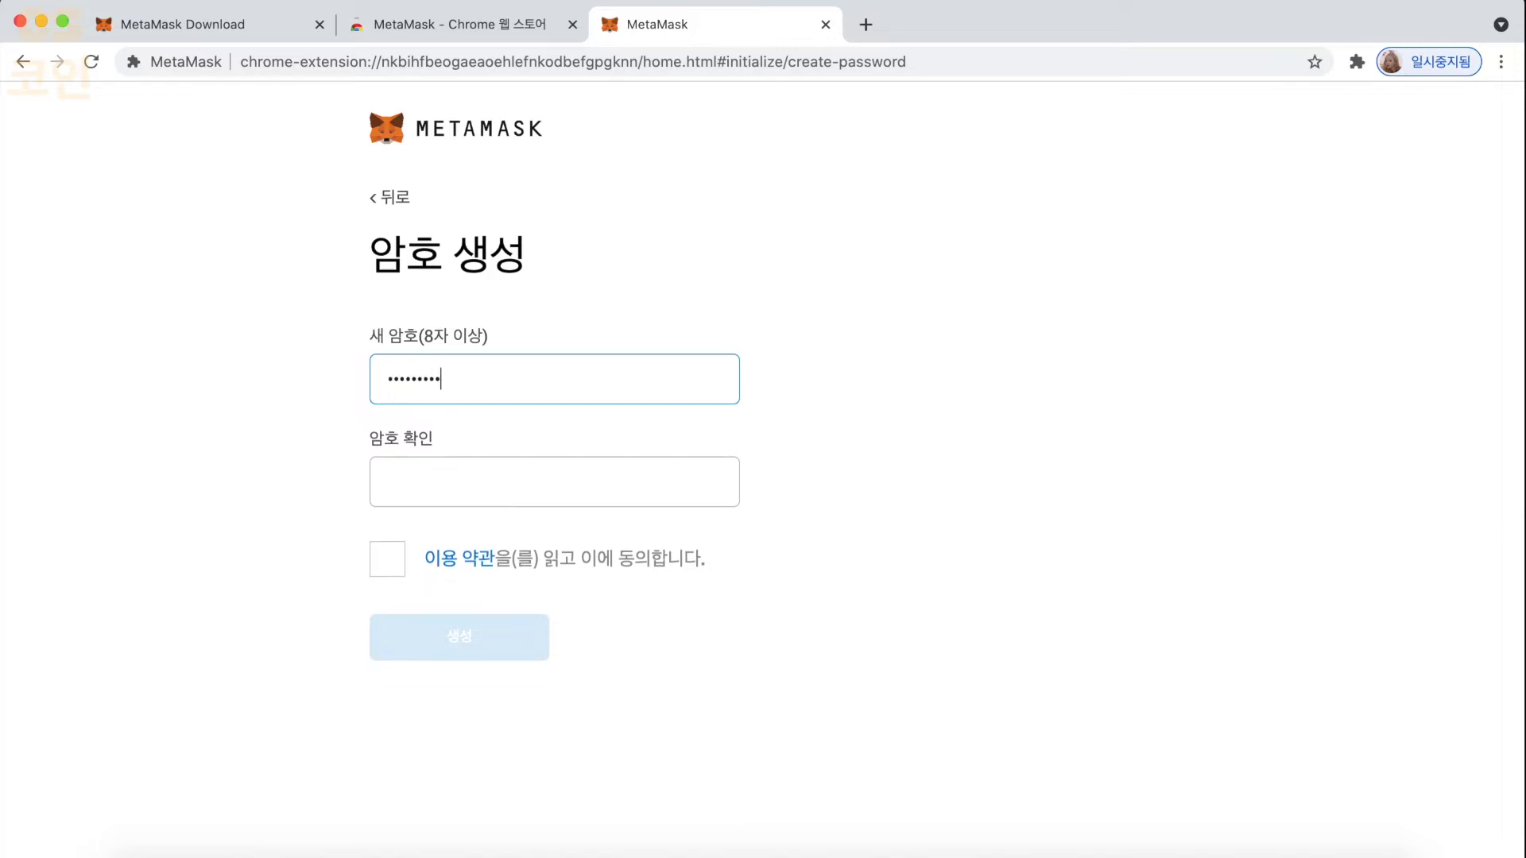
left_click(477, 481)
type("12")
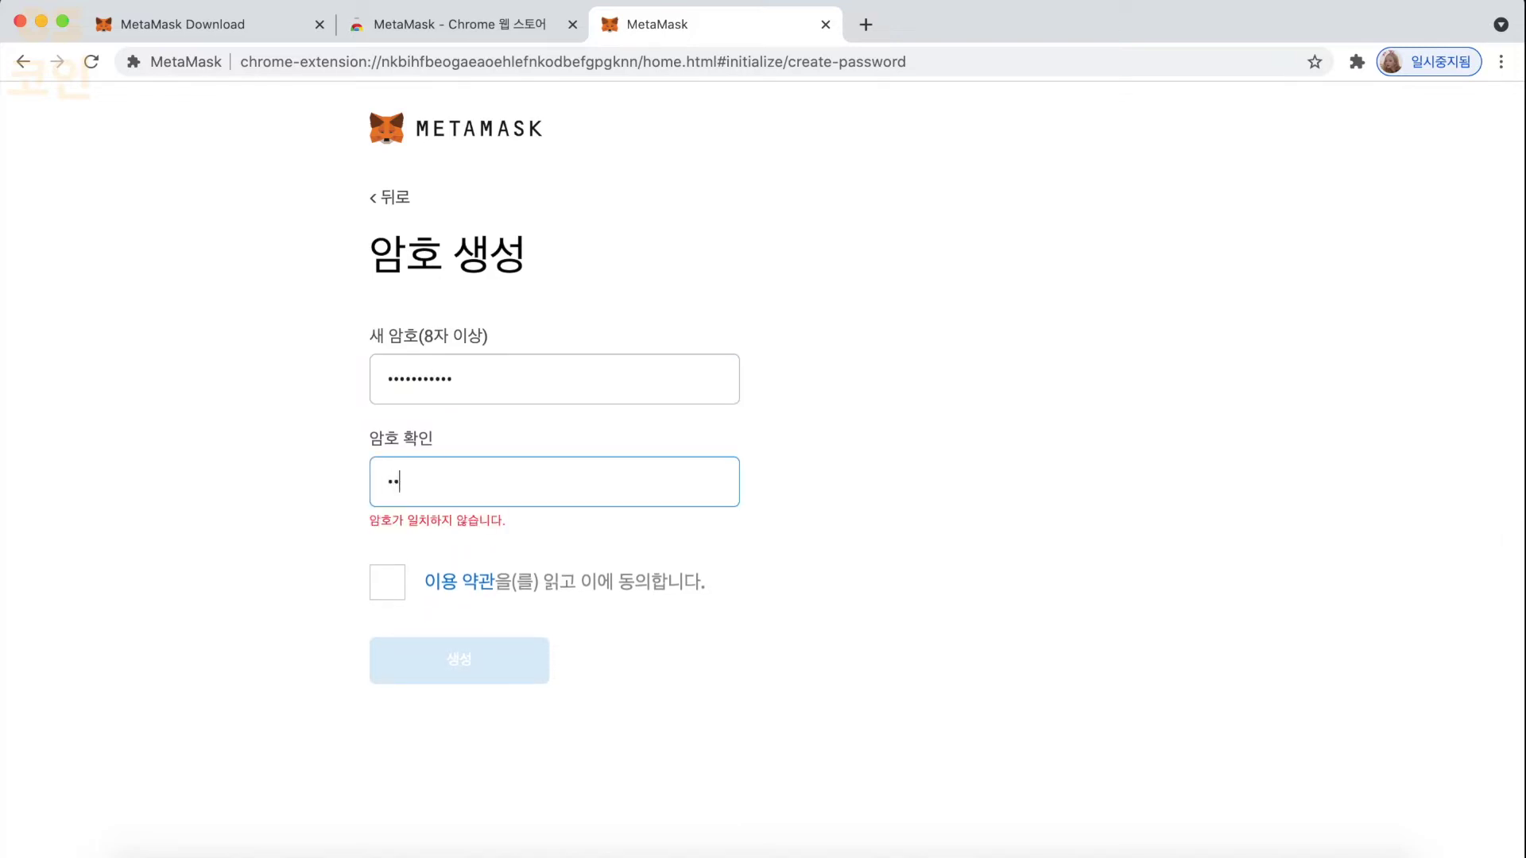
type("345678901")
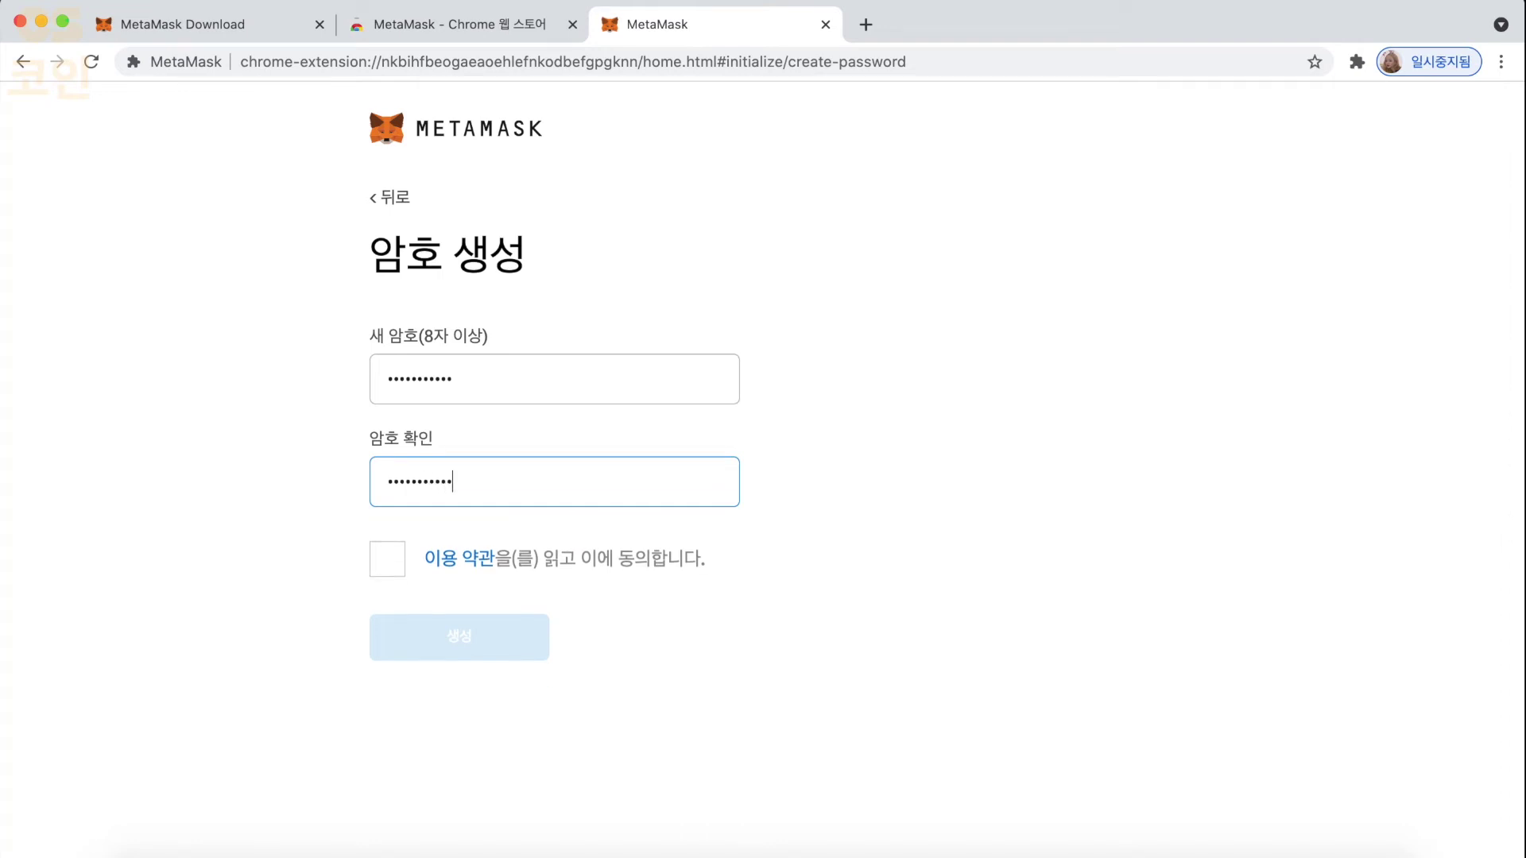
left_click(395, 570)
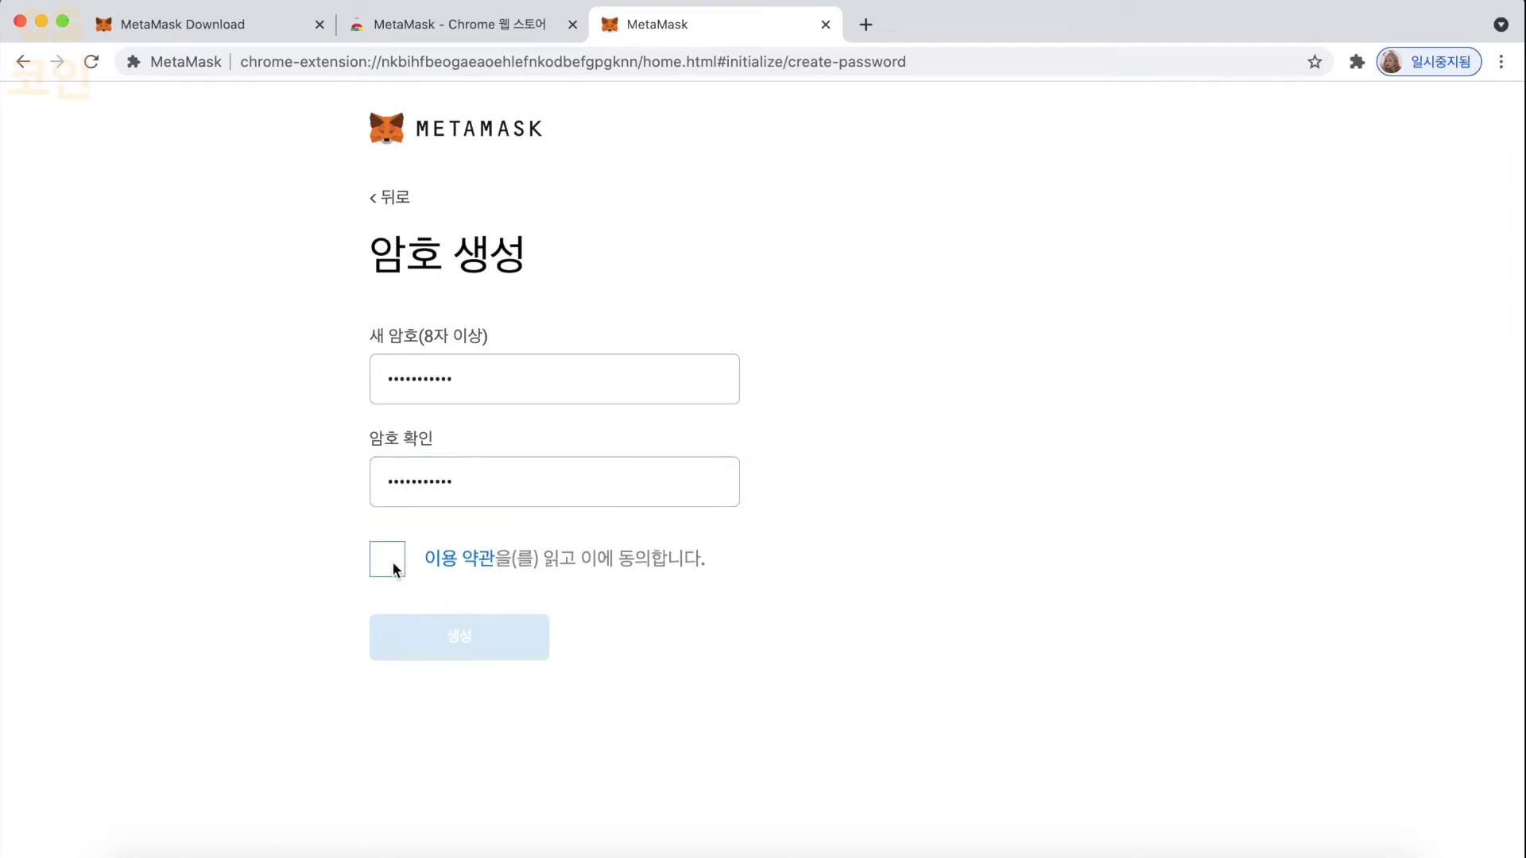
left_click(447, 631)
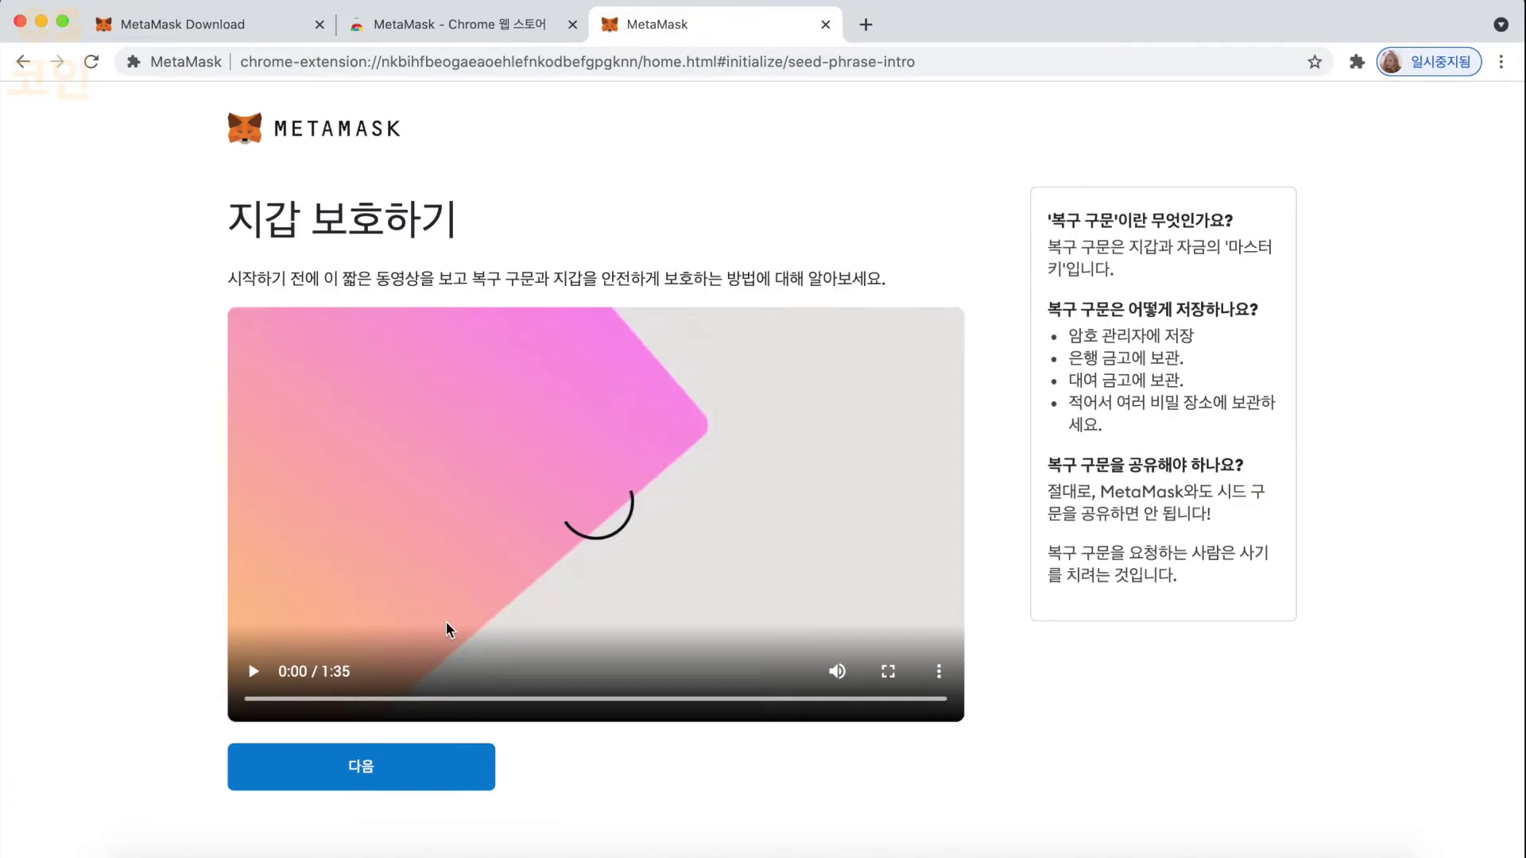
- Reveal and select the 12-word secret backup phrase, then continue to phrase confirmation
left_click(442, 759)
left_click(554, 520)
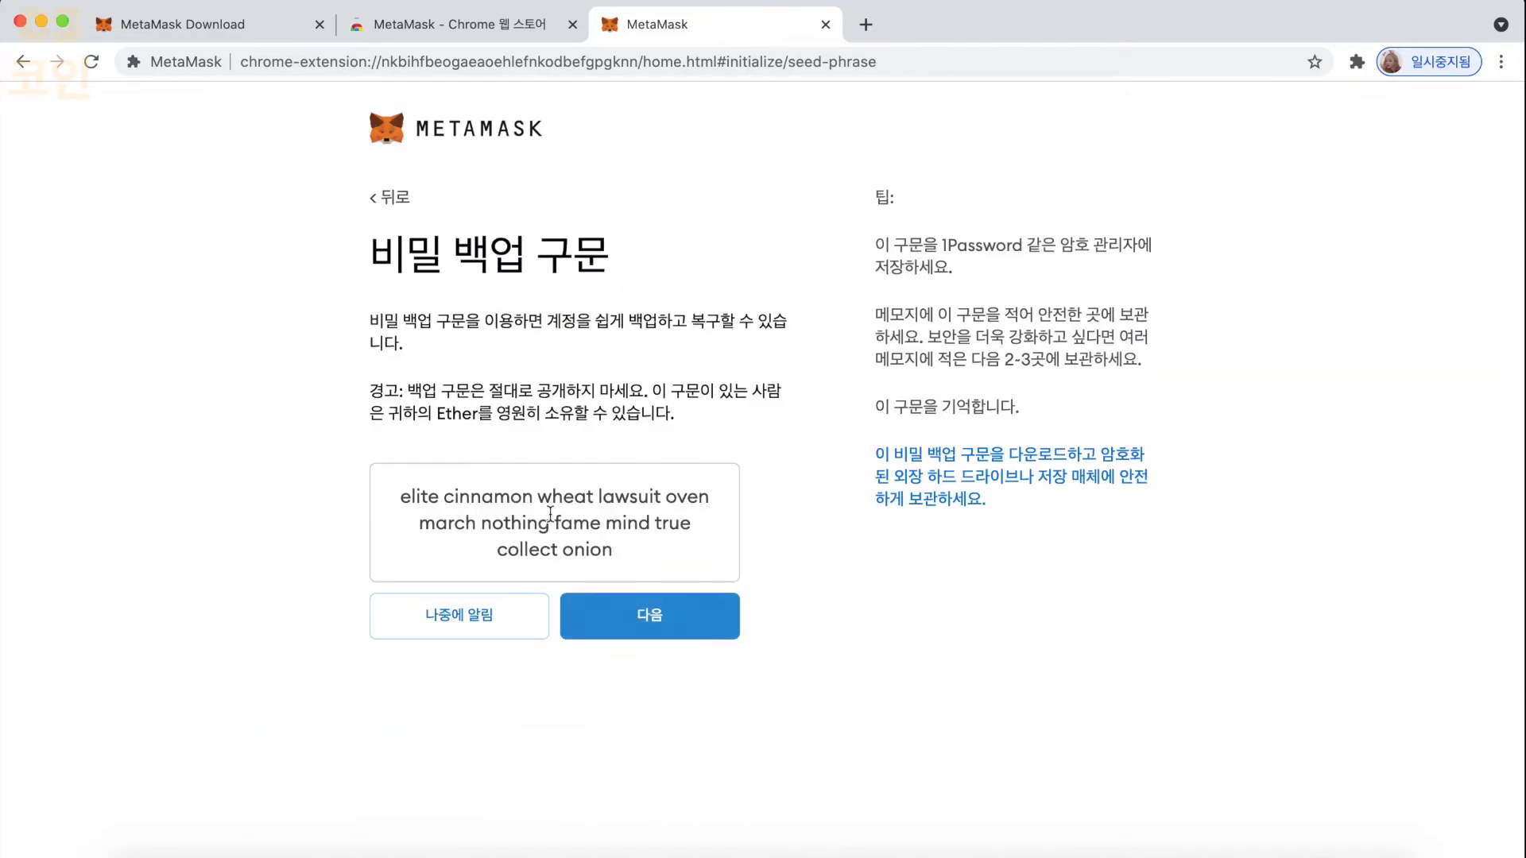
left_click_drag(632, 560, 402, 491)
left_click(662, 562)
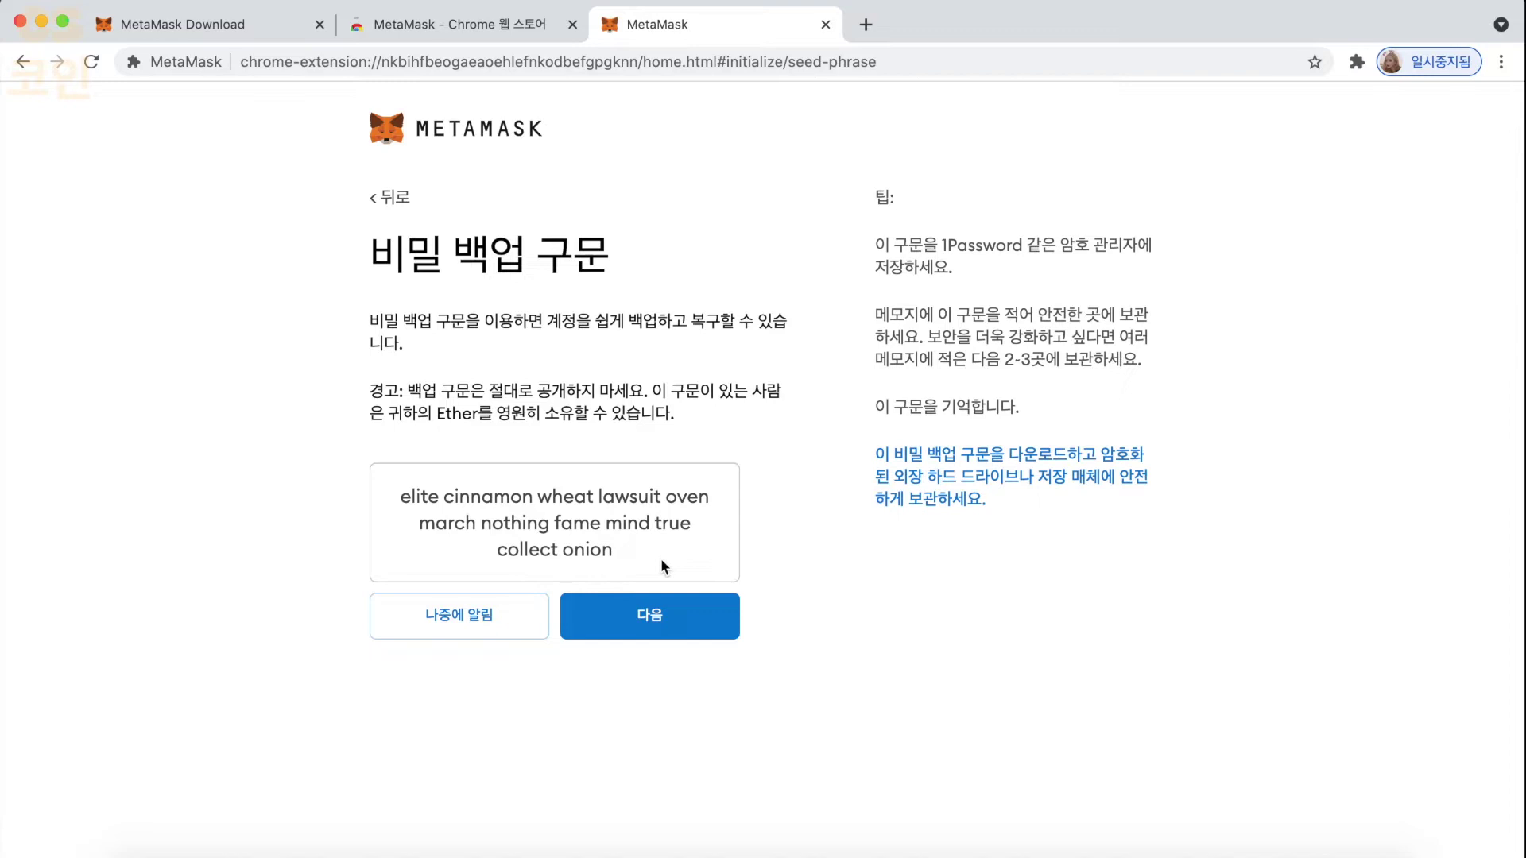
left_click_drag(660, 558, 399, 497)
left_click_drag(631, 546, 407, 479)
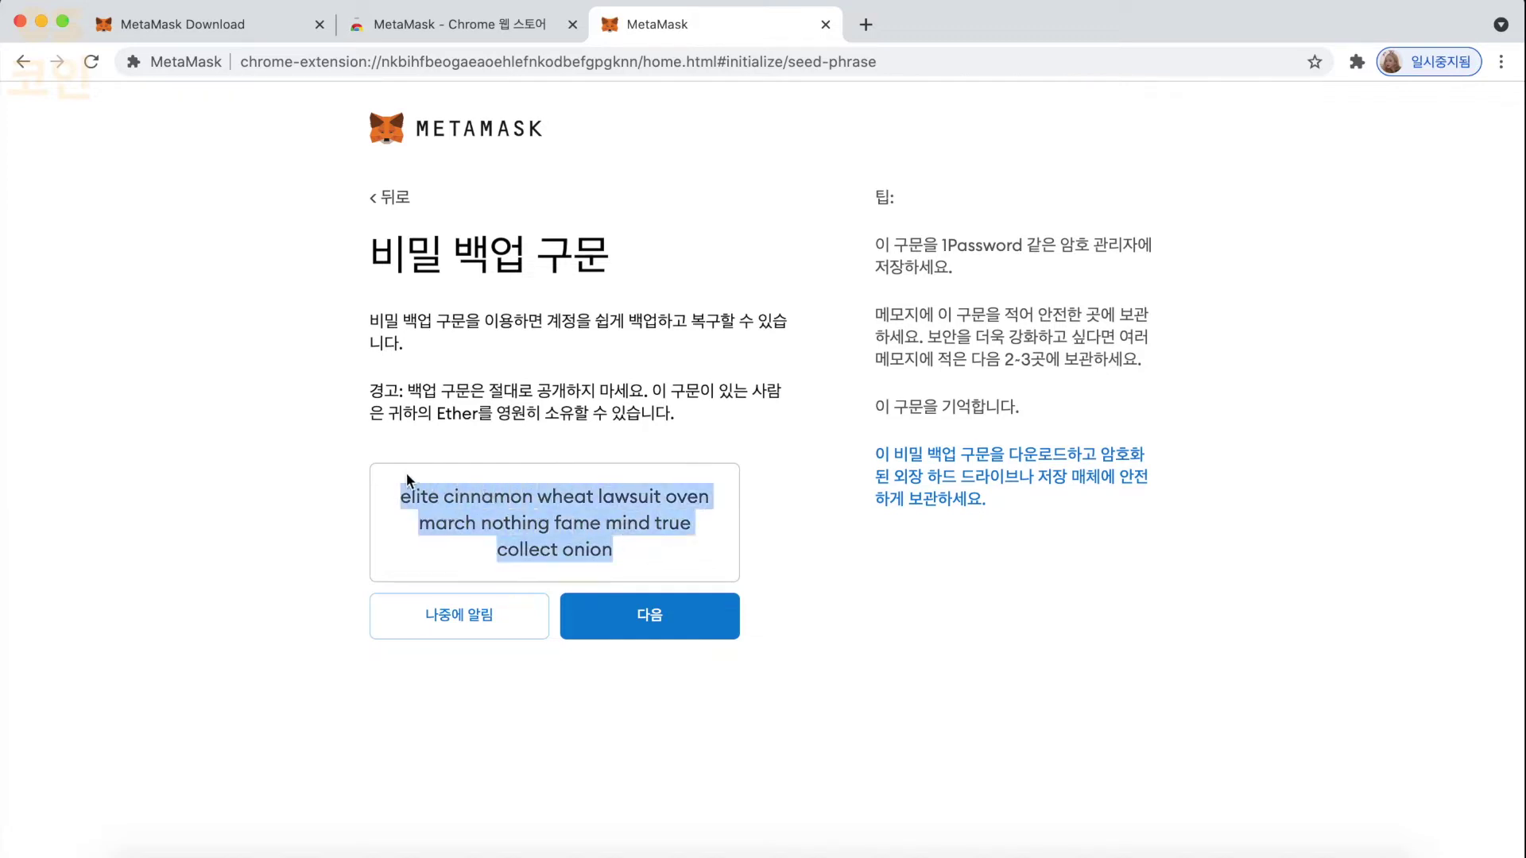
left_click(656, 548)
left_click(650, 620)
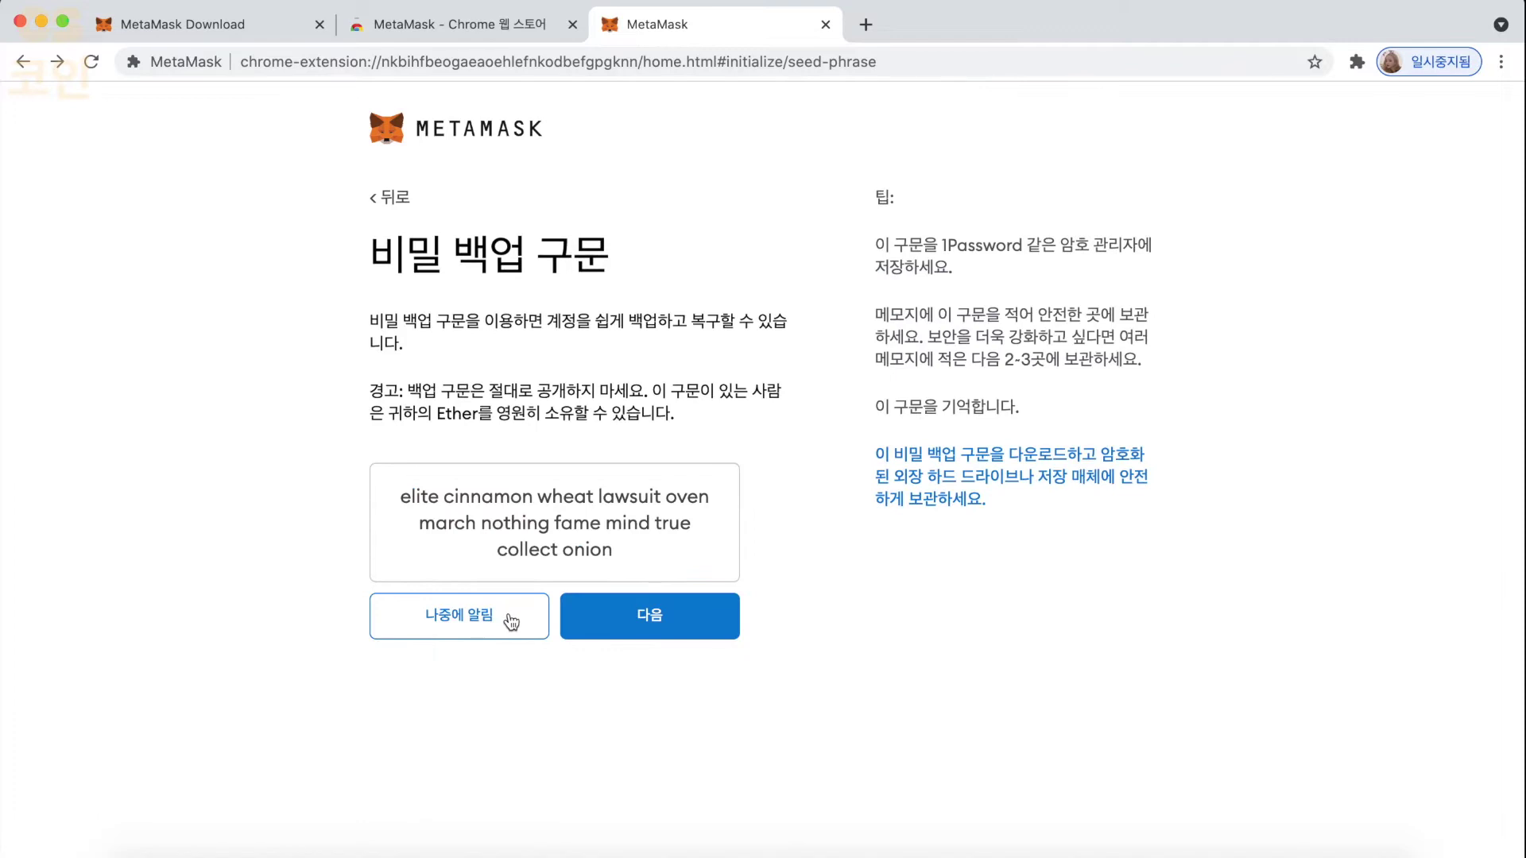
- Postpone the backup phrase check and dismiss the What's New announcements
left_click(508, 614)
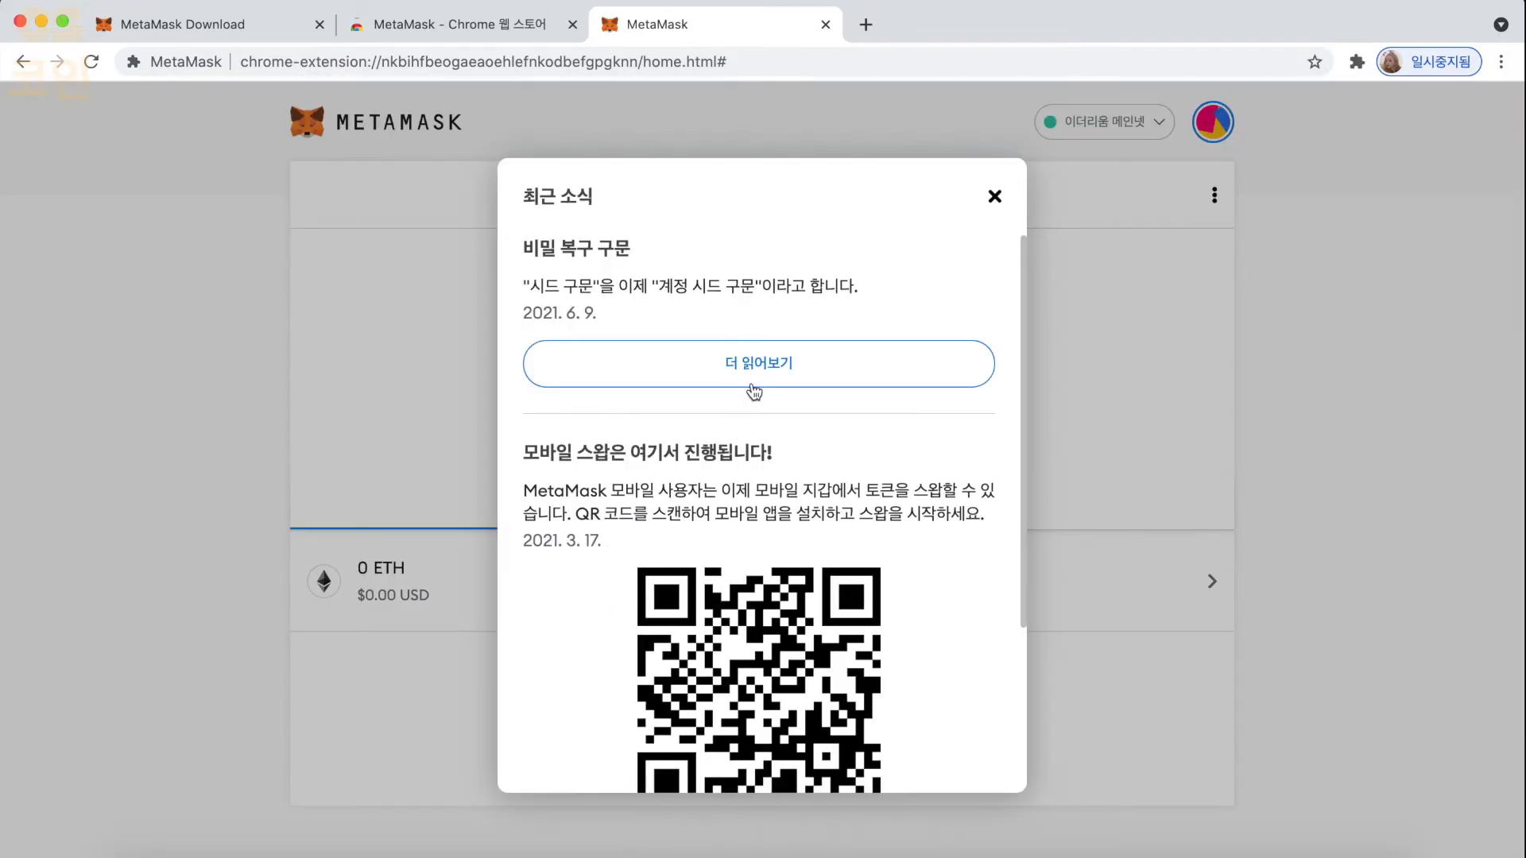
scroll(852, 405, "down", 3)
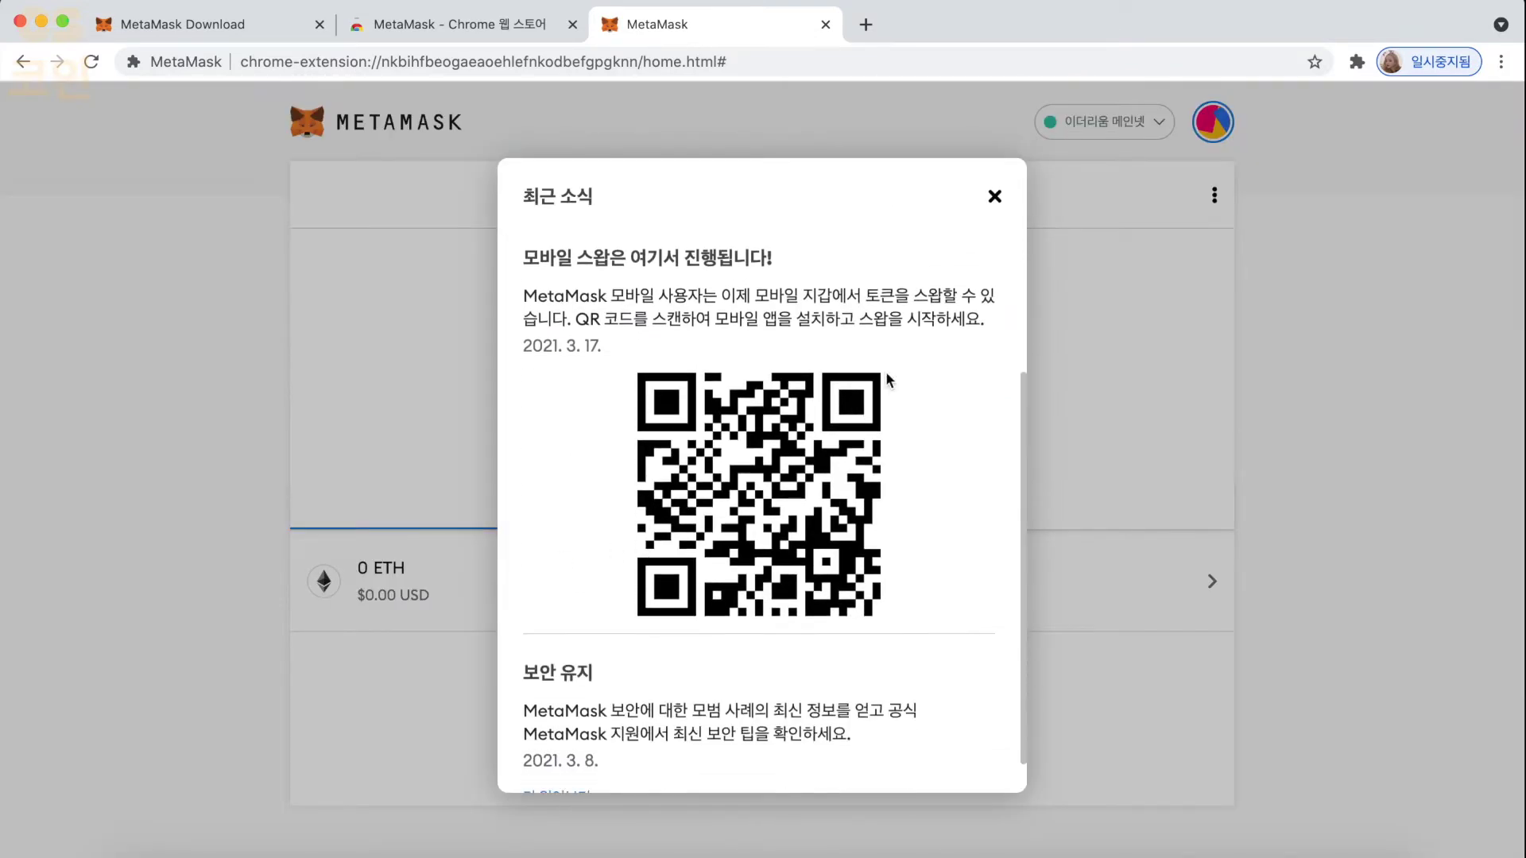
left_click(995, 199)
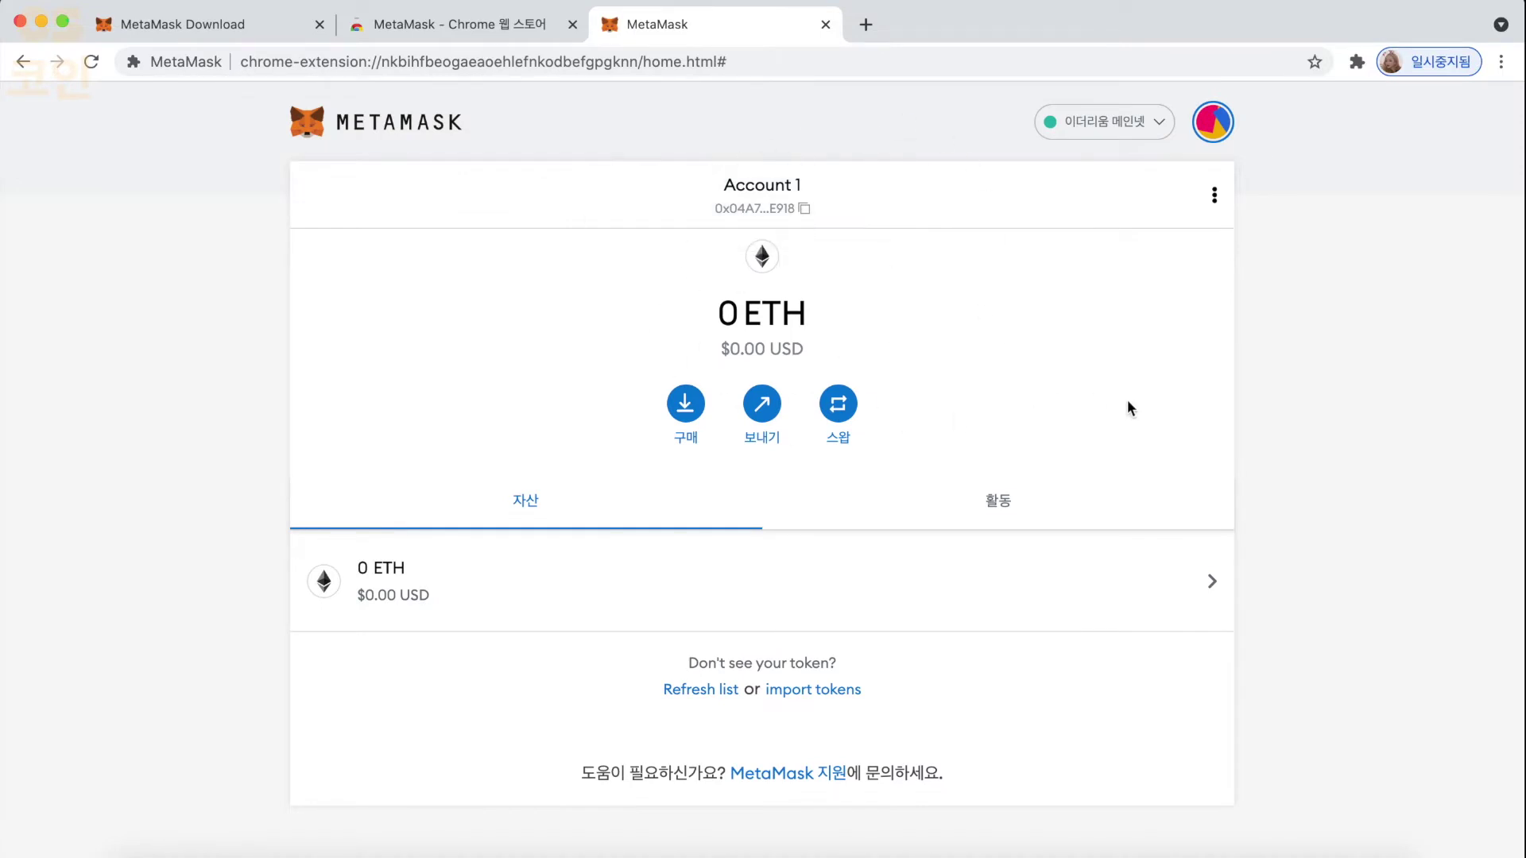
- Pin MetaMask to the Chrome toolbar and enter opensea.io in a new tab
left_click(1356, 61)
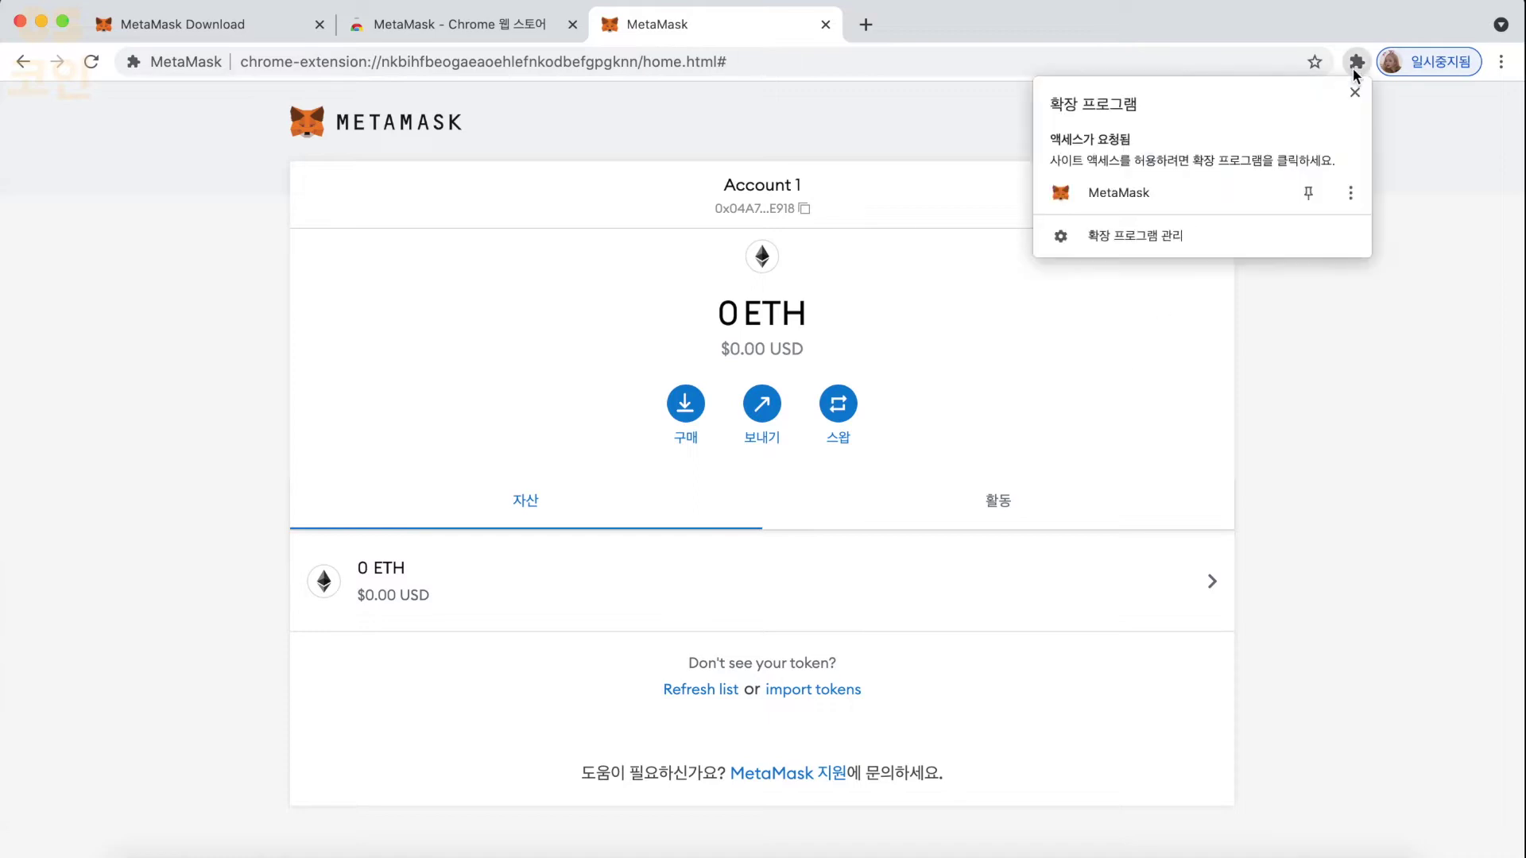
left_click(1311, 194)
left_click(1333, 326)
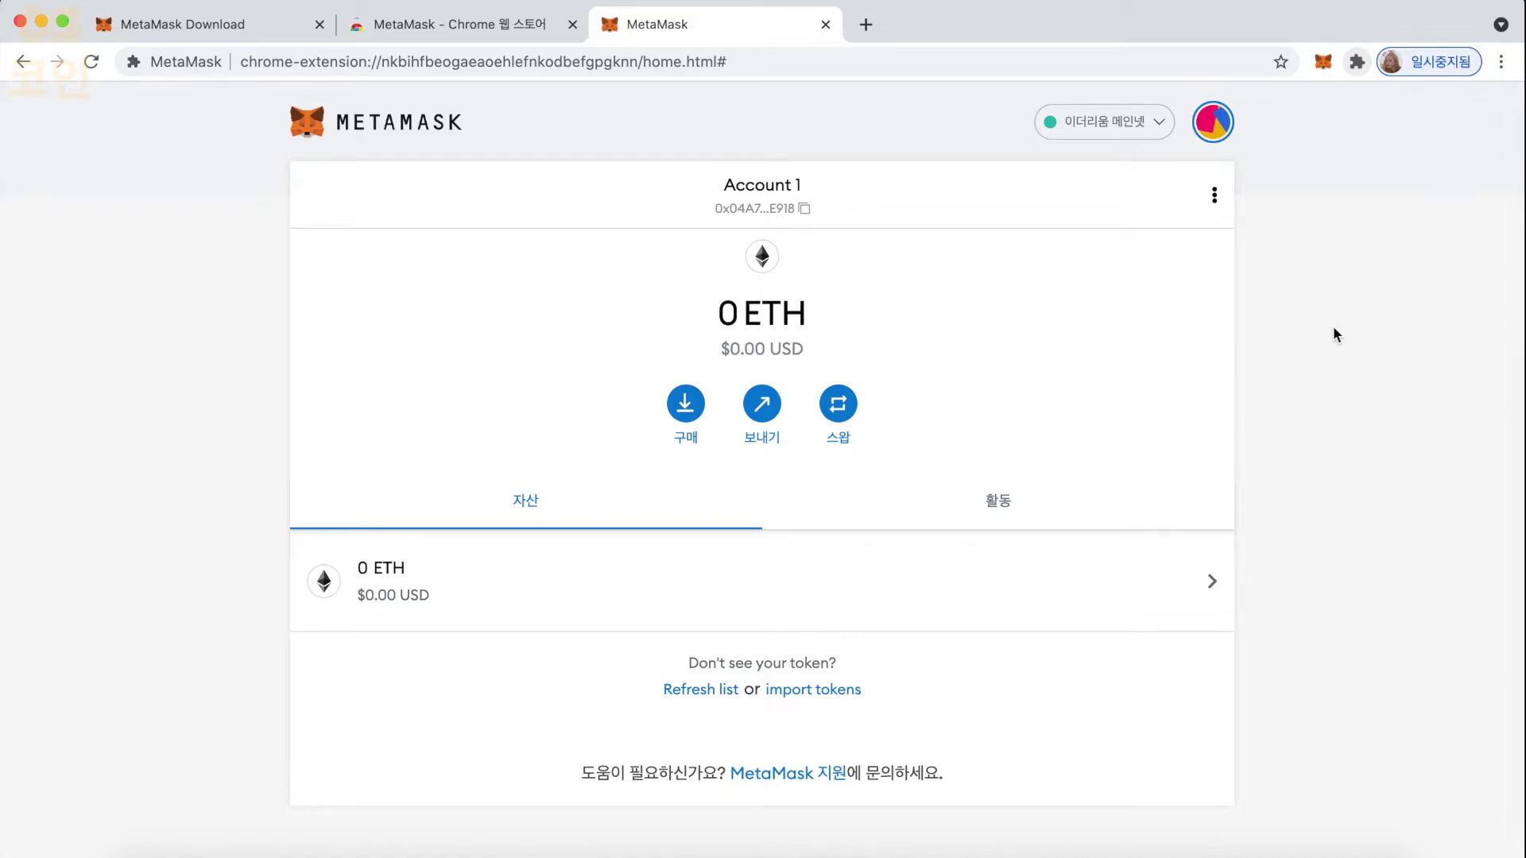
left_click(865, 23)
type("opensea.io")
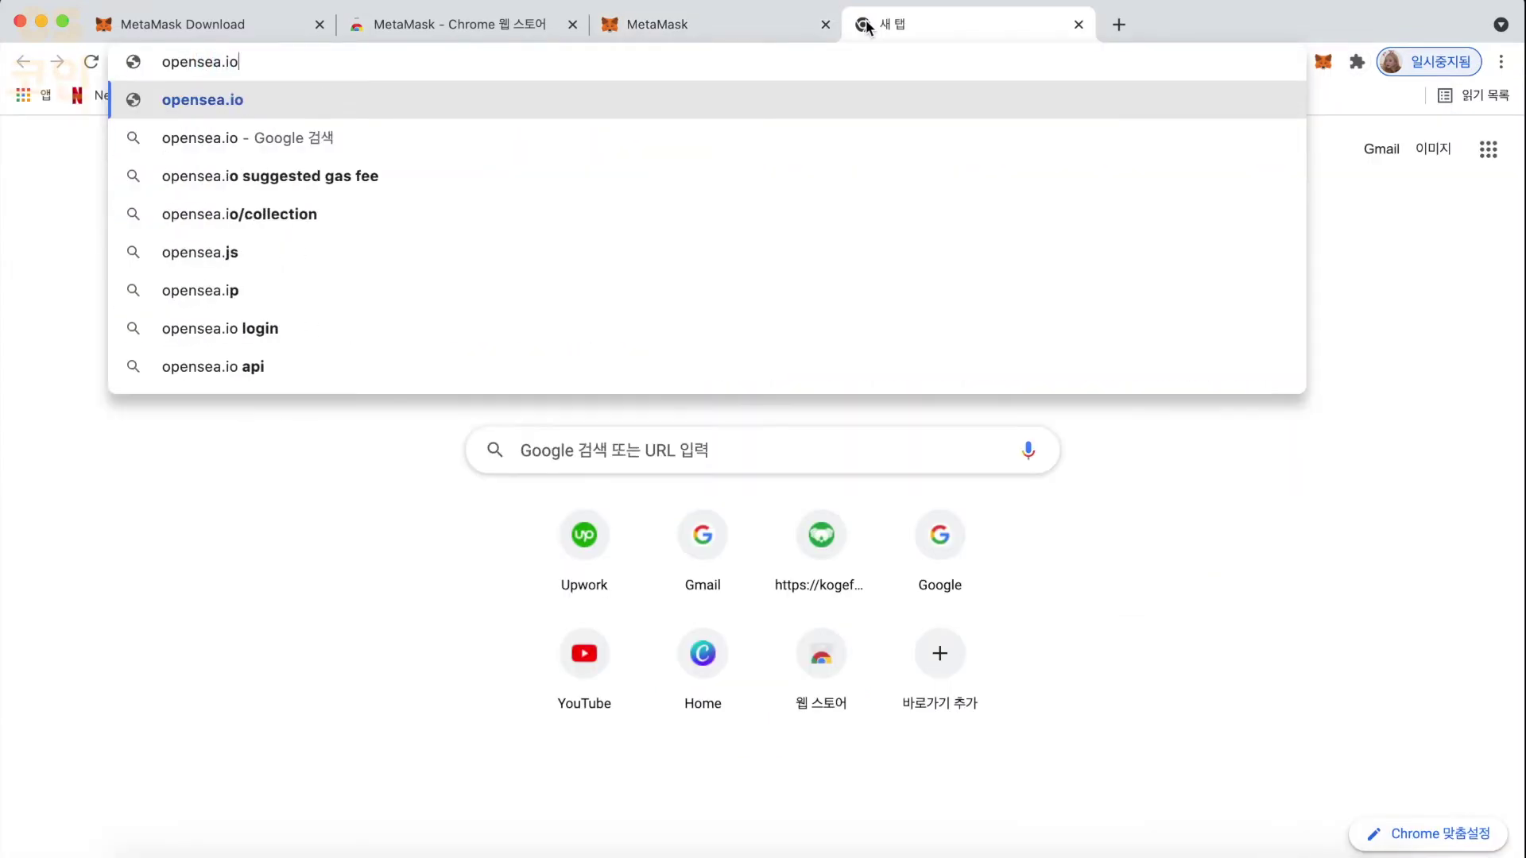
- Load opensea.io, connect MetaMask Account 1, and close the $0.00 balance panel
key("Return")
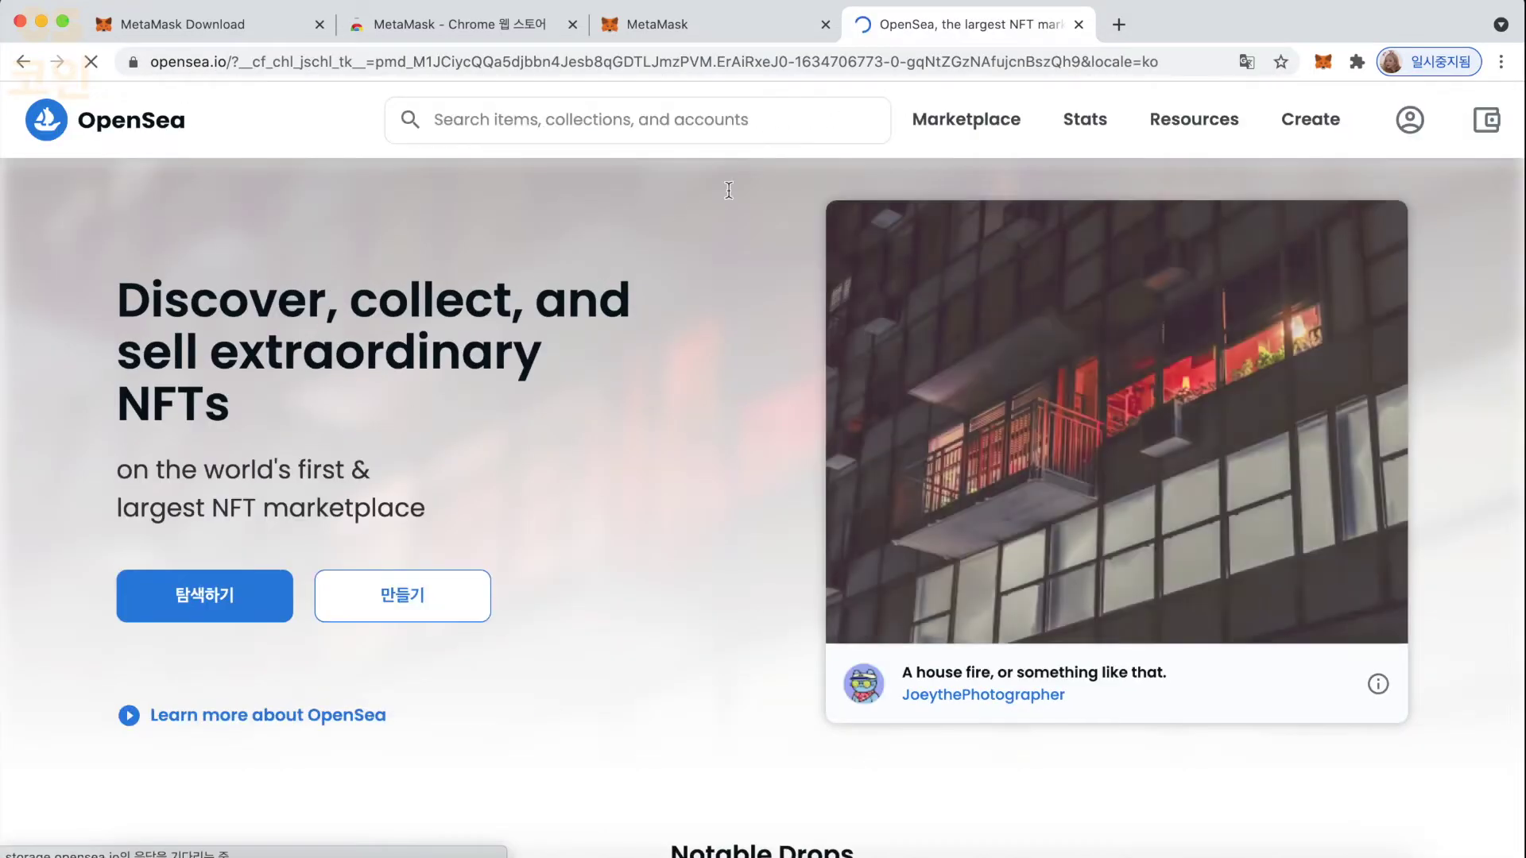
left_click(1483, 123)
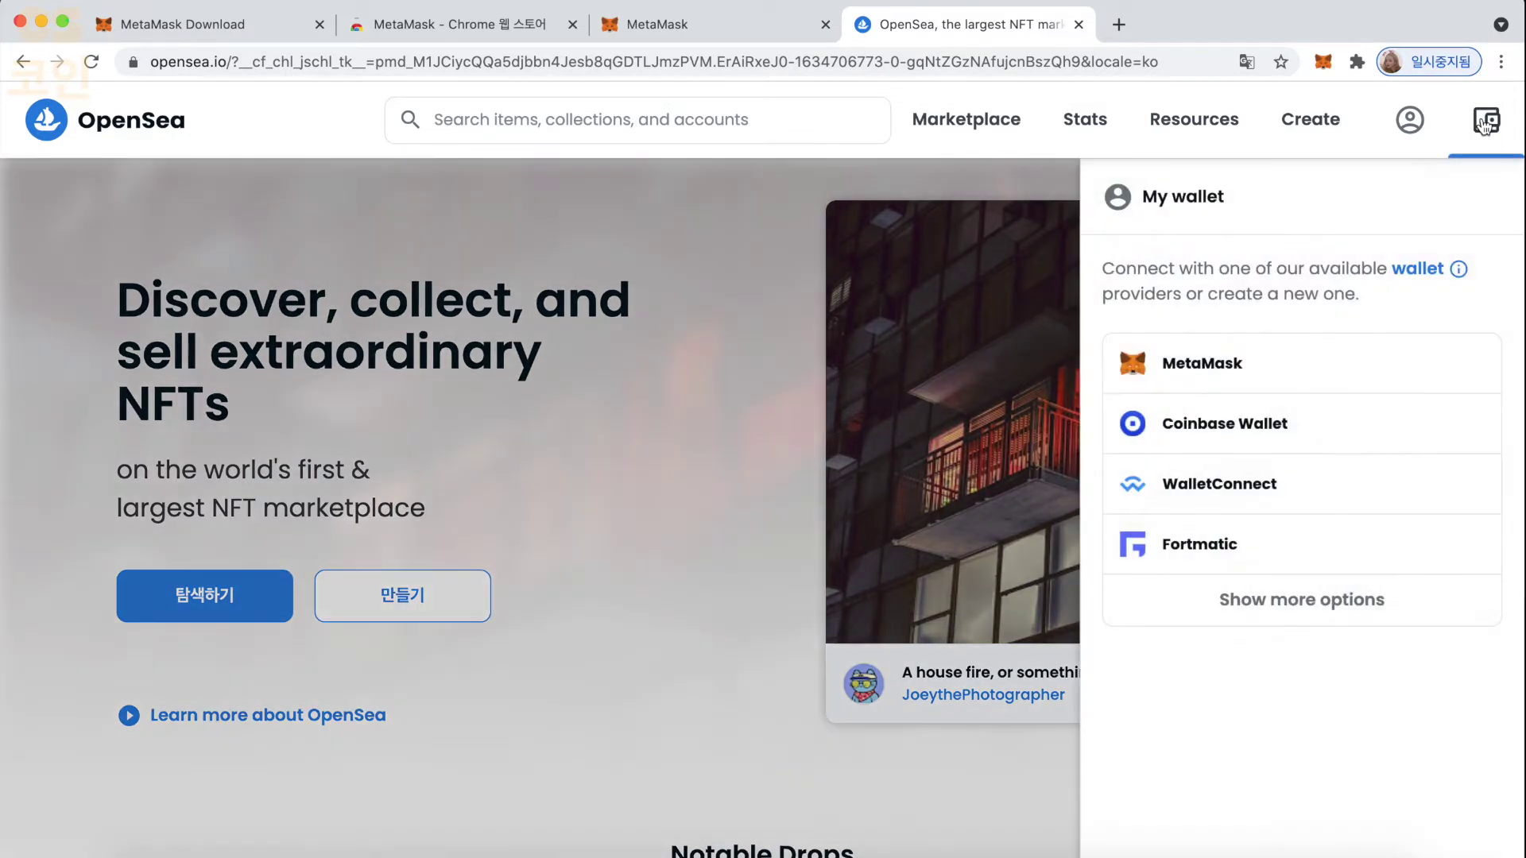
left_click(1217, 366)
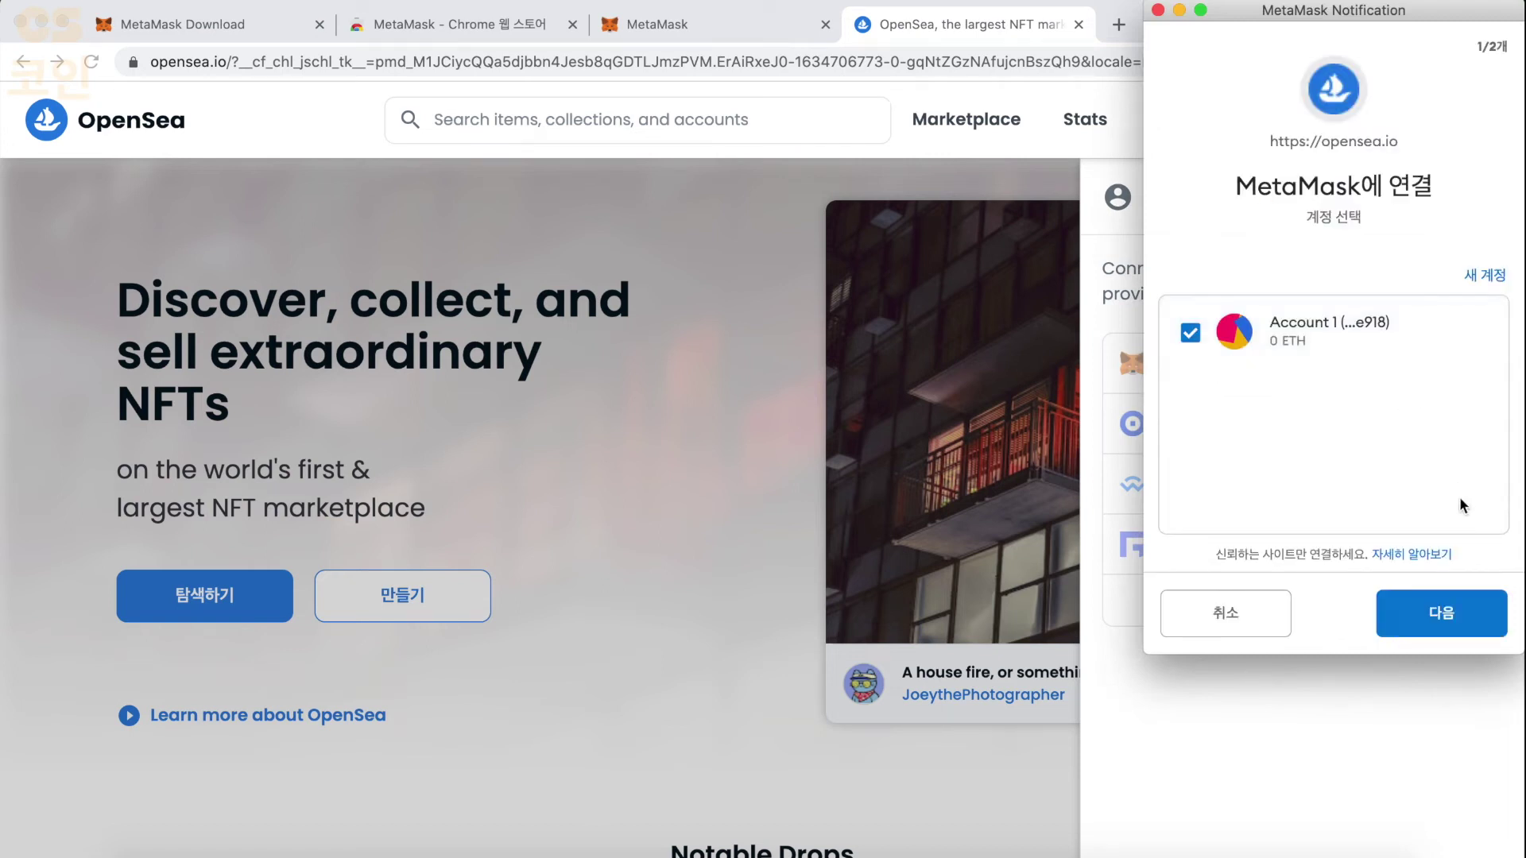
left_click(1442, 613)
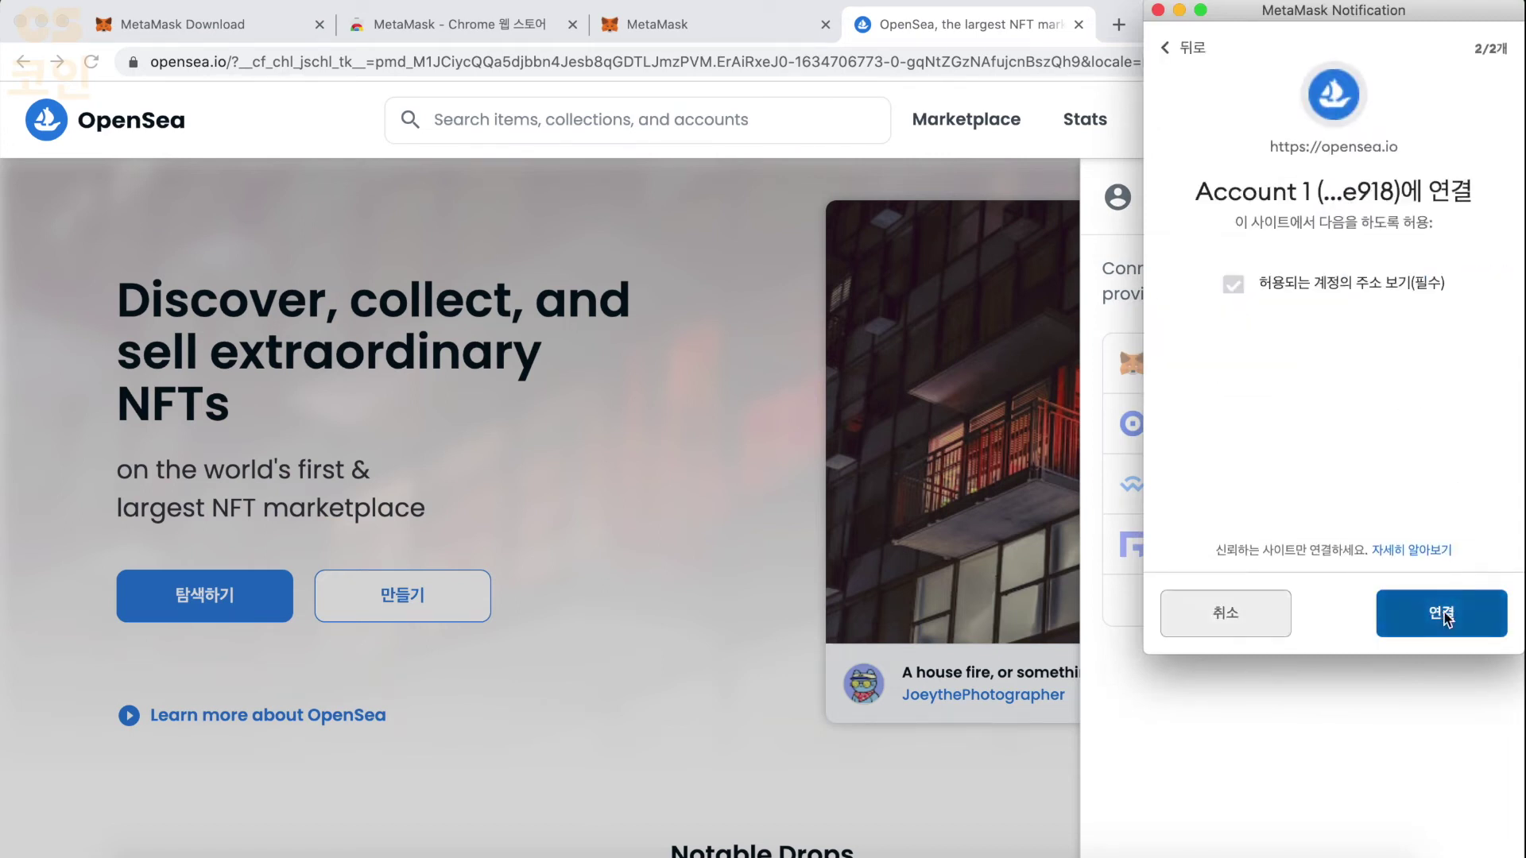
left_click(1444, 615)
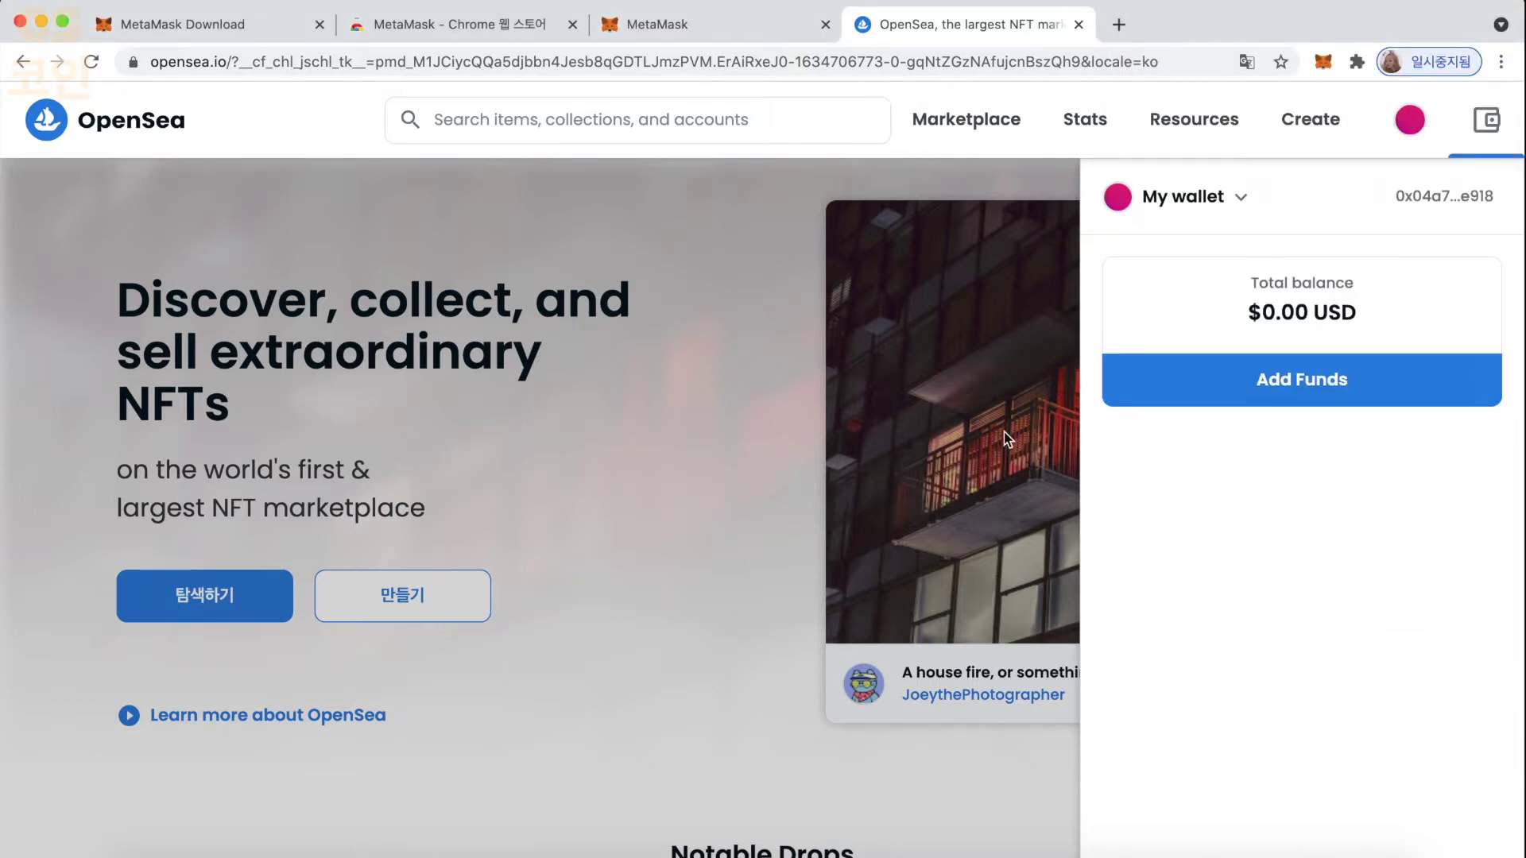
left_click(754, 489)
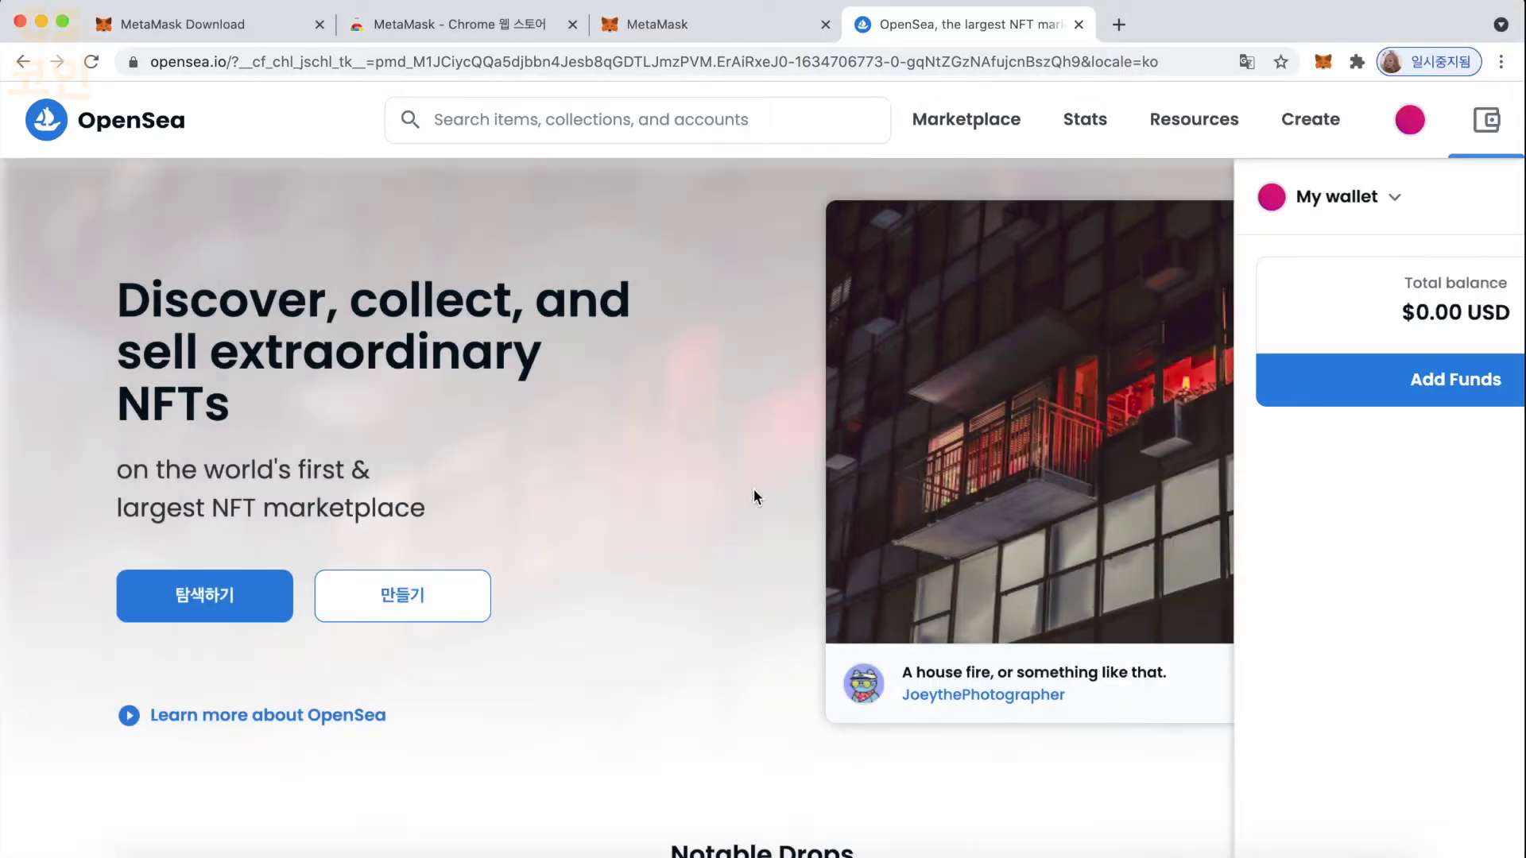
mouse_move(1413, 131)
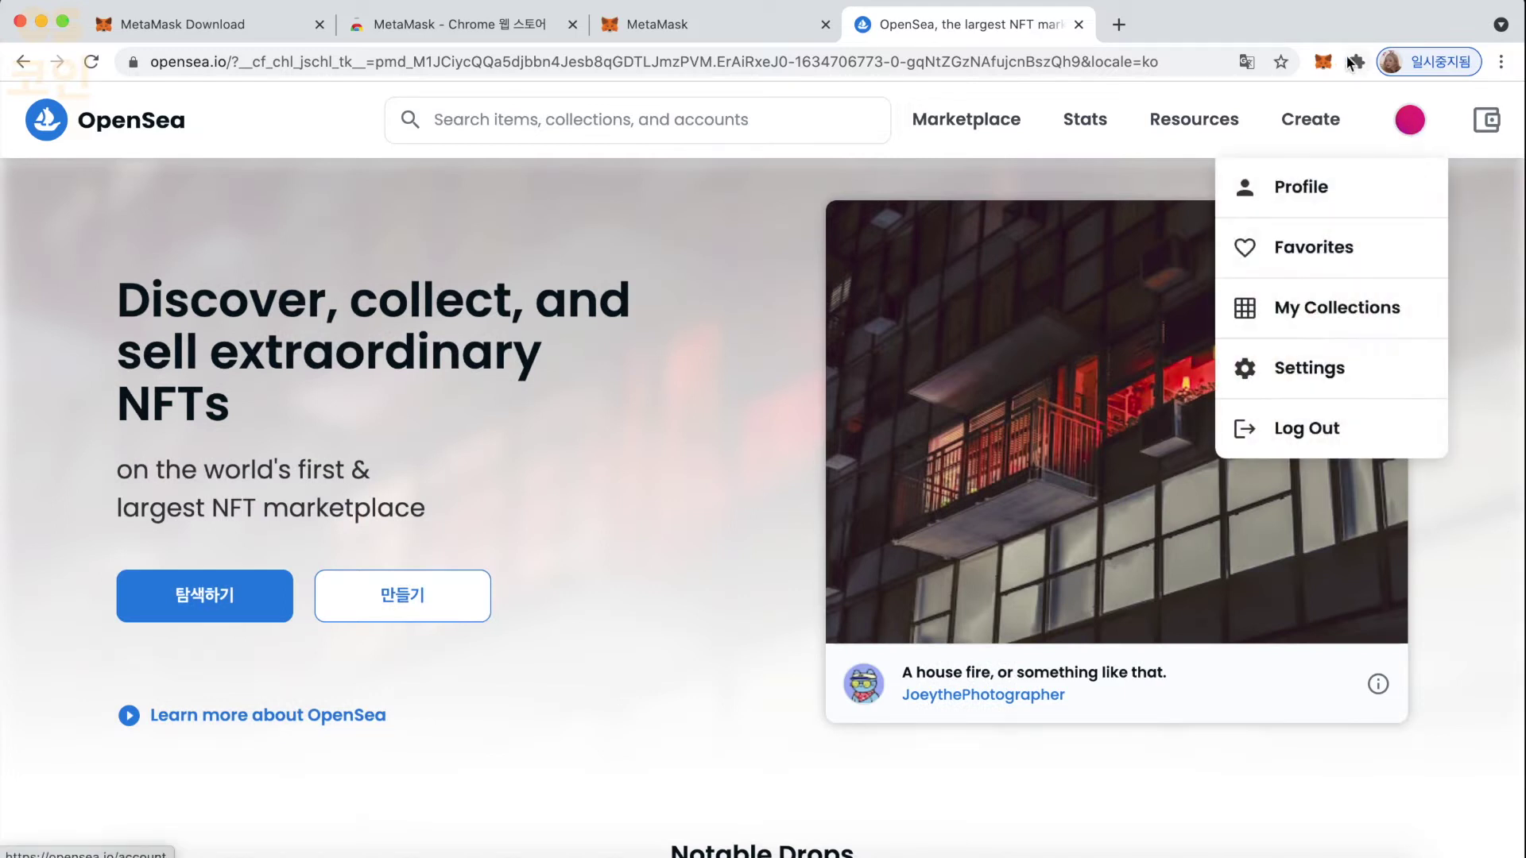
- Copy Account 1's address from the MetaMask popup after dismissing its news notice
left_click(1322, 62)
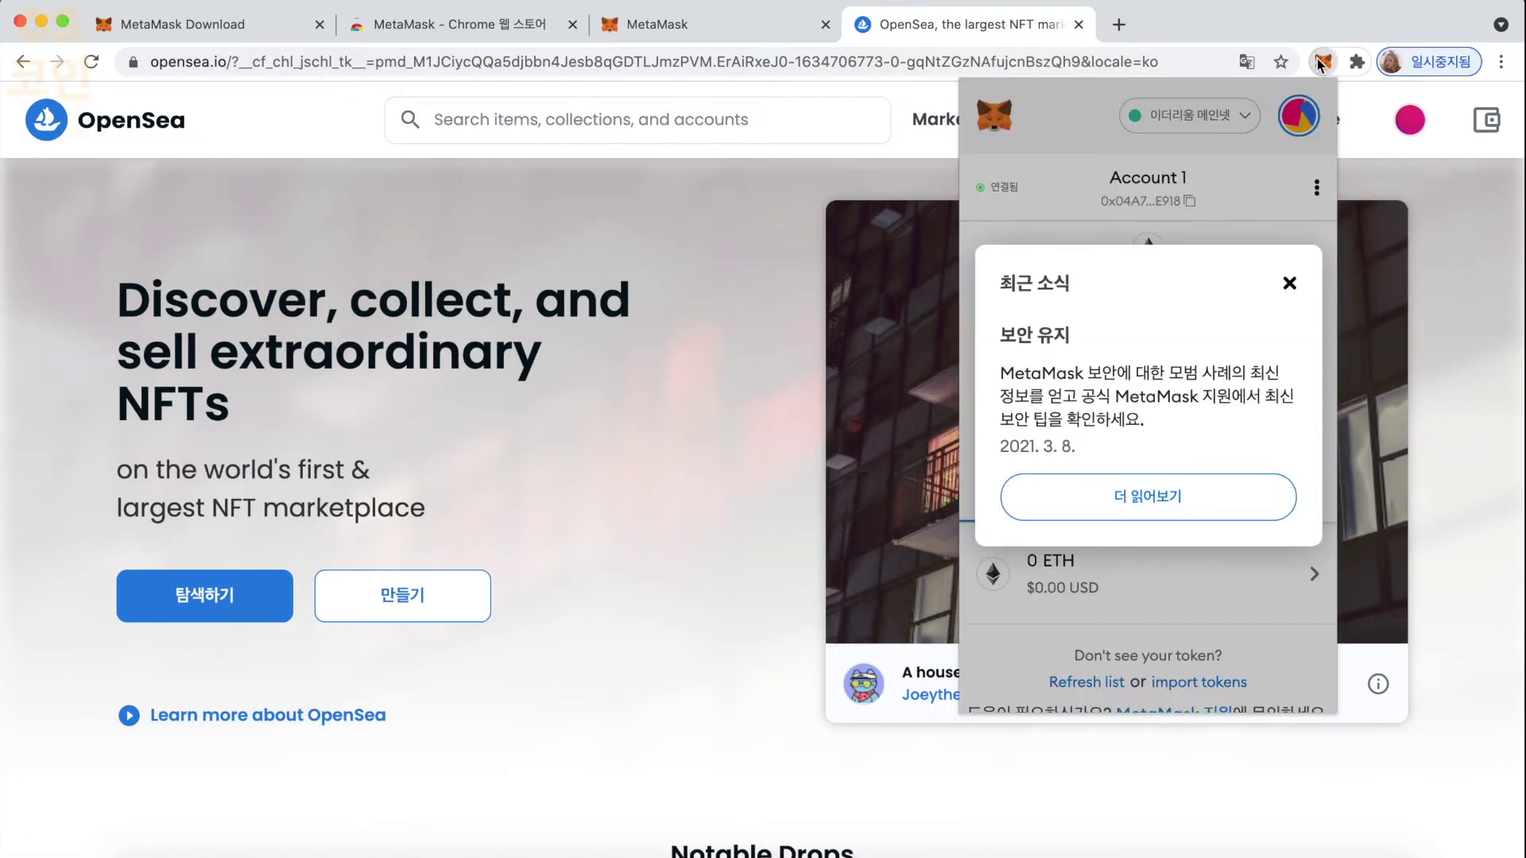
left_click(1289, 284)
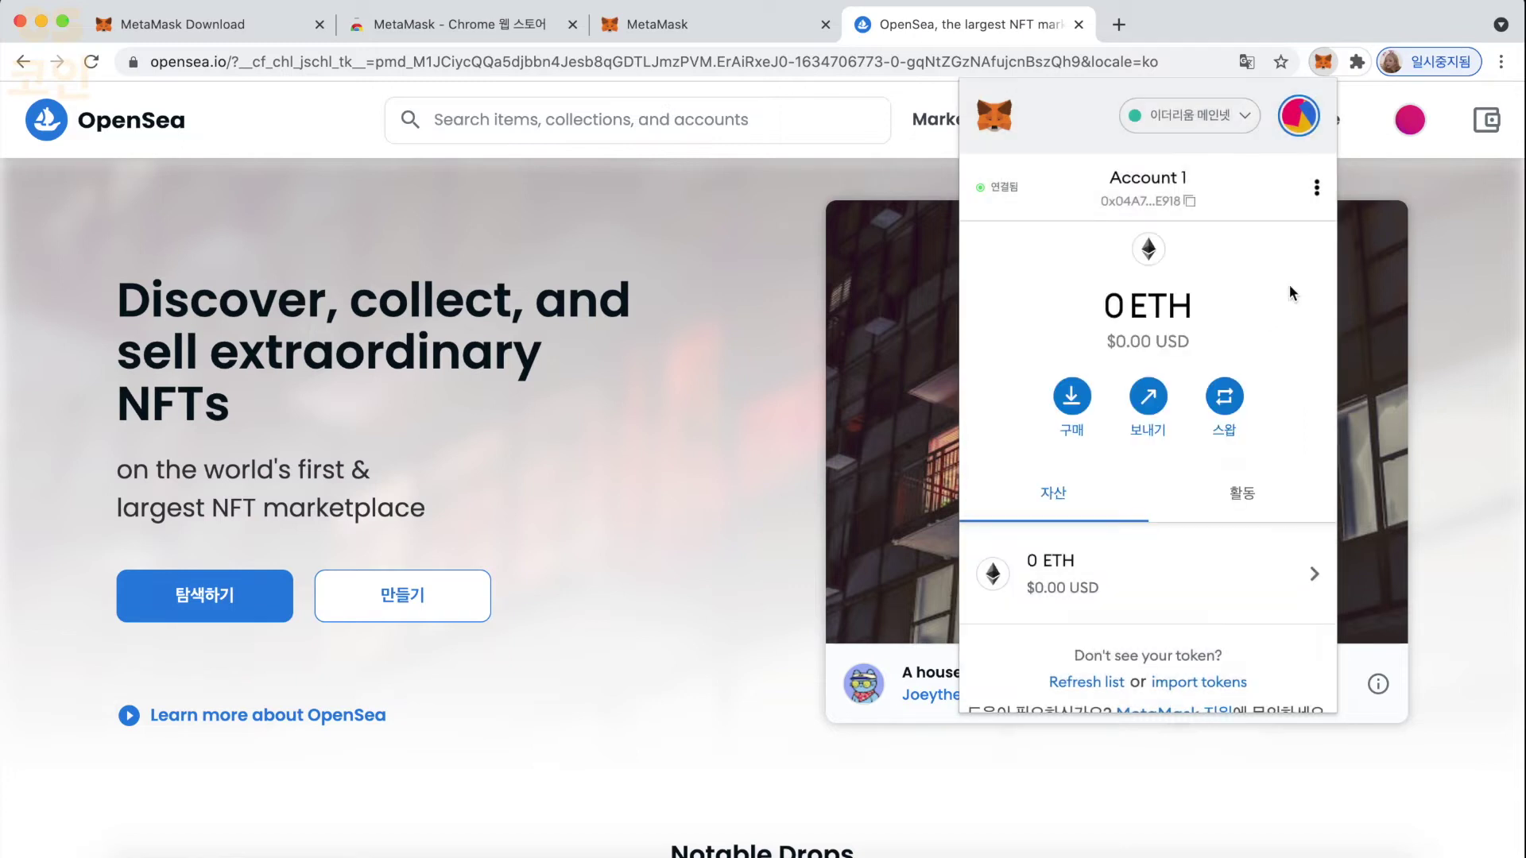
left_click(1160, 198)
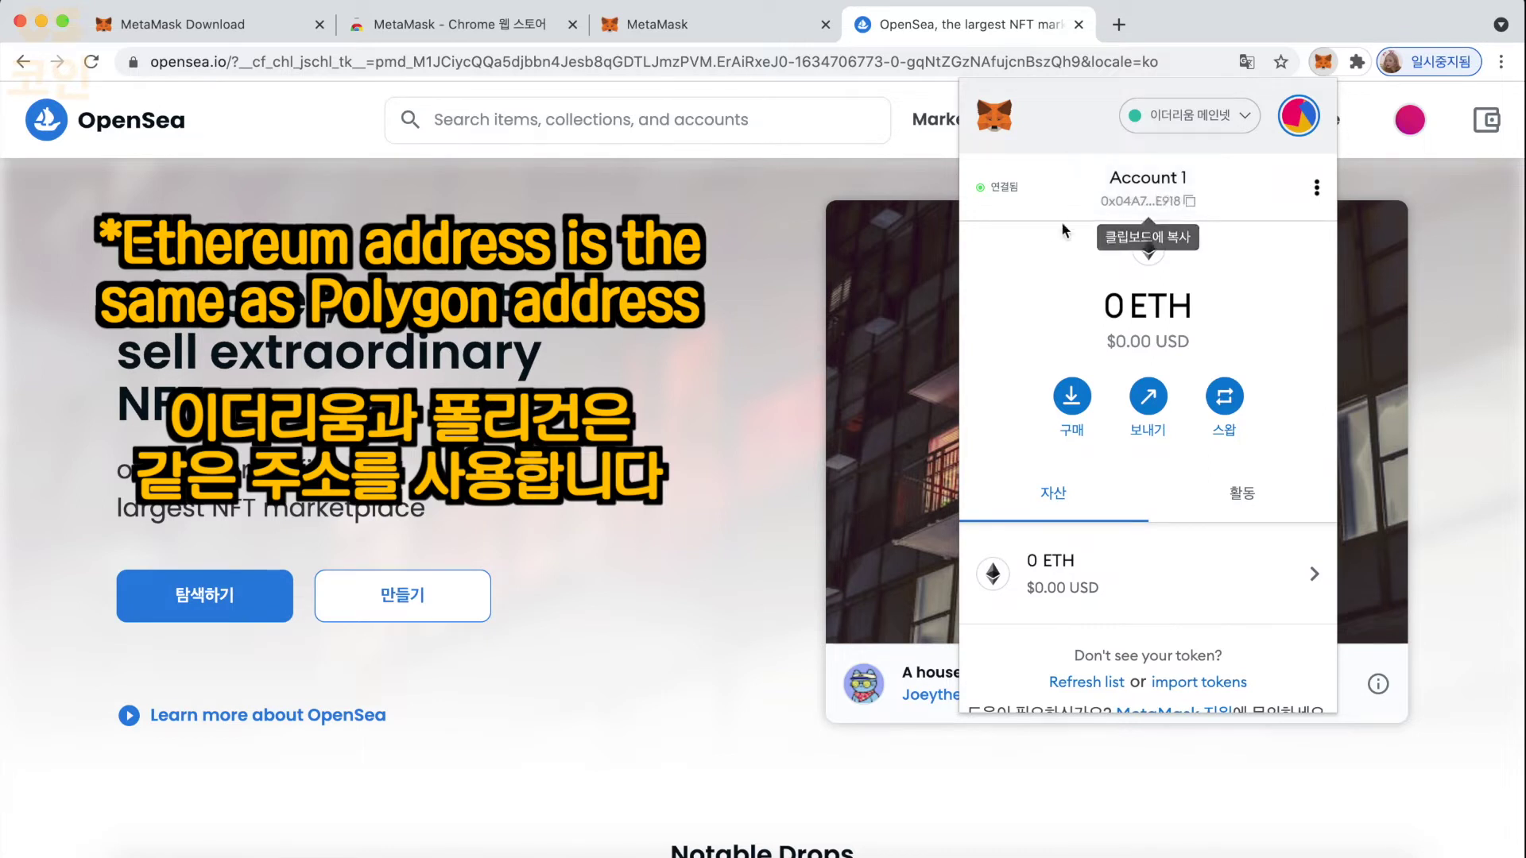
left_click(771, 308)
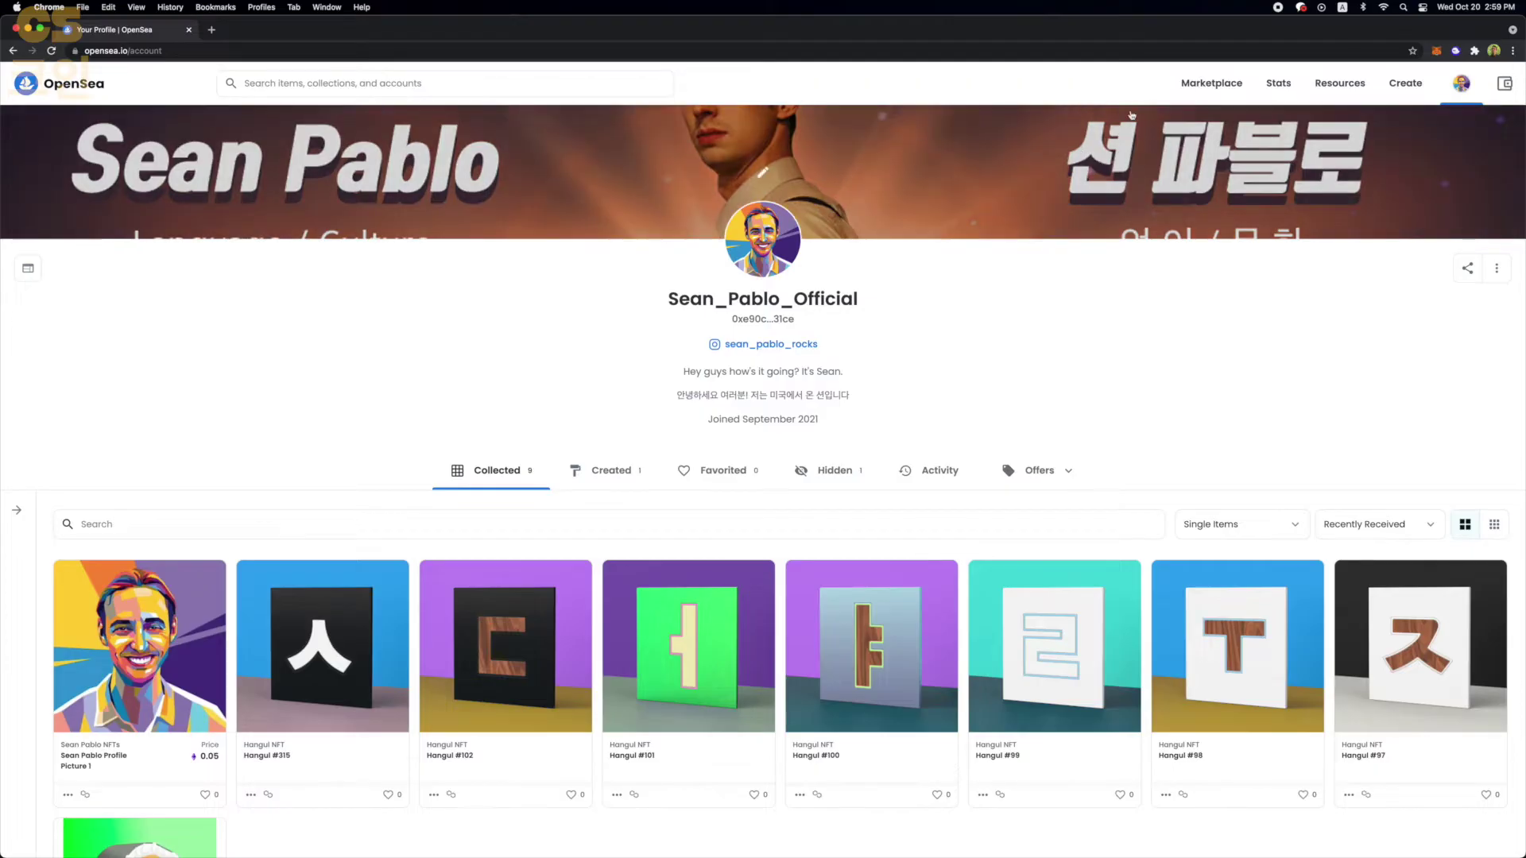
- Open OpenSea's Marketplace and scroll through its grid of 21,806,671 NFTs
mouse_move(1287, 88)
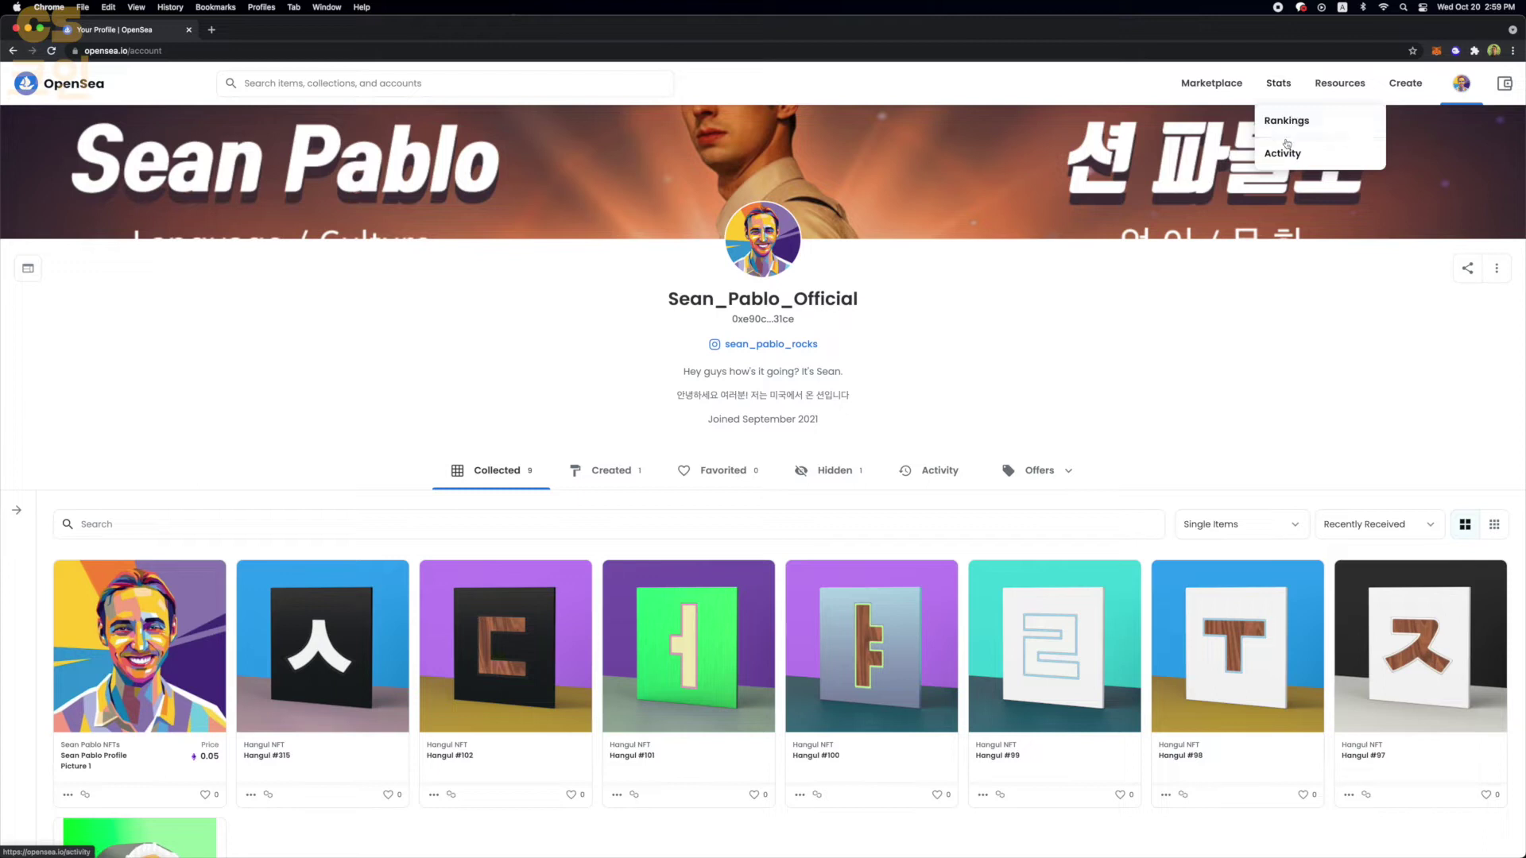
mouse_move(1229, 86)
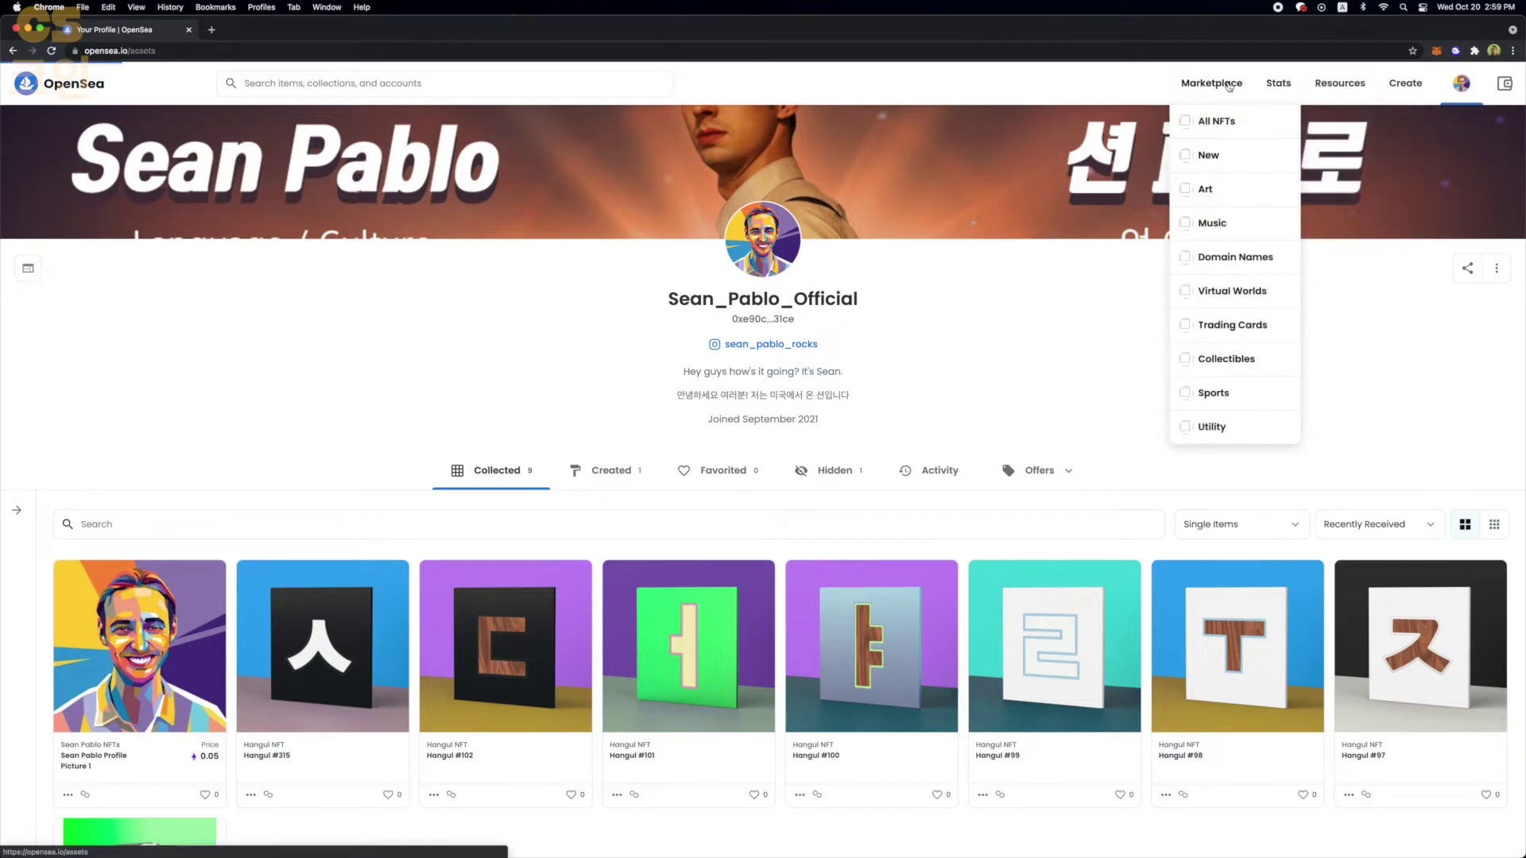
left_click(1229, 86)
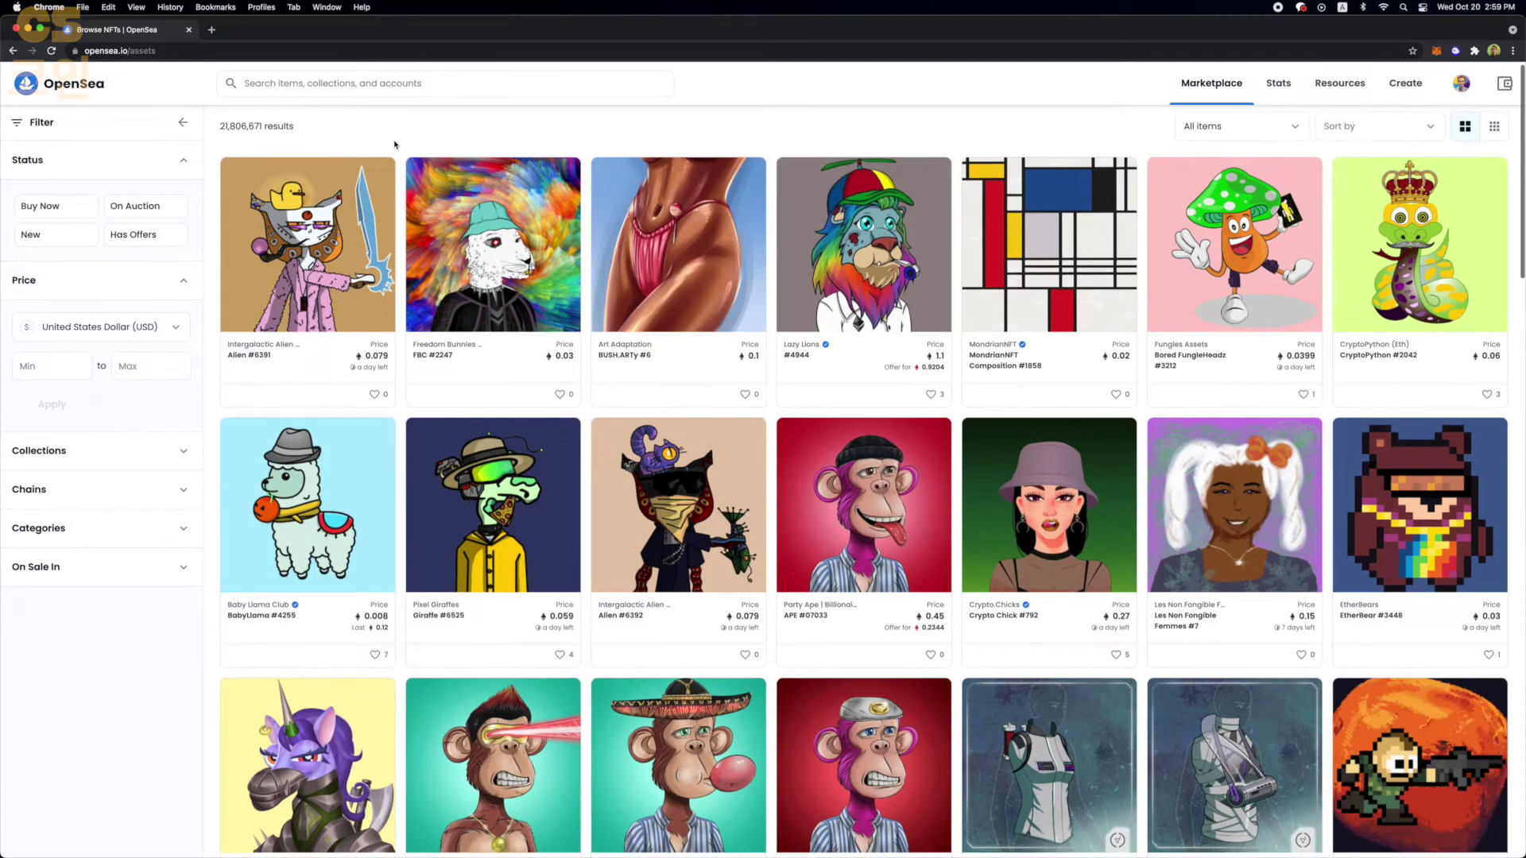
scroll(398, 142, "down", 1)
scroll(403, 136, "down", 3)
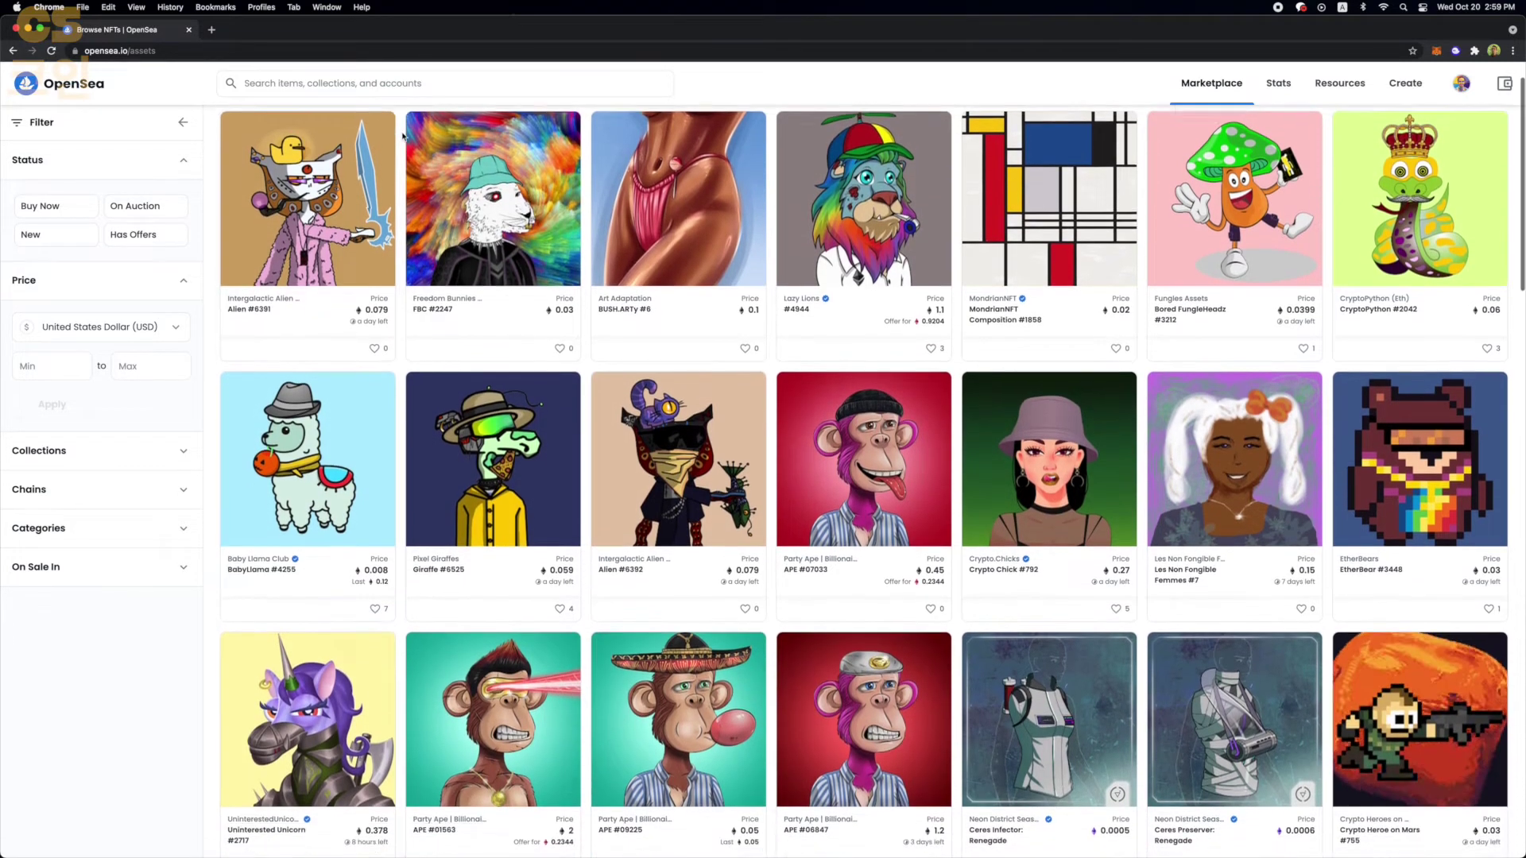
scroll(403, 137, "down", 3)
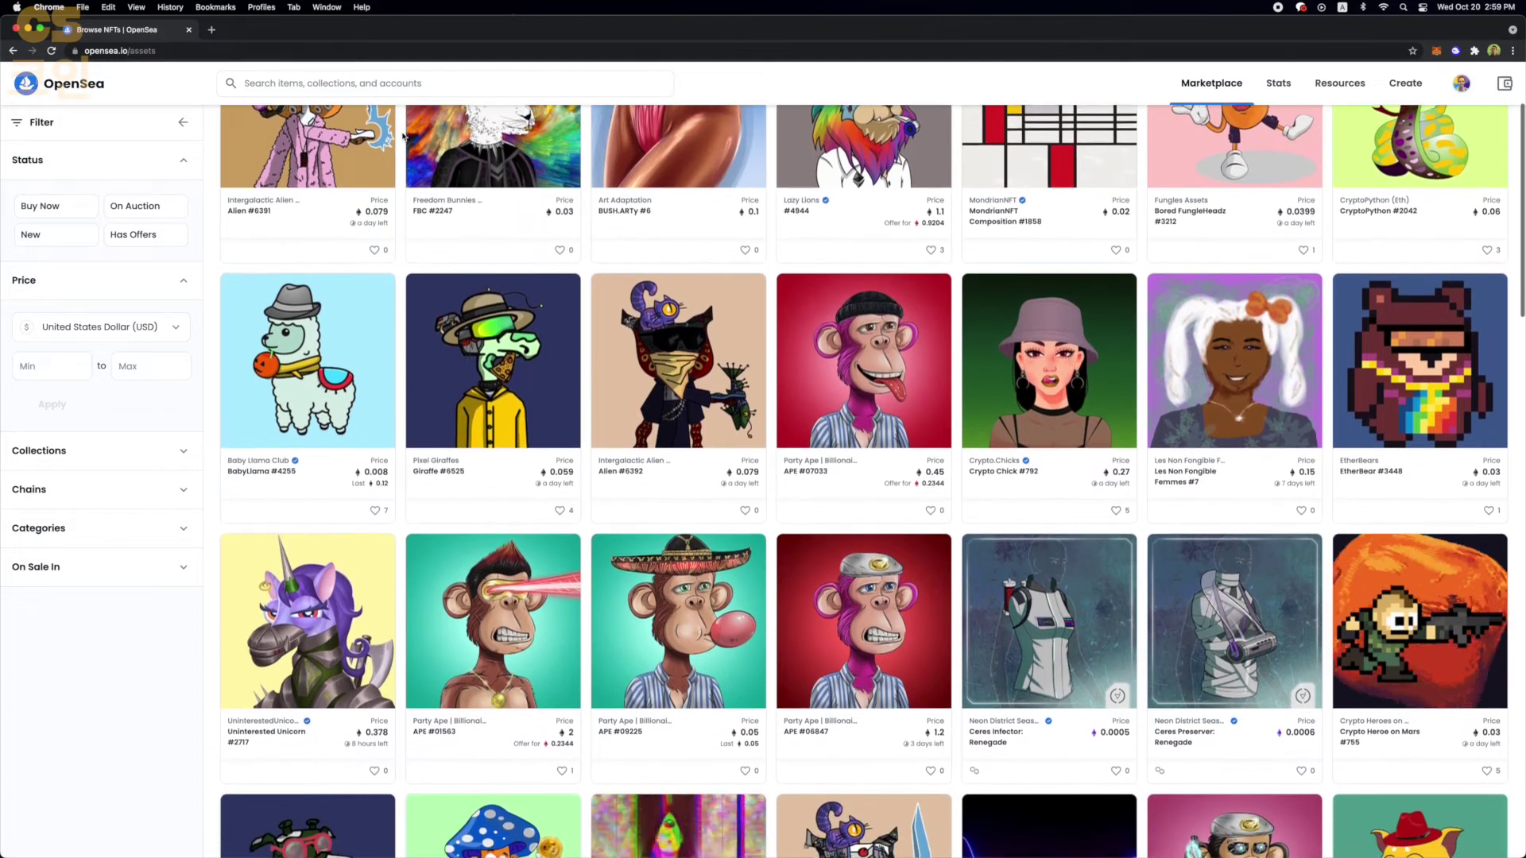
scroll(403, 137, "down", 2)
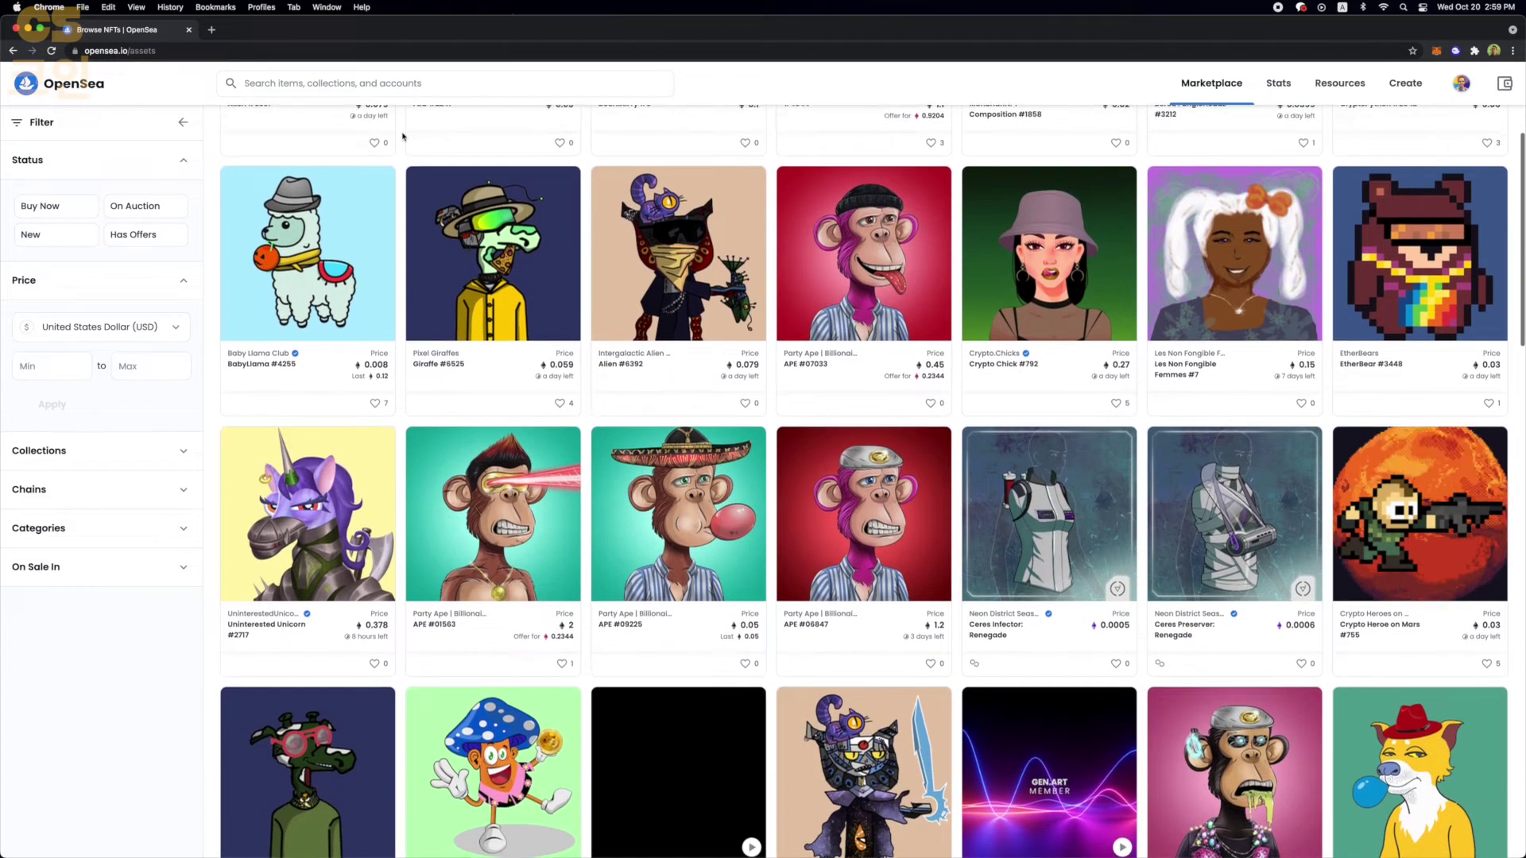
scroll(403, 136, "down", 3)
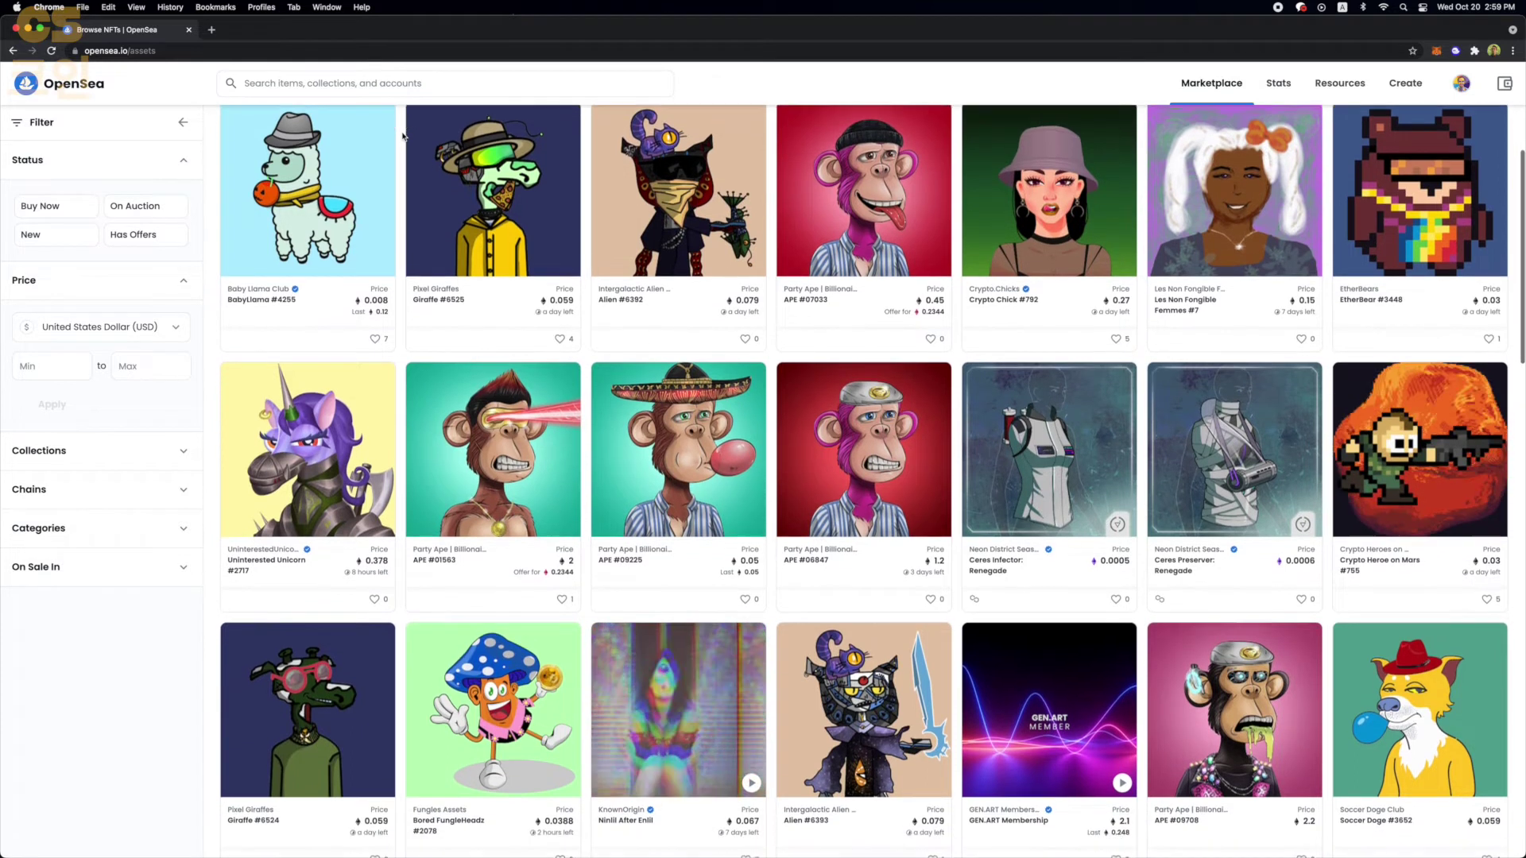
- Open the APE #00118 item page from Party Ape | Billionaire Club, priced at 147 ETH
scroll(403, 136, "down", 15)
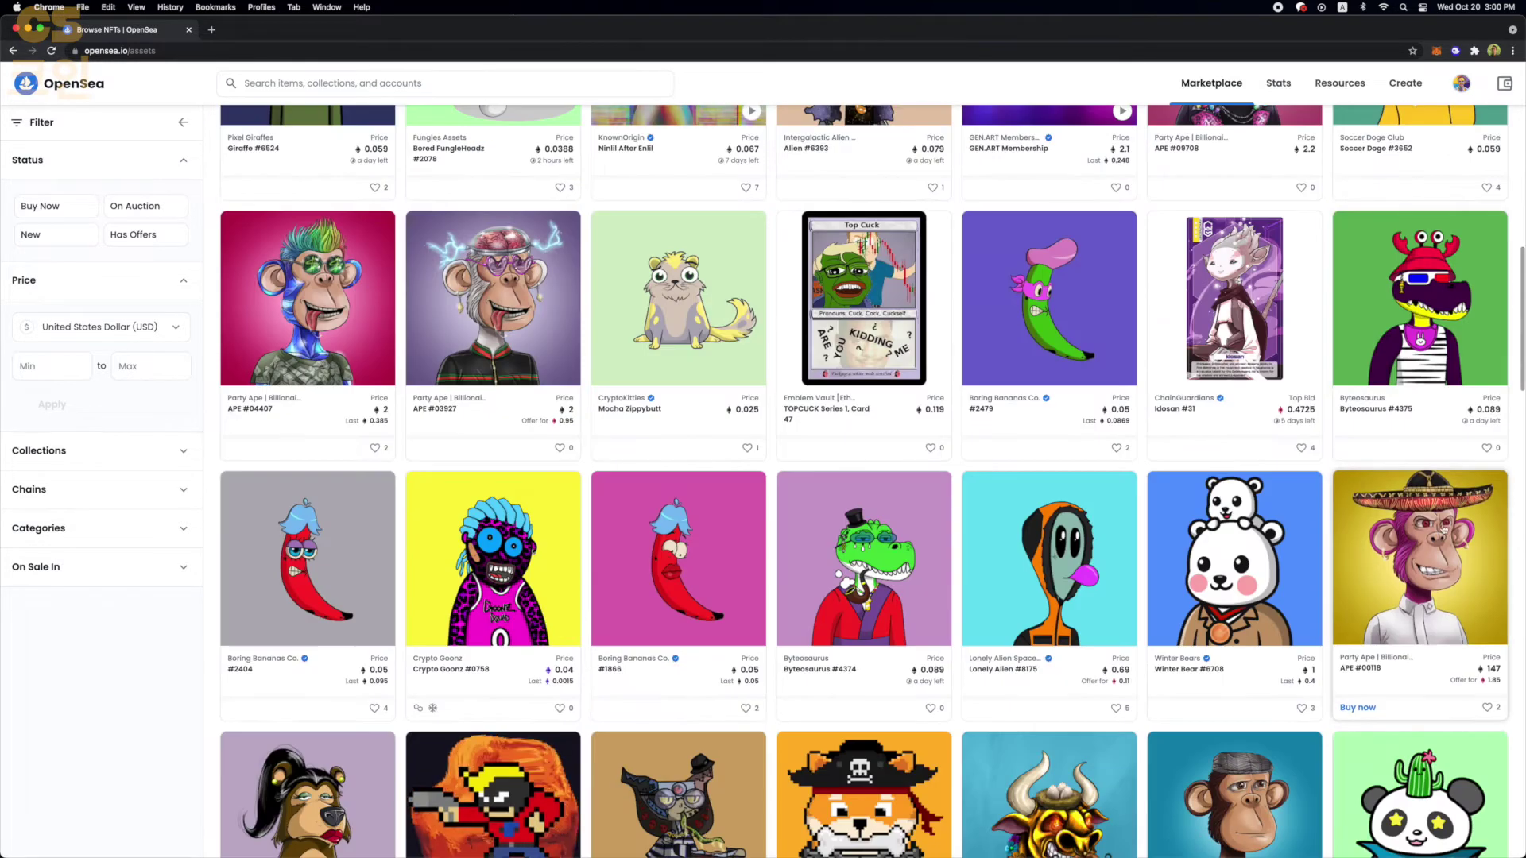
left_click(1409, 595)
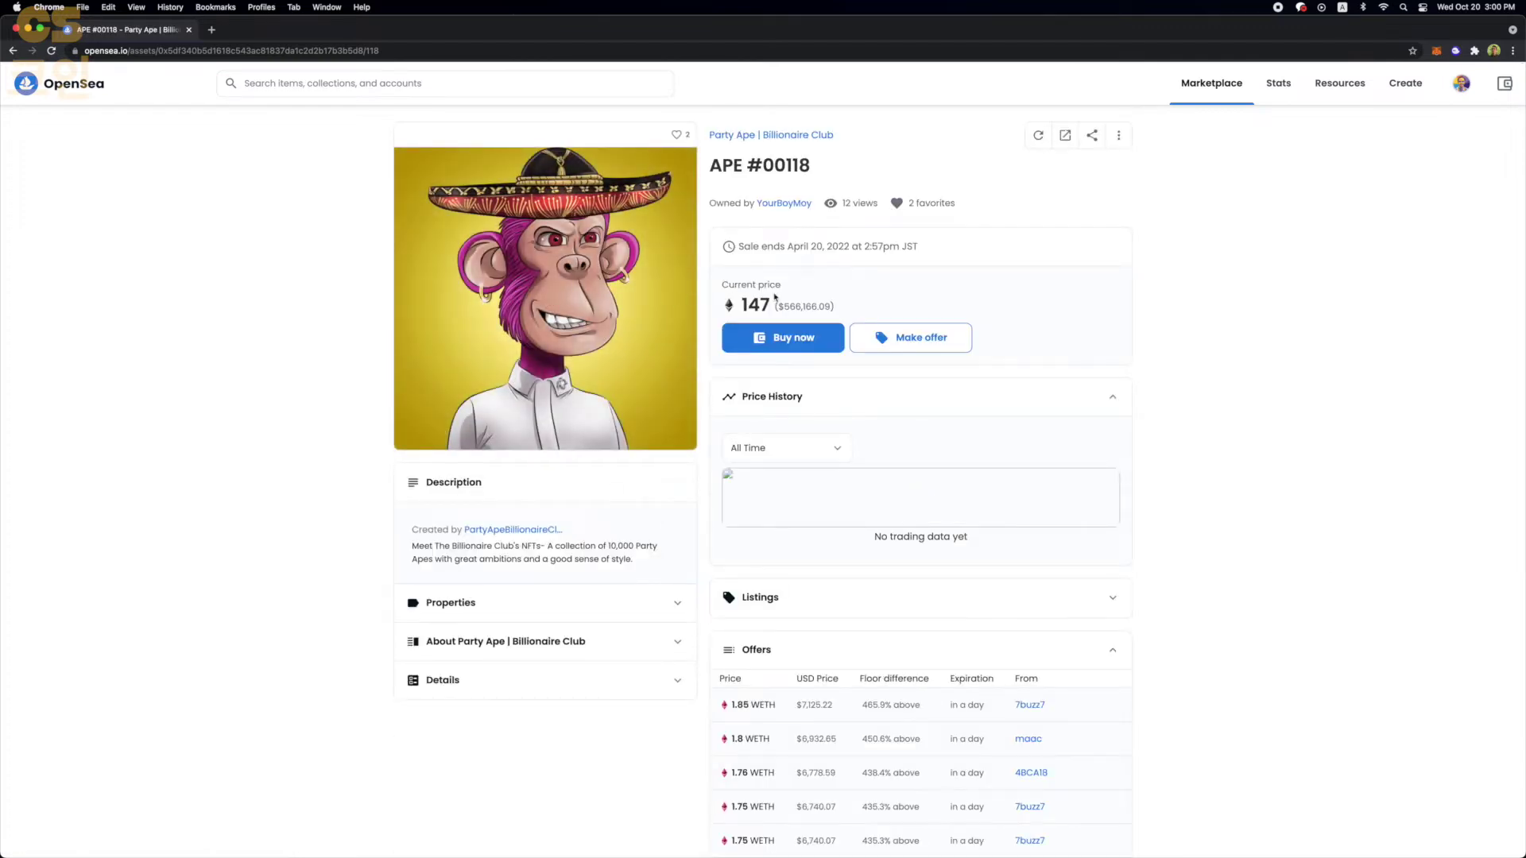
scroll(801, 298, "down", 1)
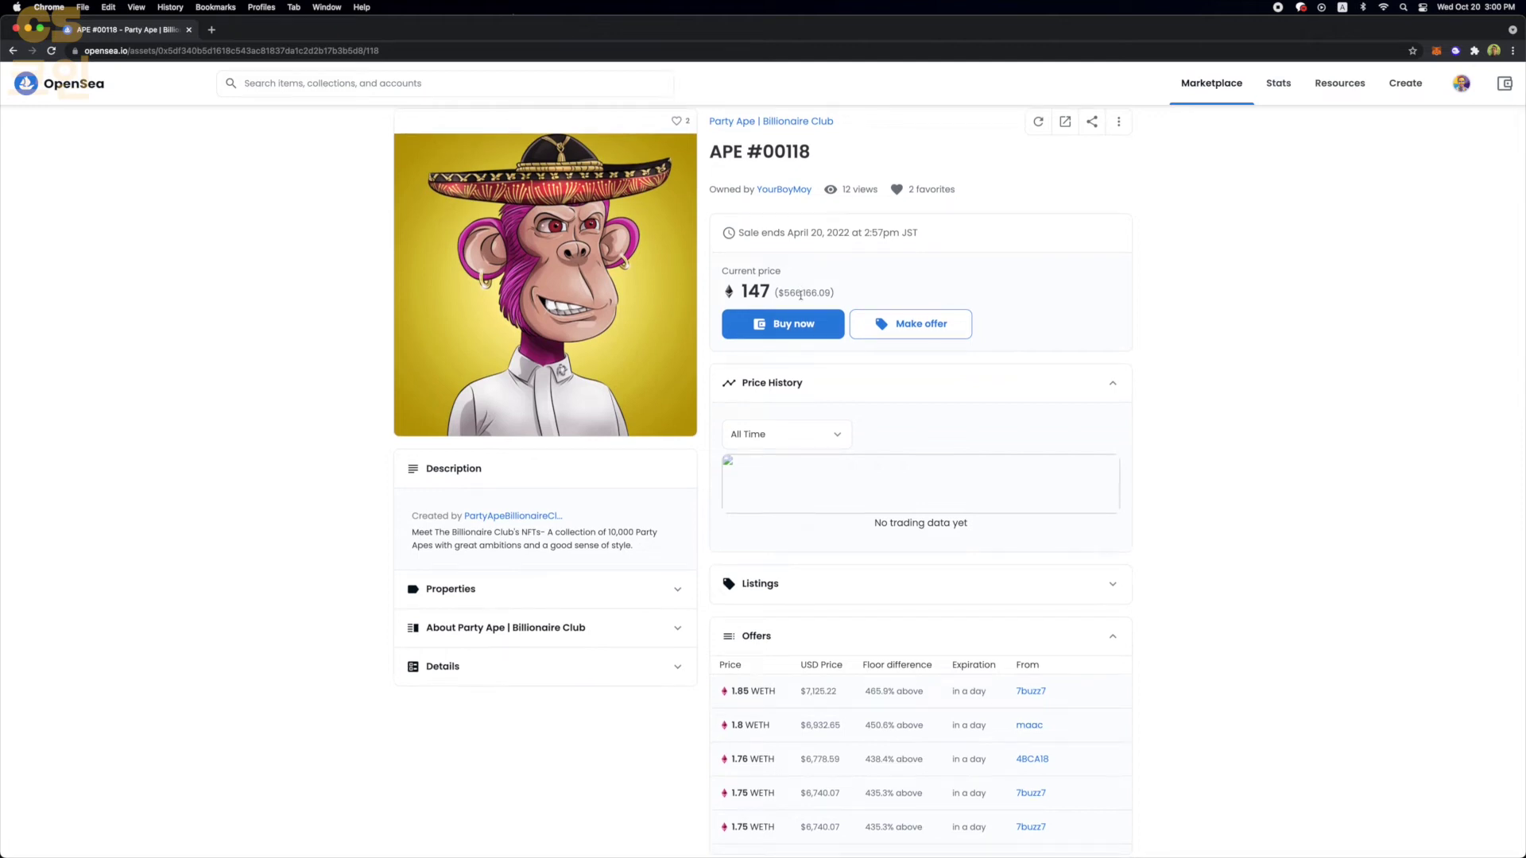
- Expand Details and highlight the Blockchain: Ethereum entry of the ERC-721 token
scroll(556, 604, "down", 2)
left_click(442, 604)
left_click_drag(688, 704, 521, 709)
mouse_move(640, 702)
left_mouse_down()
mouse_move(688, 703)
mouse_move(646, 703)
left_mouse_up()
mouse_move(459, 715)
left_mouse_down()
mouse_move(403, 705)
mouse_move(469, 704)
left_mouse_up()
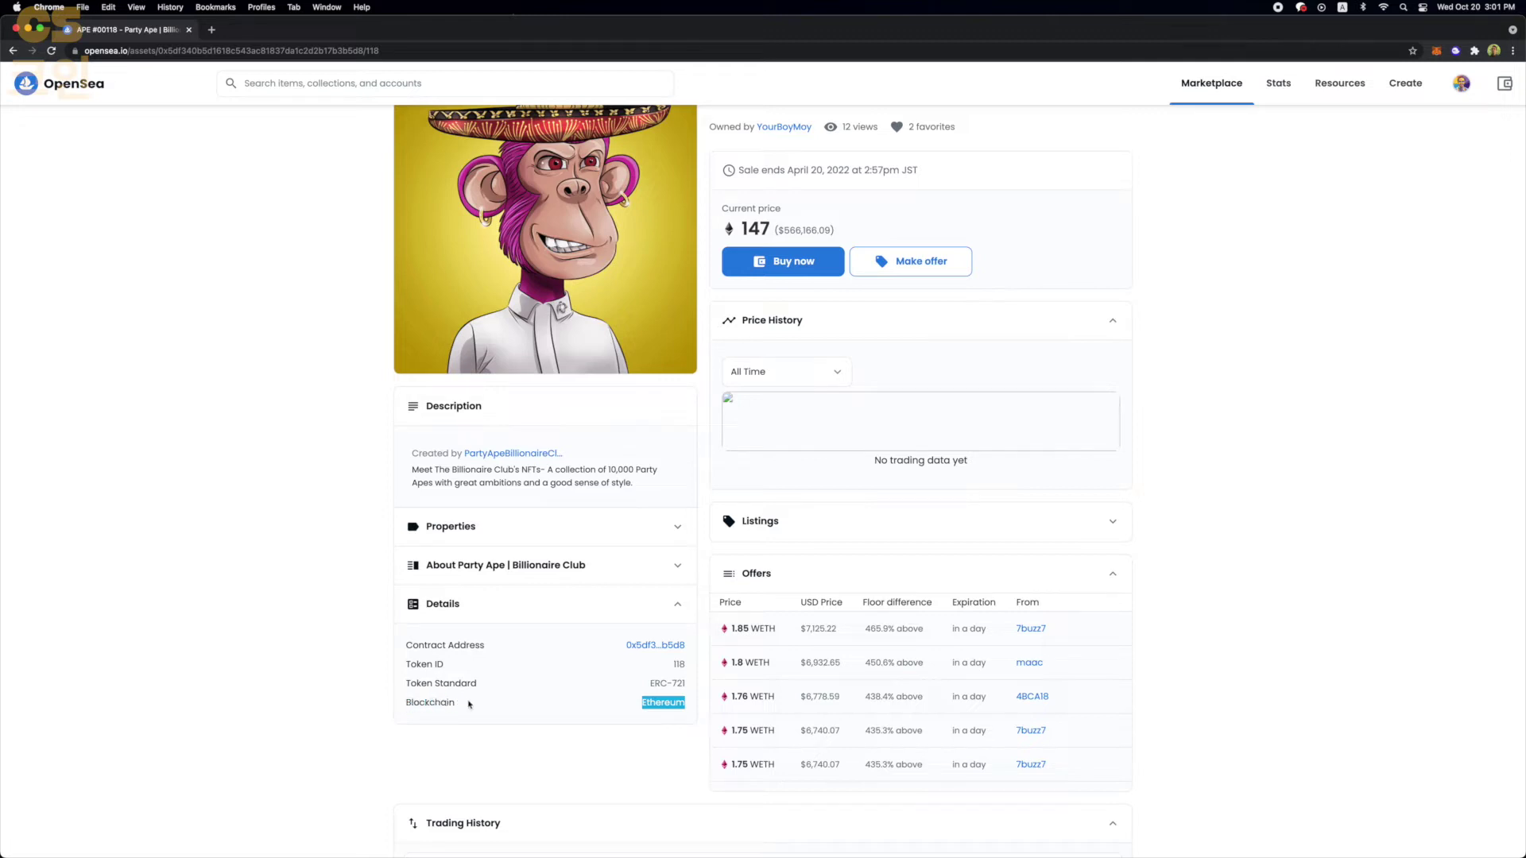
left_click_drag(582, 705, 686, 707)
scroll(679, 717, "up", 2)
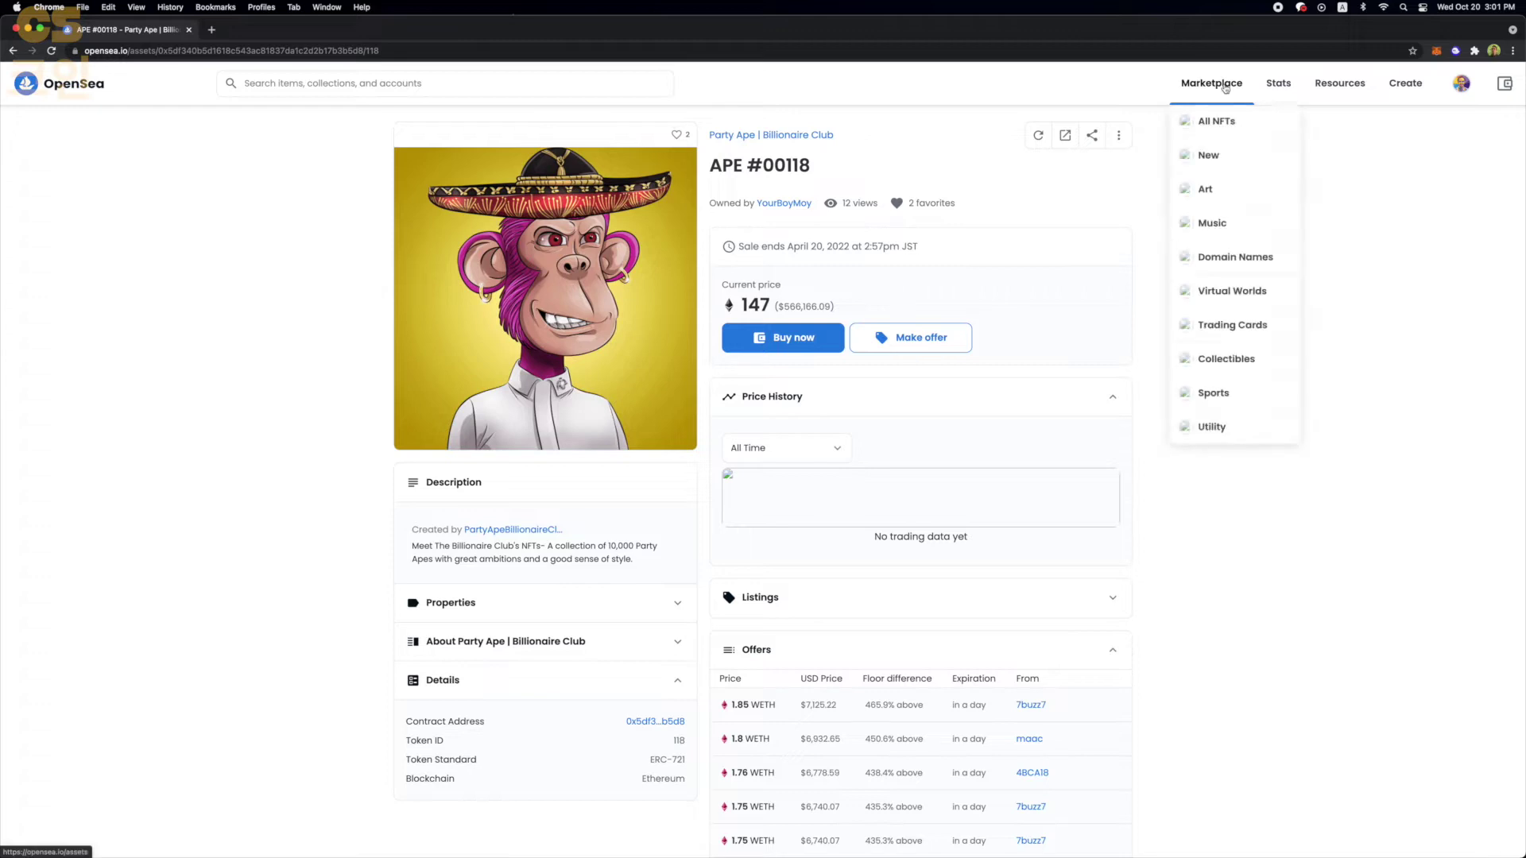
- Go to your own profile and open its first NFT, the profile-picture item listed at 0.05 ETH
mouse_move(1461, 84)
left_click(1423, 121)
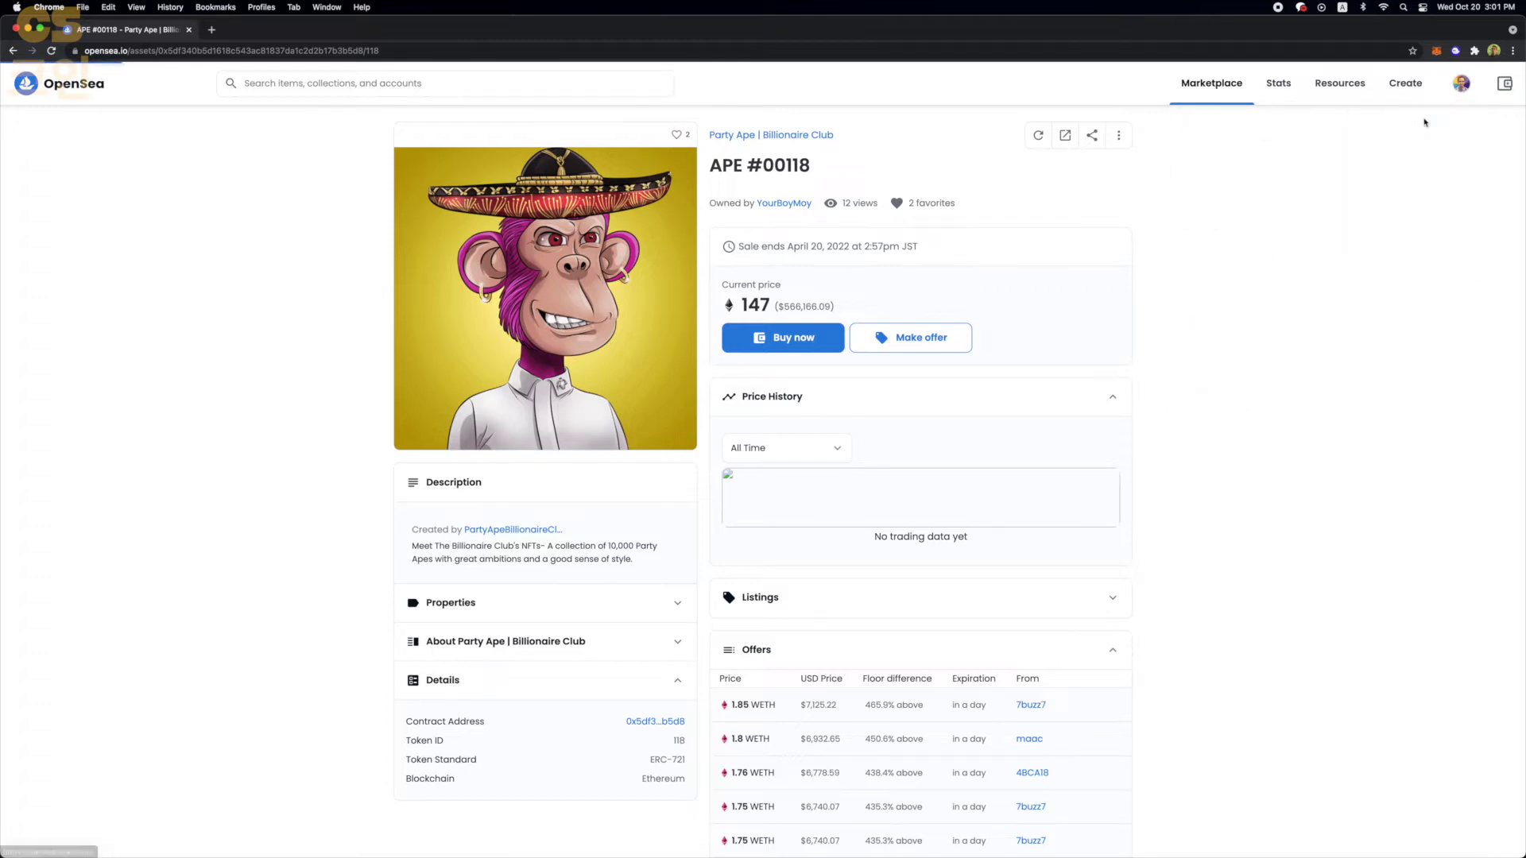
scroll(274, 363, "down", 3)
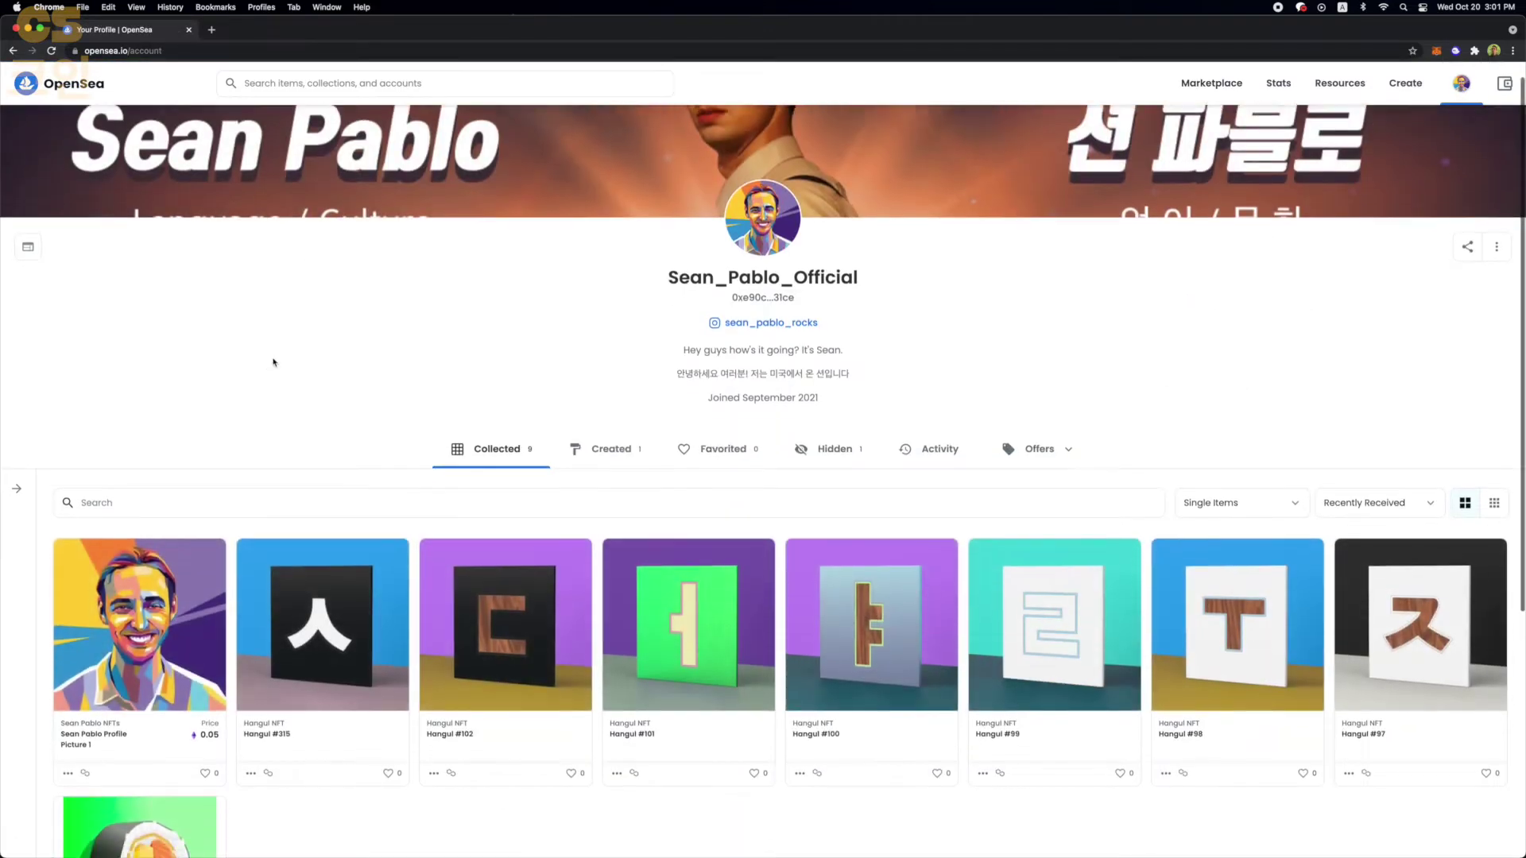
left_click(143, 561)
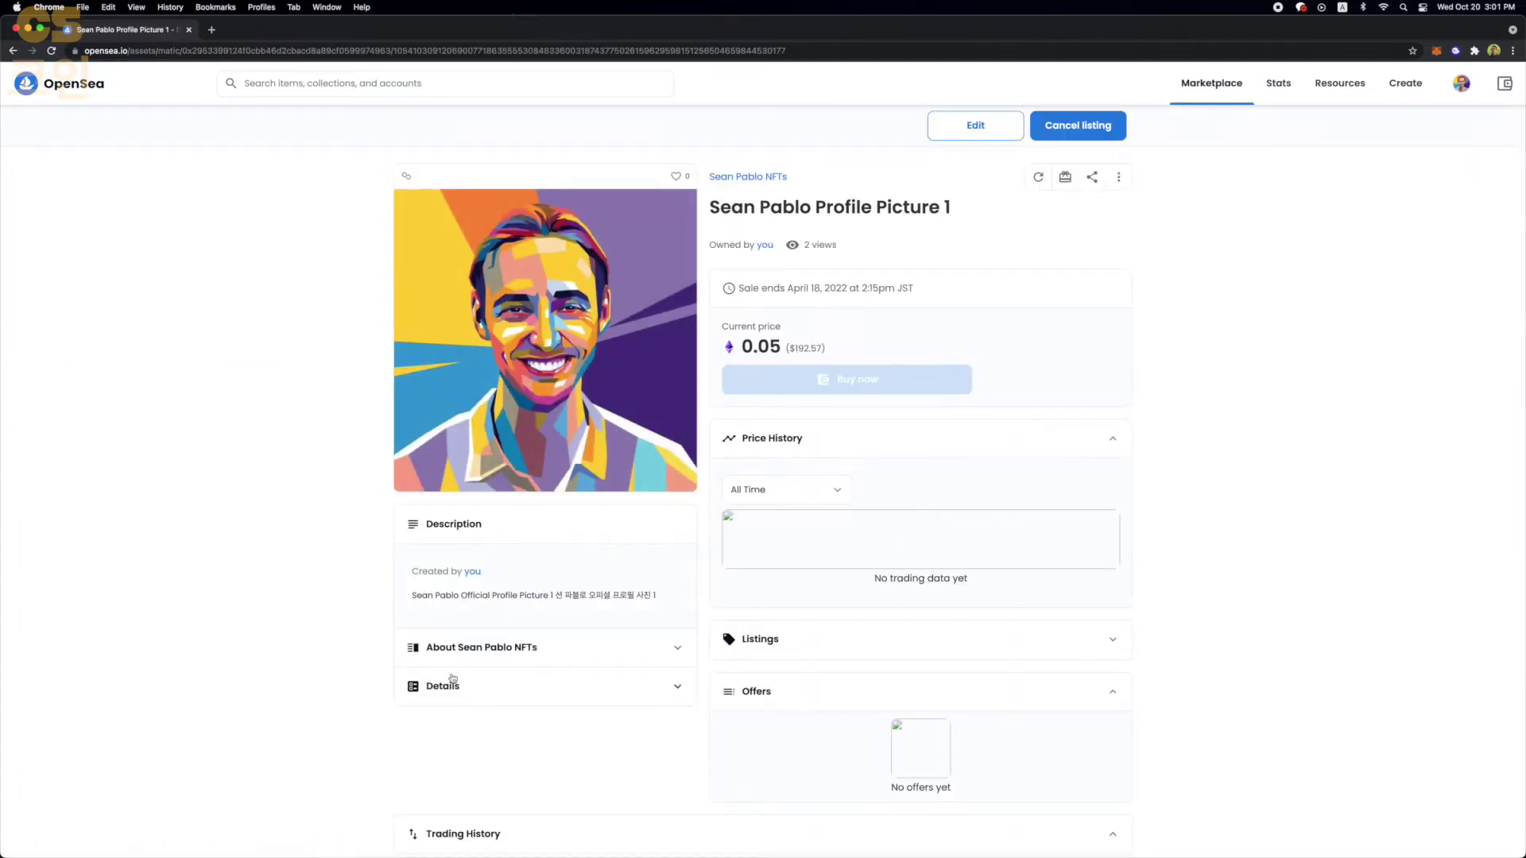
- Expand Details and highlight the Blockchain: Polygon row of the ERC-1155 token
left_click(449, 684)
scroll(453, 675, "down", 3)
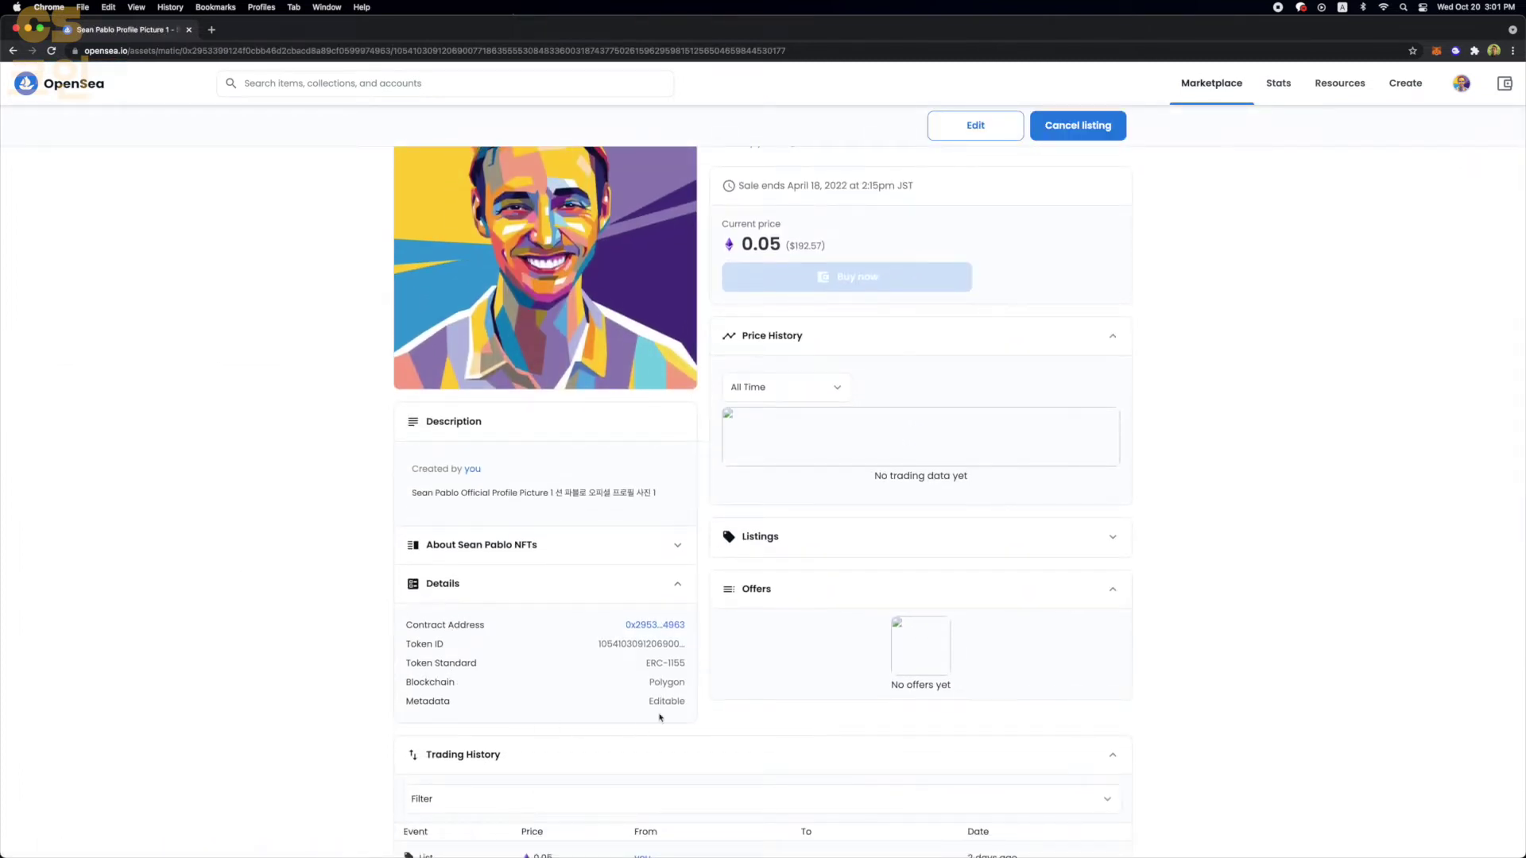
left_click_drag(687, 685, 605, 690)
left_click_drag(486, 692, 648, 684)
left_click_drag(446, 683, 685, 682)
scroll(690, 687, "down", 2)
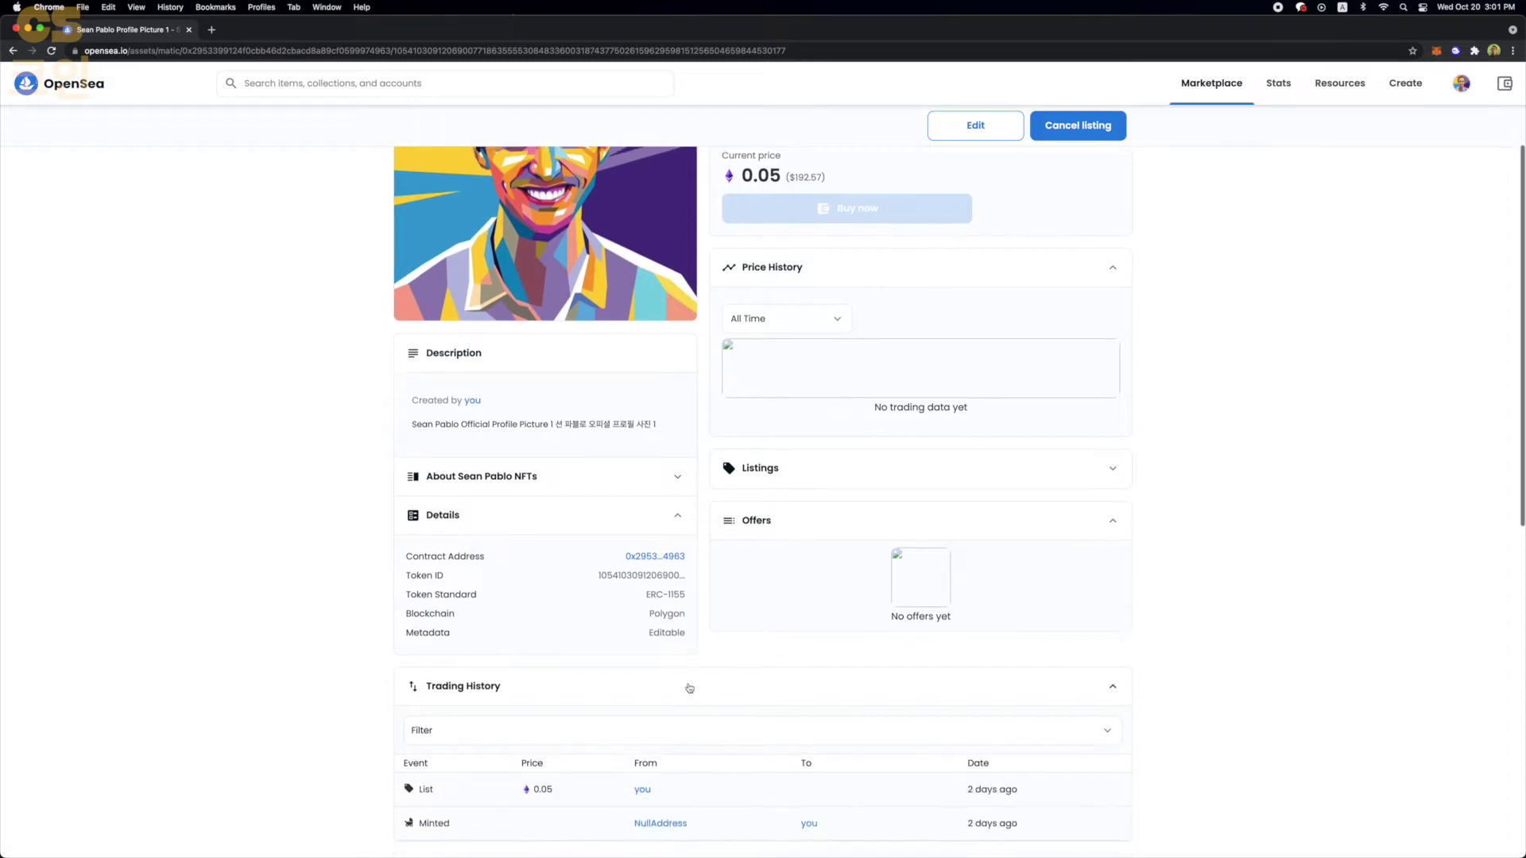
scroll(690, 689, "up", 5)
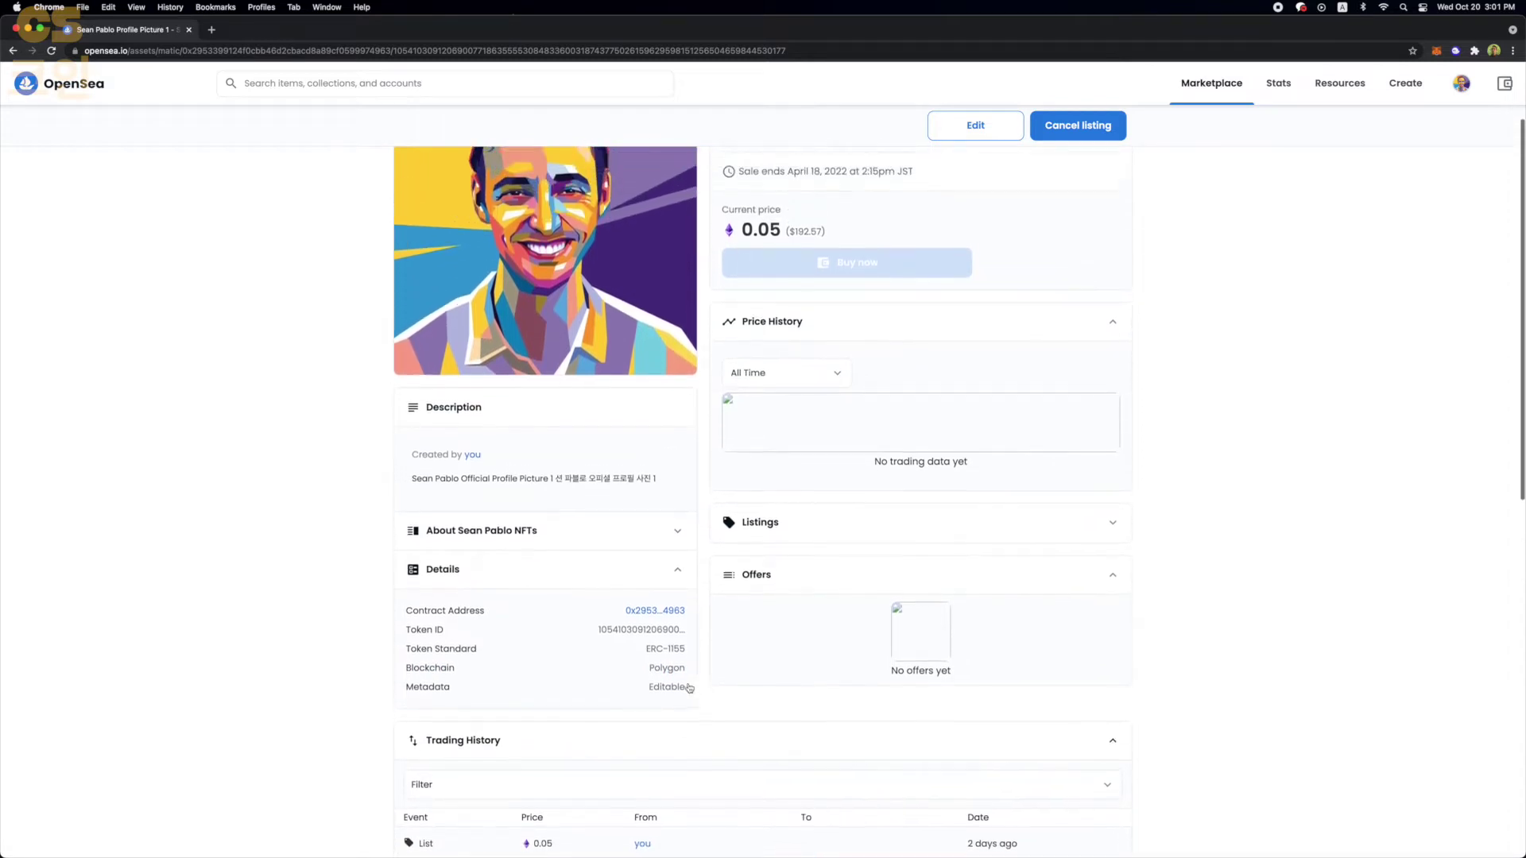
scroll(690, 708, "down", 1)
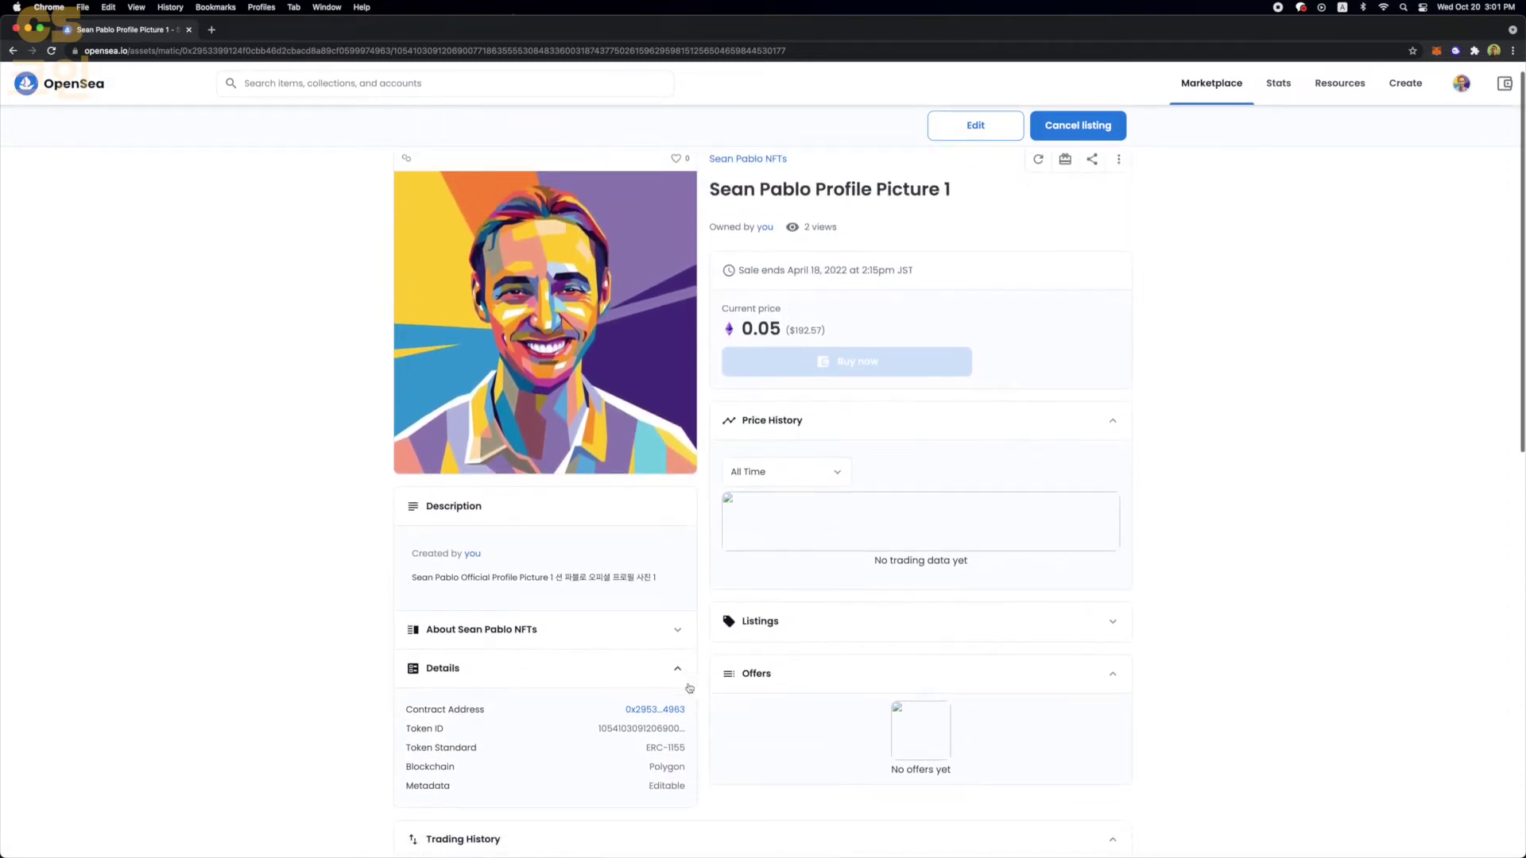
mouse_move(687, 731)
left_mouse_down()
mouse_move(410, 739)
mouse_move(686, 741)
left_mouse_up()
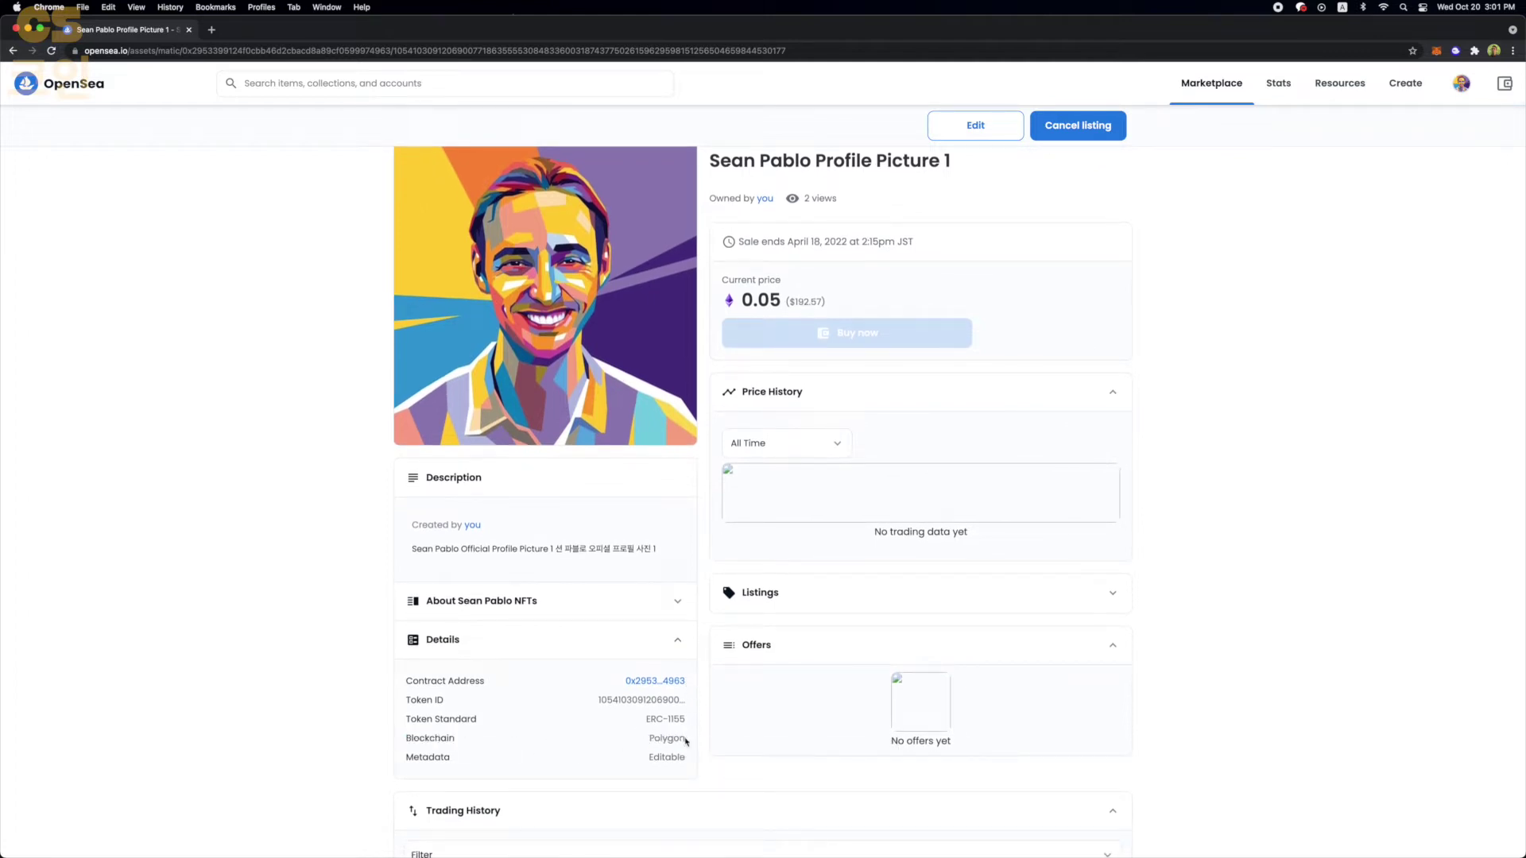
- Open MetaMask's Settings from the account menu
left_click(1437, 52)
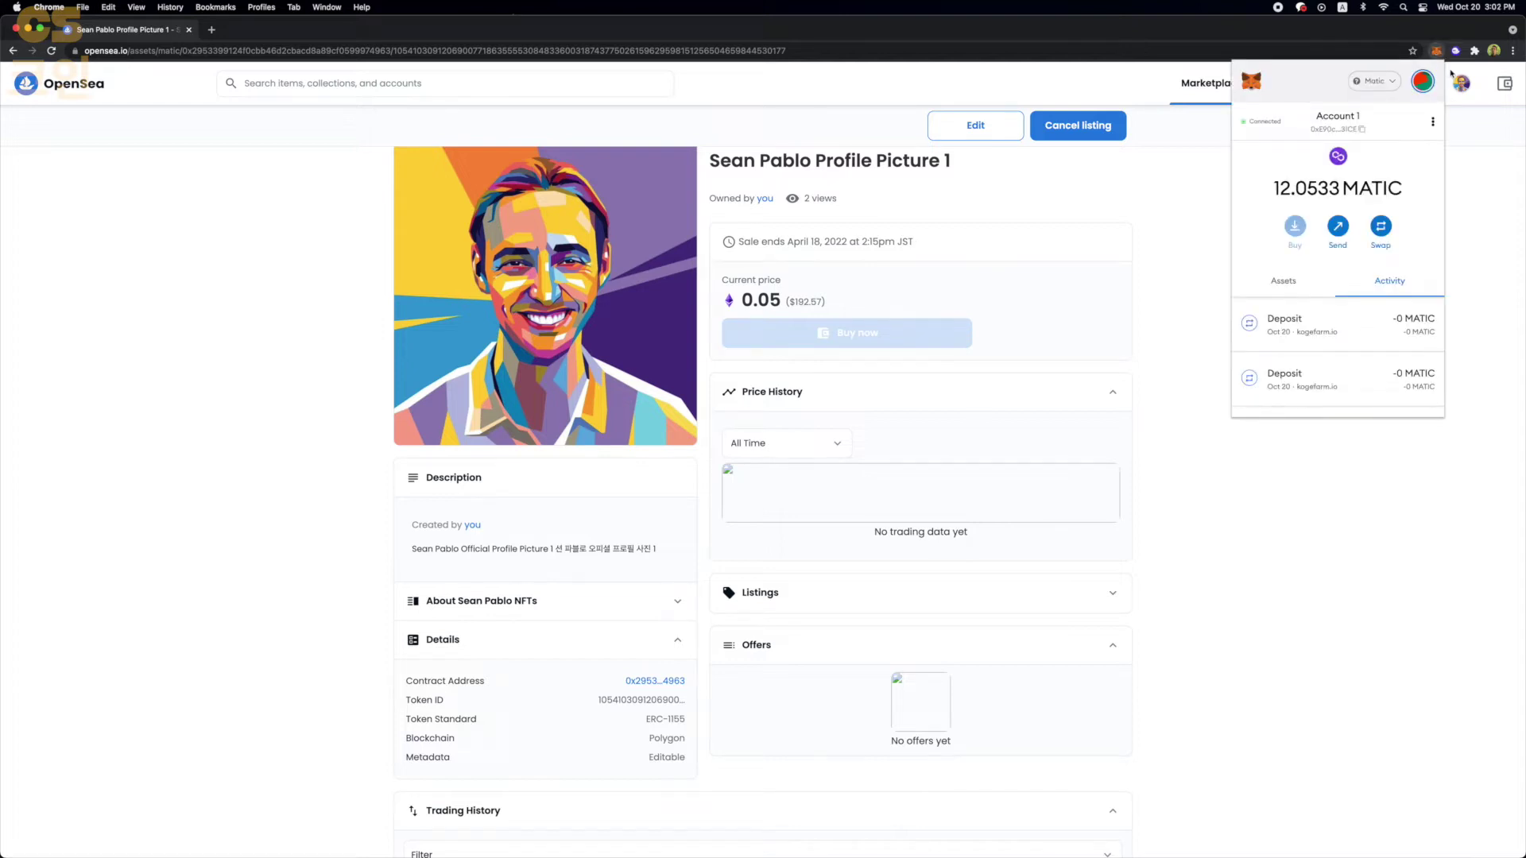
left_click(1422, 83)
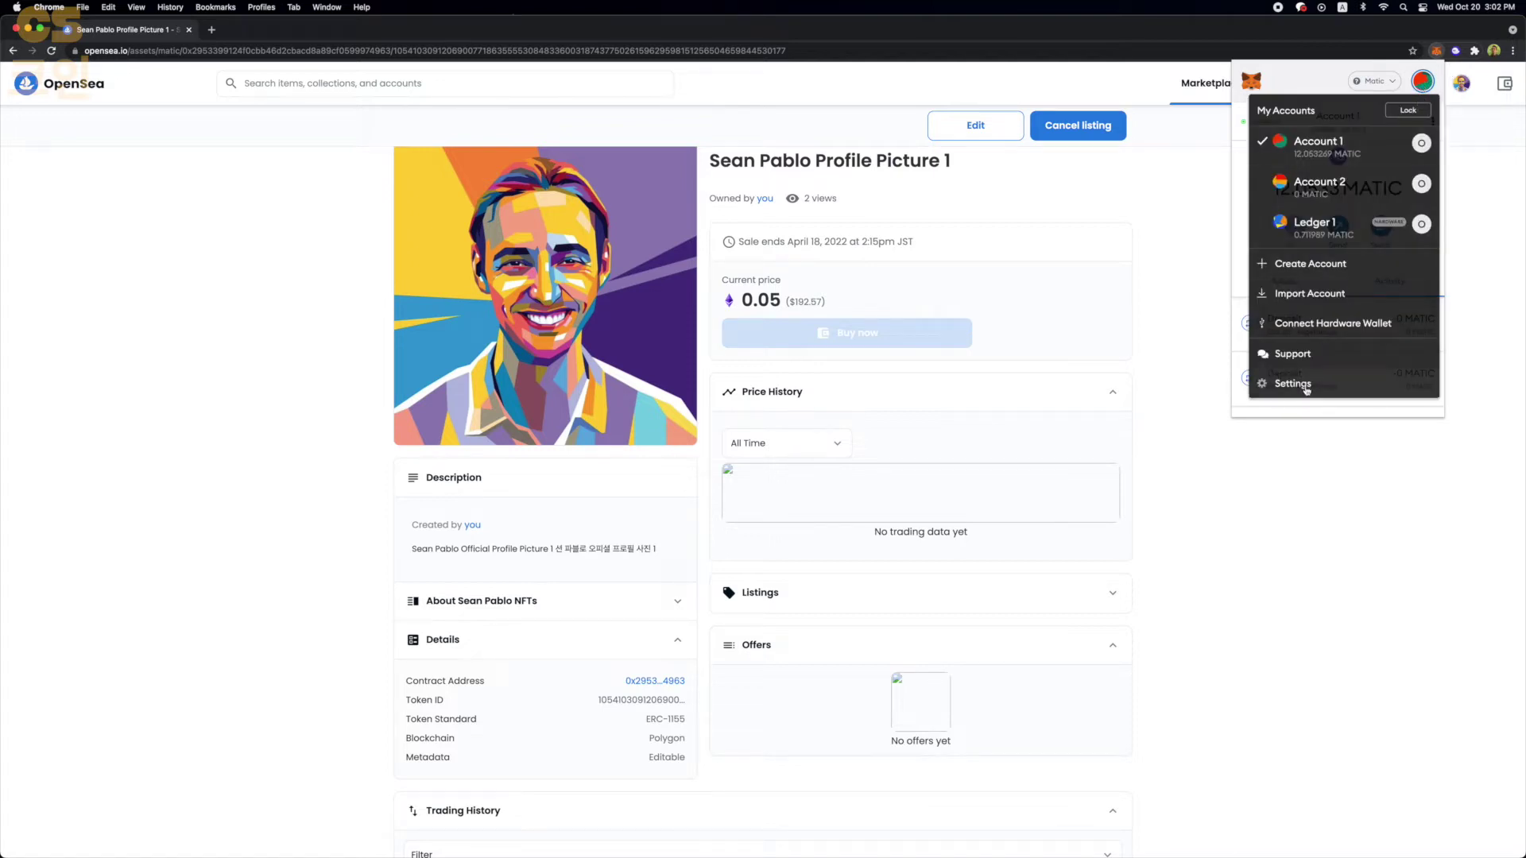
left_click(1299, 385)
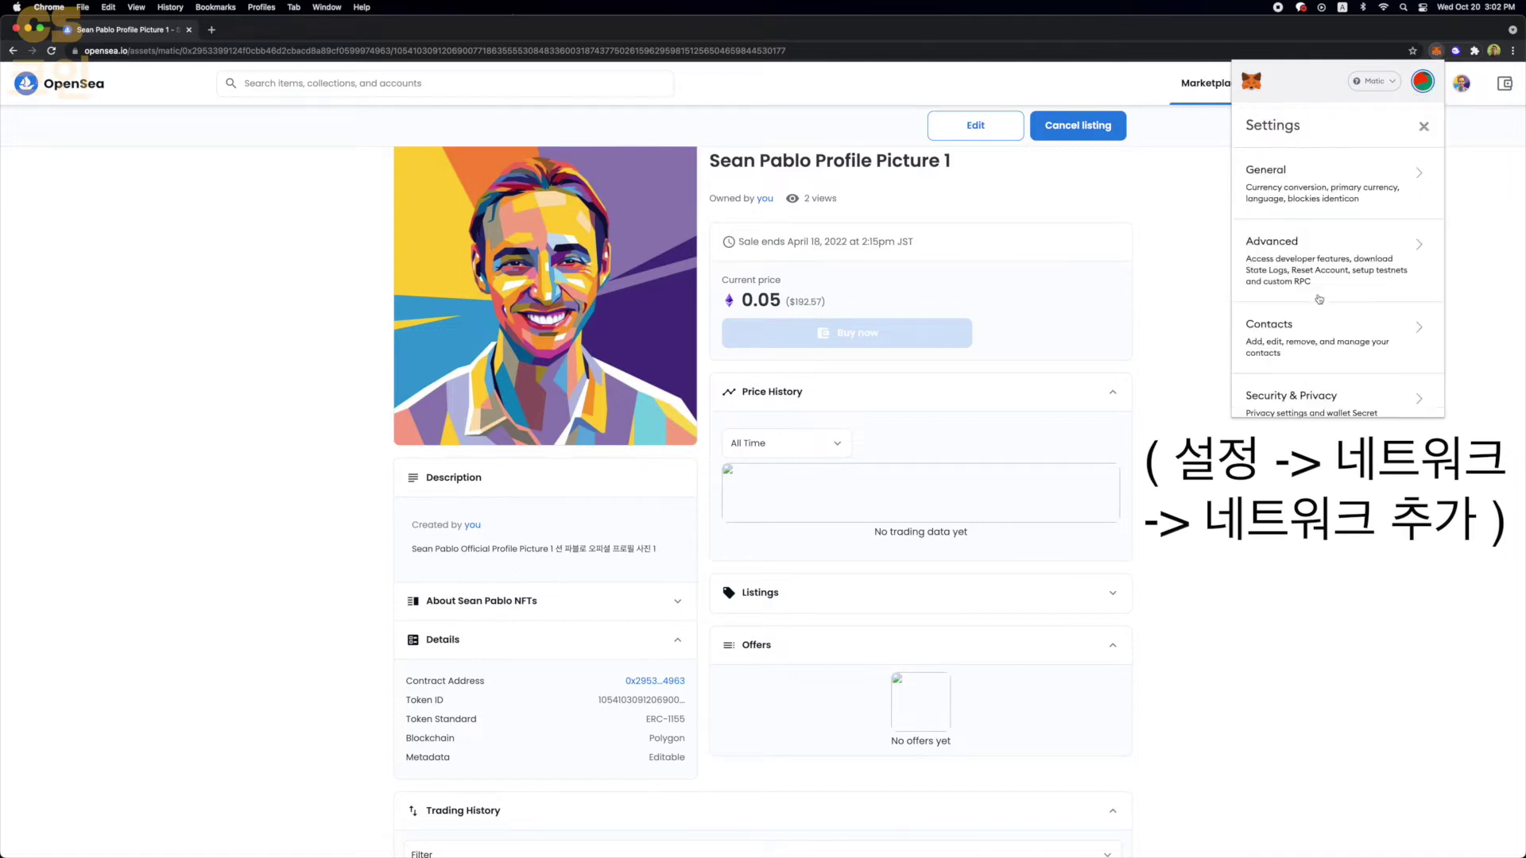
scroll(1322, 255, "down", 3)
scroll(1322, 255, "down", 5)
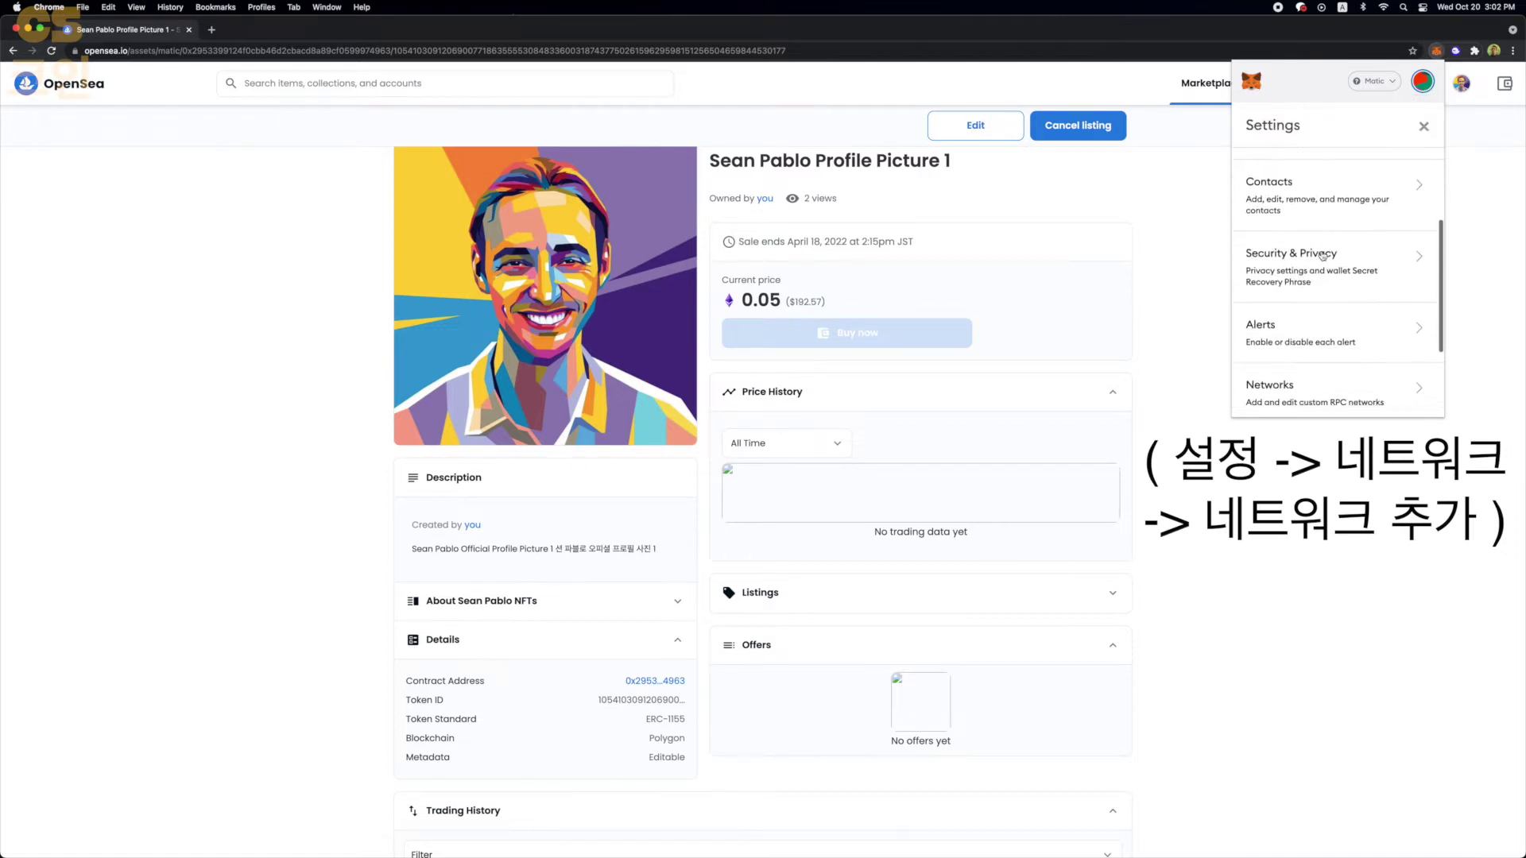
- Review the saved networks including Matic and the Add Network form, then return to the 12.0533 MATIC overview
left_click(1389, 313)
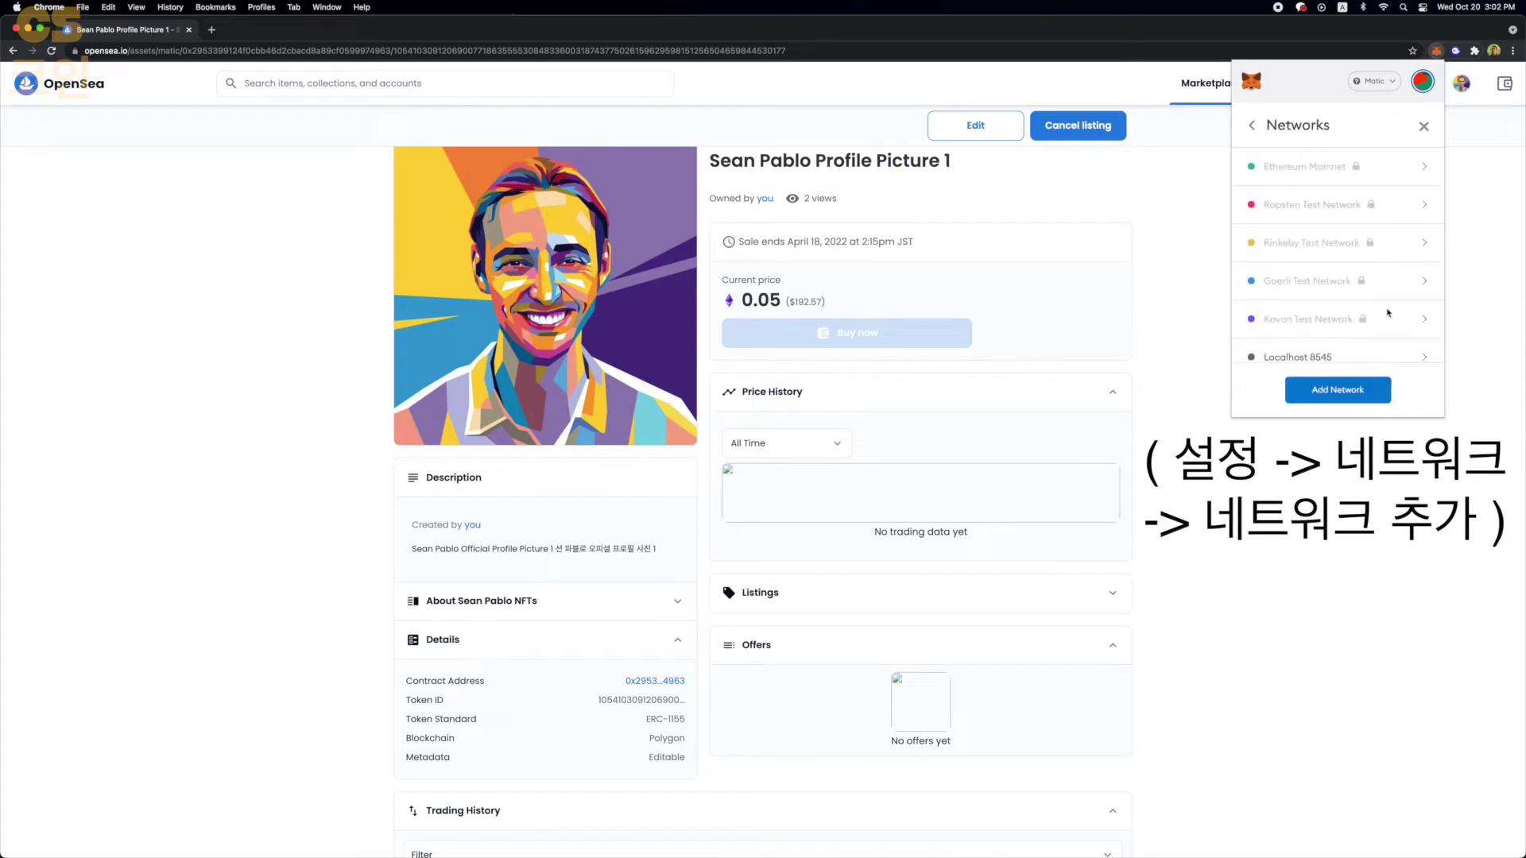
scroll(1389, 312, "down", 3)
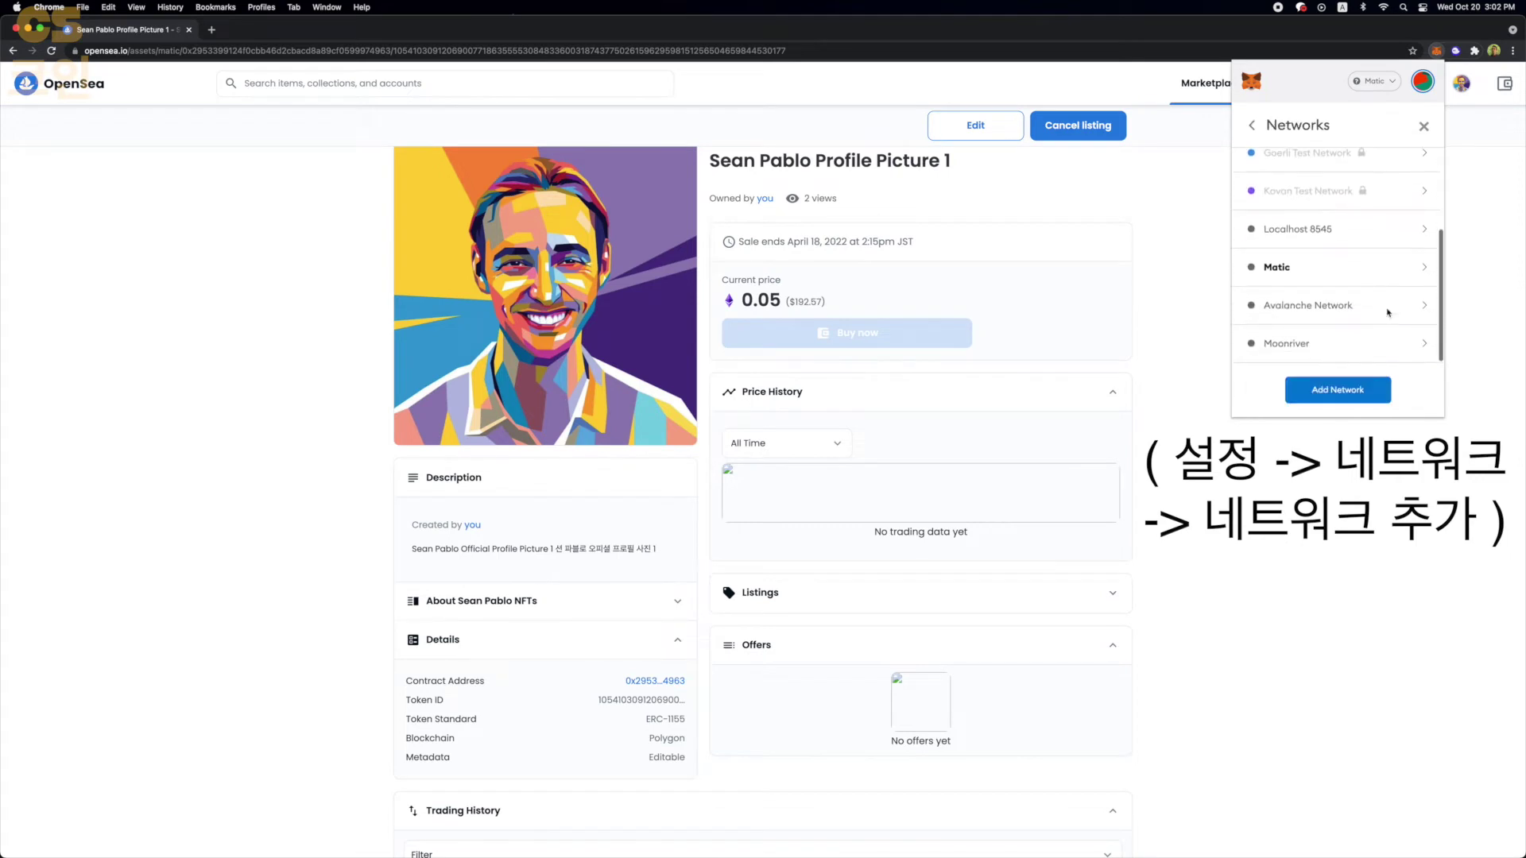
left_click(1340, 396)
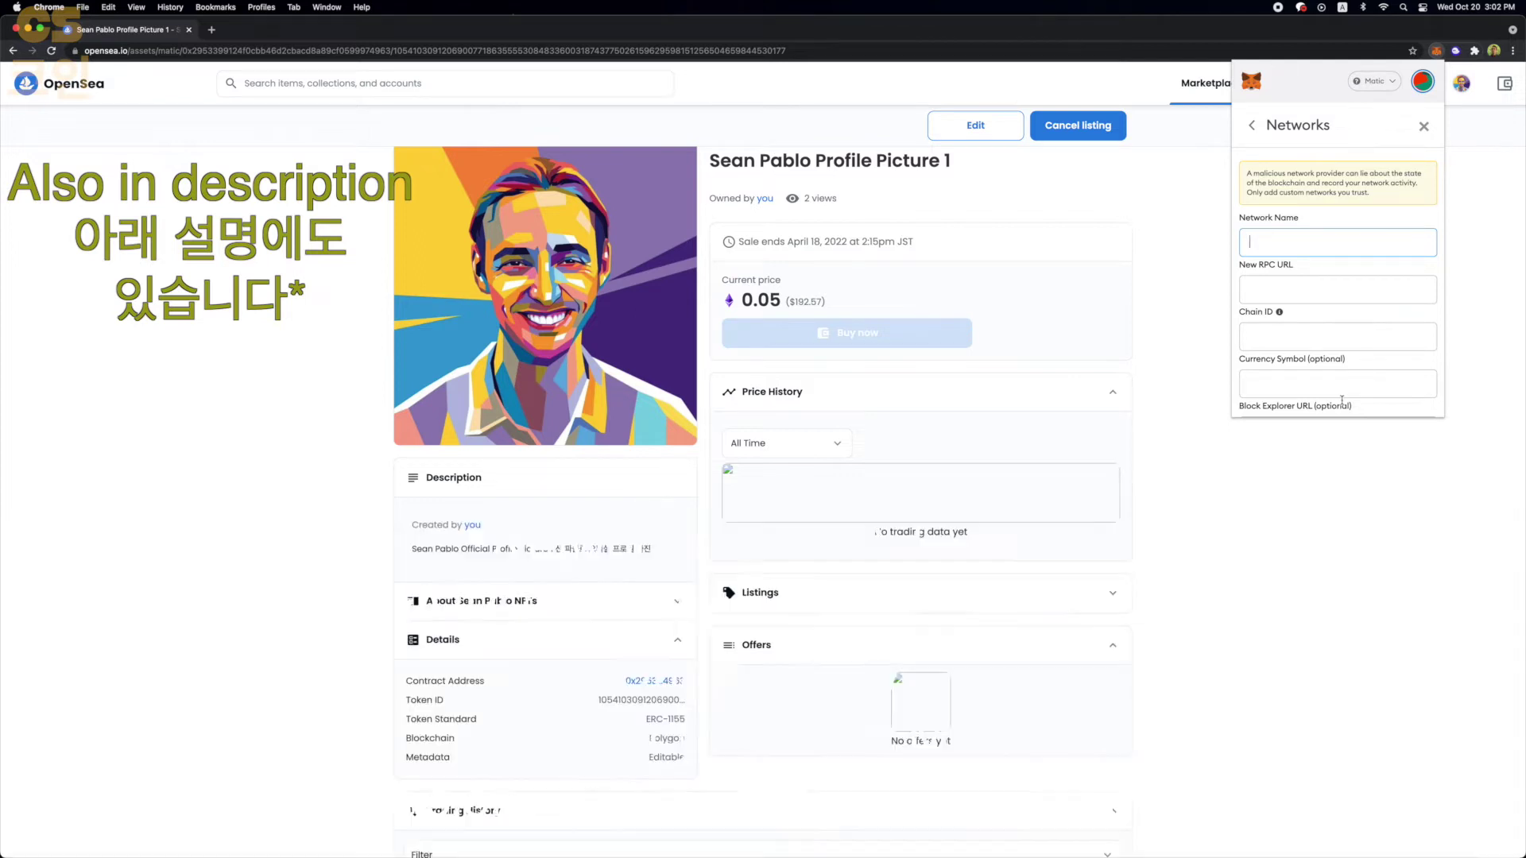
left_click(1250, 125)
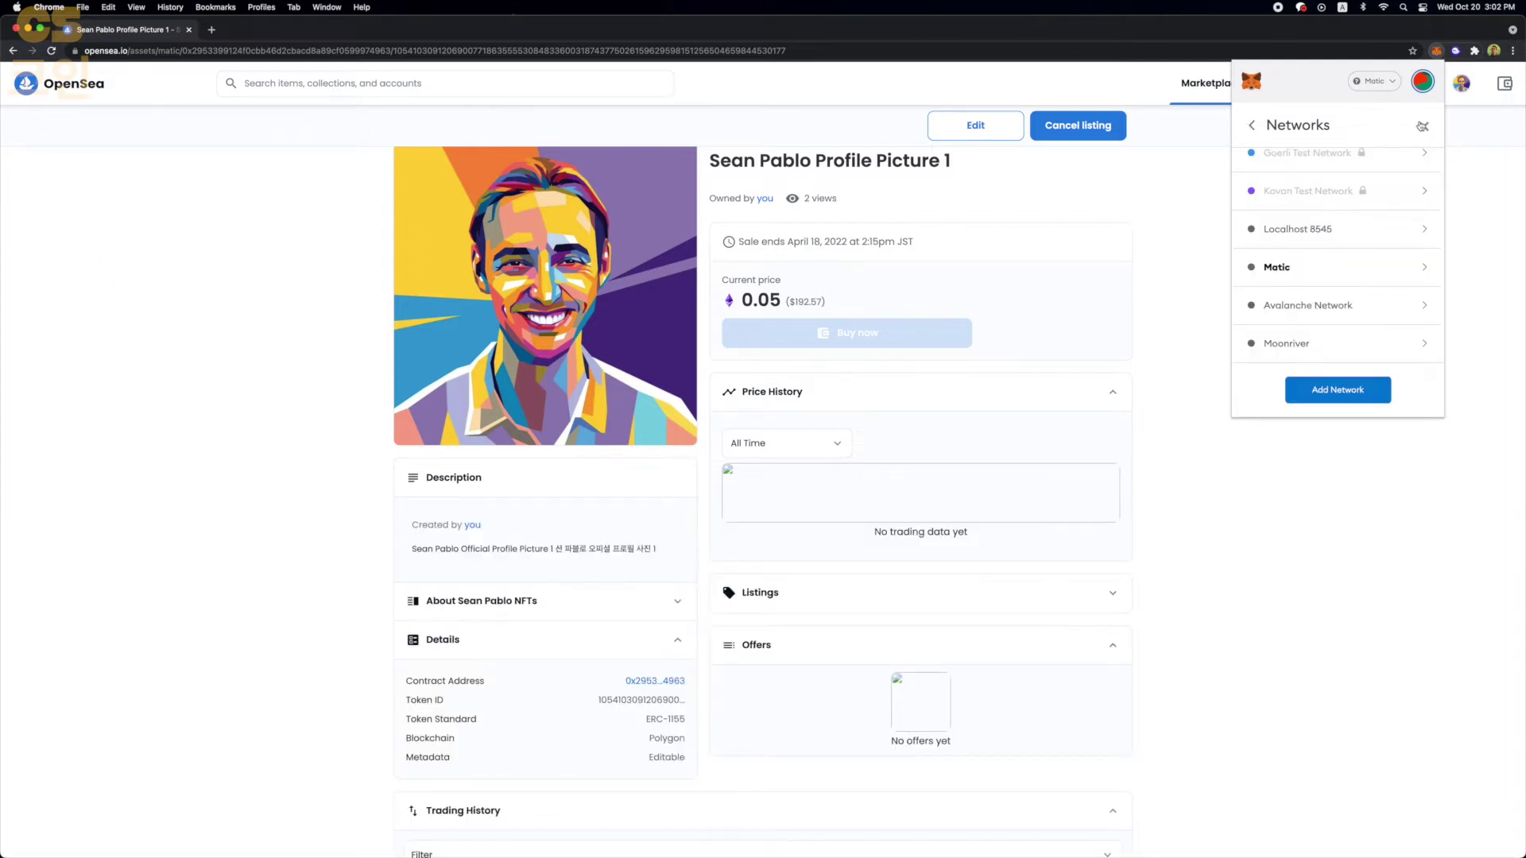
left_click(1422, 125)
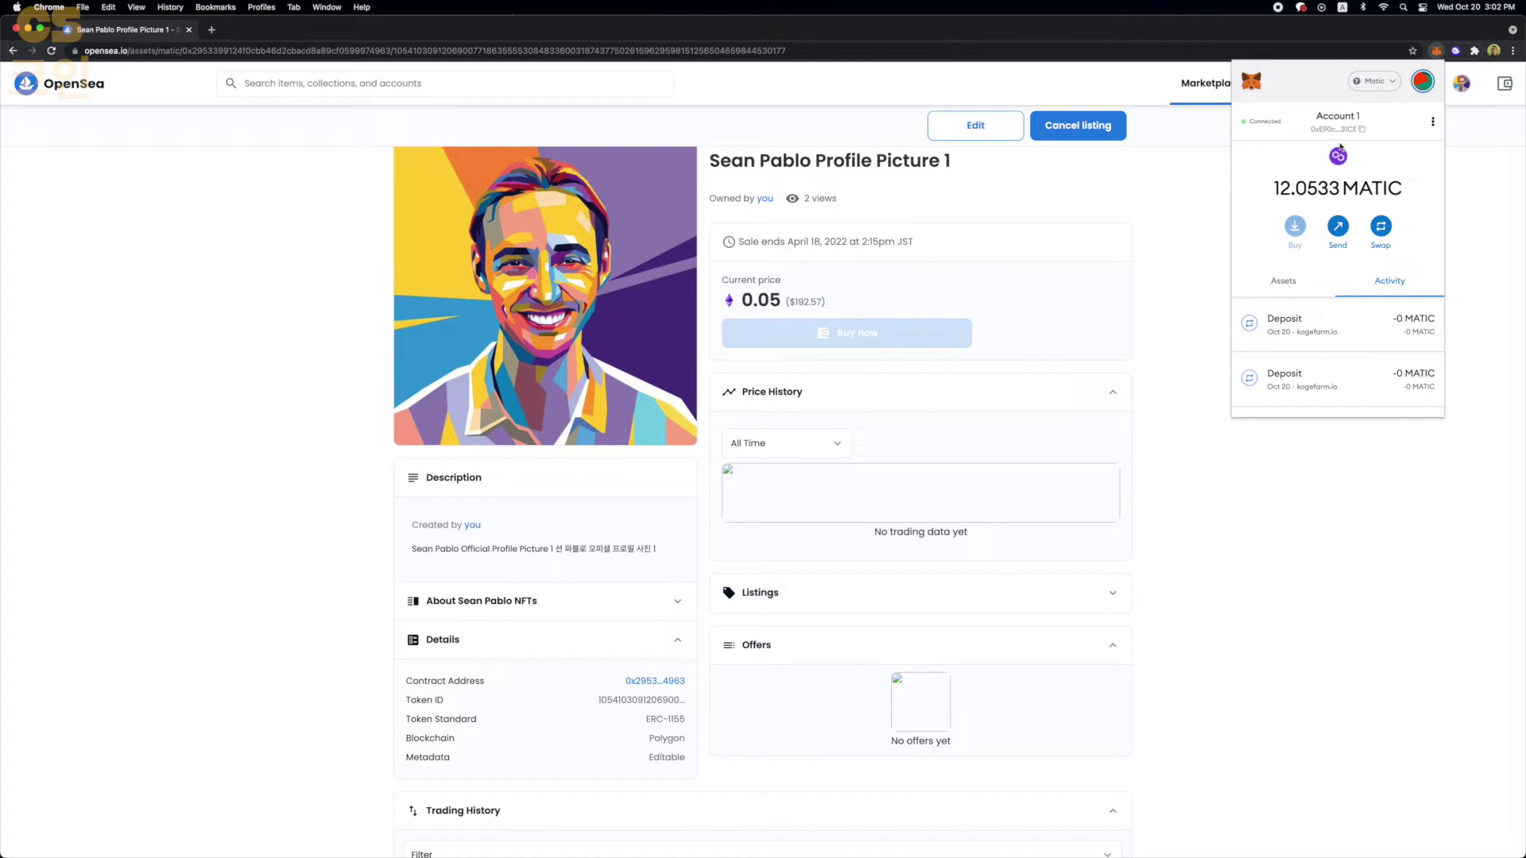
left_click(1366, 84)
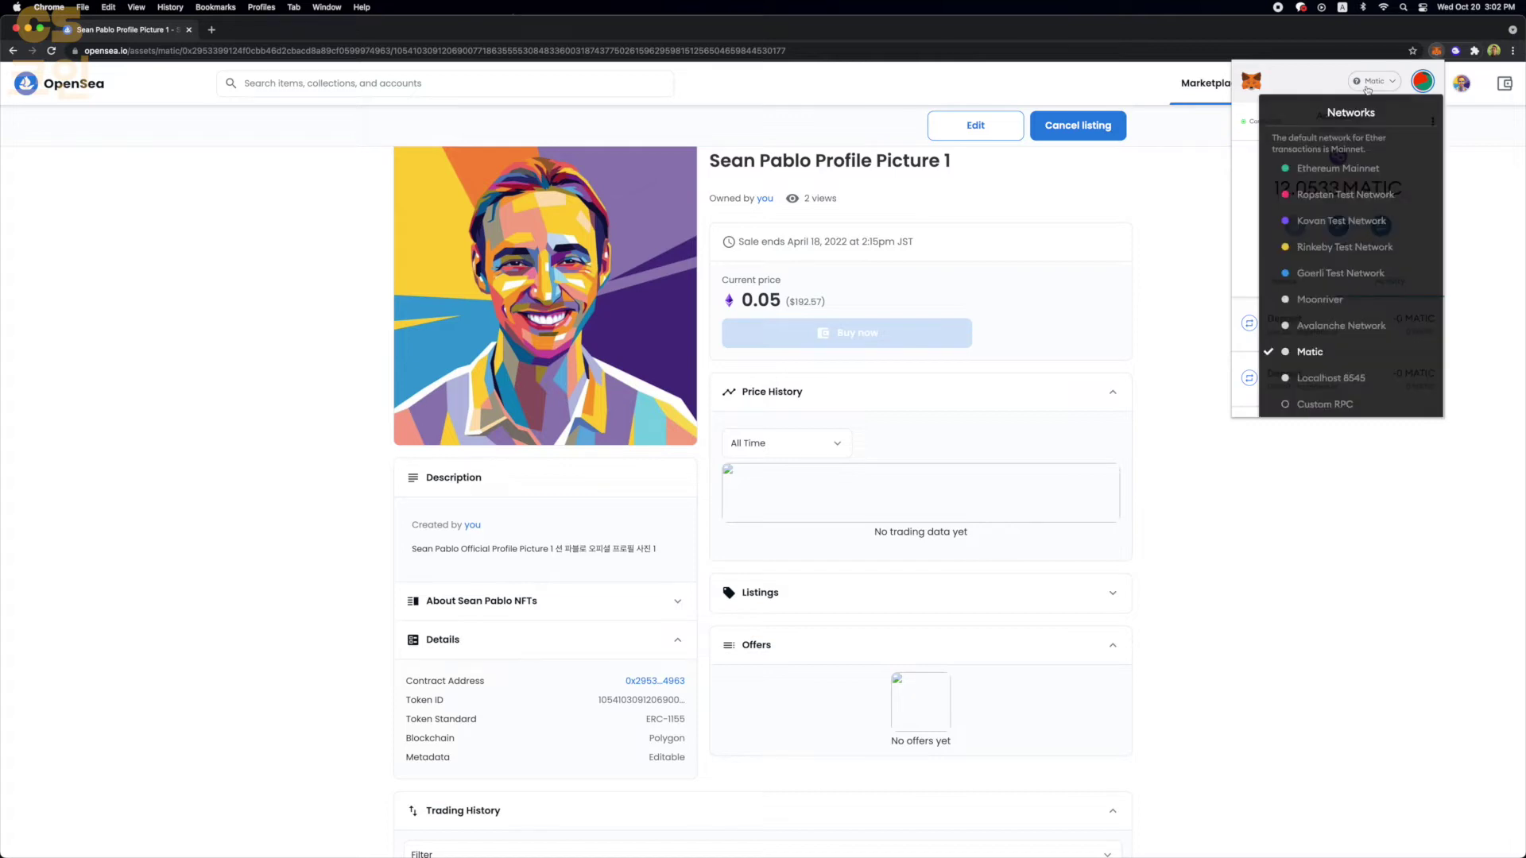
left_click(1347, 169)
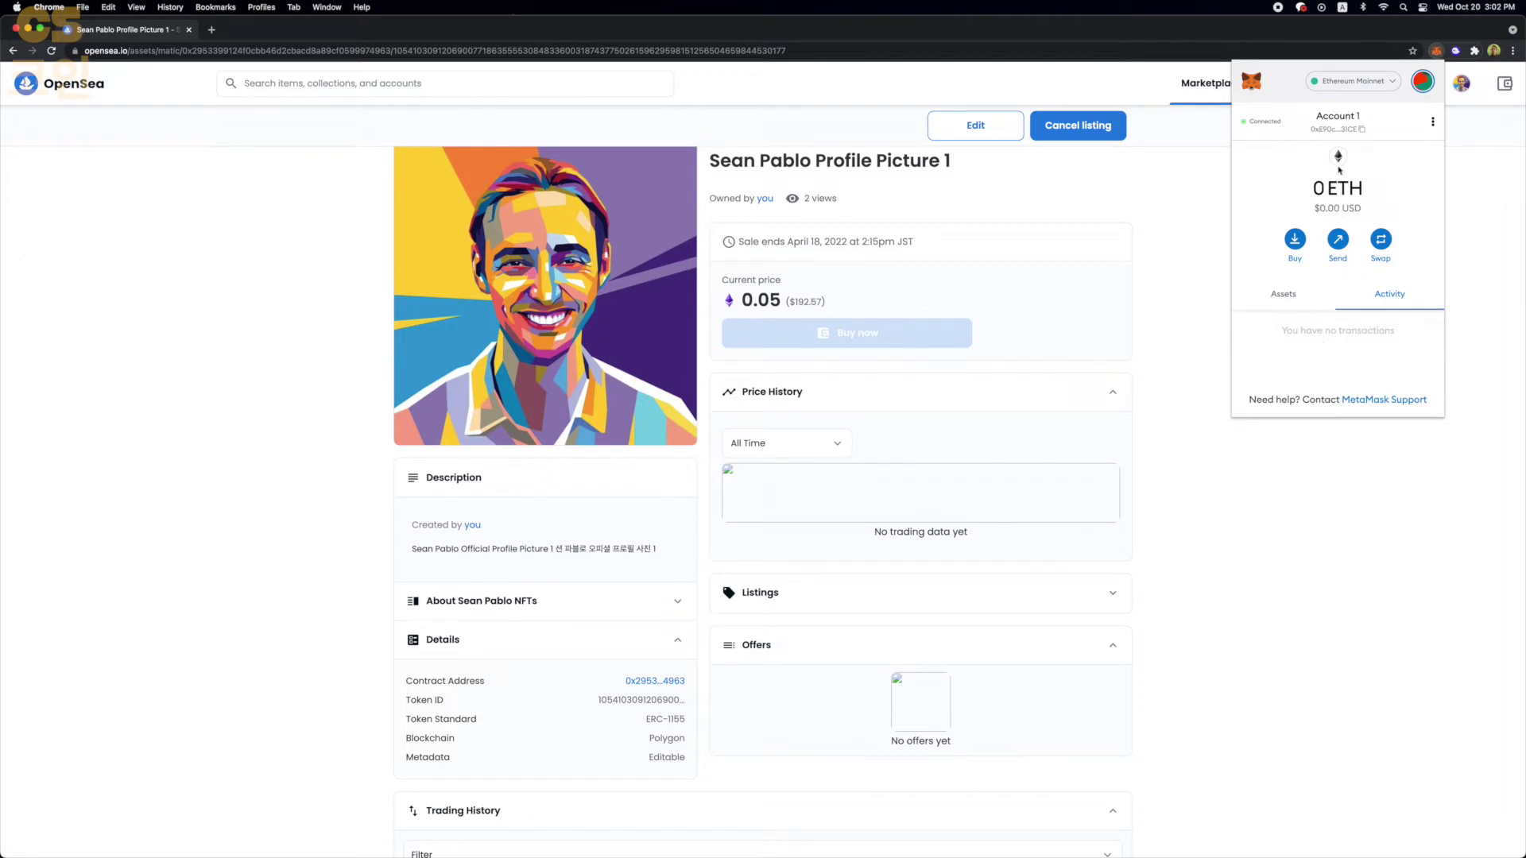
left_click(1352, 82)
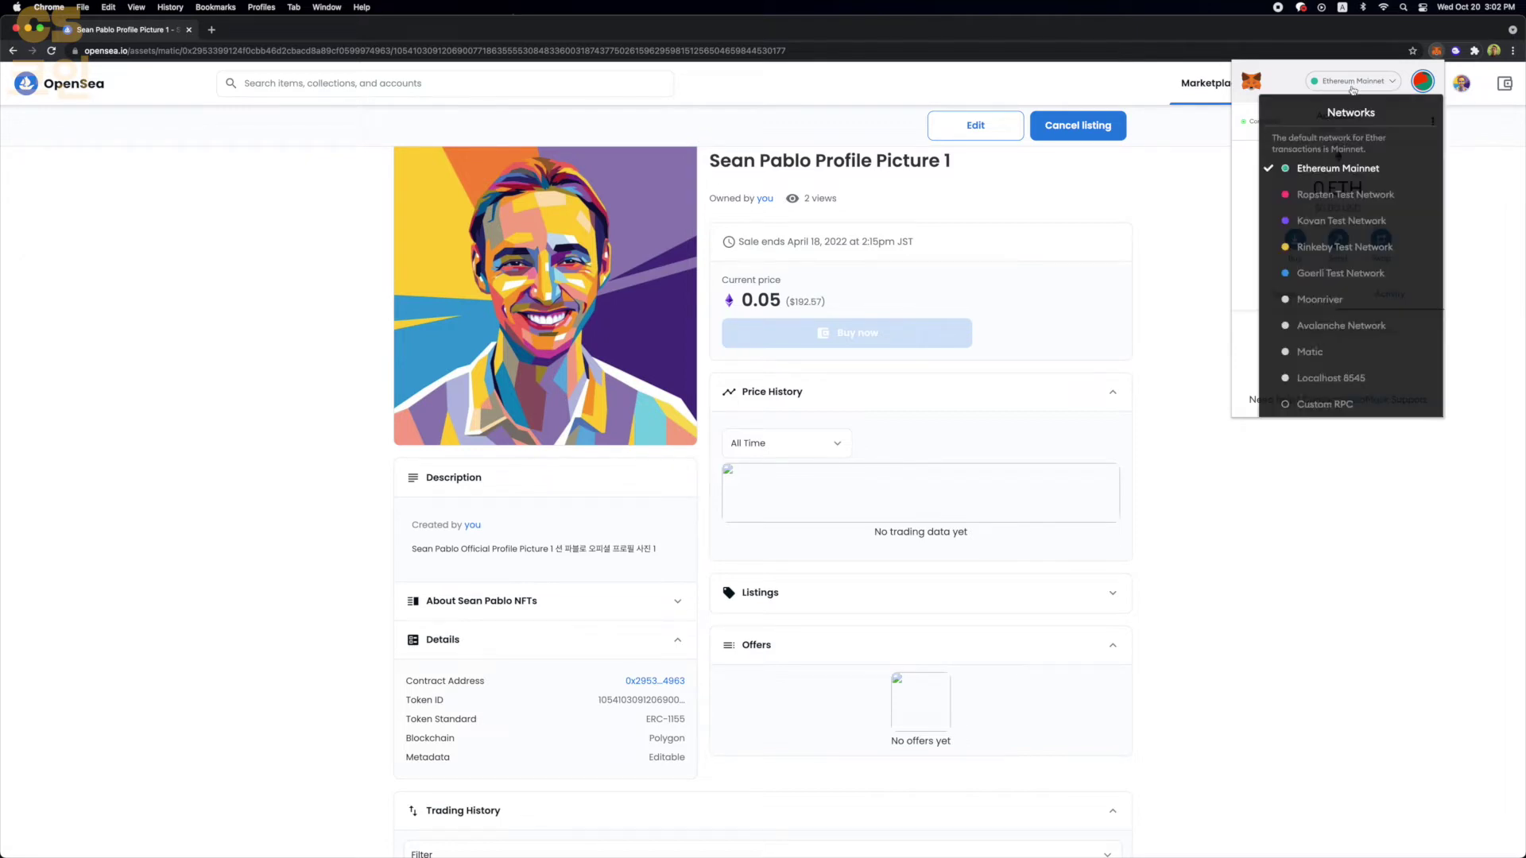
scroll(1327, 362, "down", 1)
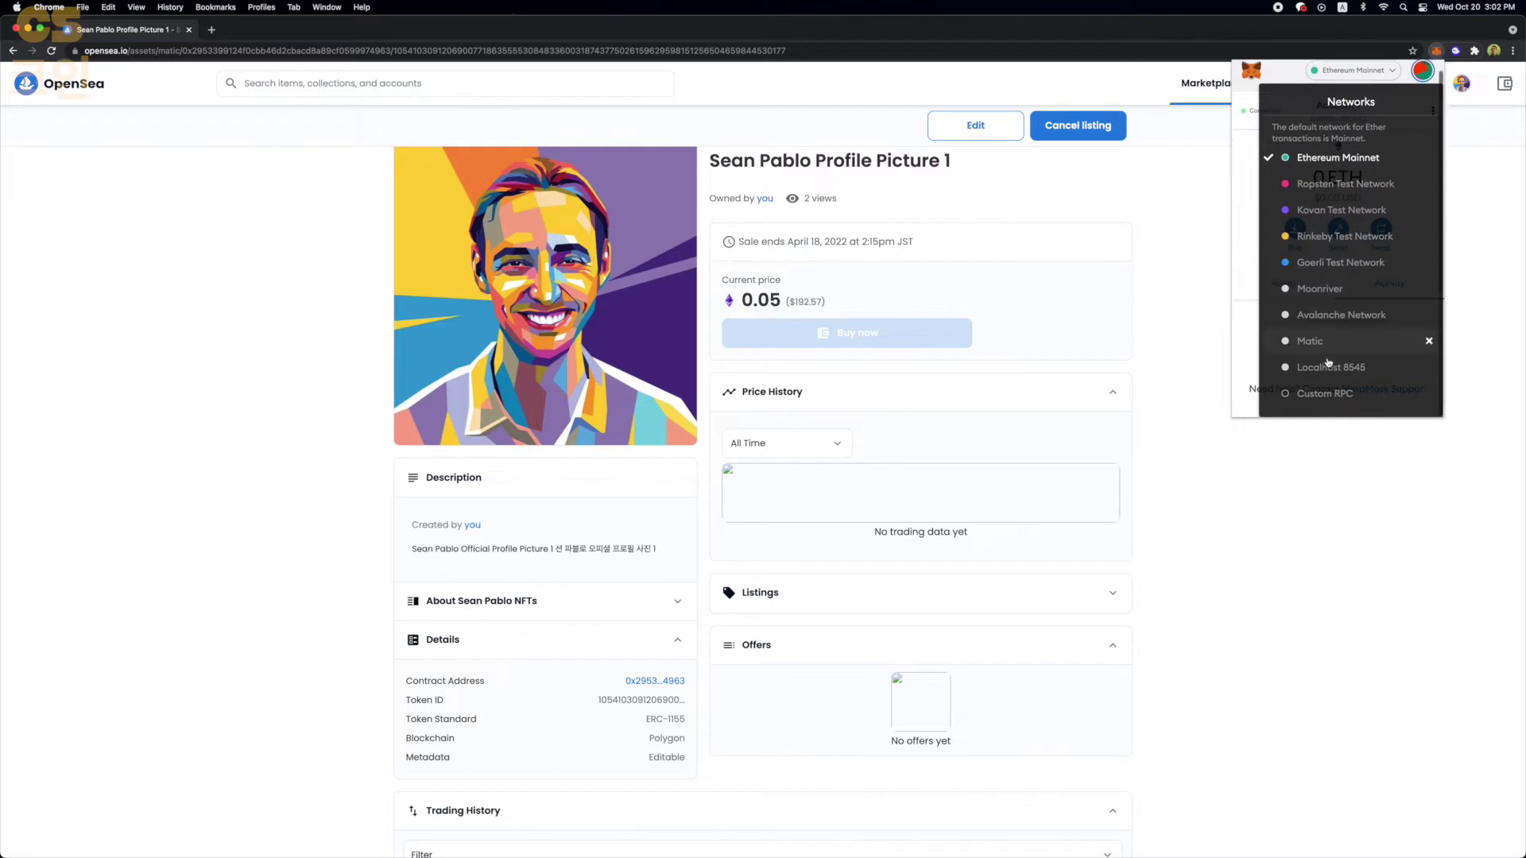
left_click(1328, 350)
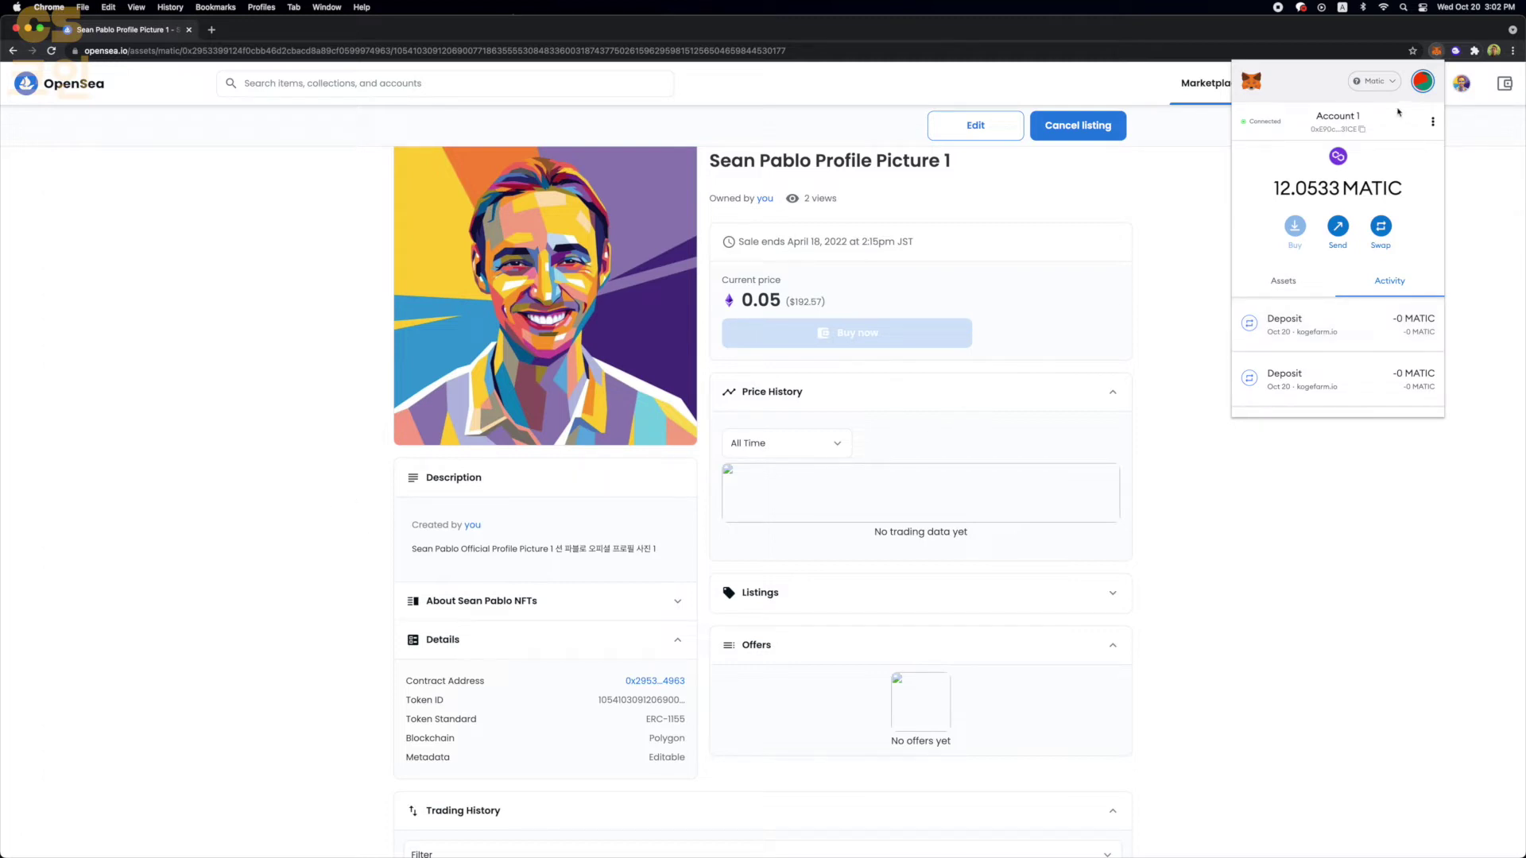
left_click(1474, 263)
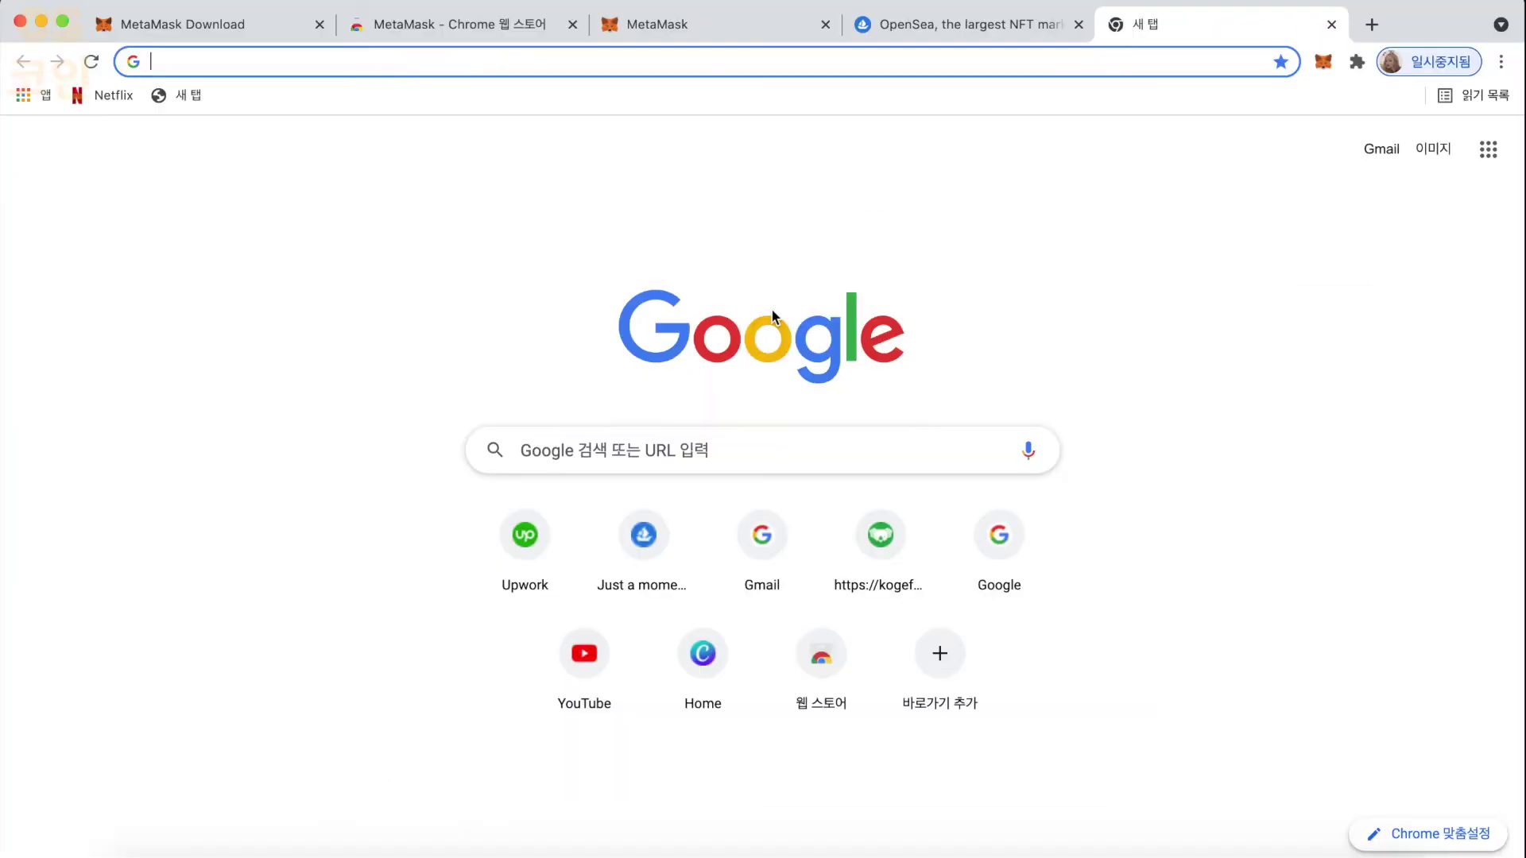
- Search Google for 'solana phantom wallet' and open phantom.app
left_click(794, 458)
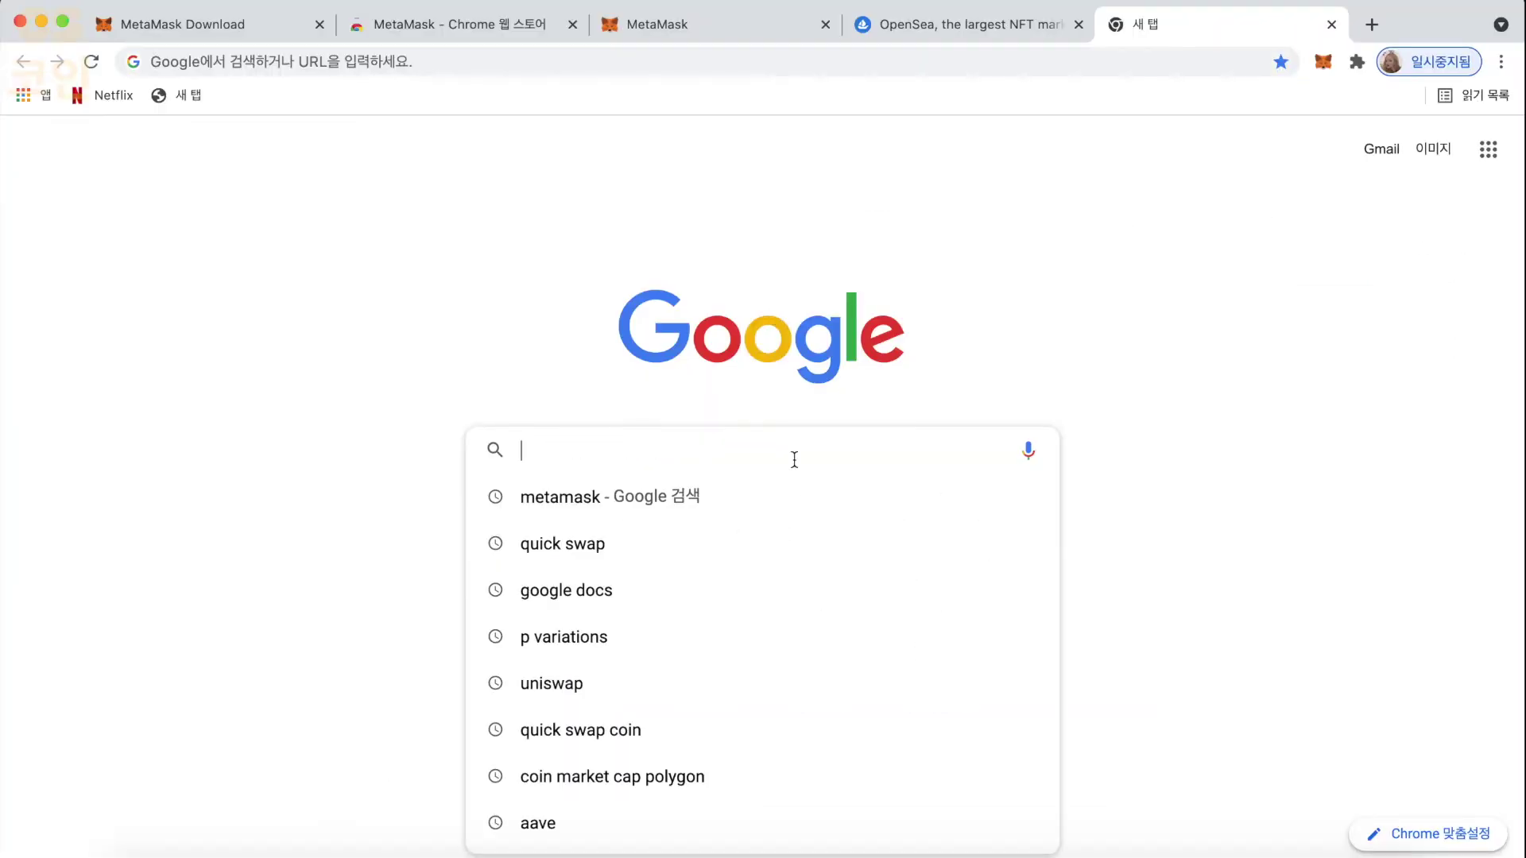
type("solana ")
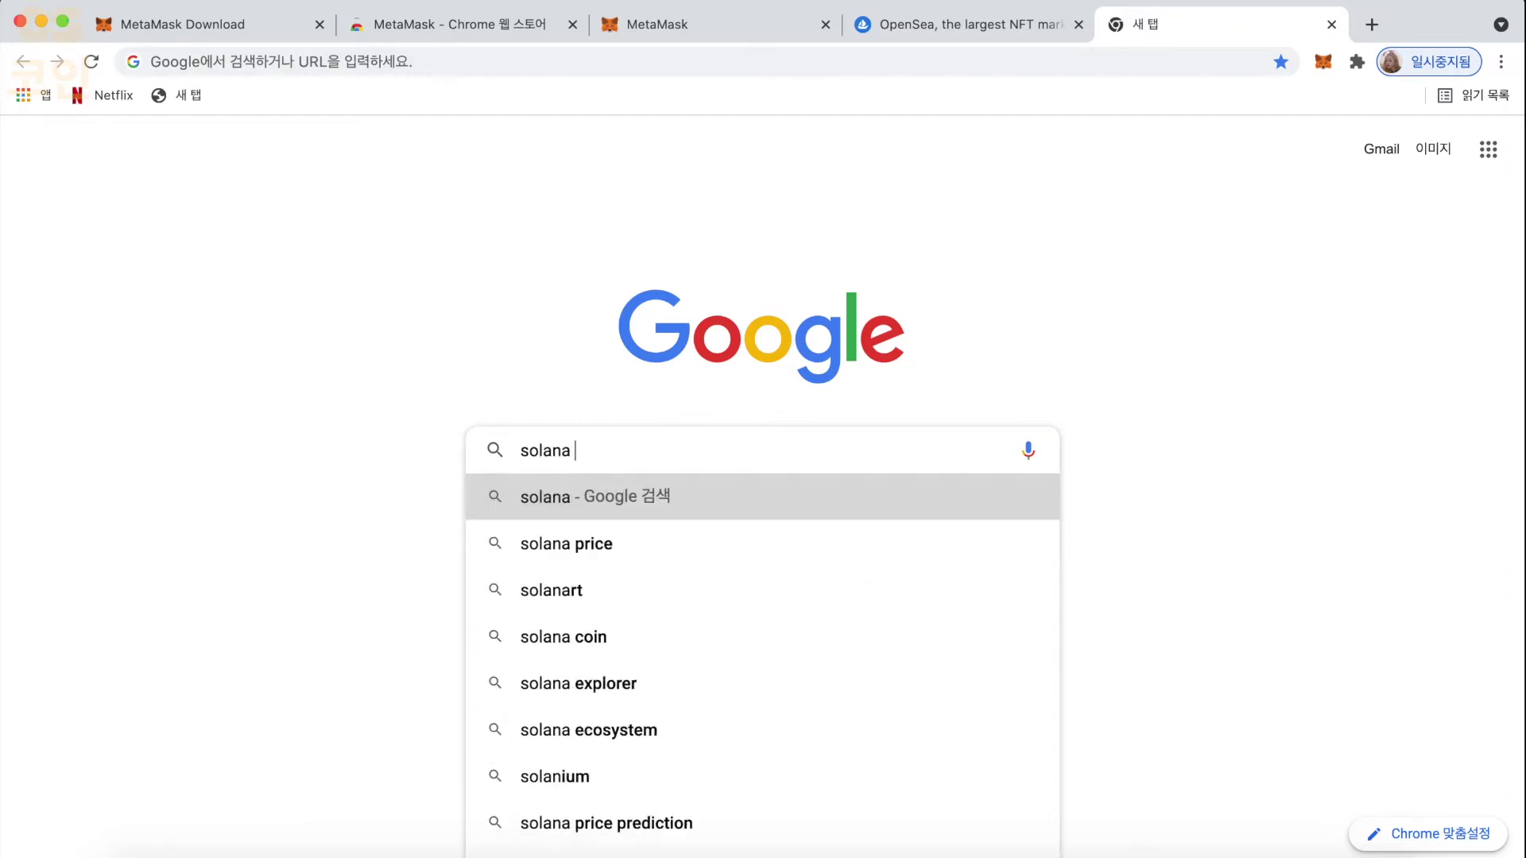
type("phantom wallet")
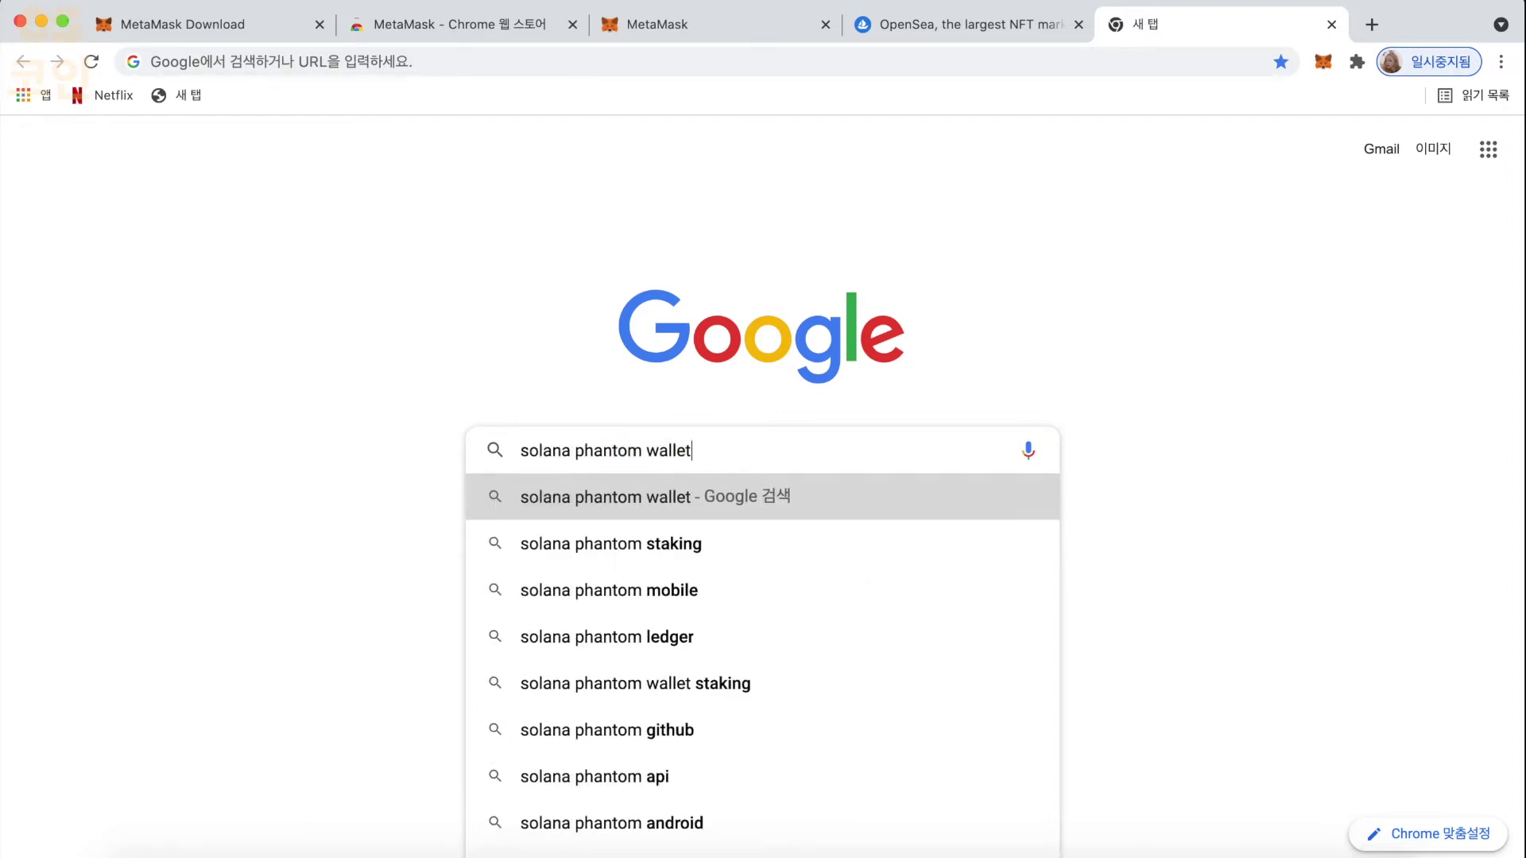
key("Return")
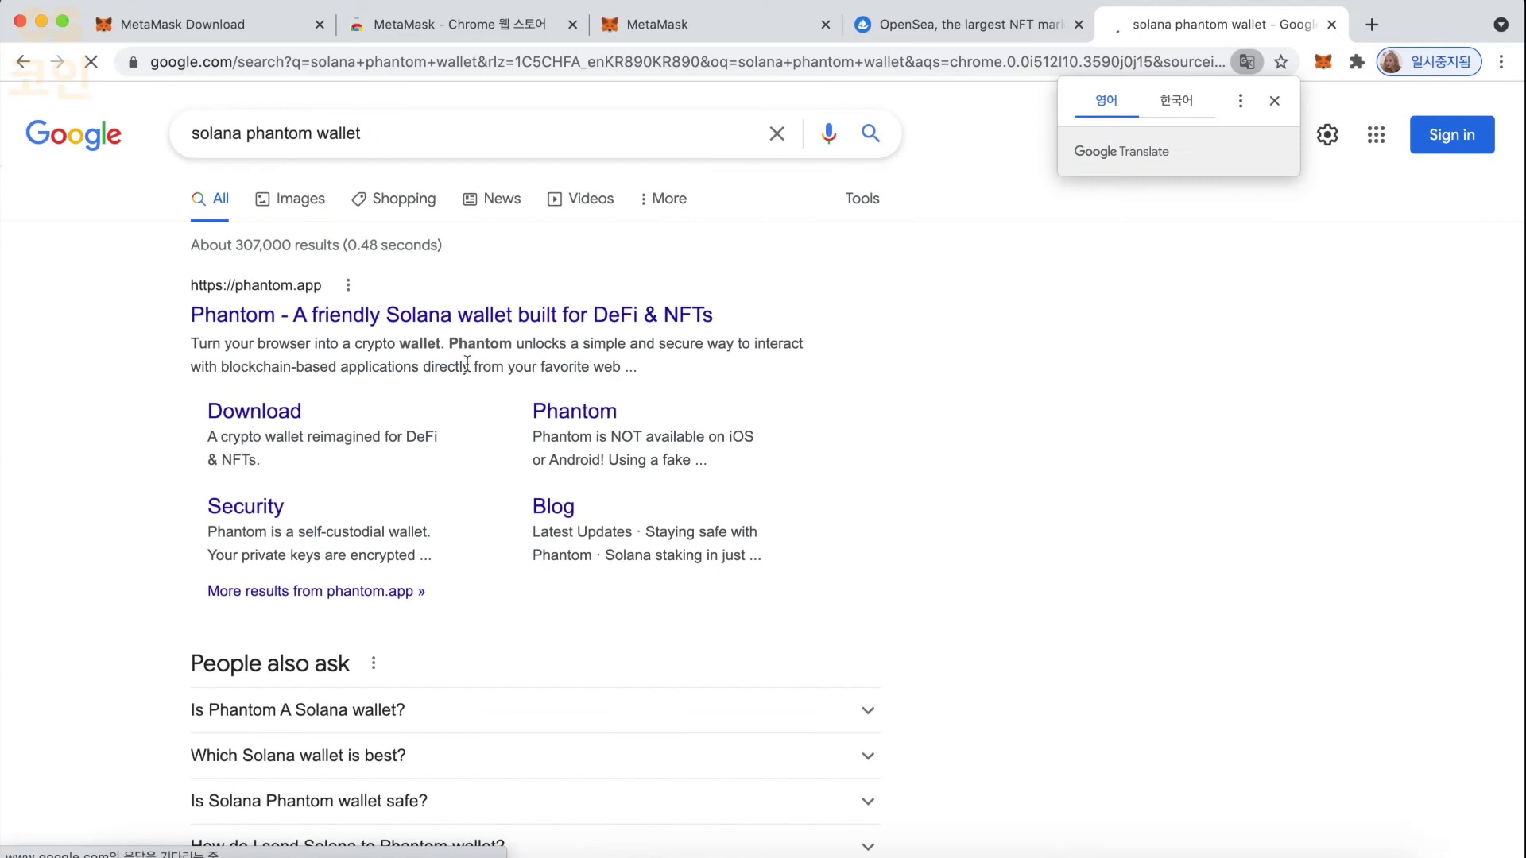
left_click(446, 317)
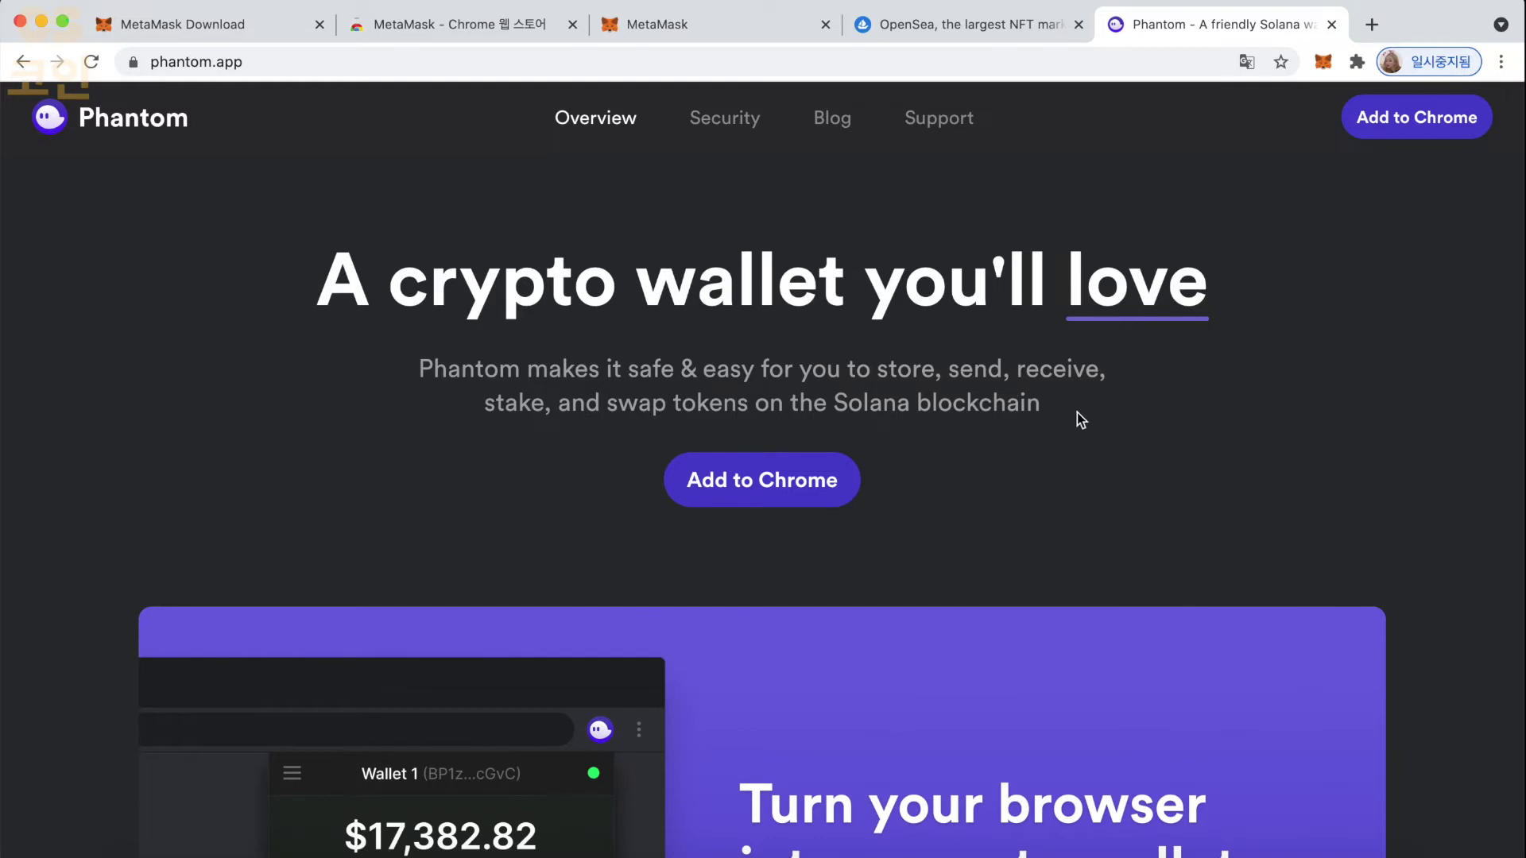
- Install the Phantom extension from its Chrome Web Store page
left_click(1396, 117)
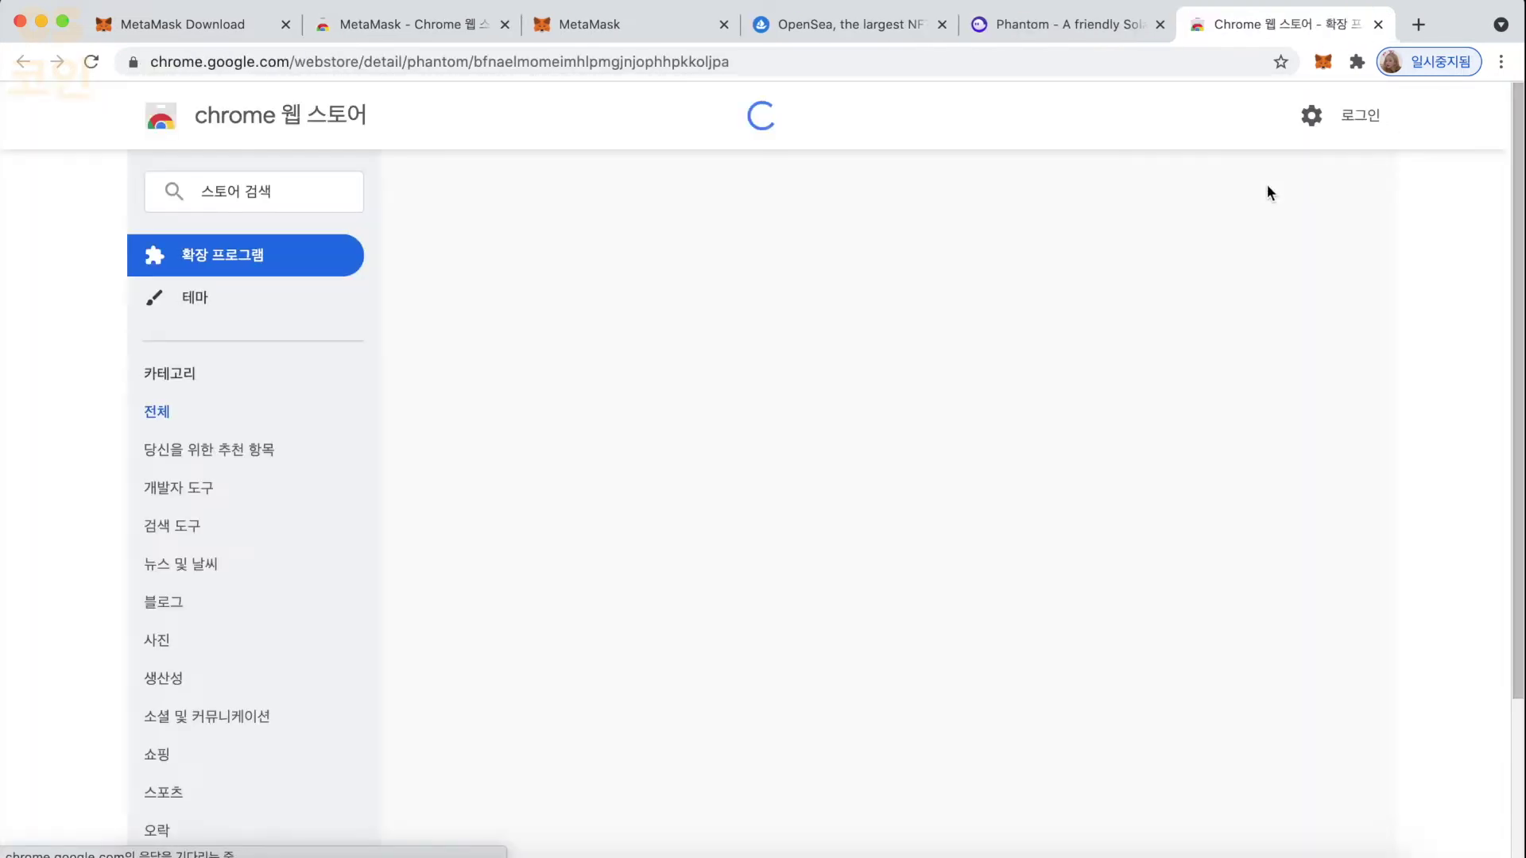
left_click(1196, 267)
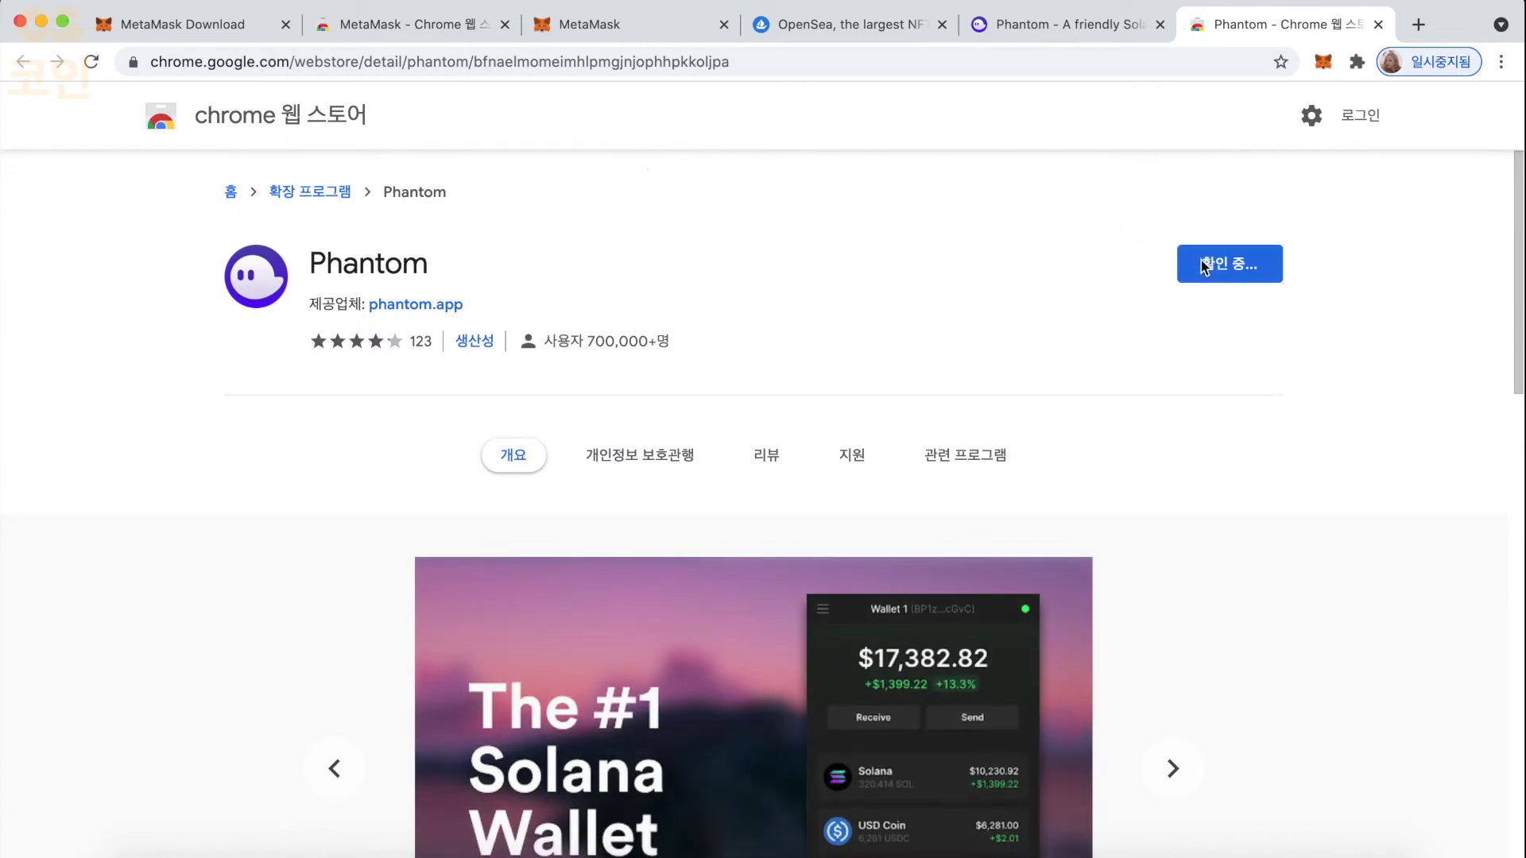
left_click(960, 253)
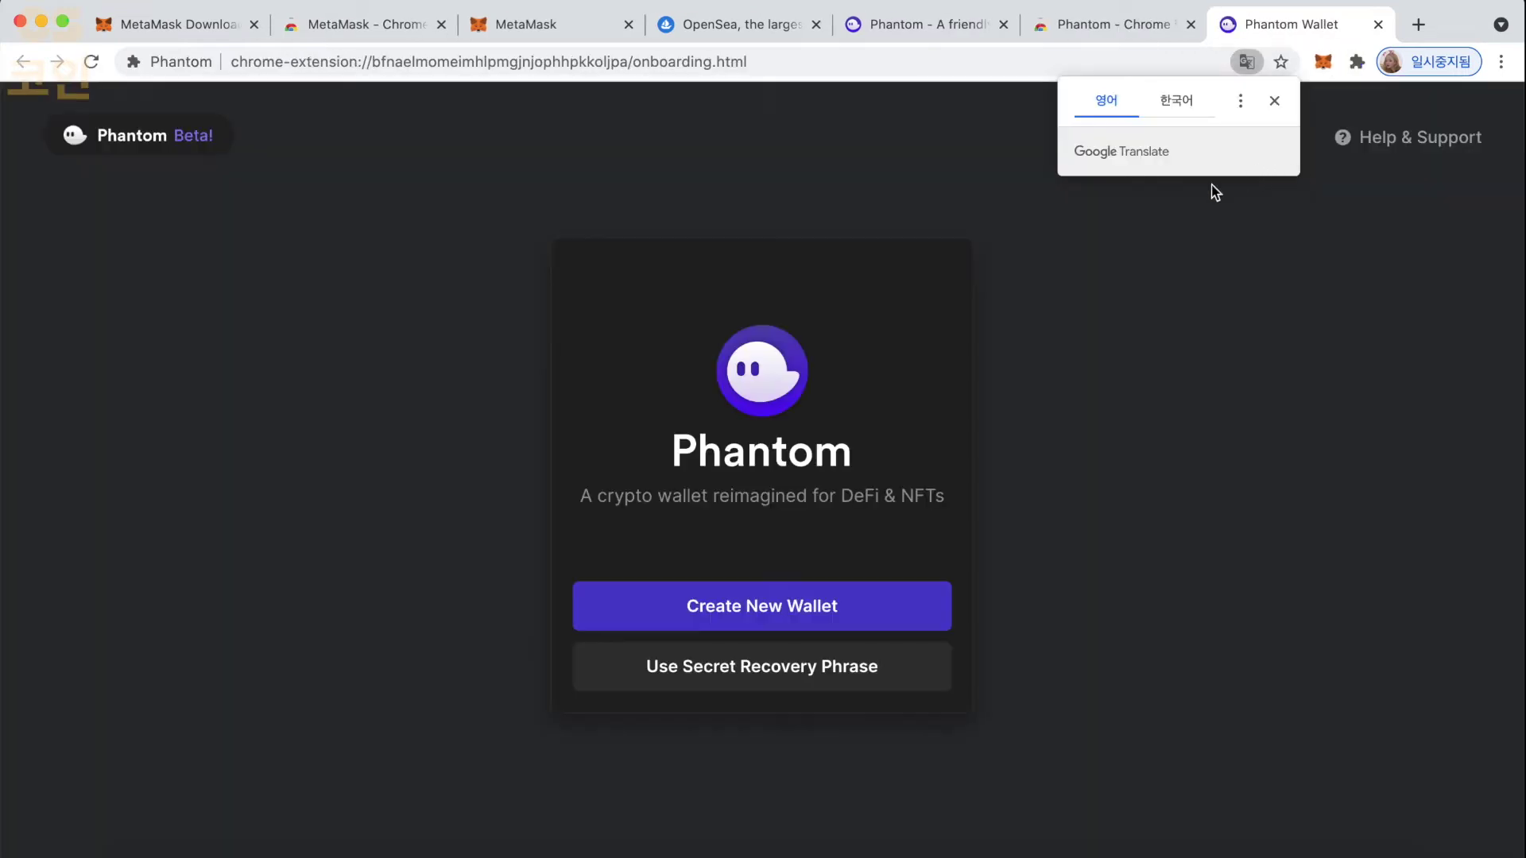
- Dismiss the translation popup and pin Phantom to the Chrome toolbar
left_click(1071, 437)
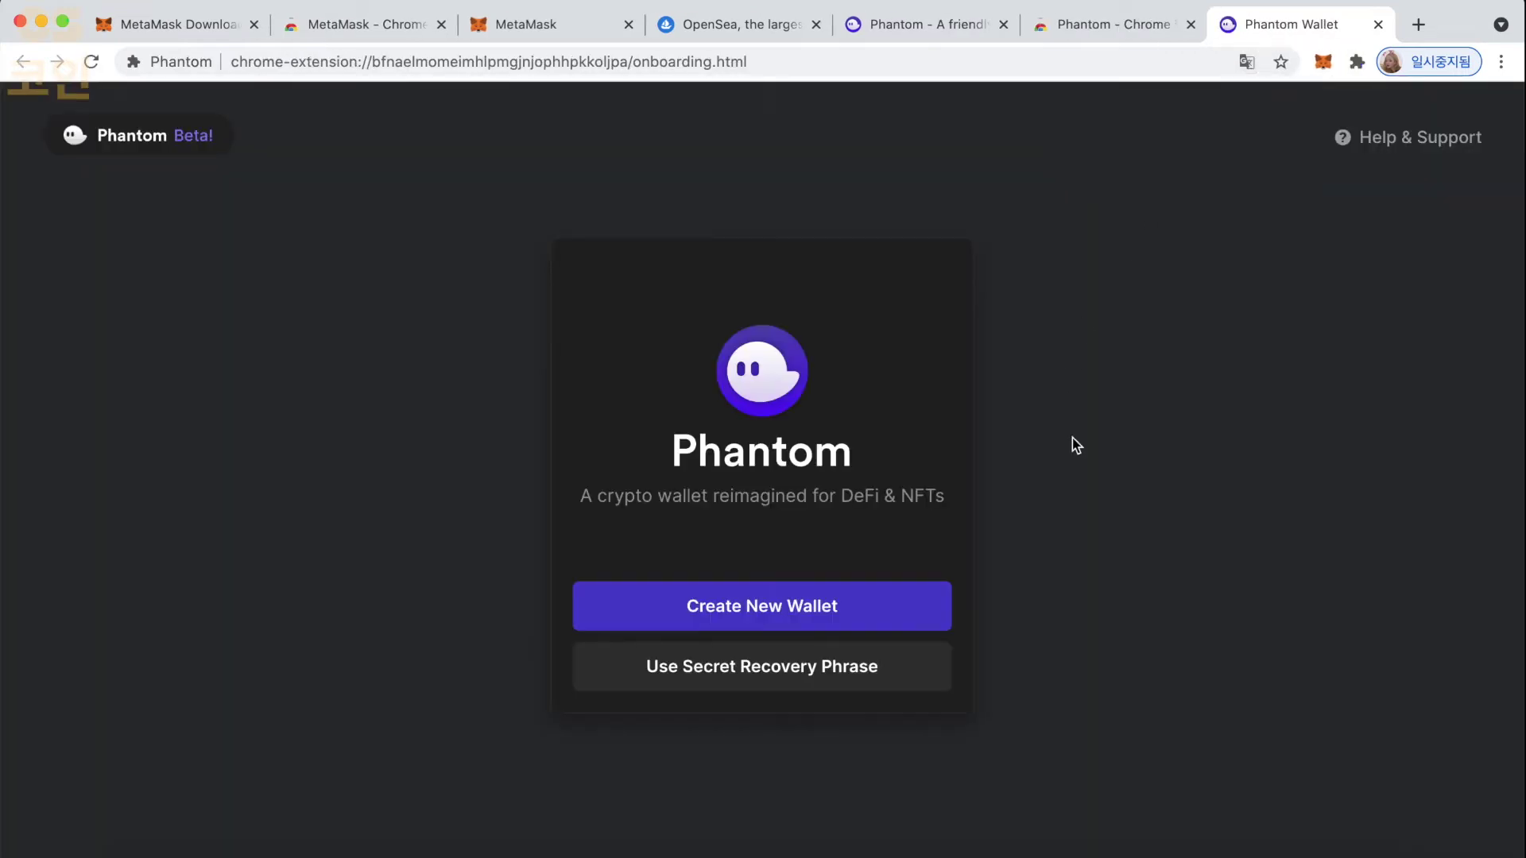
left_click(1356, 62)
left_click(1315, 199)
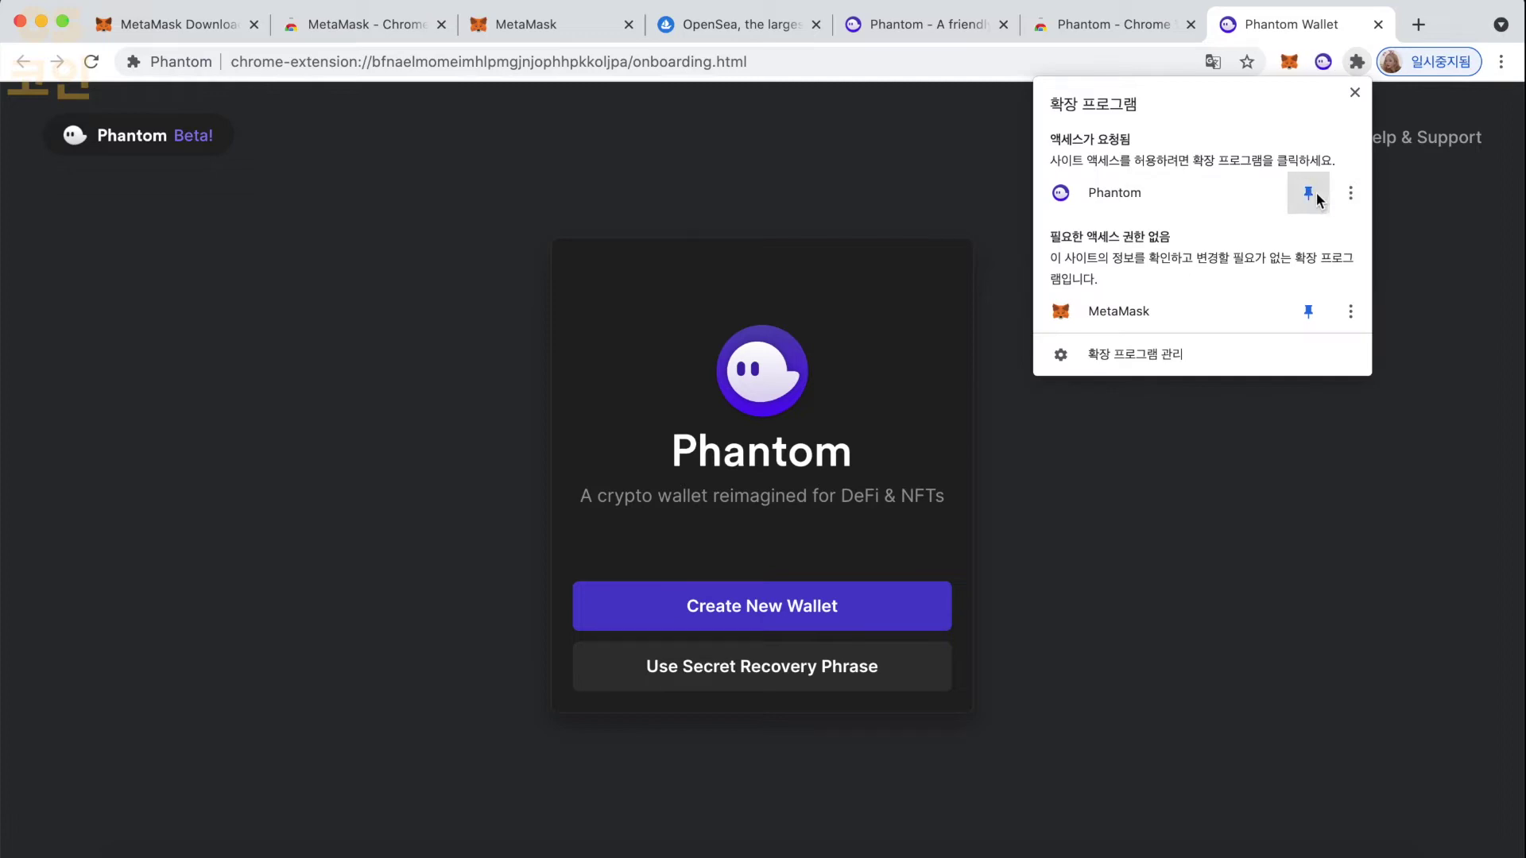
left_click(1283, 428)
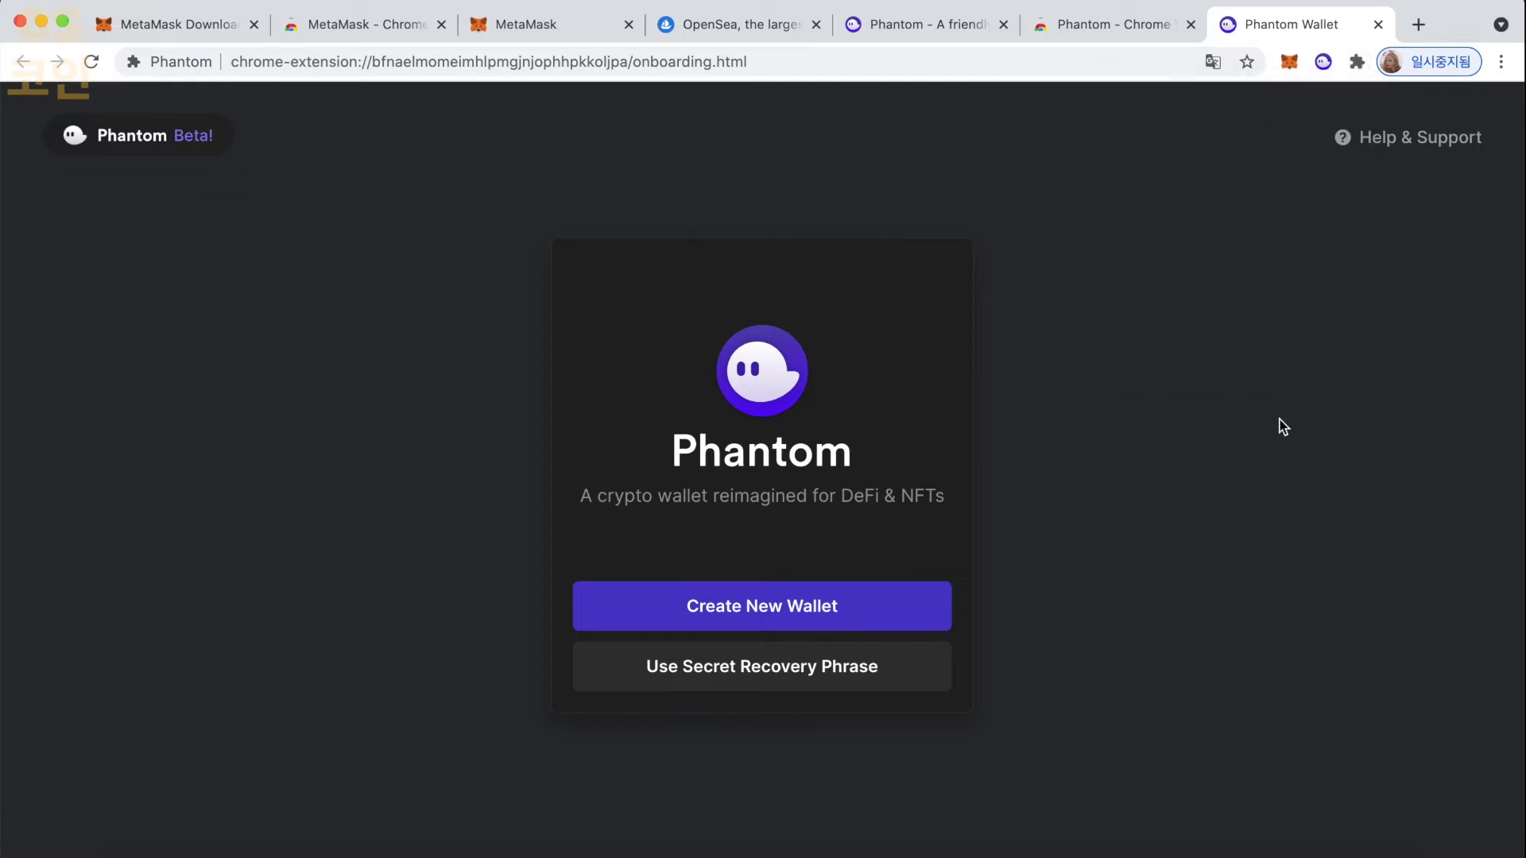
- Create a new wallet, confirm the recovery phrase is saved, set a password and accept the Terms
left_click(845, 610)
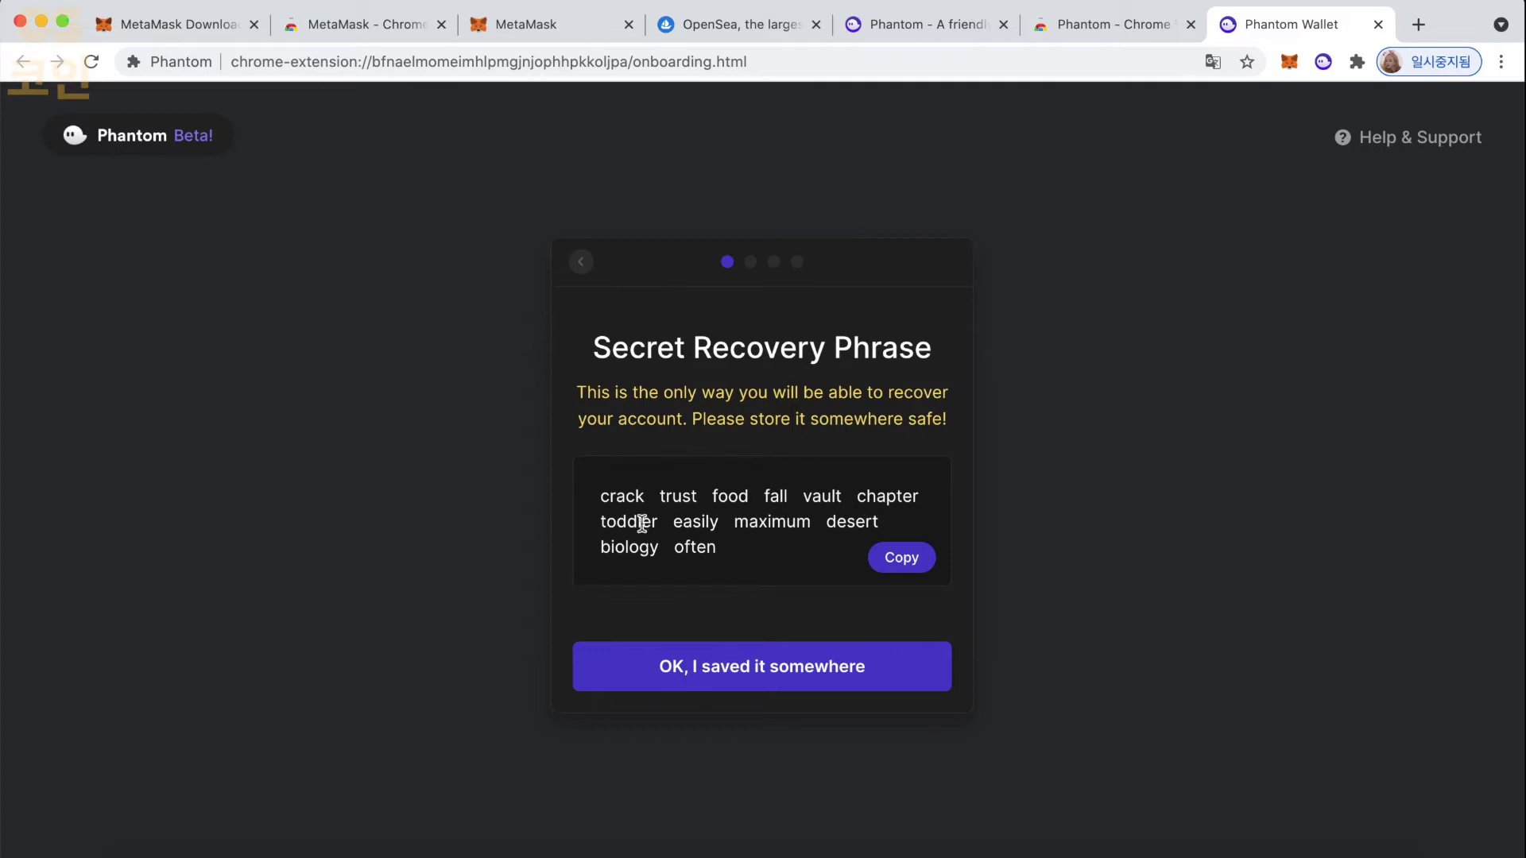
left_click(768, 677)
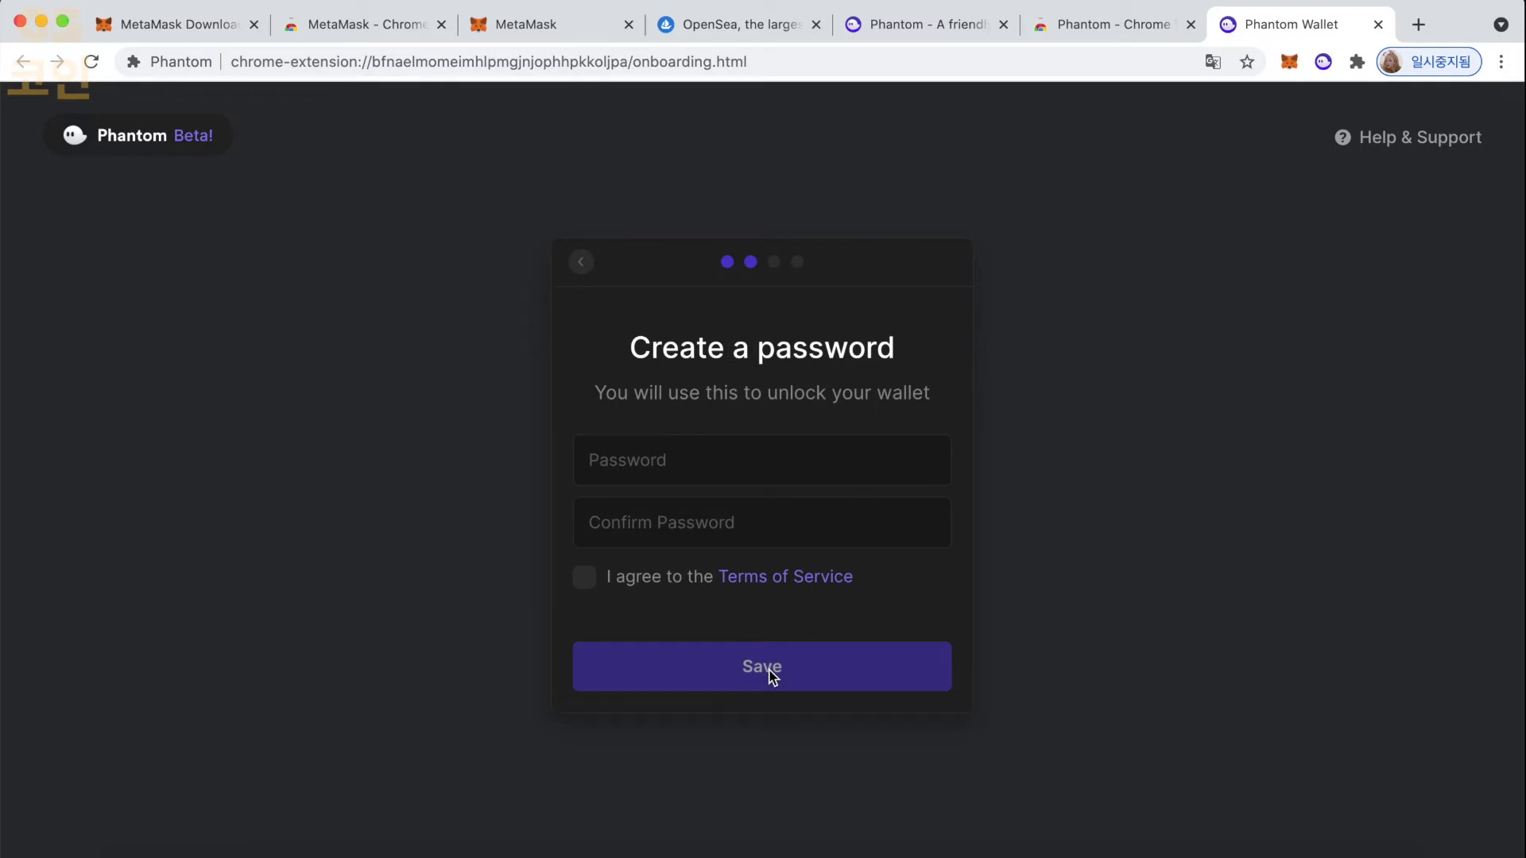
left_click(698, 472)
type("•••••••••••")
key("super+a")
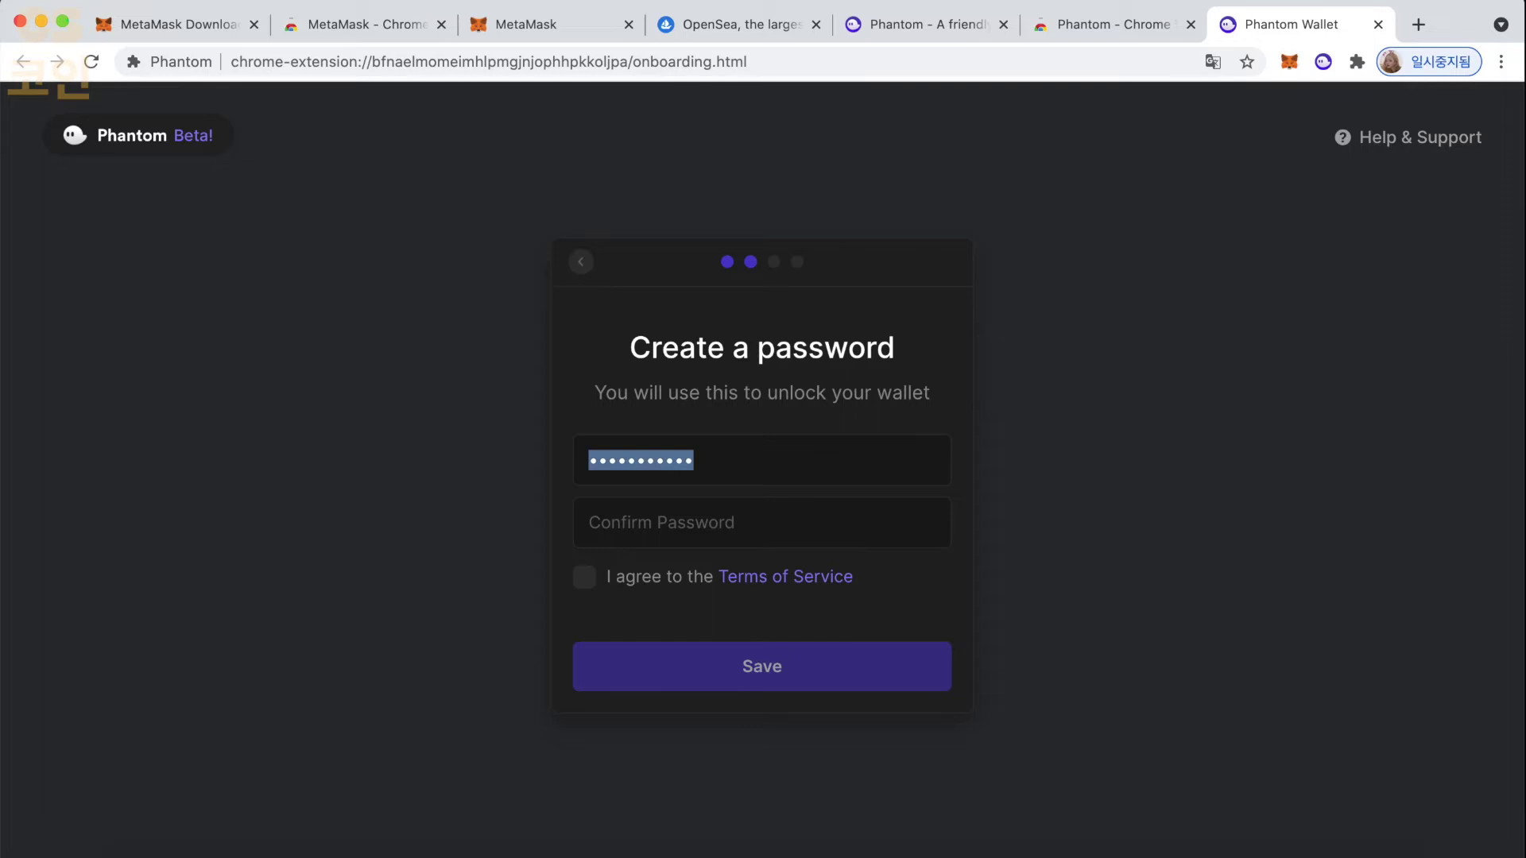
type("••••••••••")
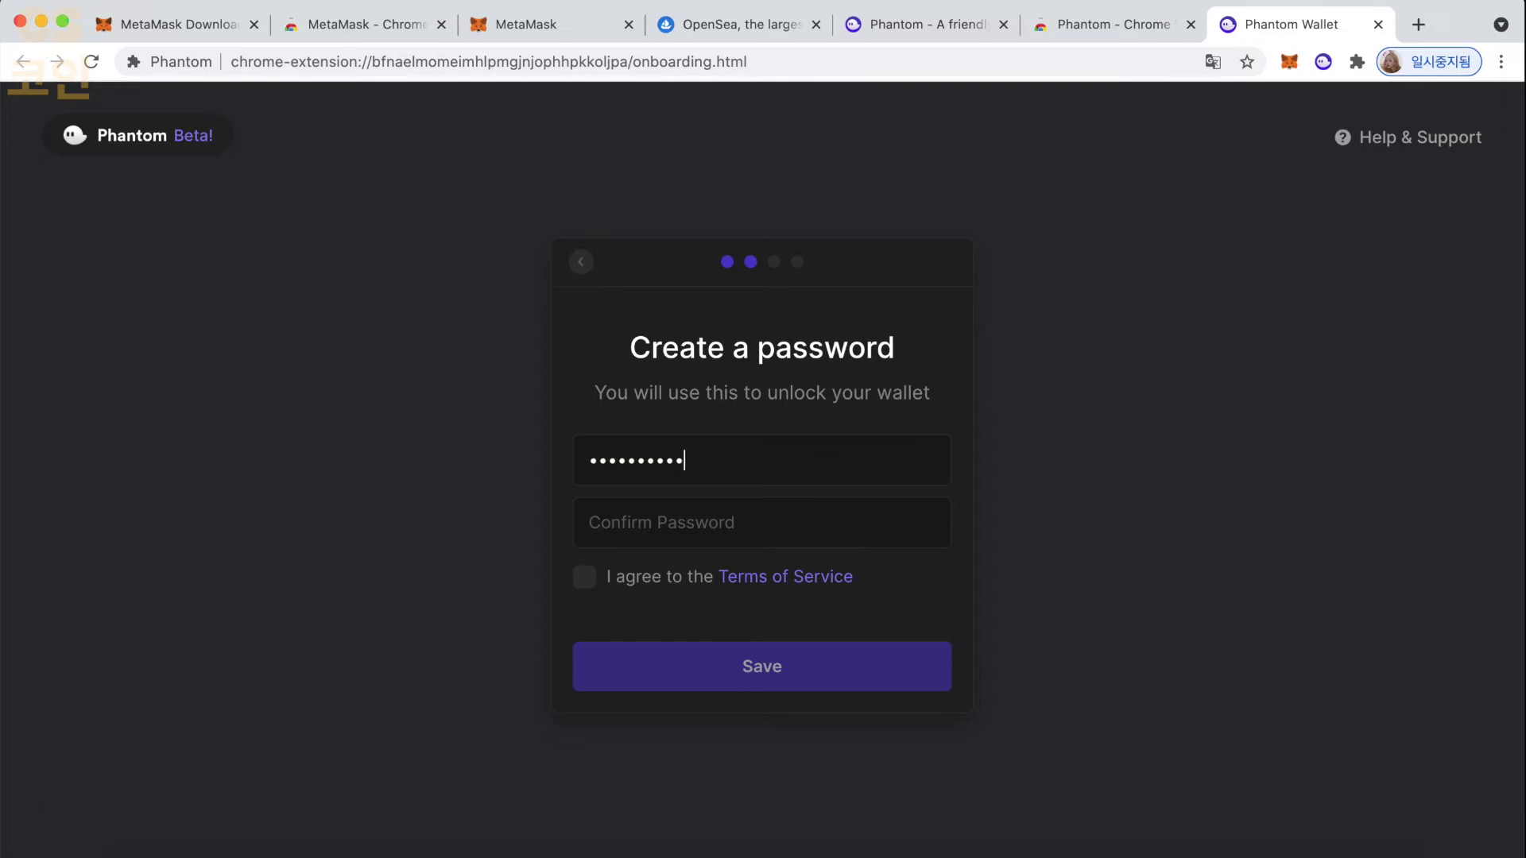
type("••••••••")
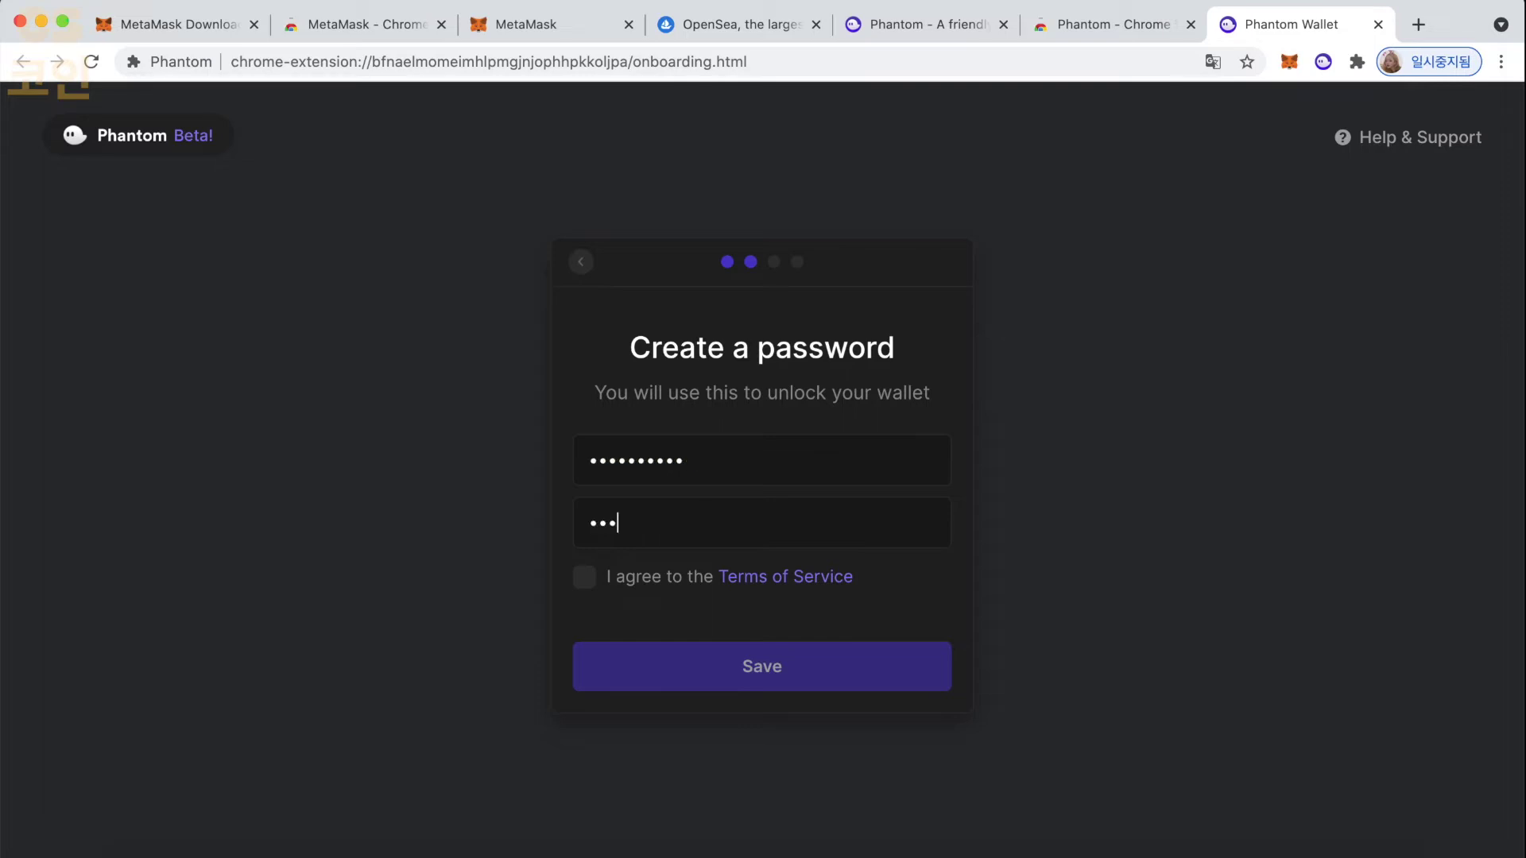
type("••")
left_click(586, 580)
left_click(648, 656)
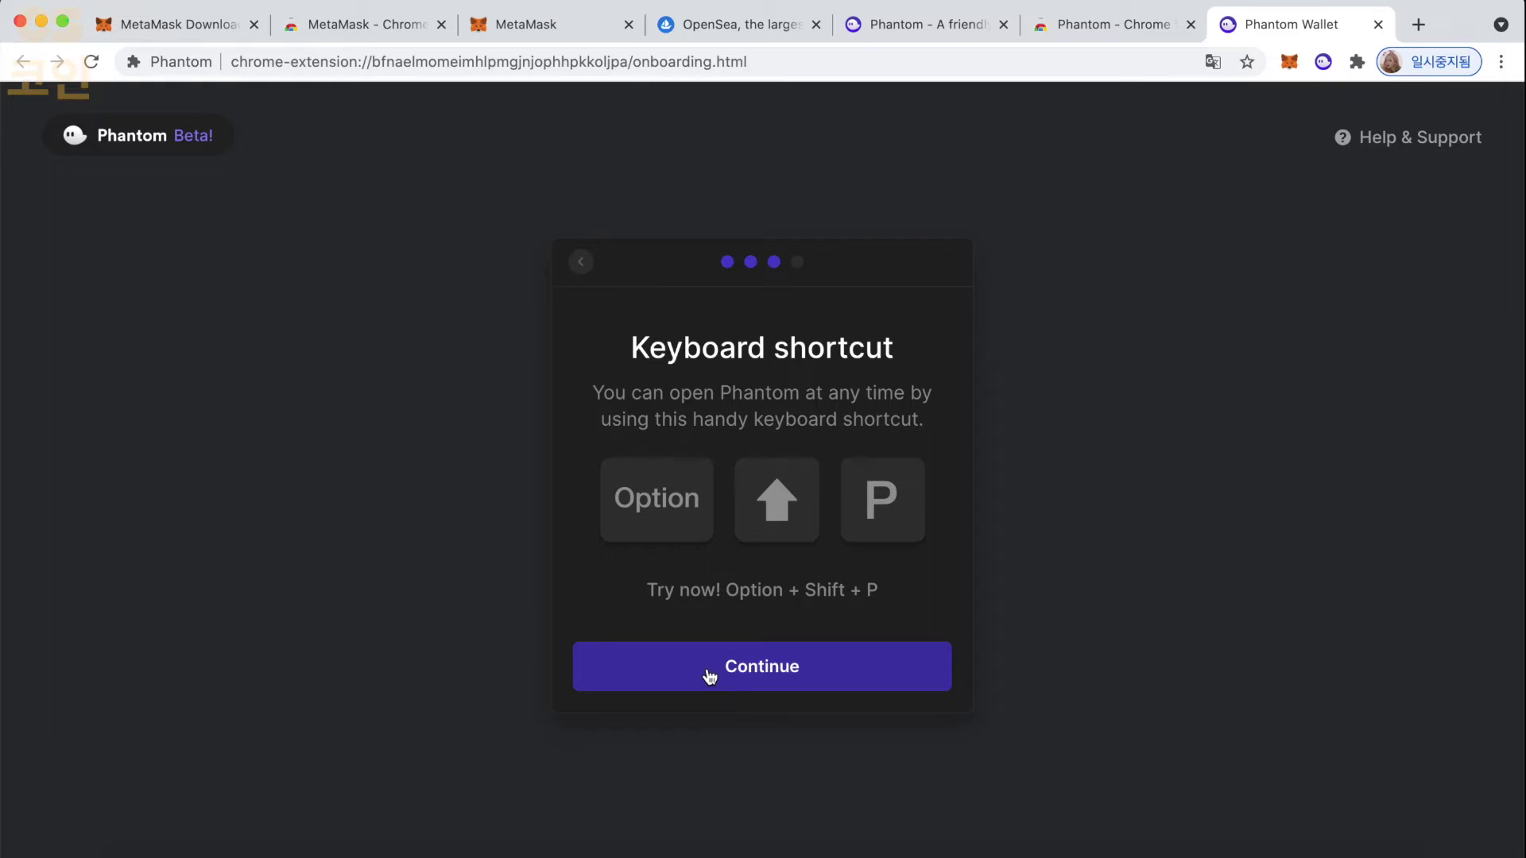
- Get past the keyboard-shortcut step to reach "You're all done!"
key("alt+shift+p")
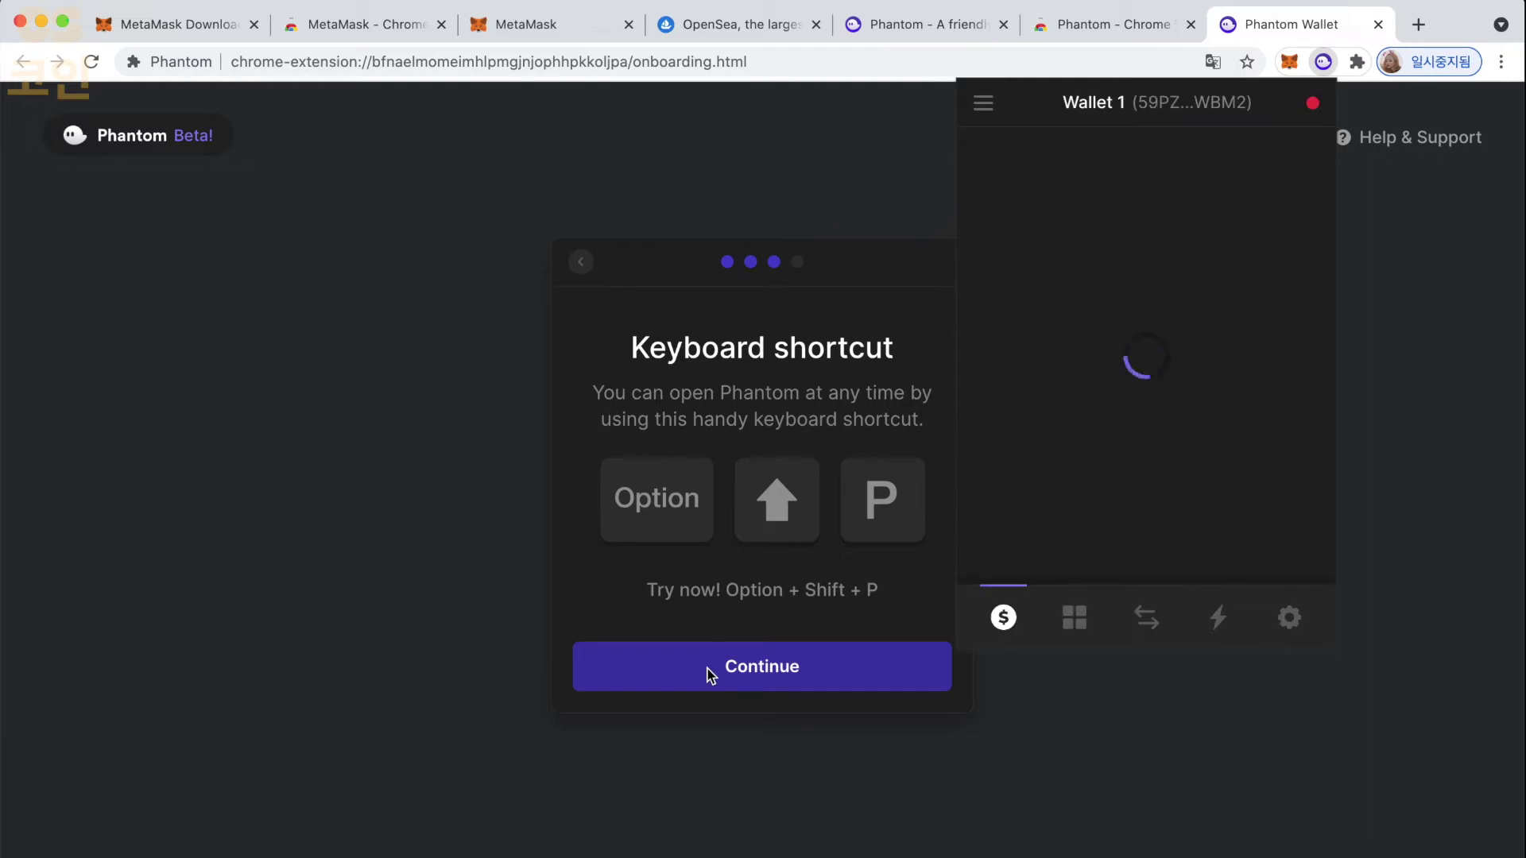
left_click(706, 674)
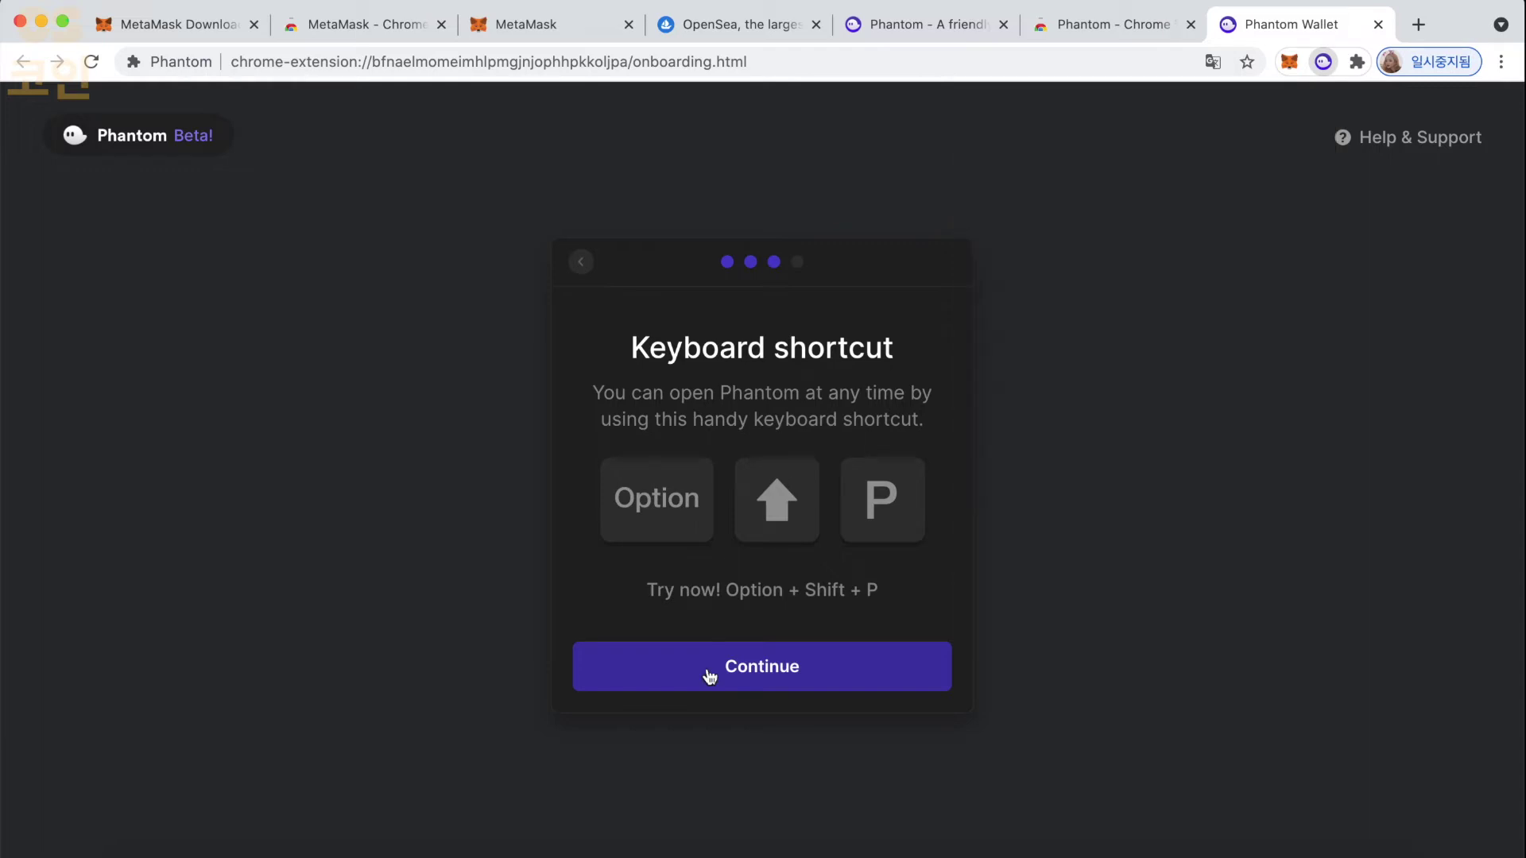
left_click(712, 675)
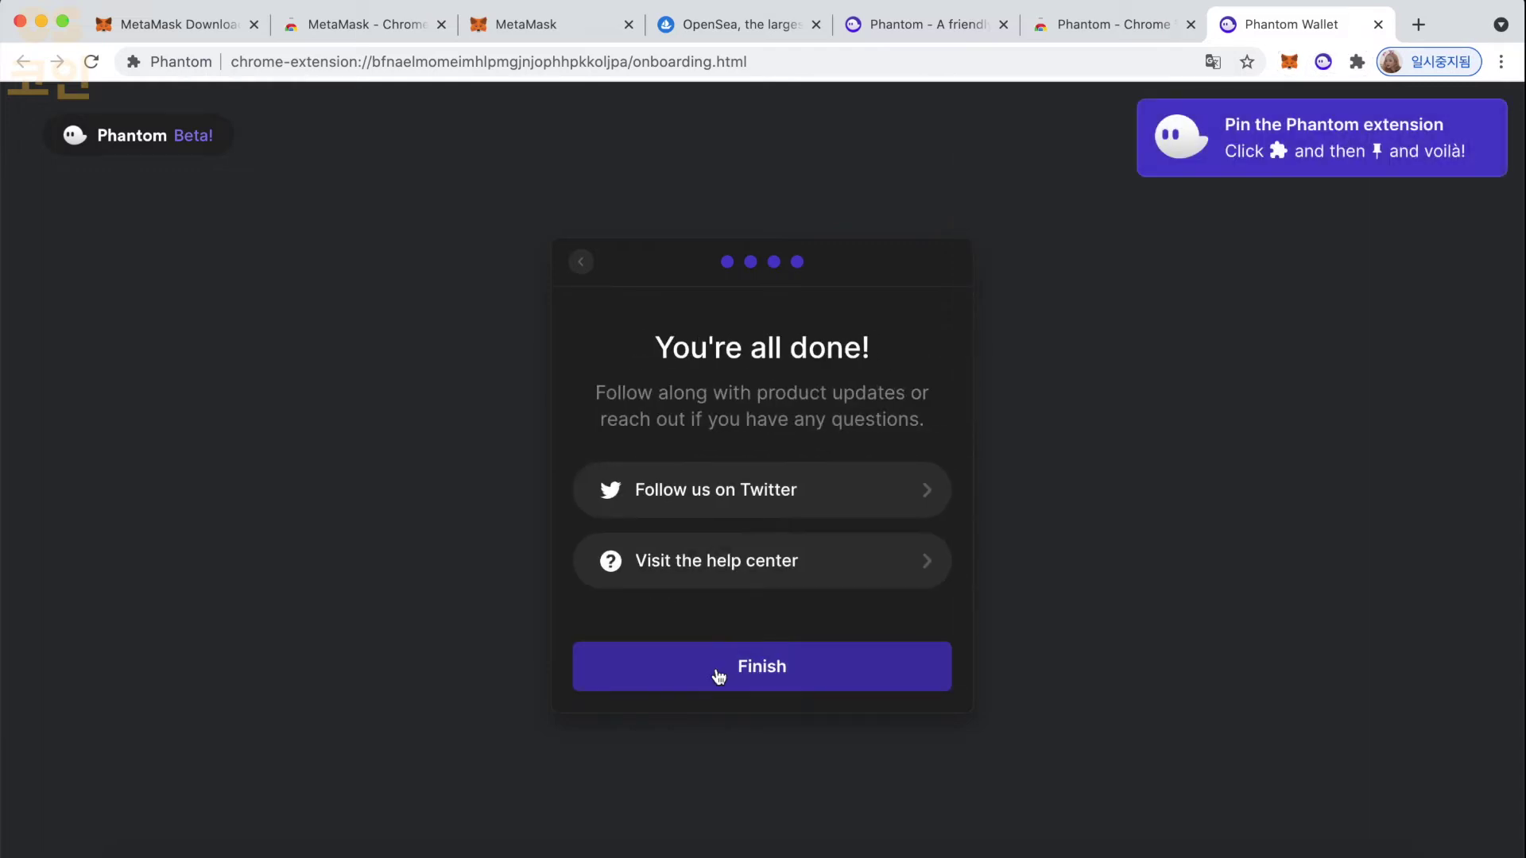
- Finish Phantom onboarding and confirm Wallet 1 shows a $0.00 balance
left_click(740, 678)
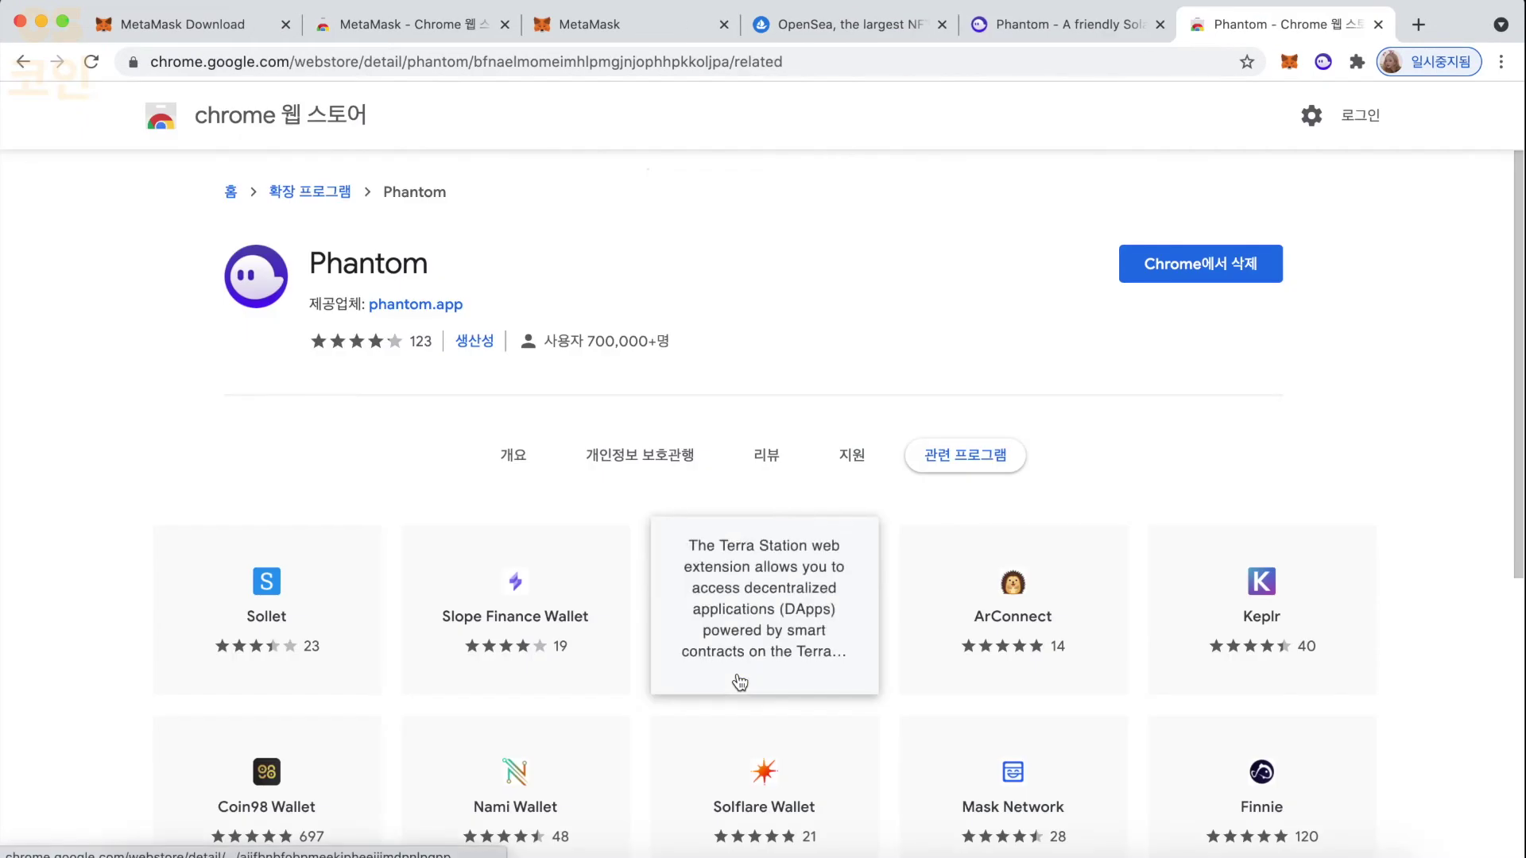
left_click(1322, 62)
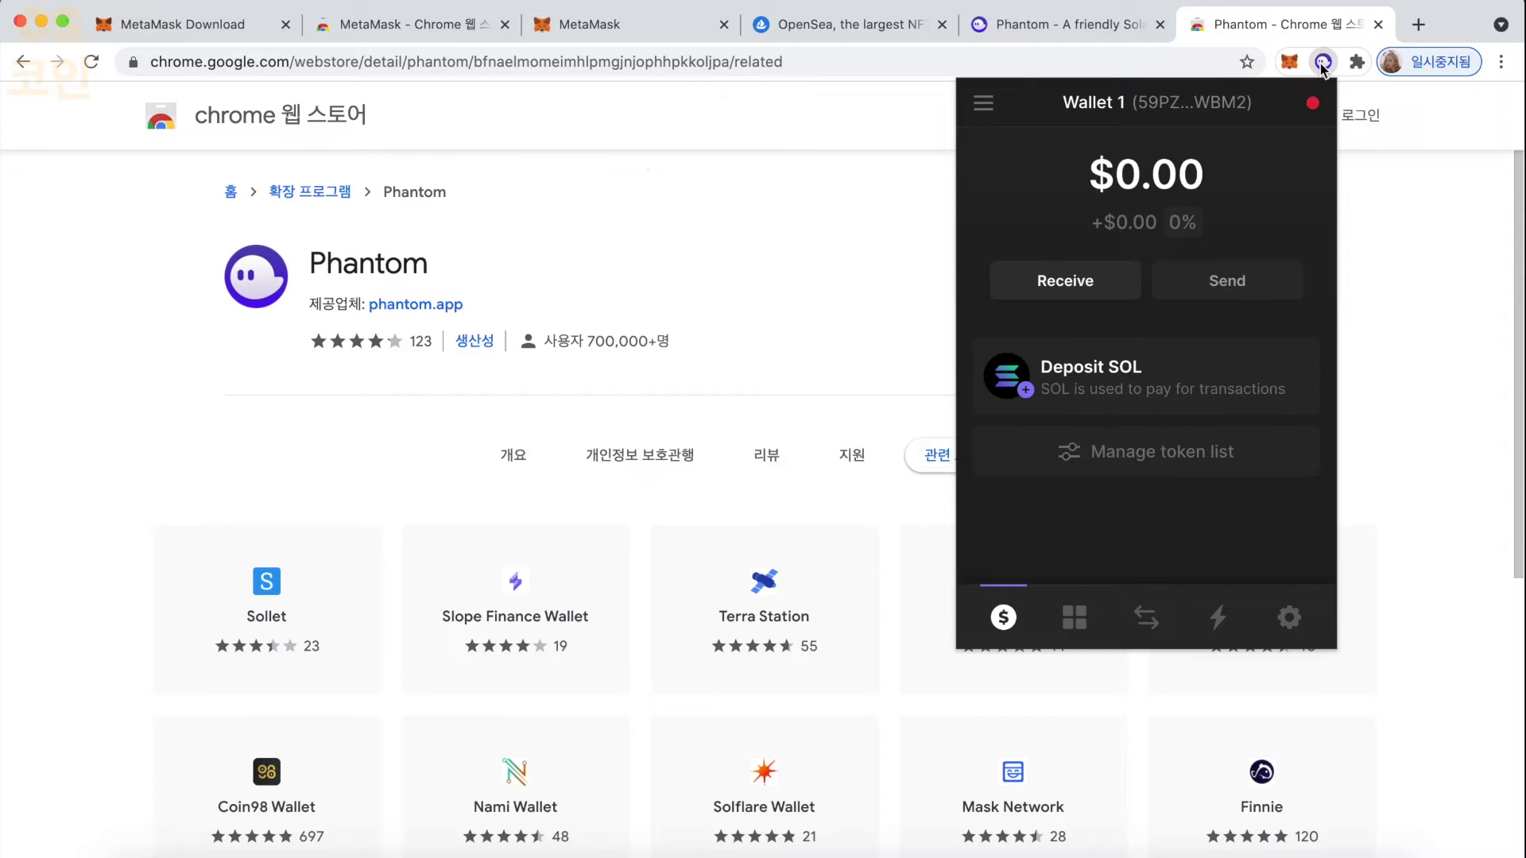
left_click(1323, 63)
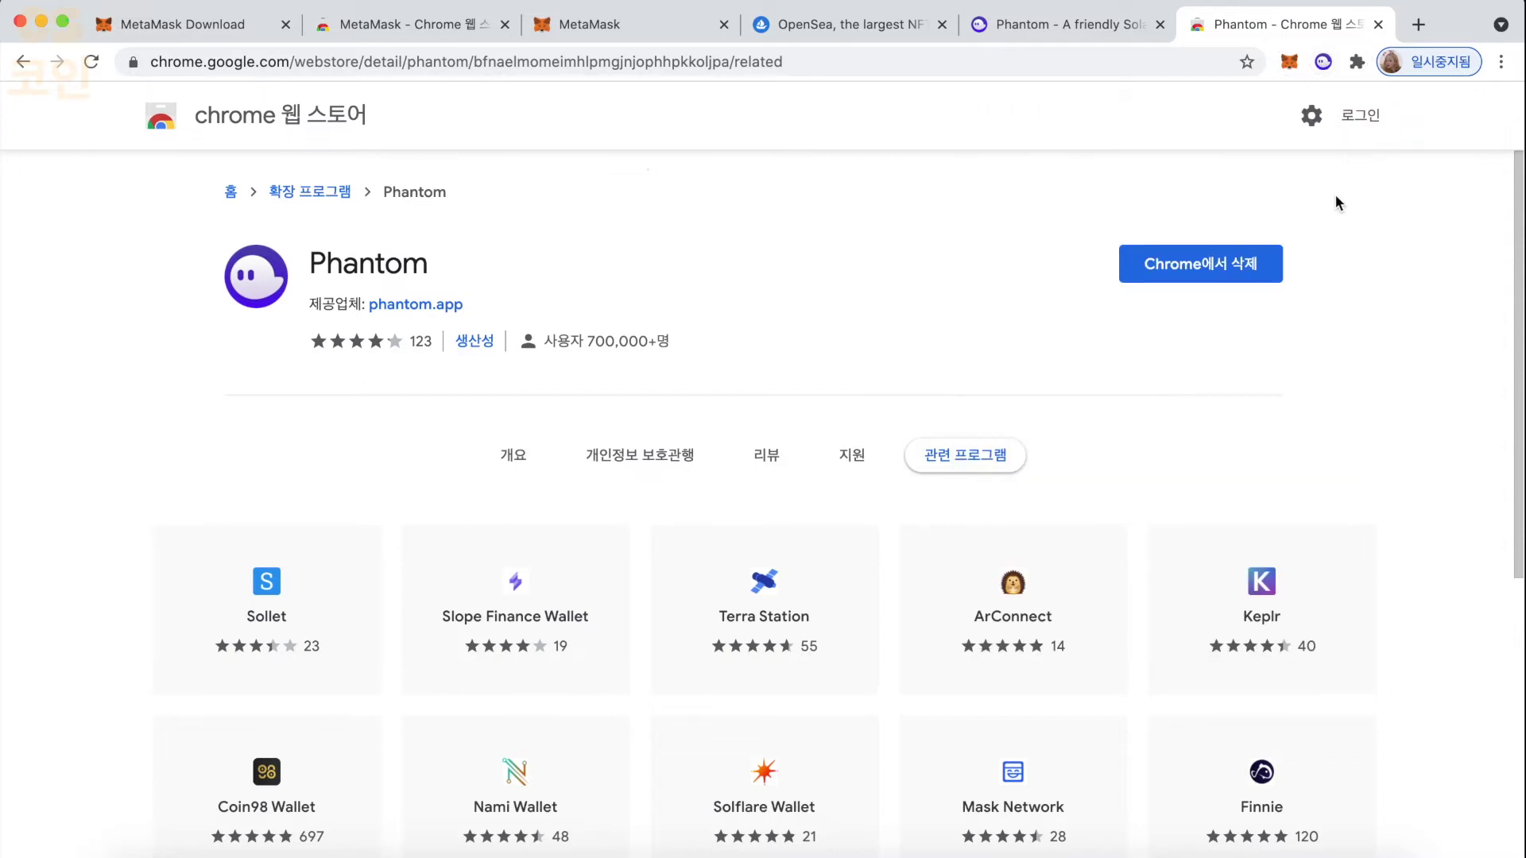
key("ctrl+t")
- Go to solsea.io and connect the Phantom wallet, approving it in the Phantom popup
type("sols")
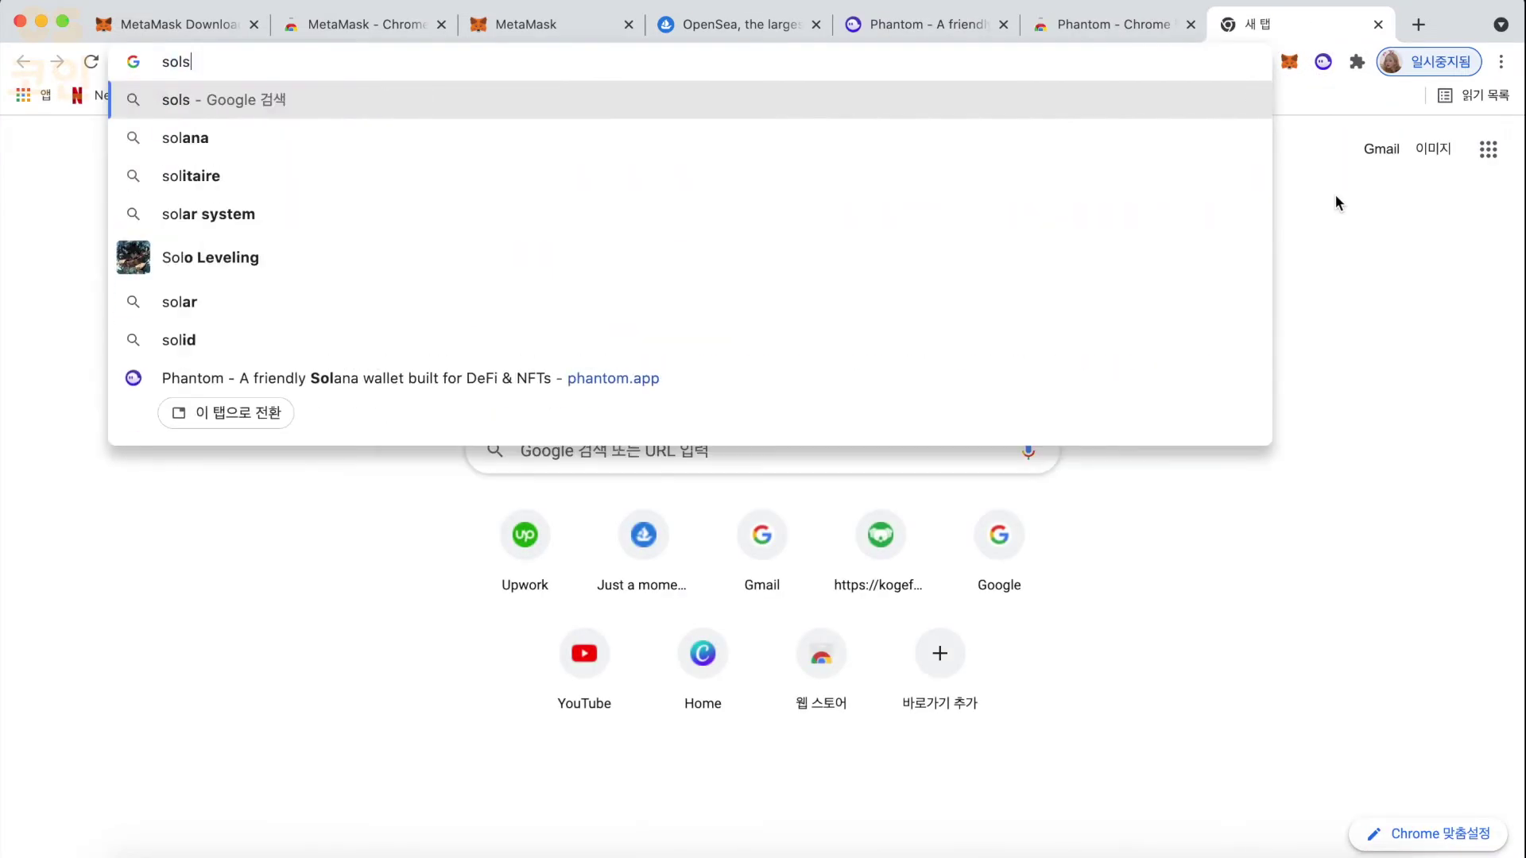
type("ea.io")
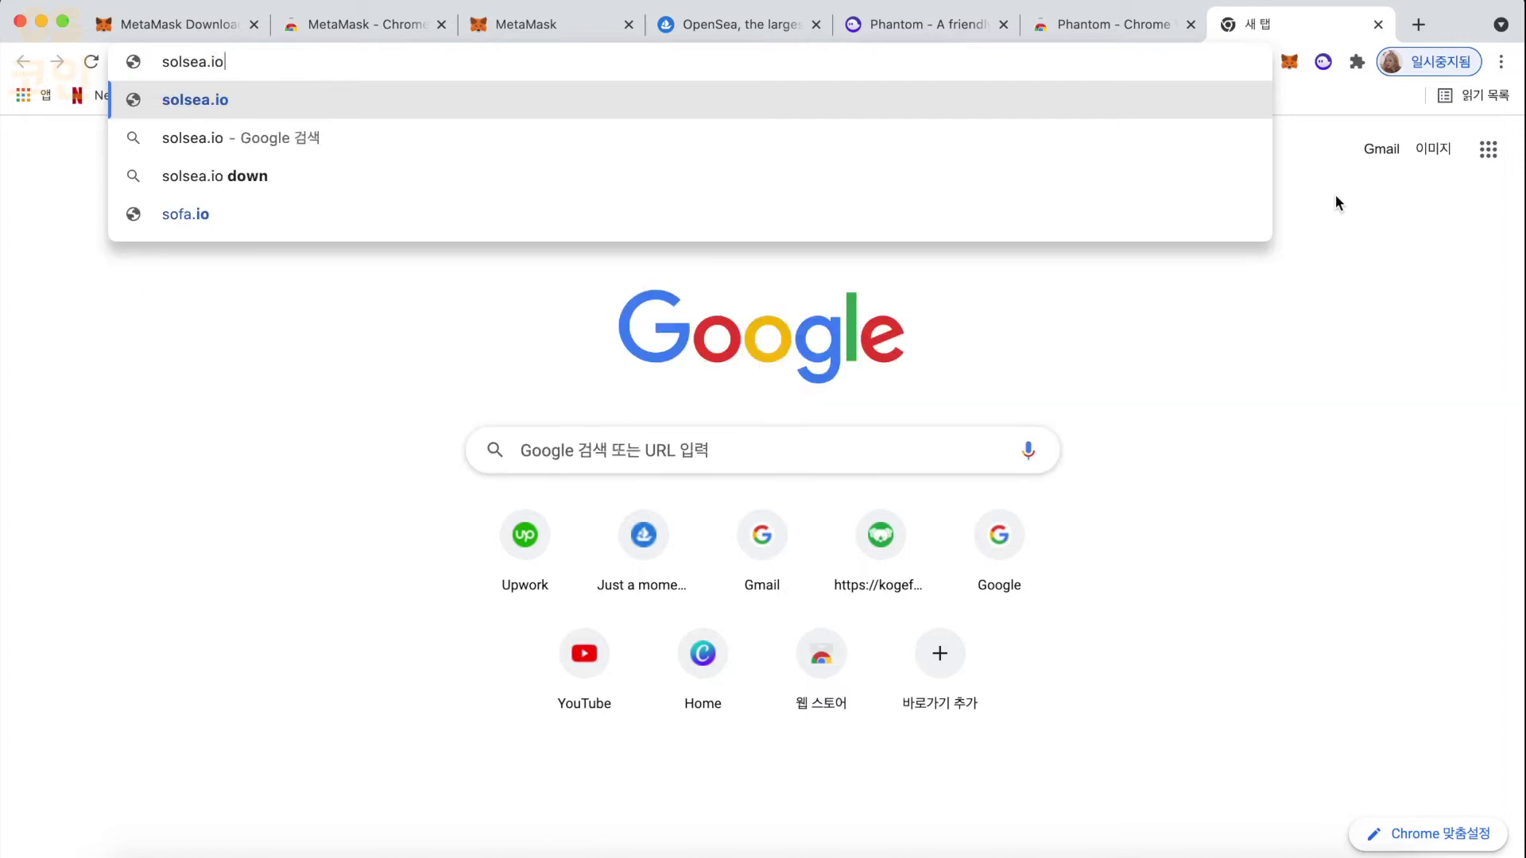
key("Return")
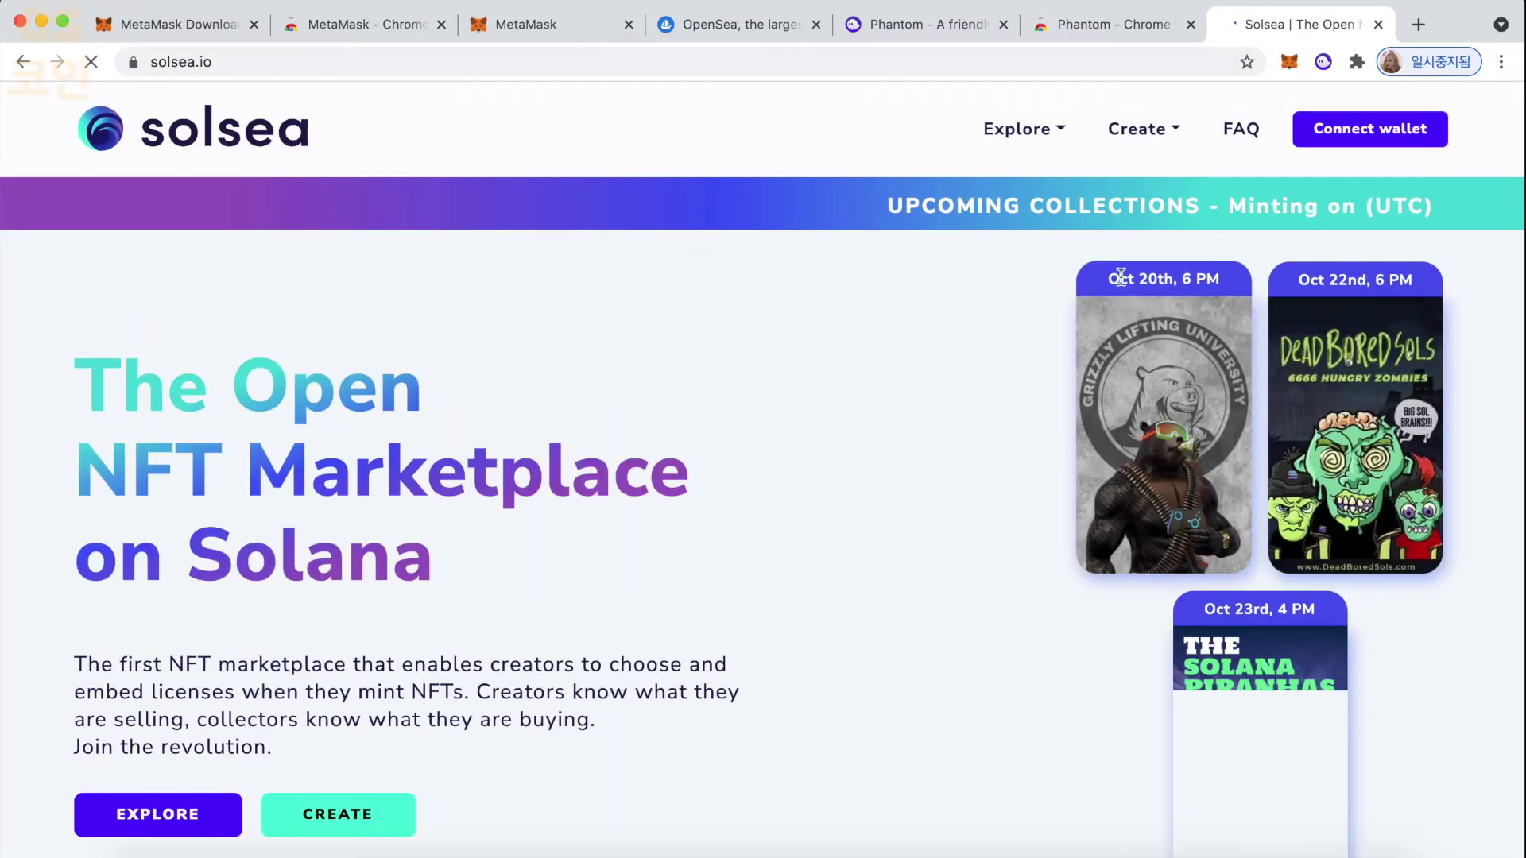
left_click(1341, 132)
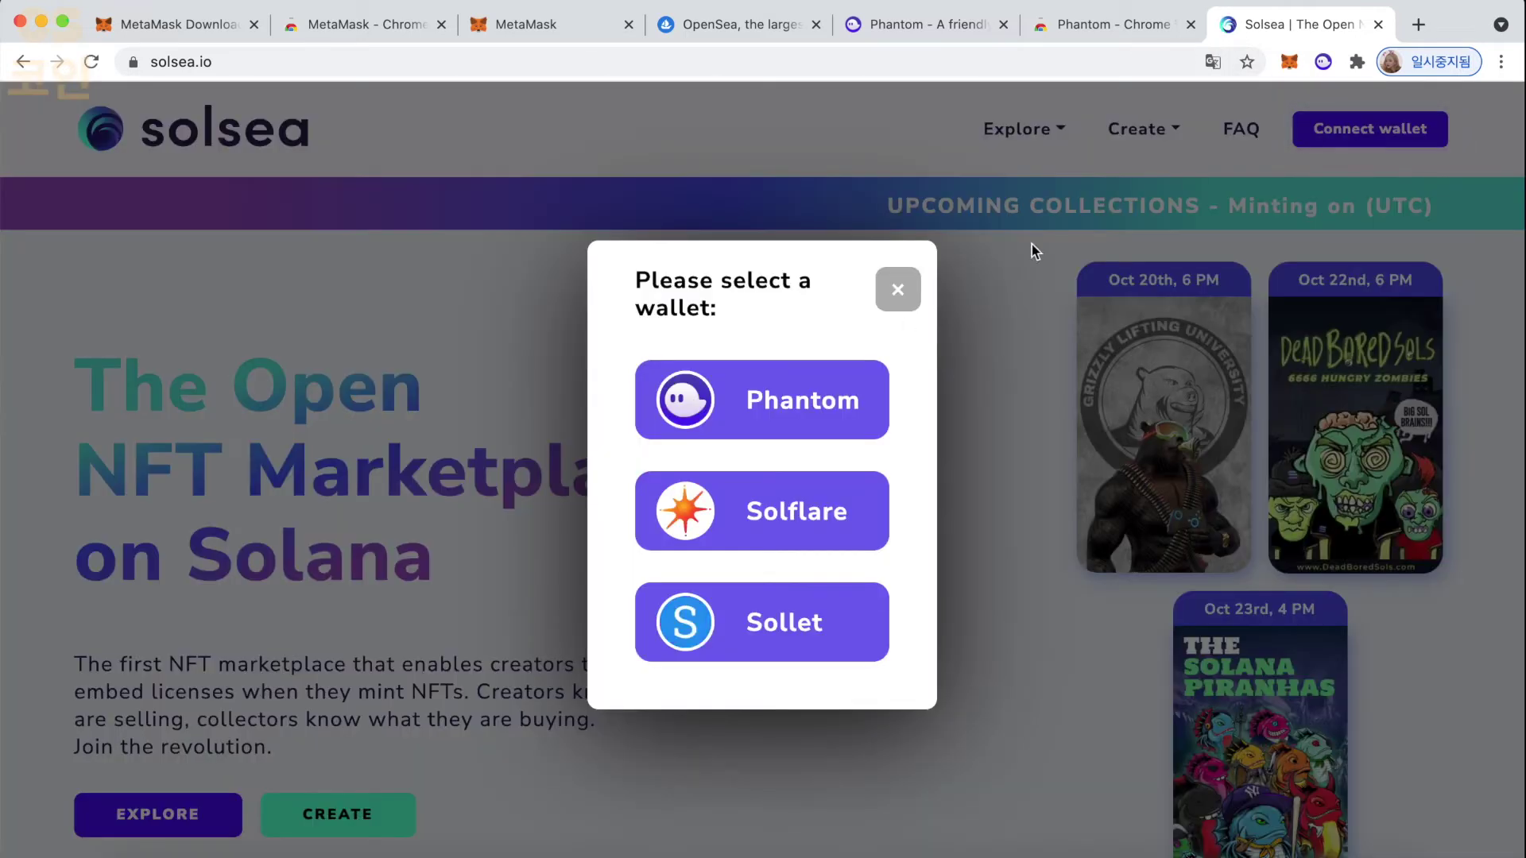
left_click(777, 414)
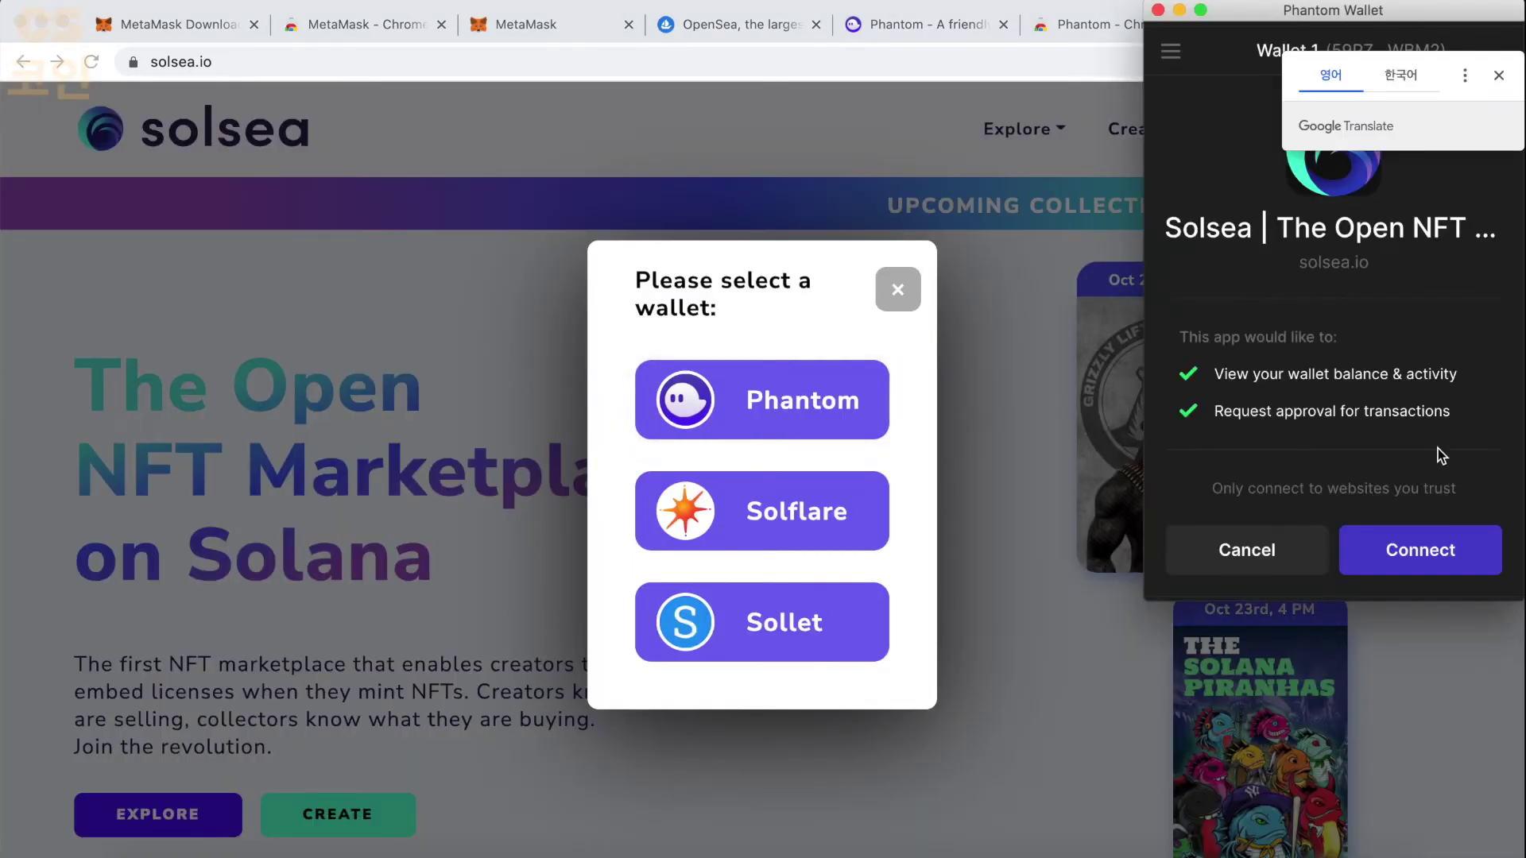
left_click(1409, 554)
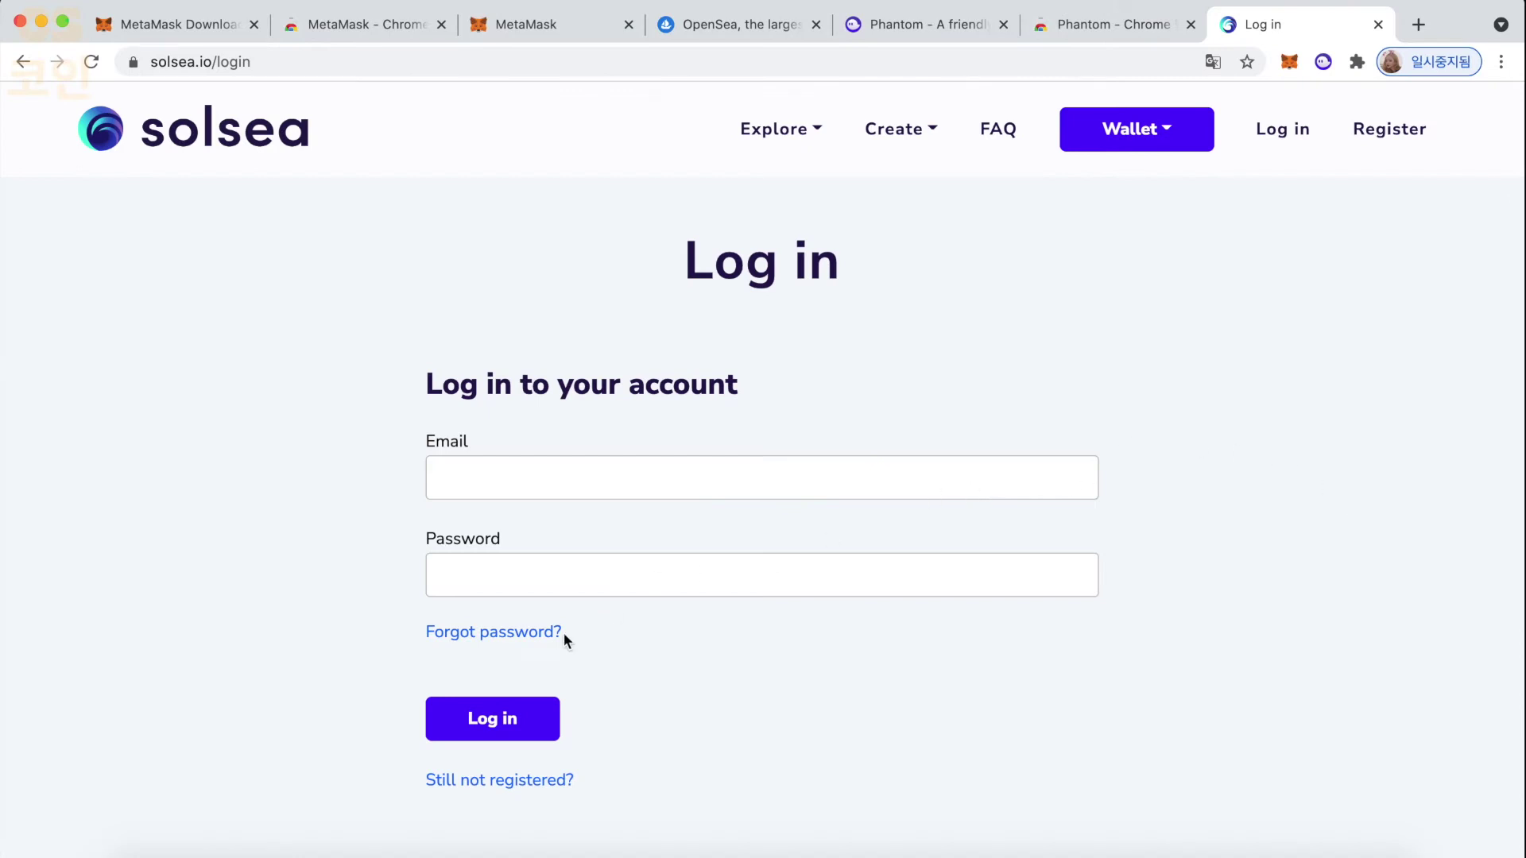
left_click(804, 141)
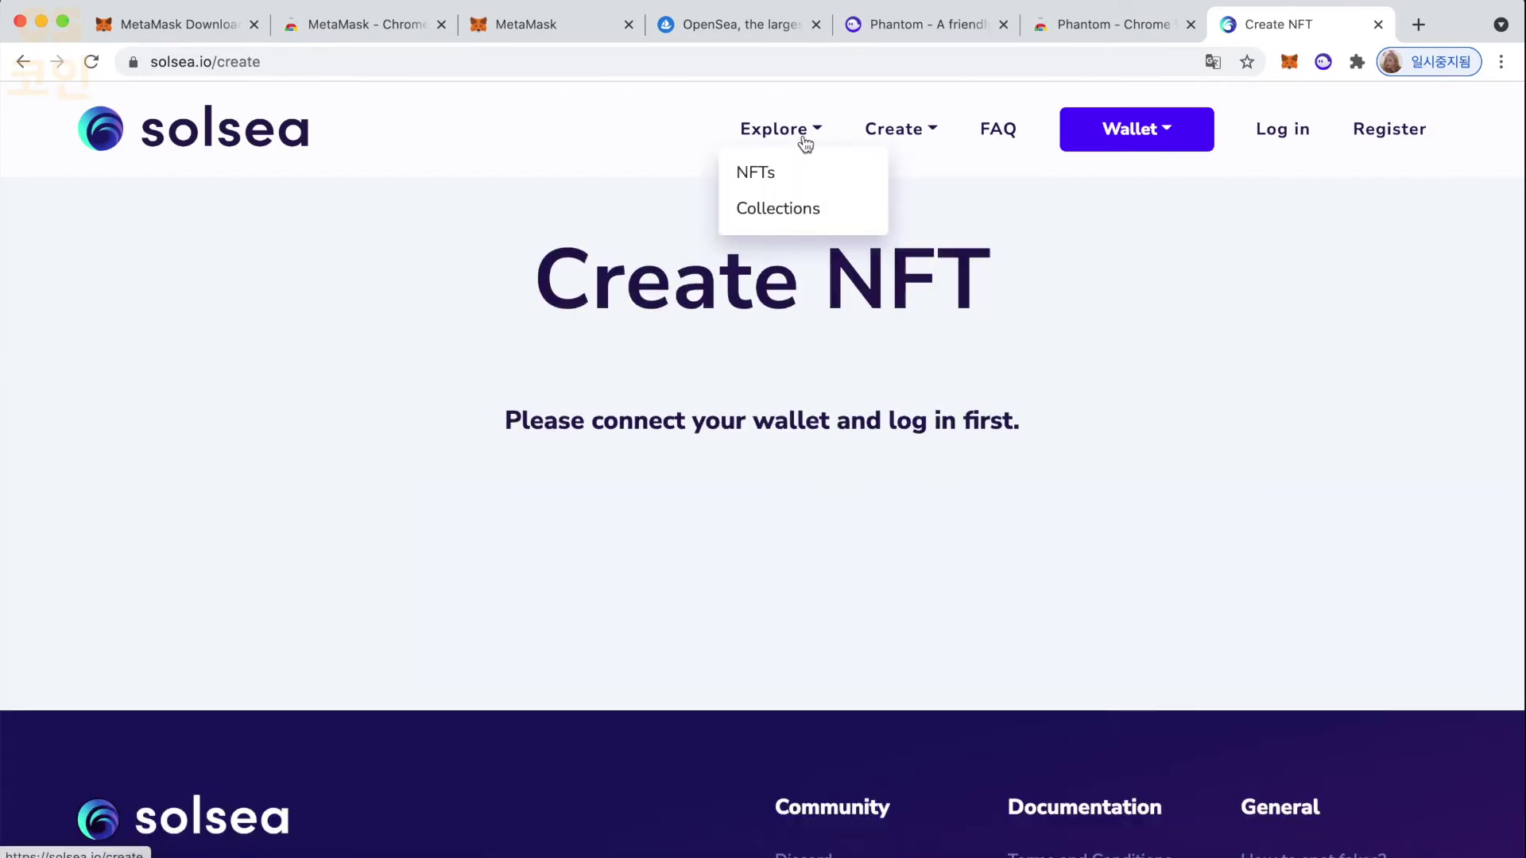
- Browse Solsea's Explore > NFTs listing of verified NFTs for sale
left_click(780, 188)
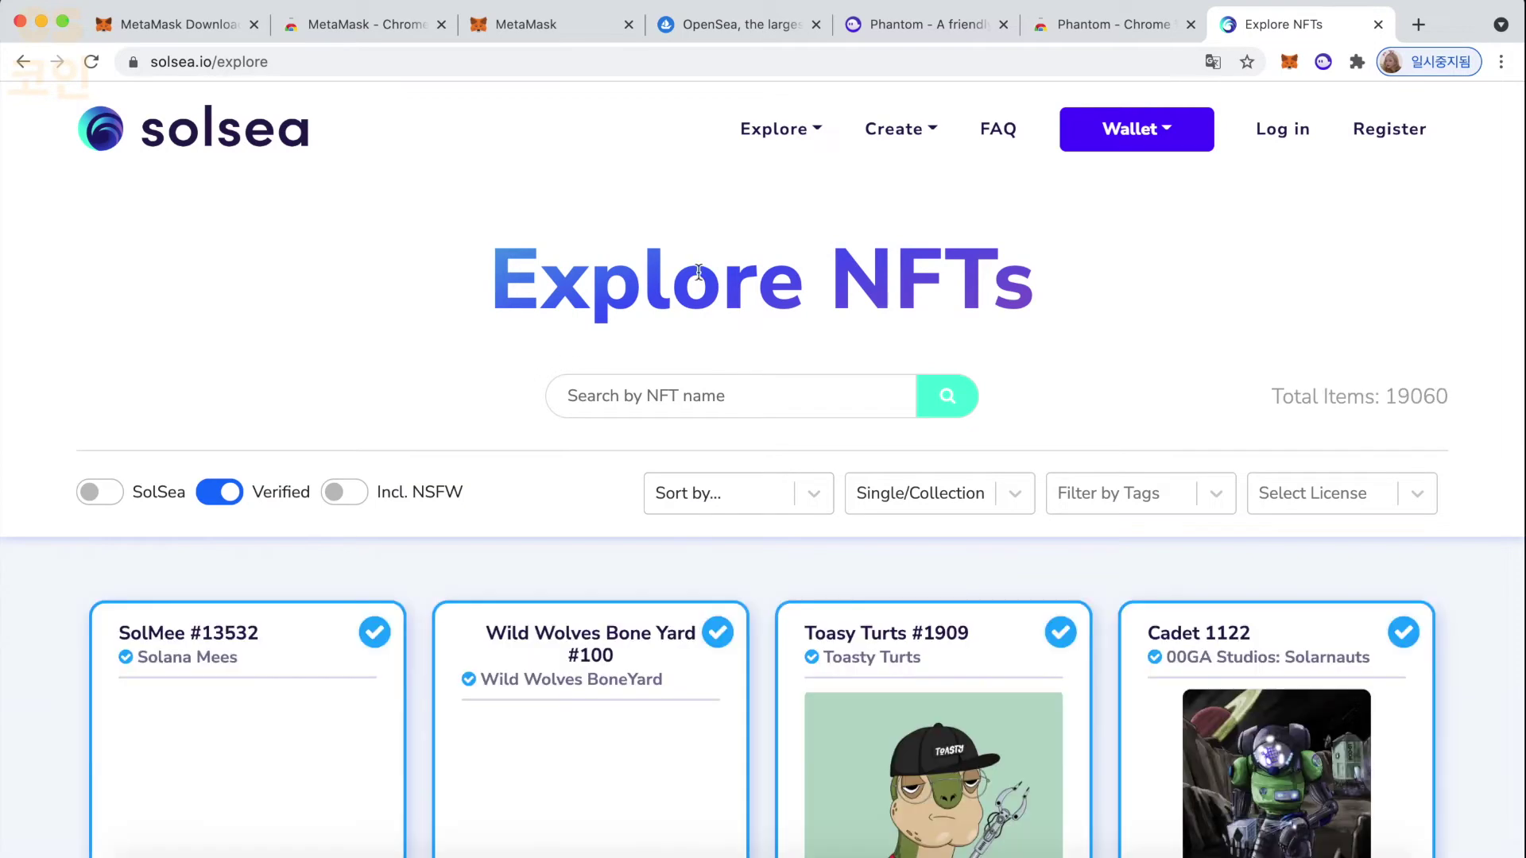
scroll(590, 321, "down", 5)
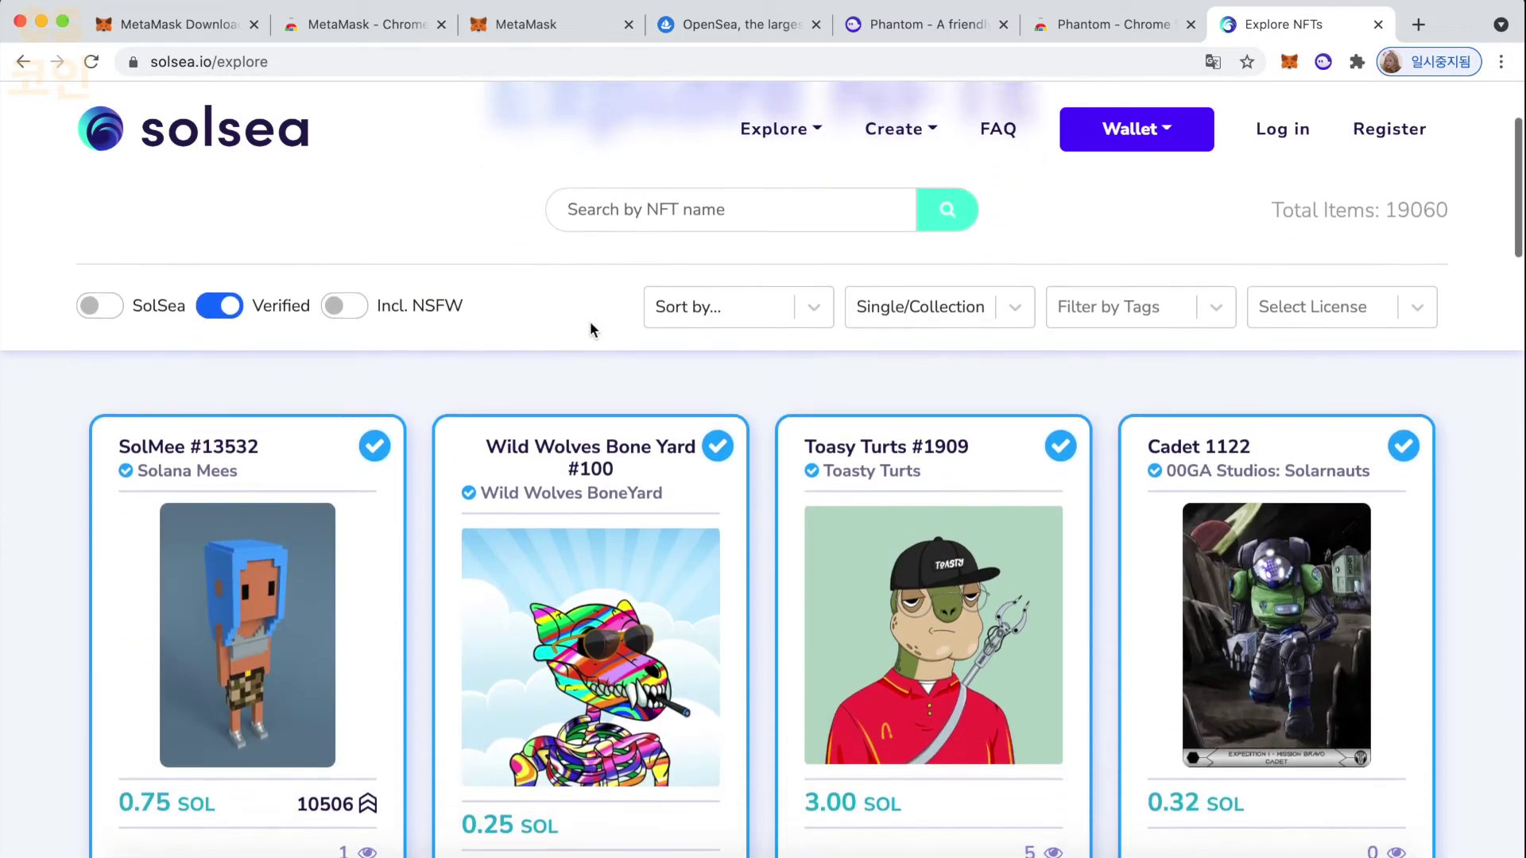
scroll(410, 393, "down", 6)
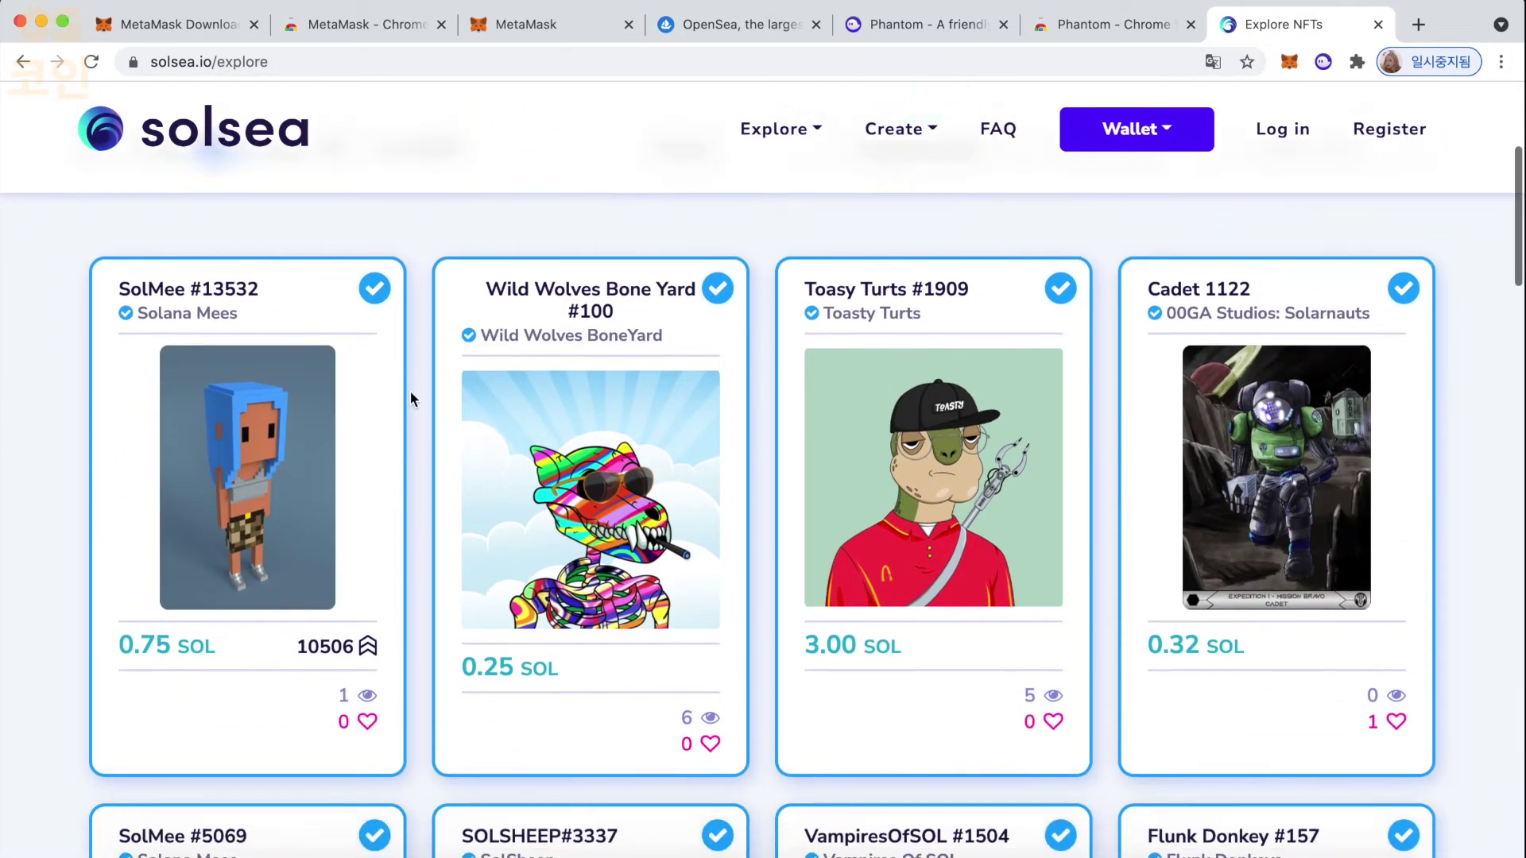
scroll(410, 395, "down", 8)
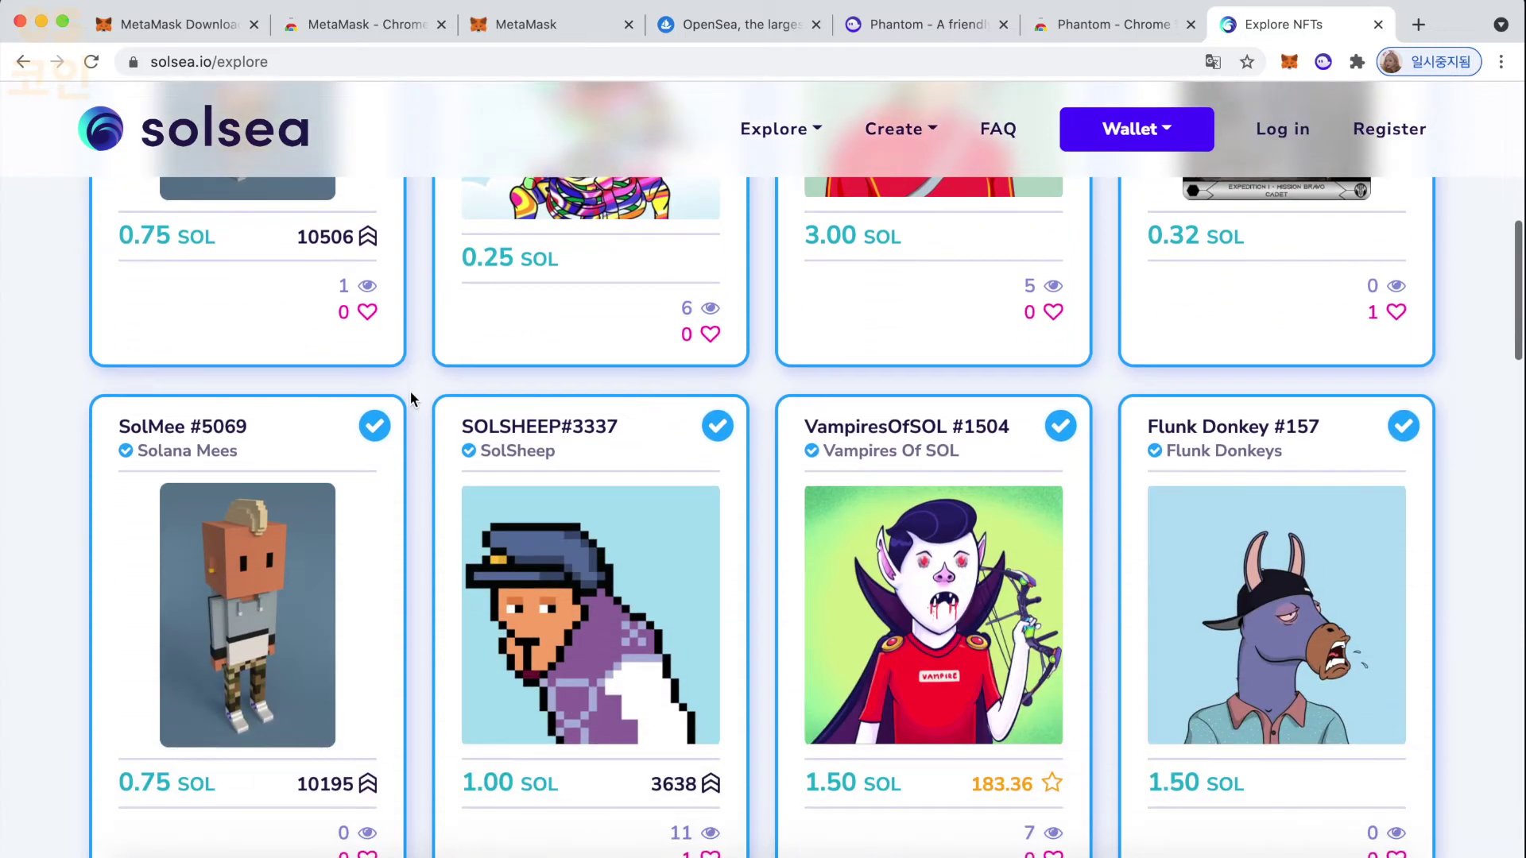
scroll(410, 395, "down", 7)
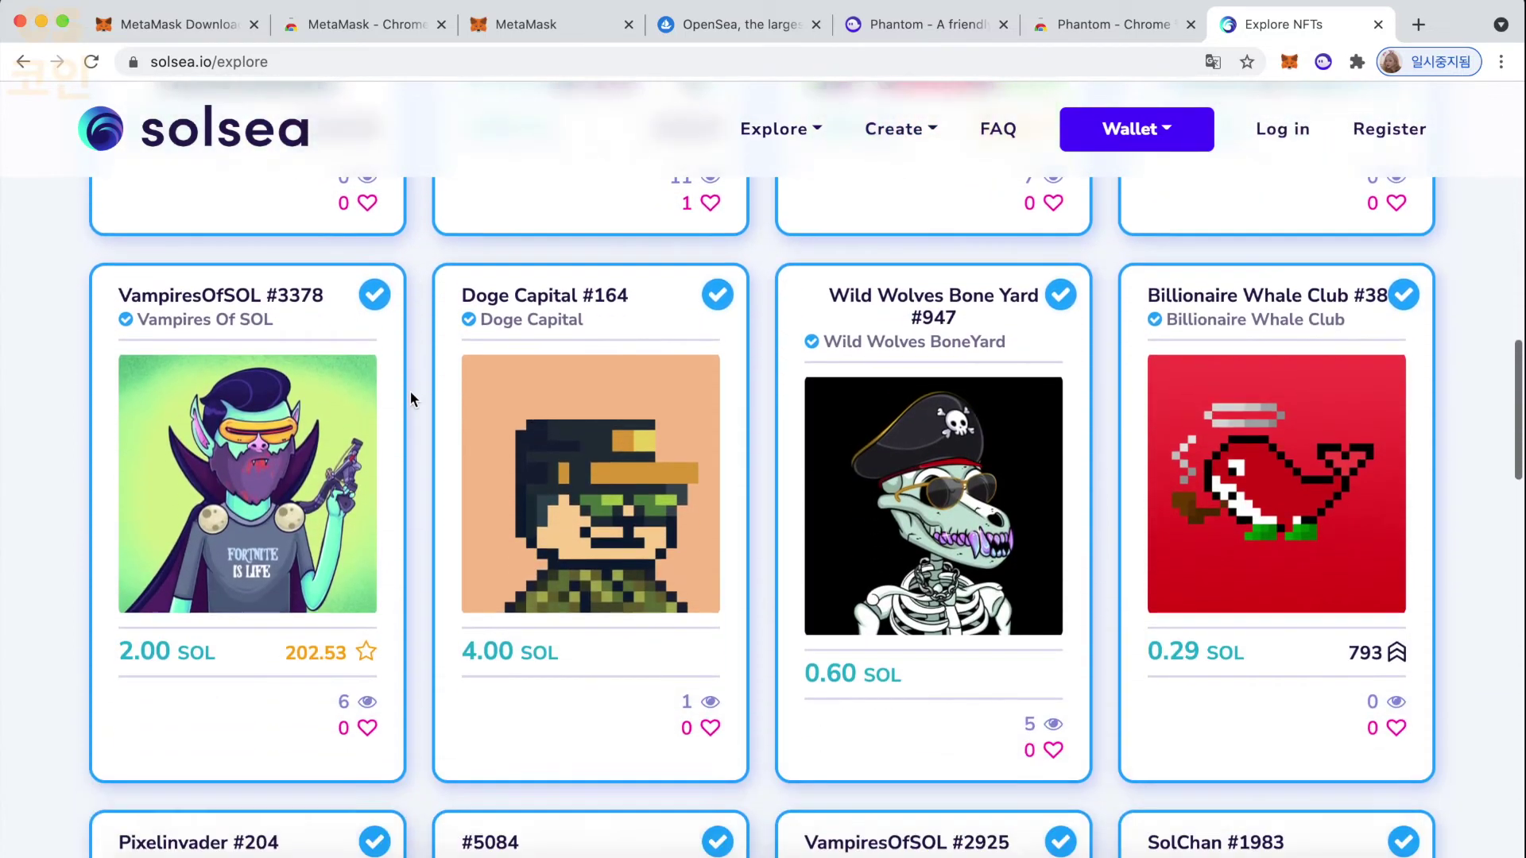
scroll(410, 391, "up", 20)
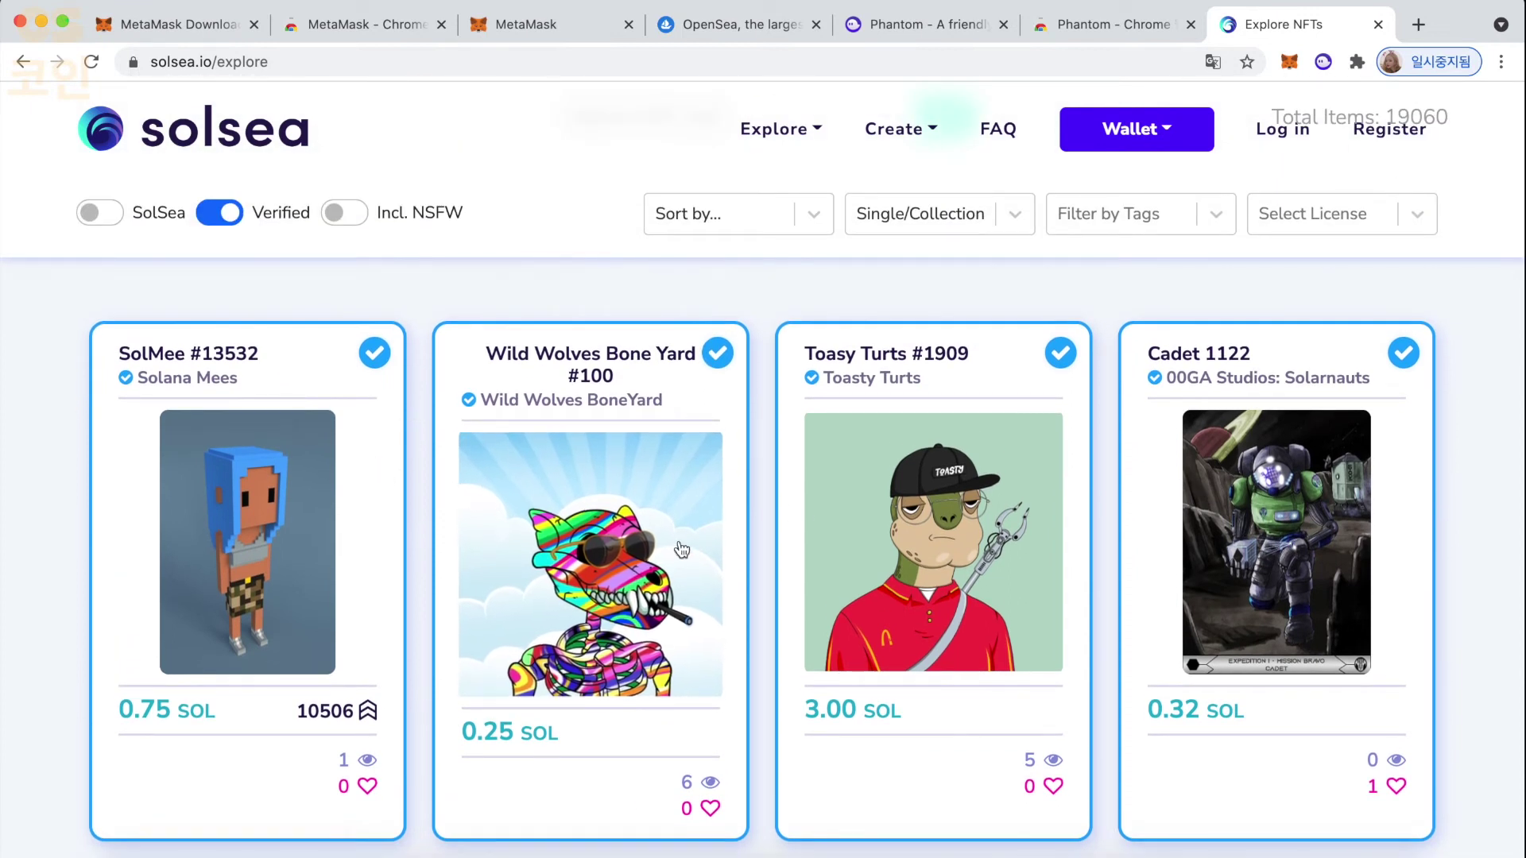
- Open the Wild Wolves Bone Yard #100 listing priced at 0.25 SOL and scroll its details
left_click(664, 552)
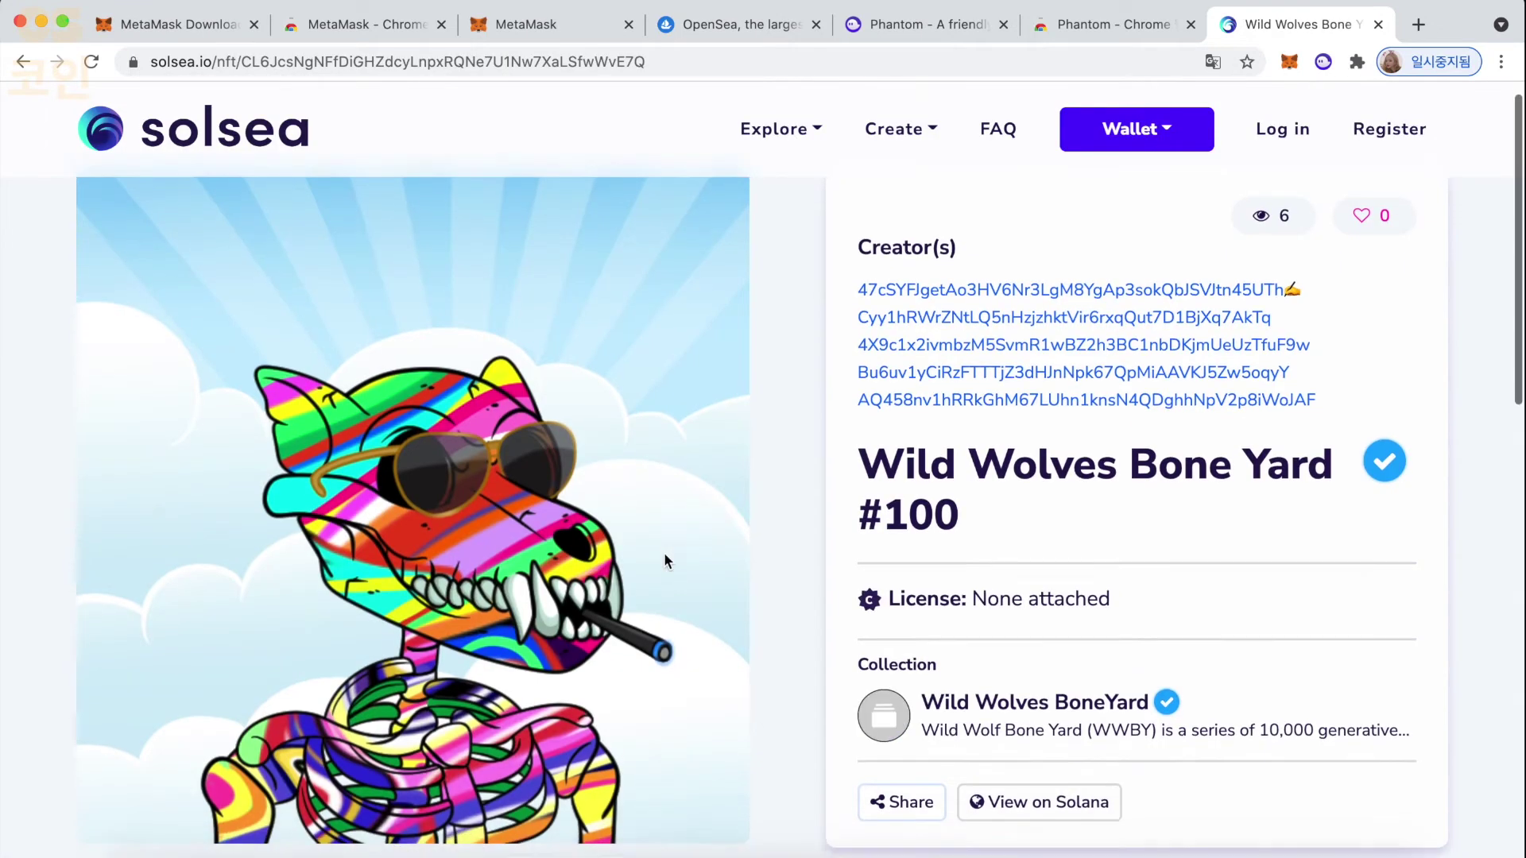
scroll(666, 559, "down", 3)
scroll(664, 554, "down", 5)
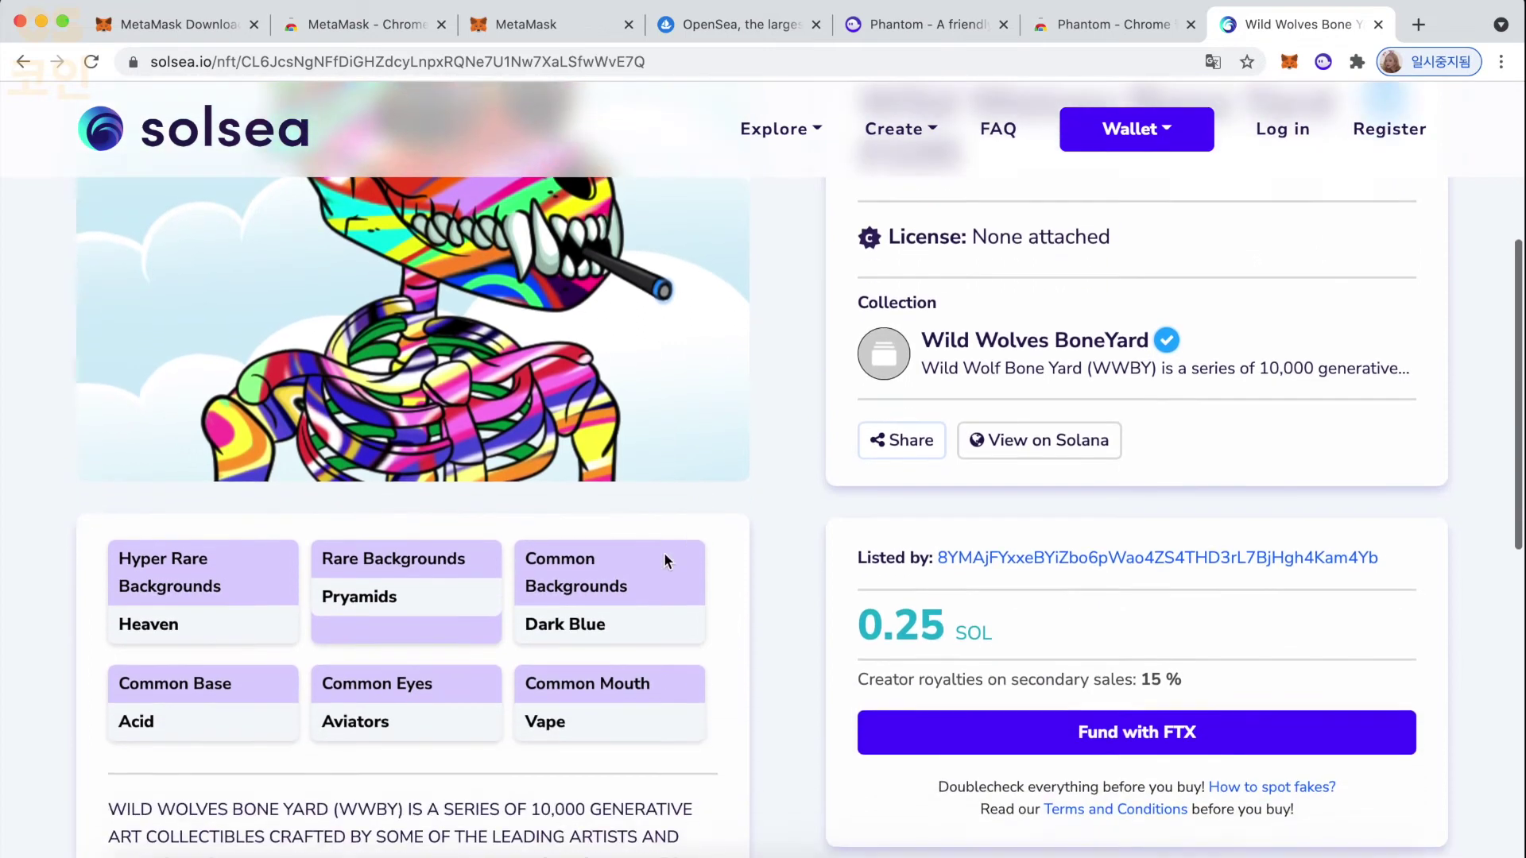
scroll(665, 551, "up", 8)
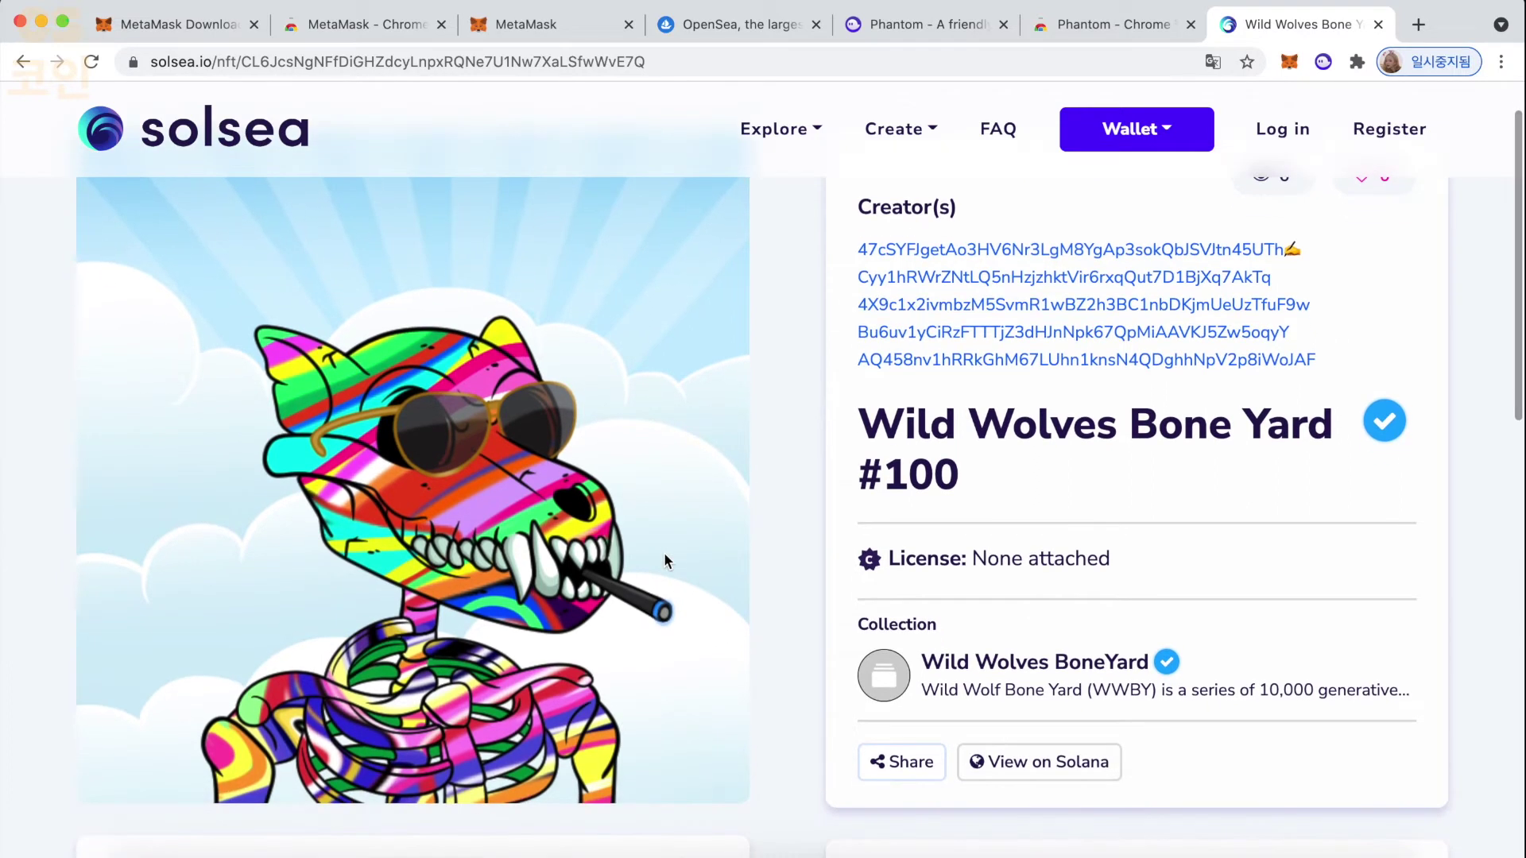
scroll(664, 556, "down", 2)
scroll(664, 552, "up", 3)
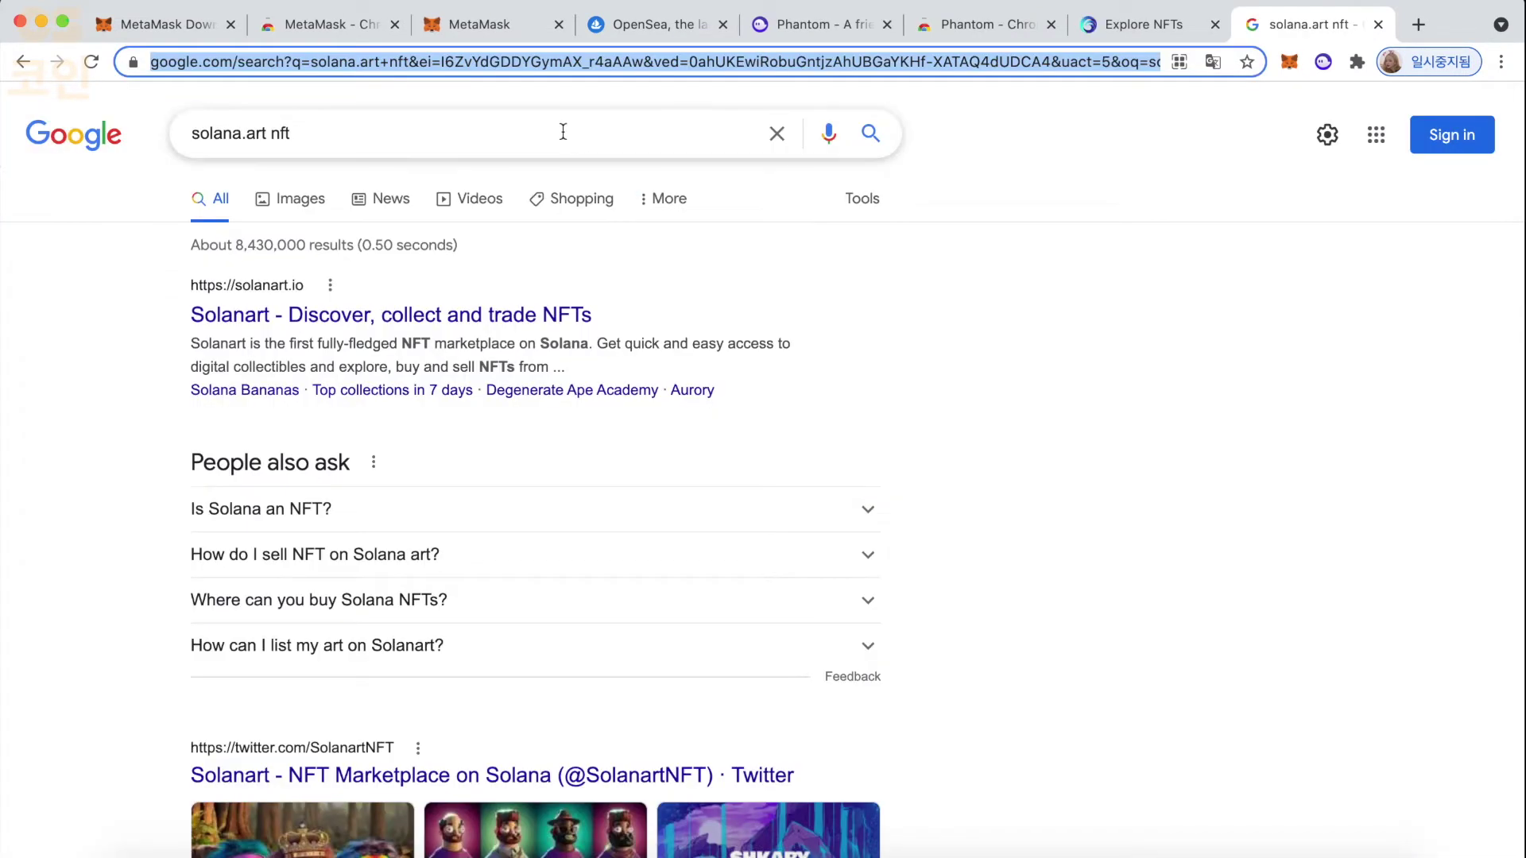
- Go to alpha.art and open the Degen Ape Academy collection
type("al")
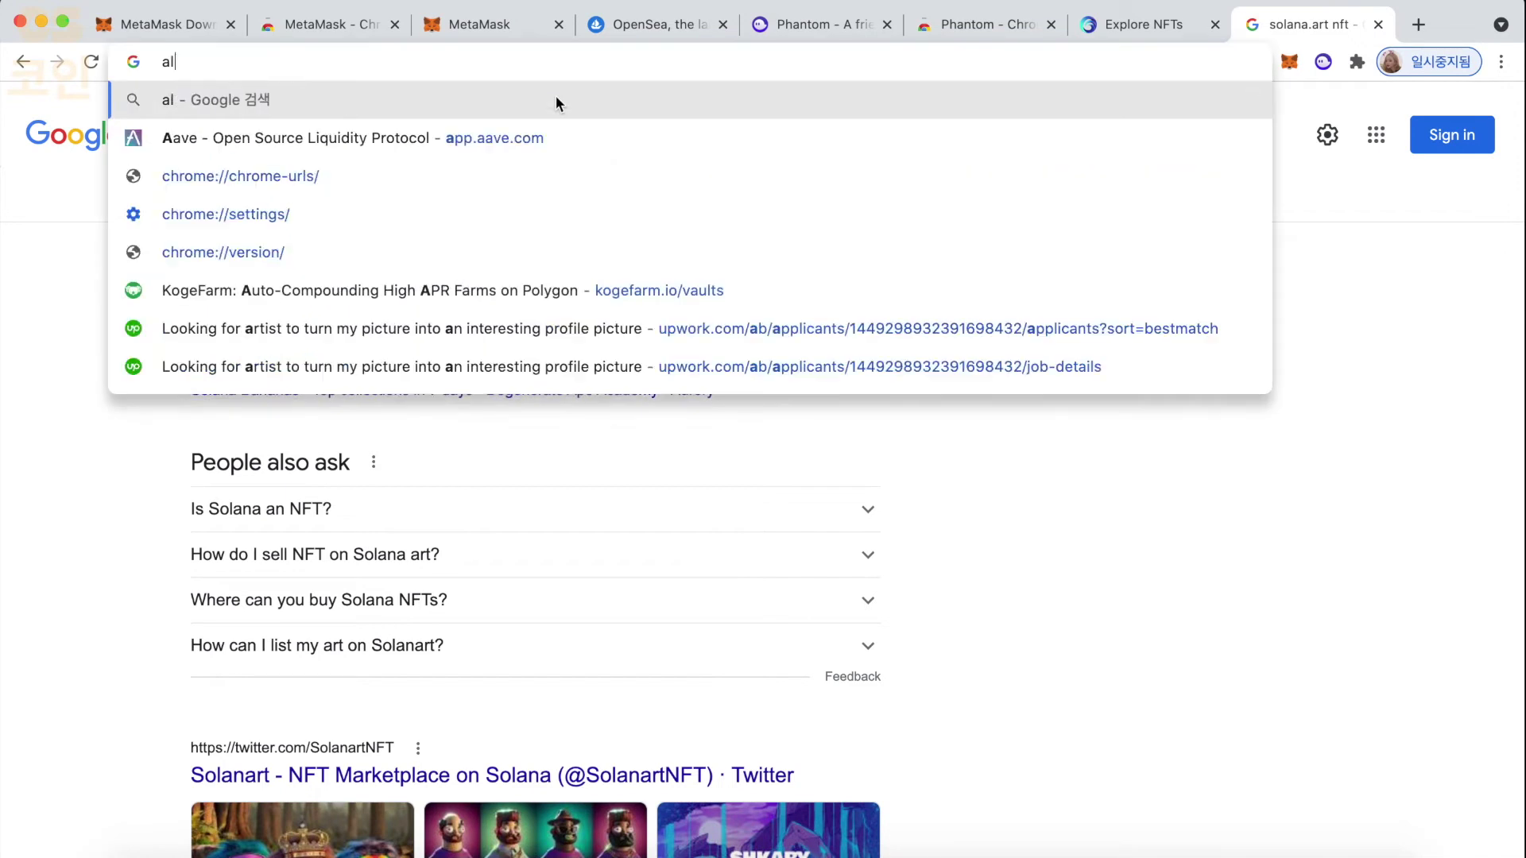
type("pha.art")
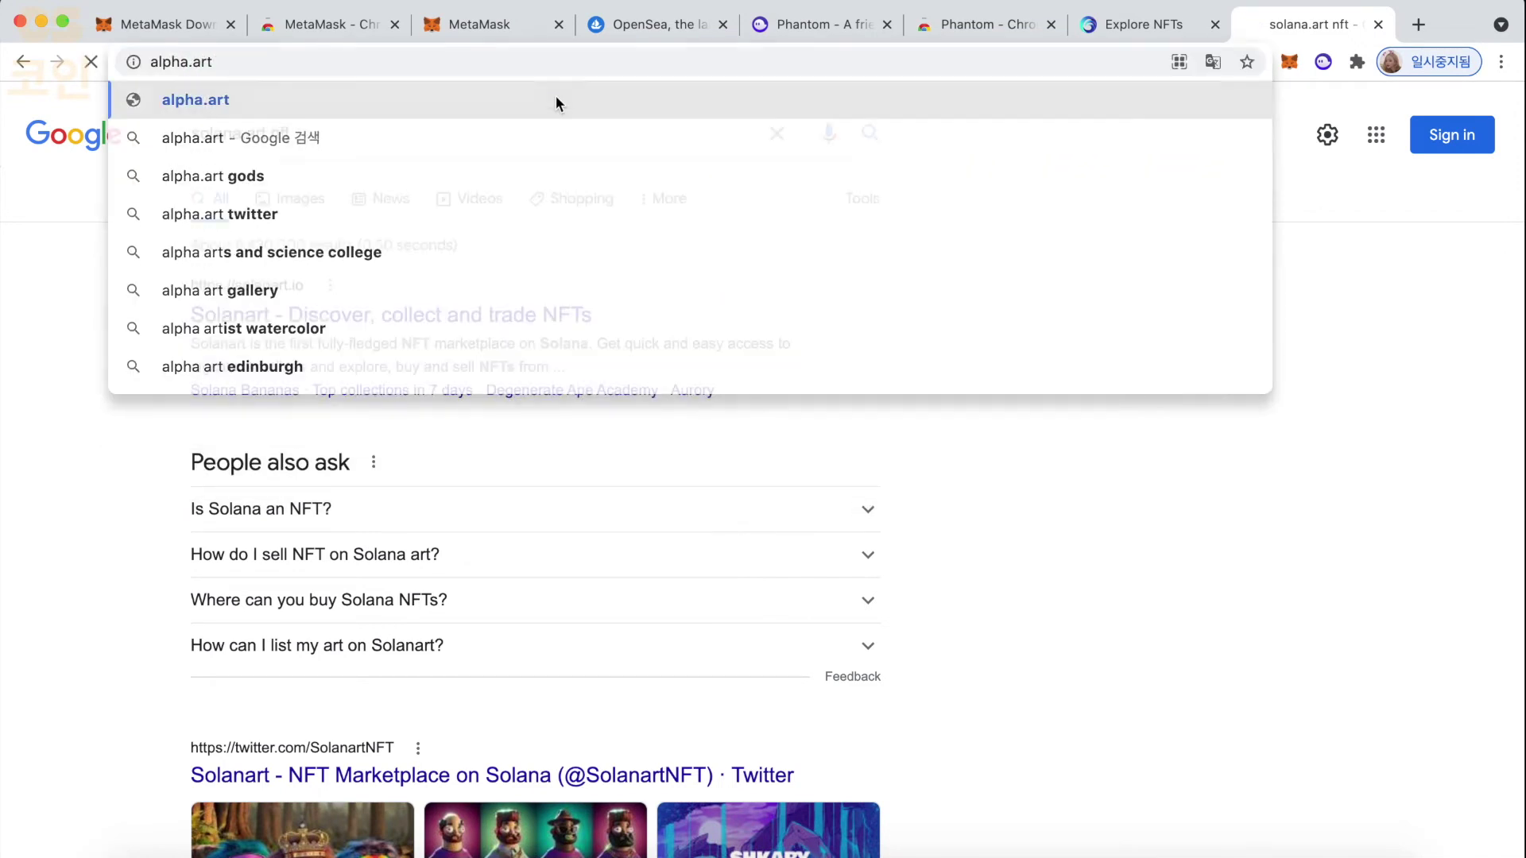
key("Return")
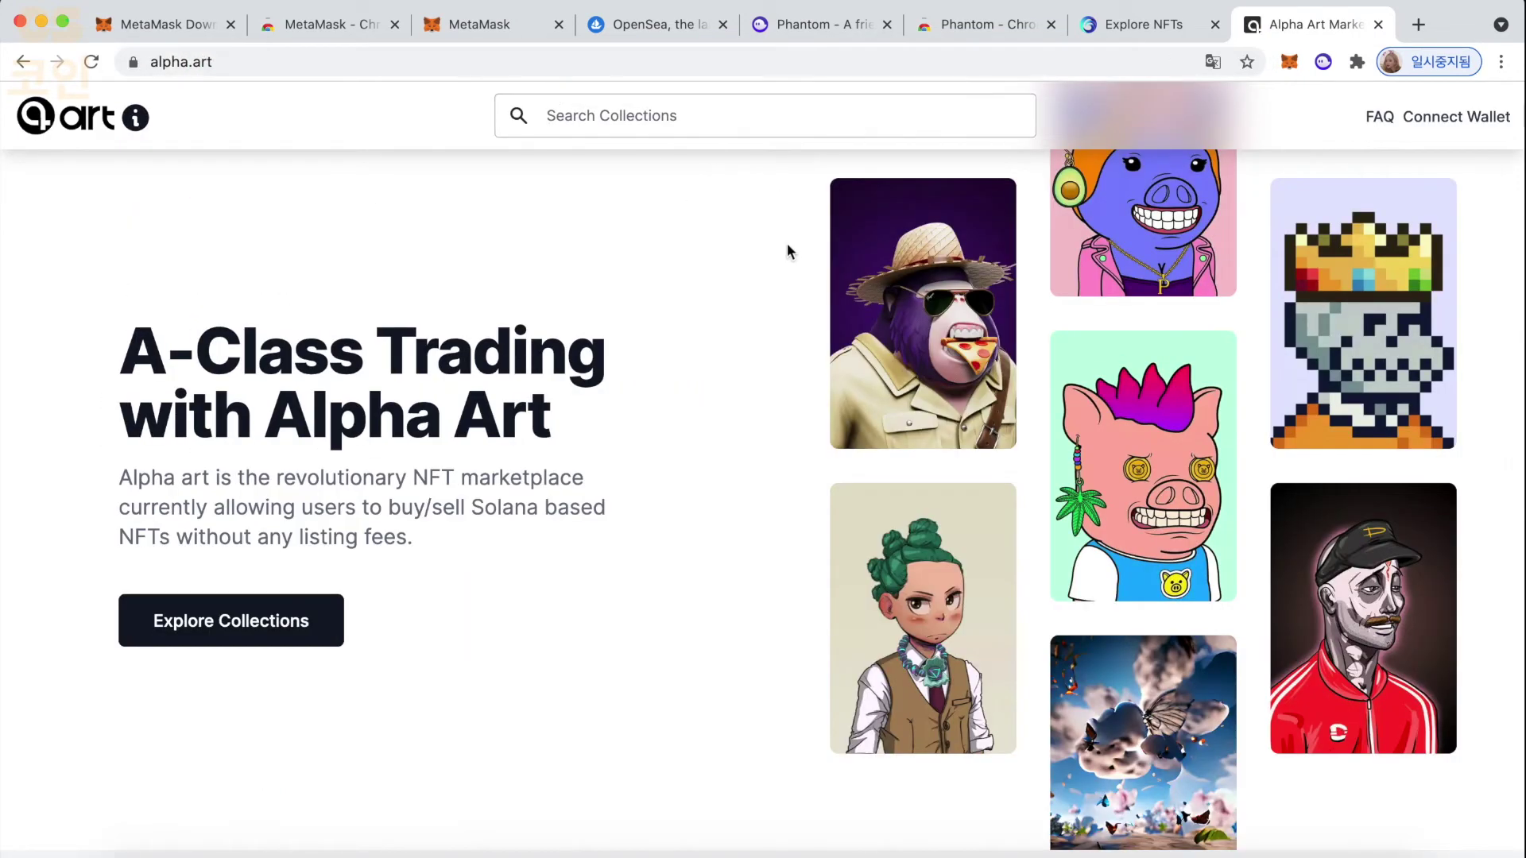
scroll(749, 296, "down", 5)
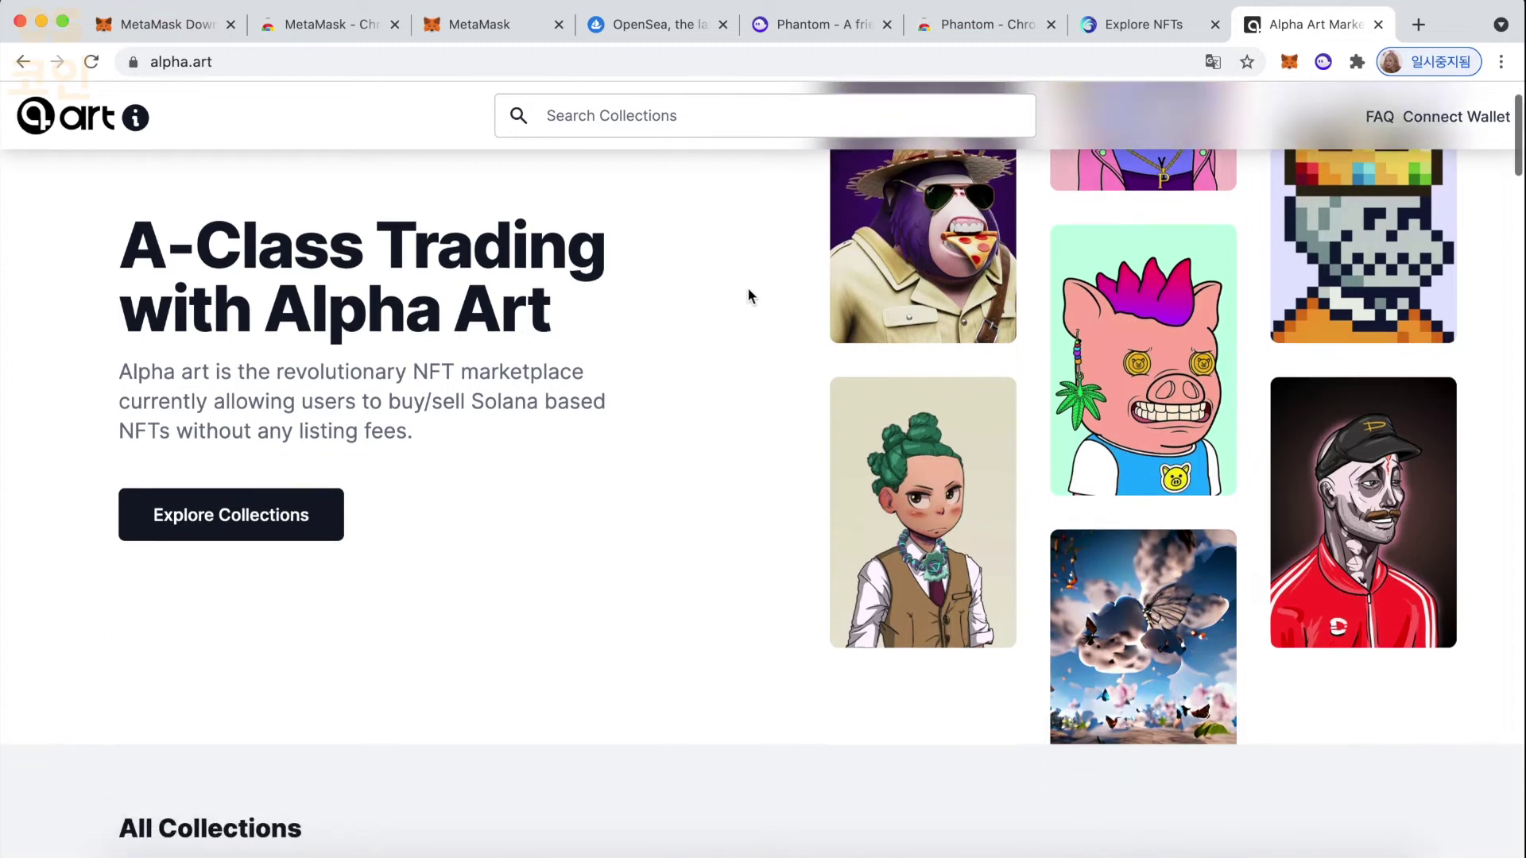
scroll(748, 295, "down", 5)
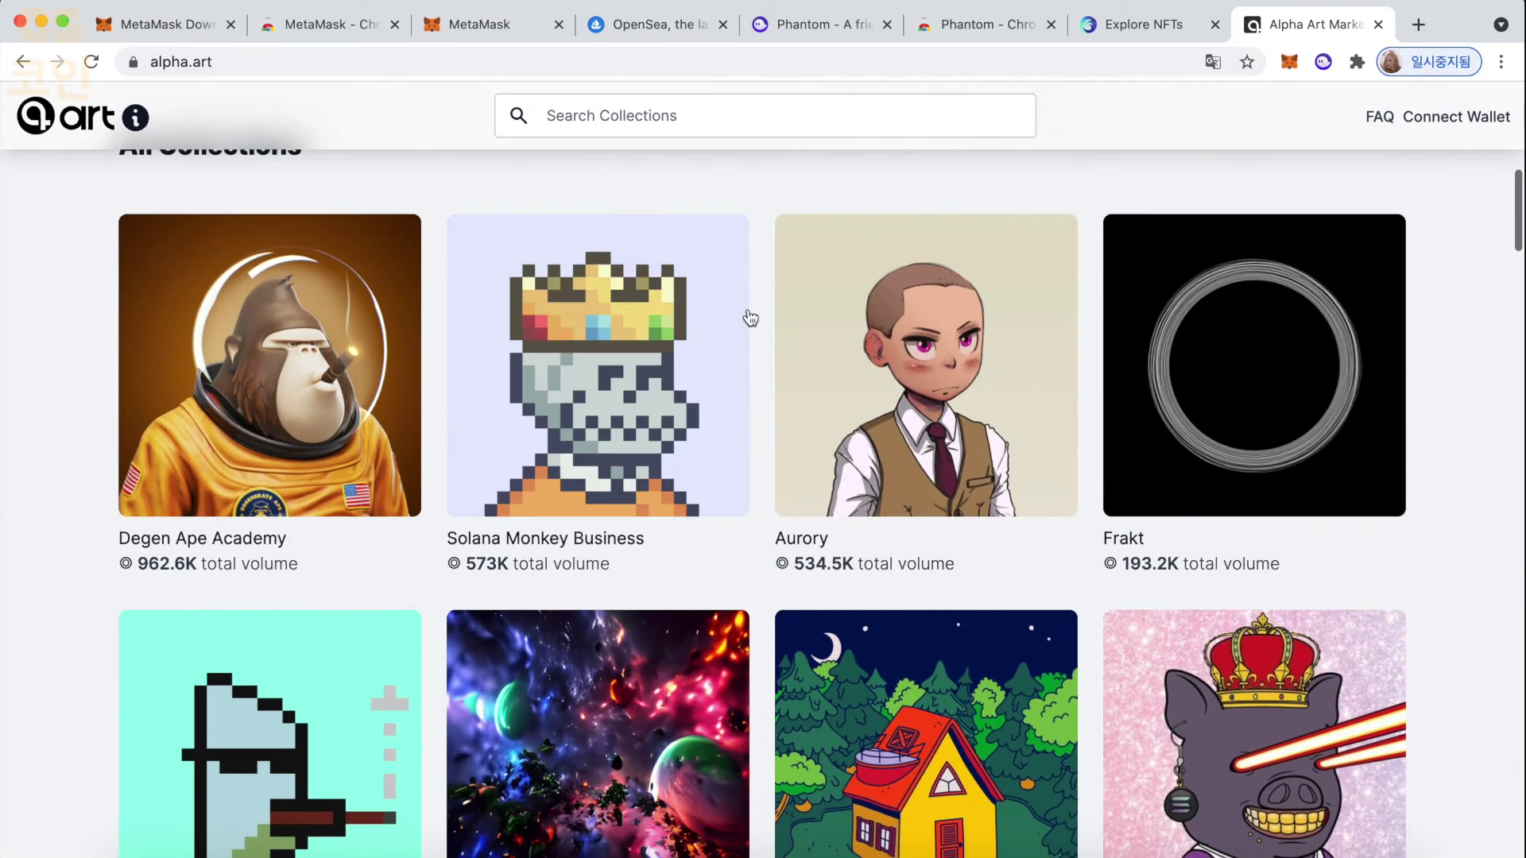
left_click(387, 466)
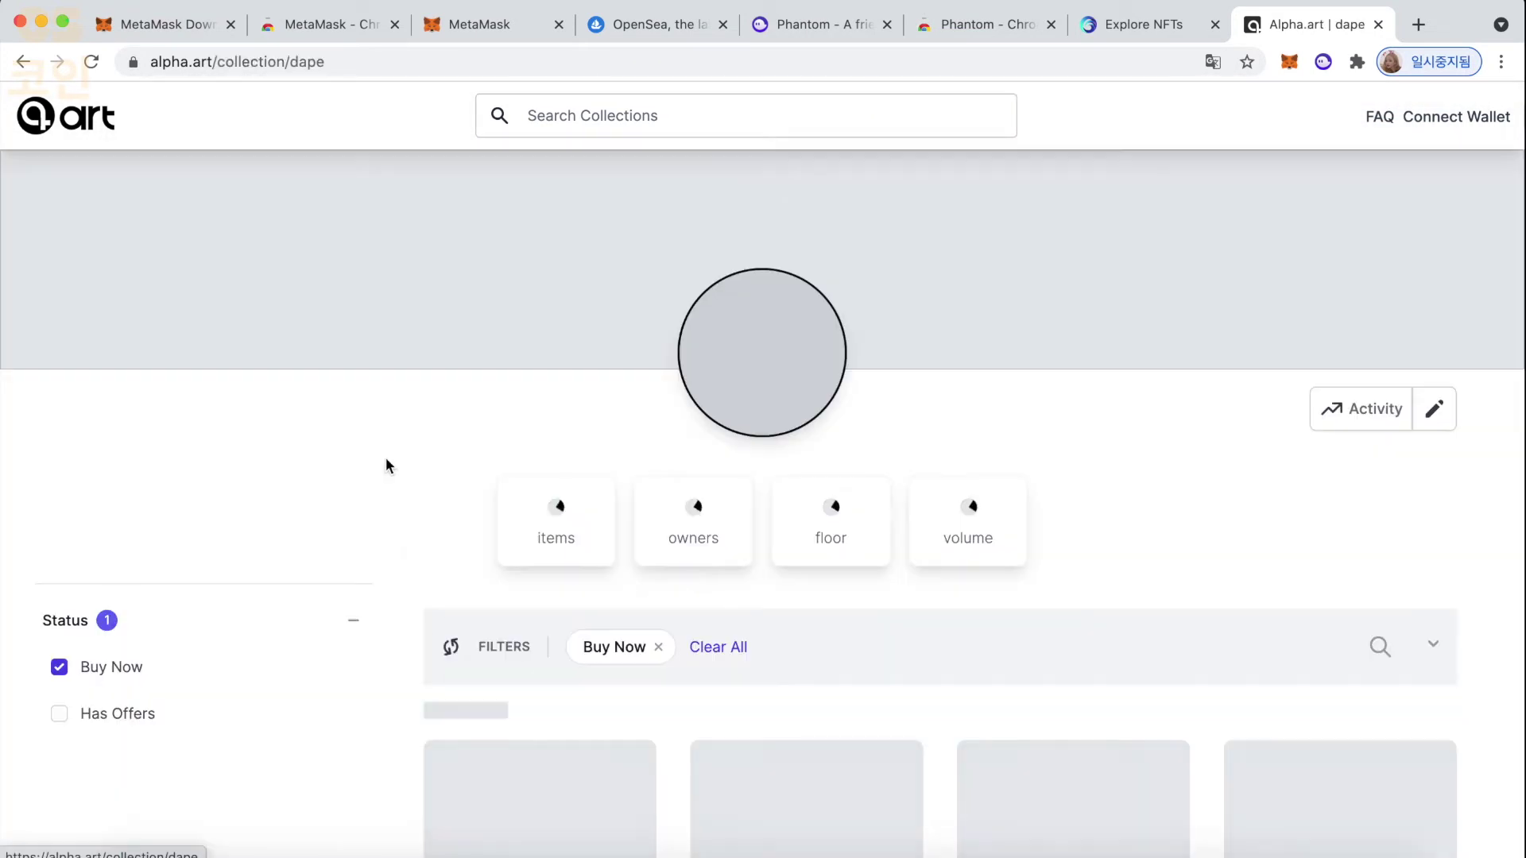
- Filter to Buy Now items sorted Price: Low to High and open the first listed ape
scroll(733, 525, "down", 6)
scroll(736, 532, "up", 6)
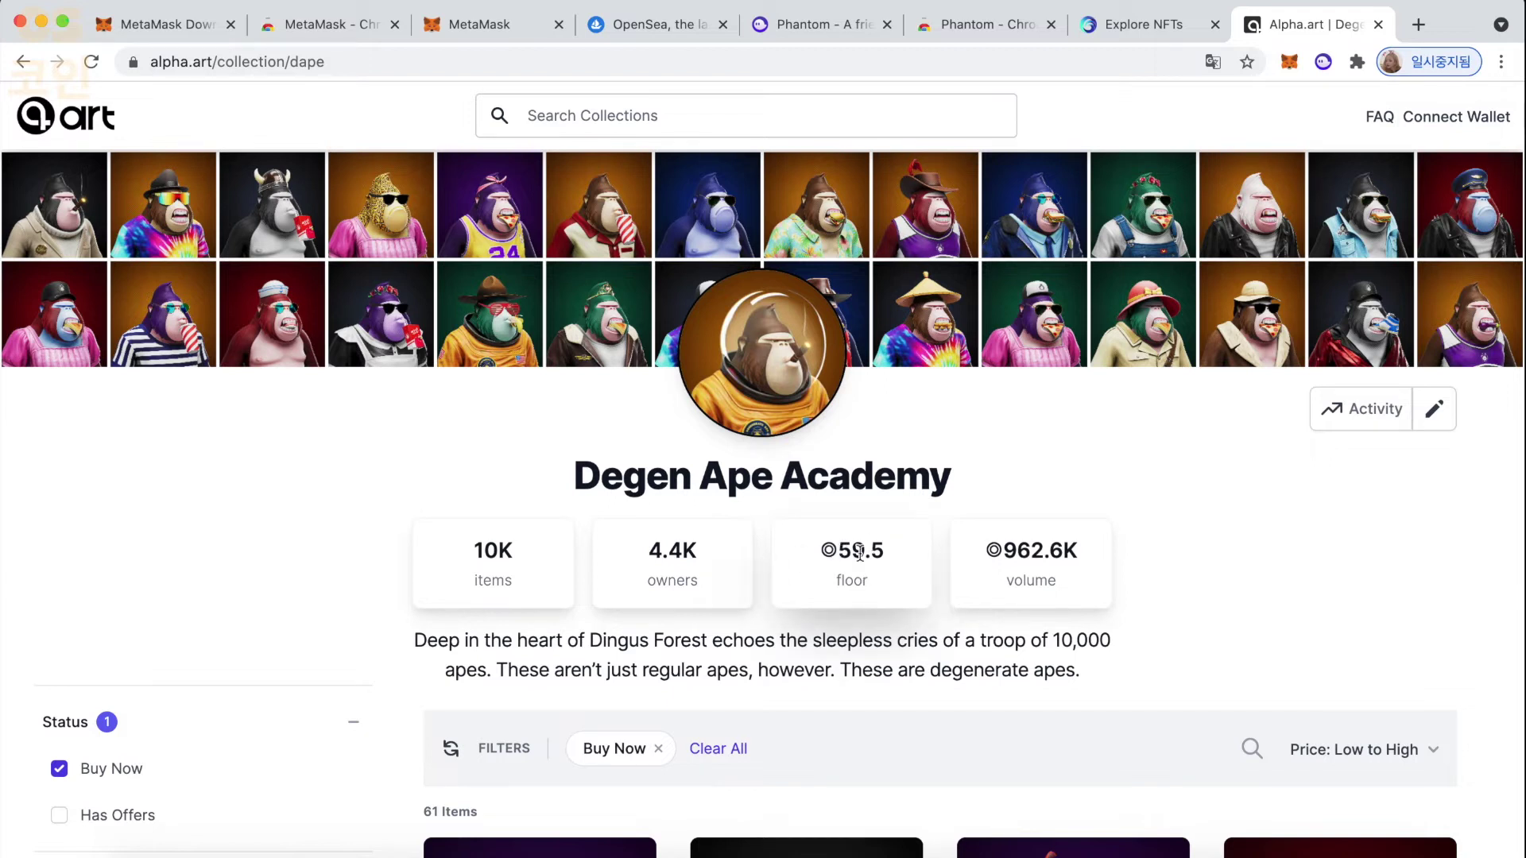
mouse_move(1025, 548)
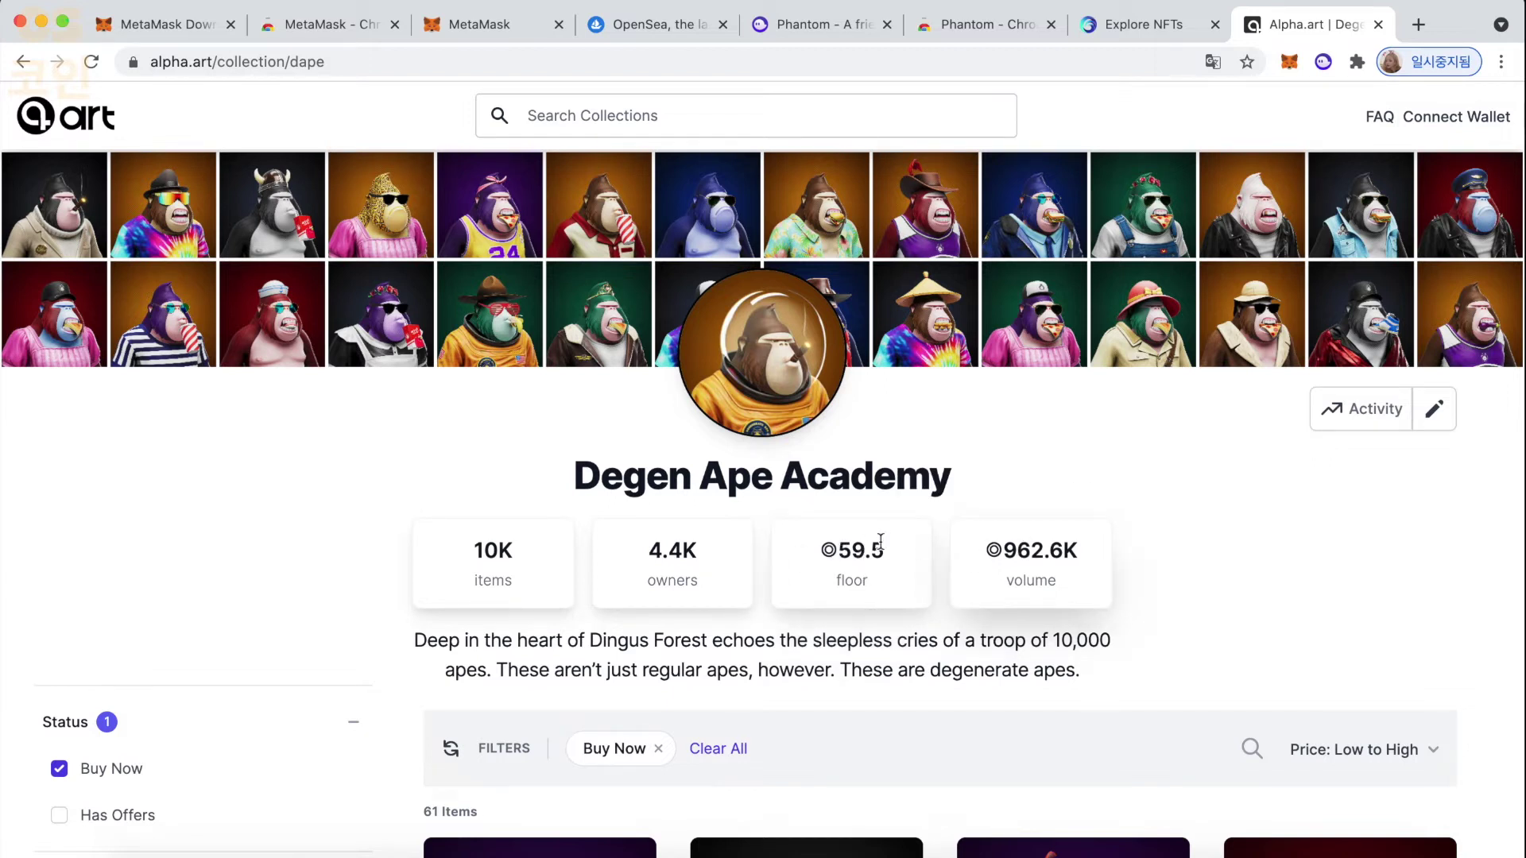
scroll(826, 549, "down", 5)
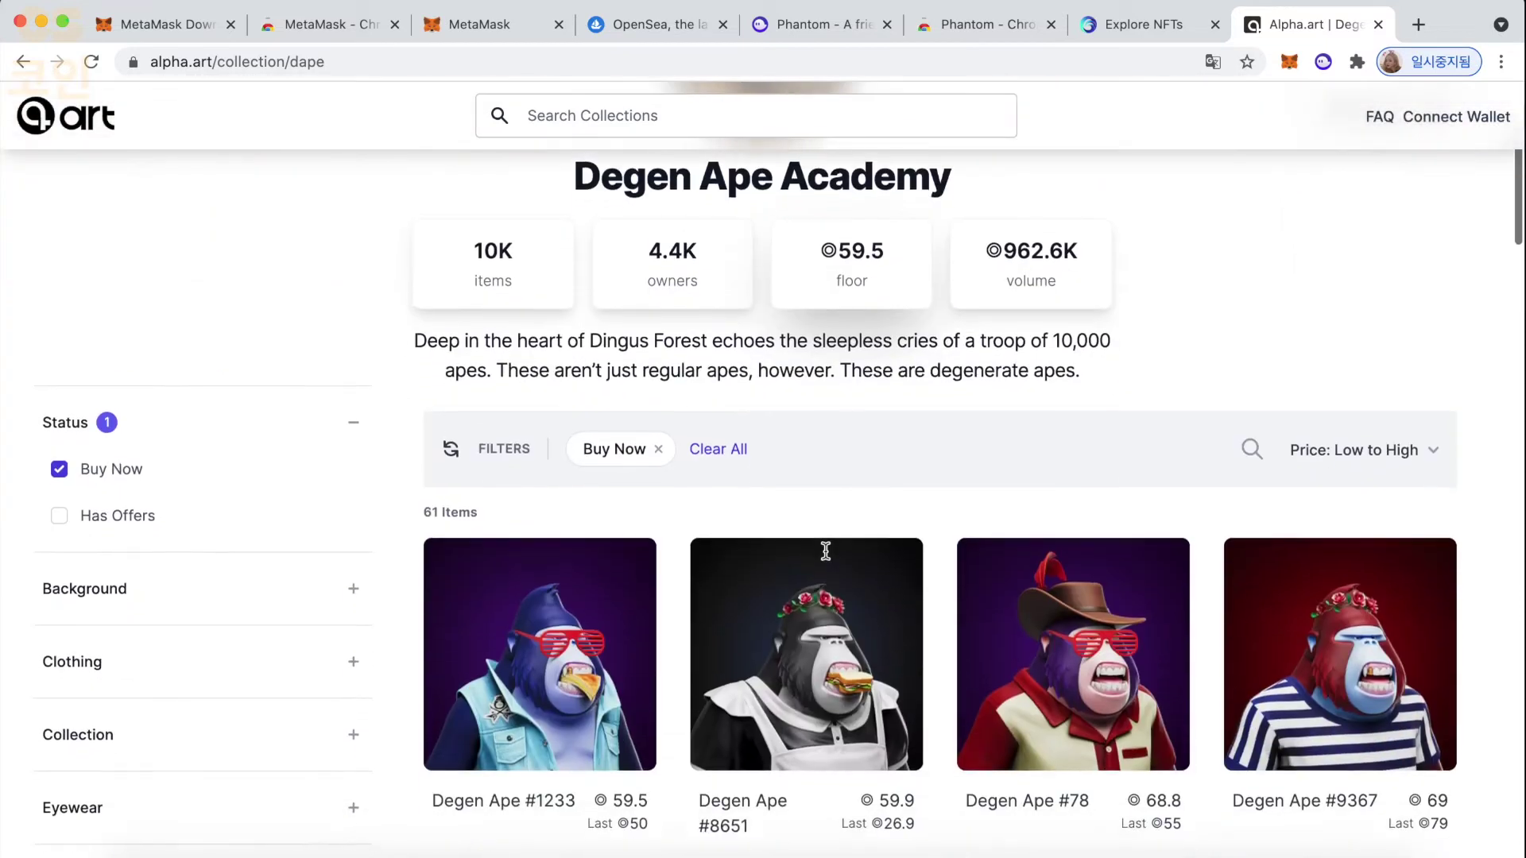
scroll(826, 552, "down", 6)
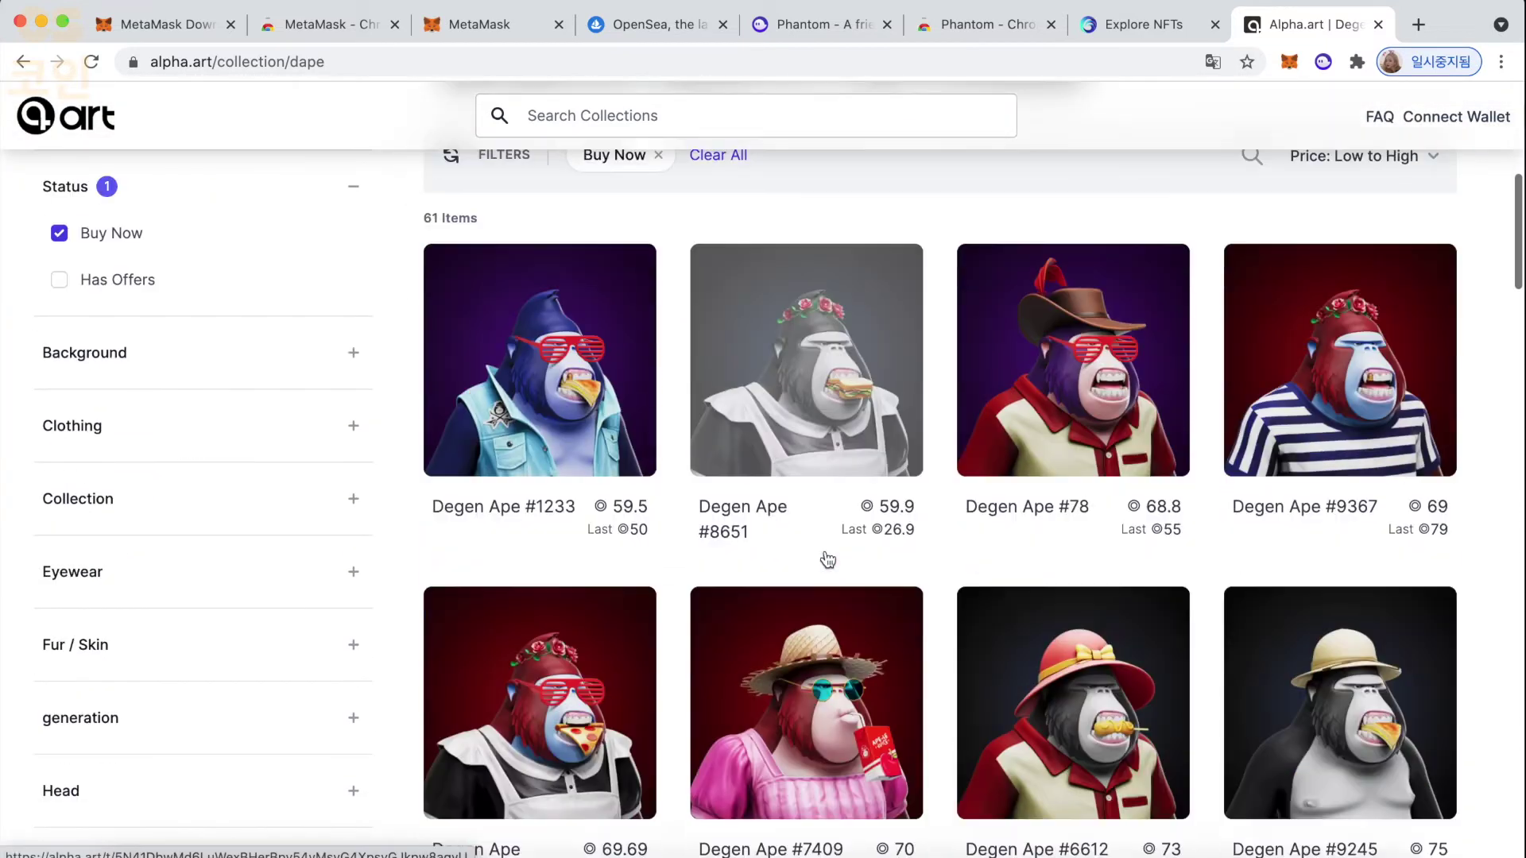
scroll(826, 556, "up", 10)
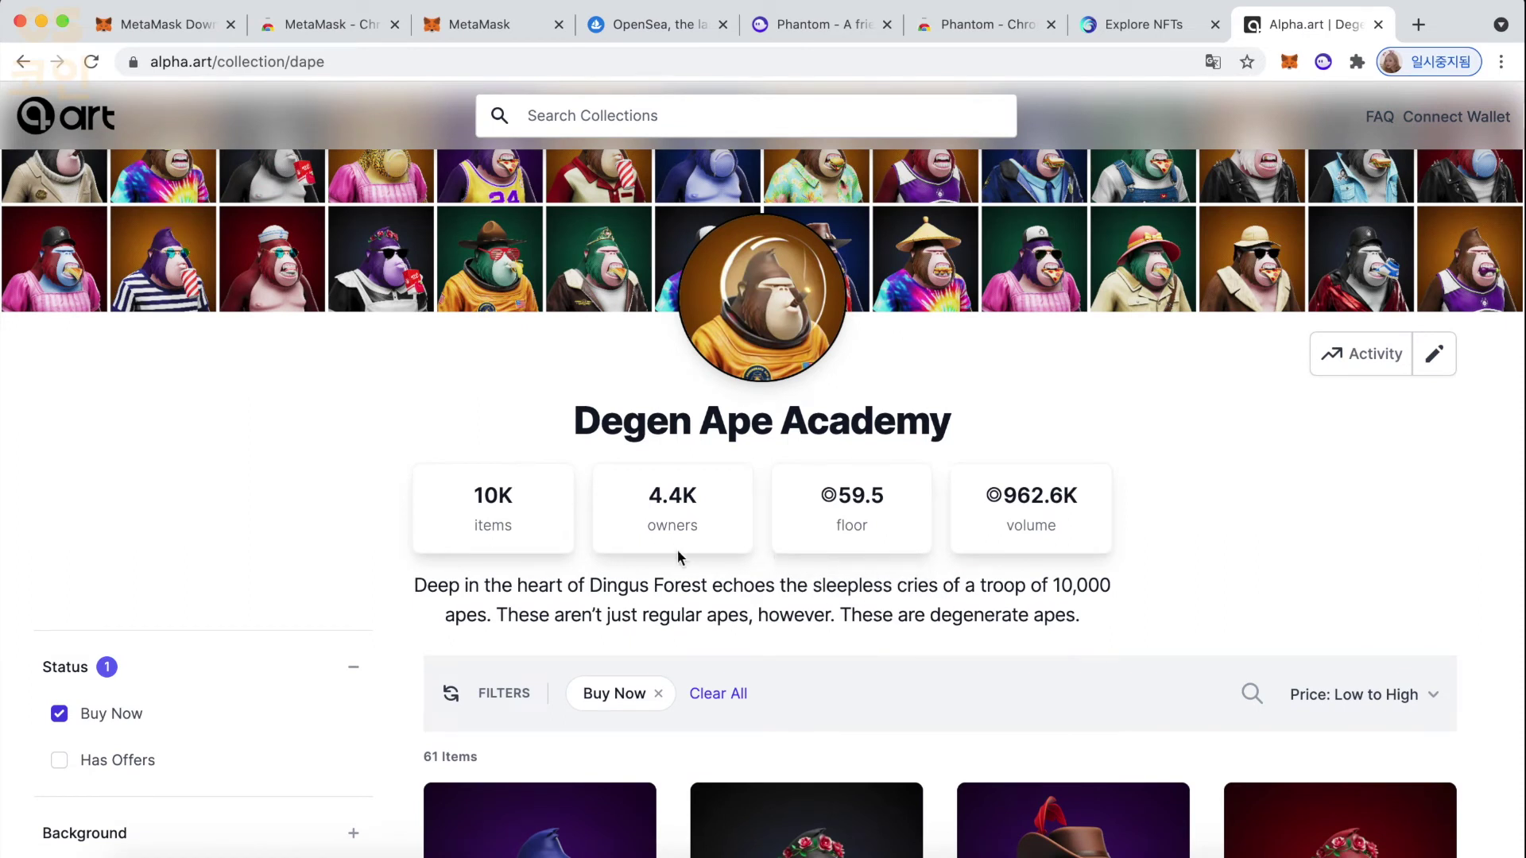
mouse_move(995, 527)
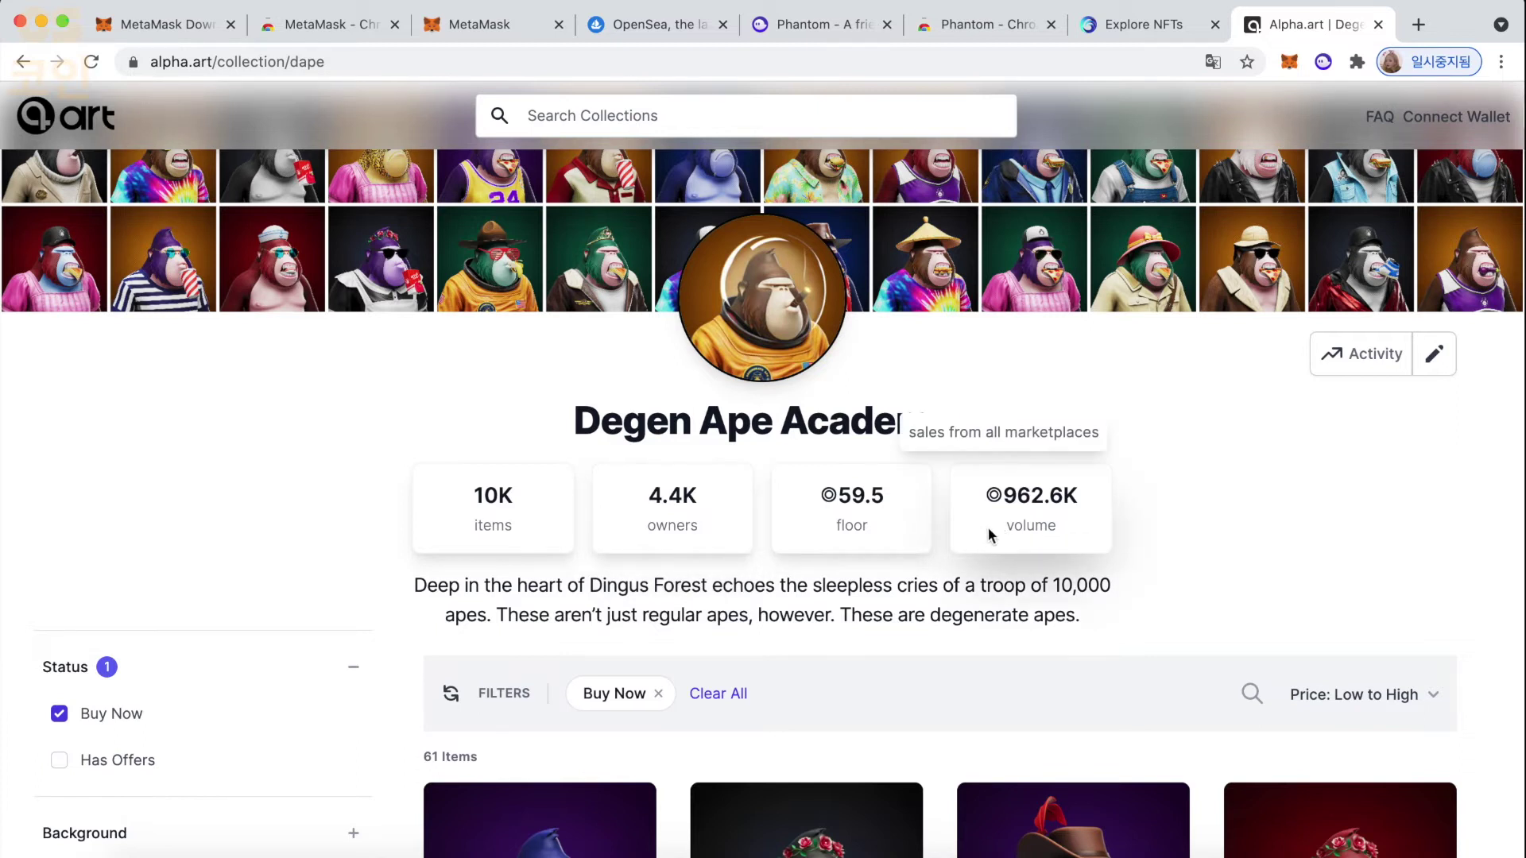
scroll(413, 649, "down", 3)
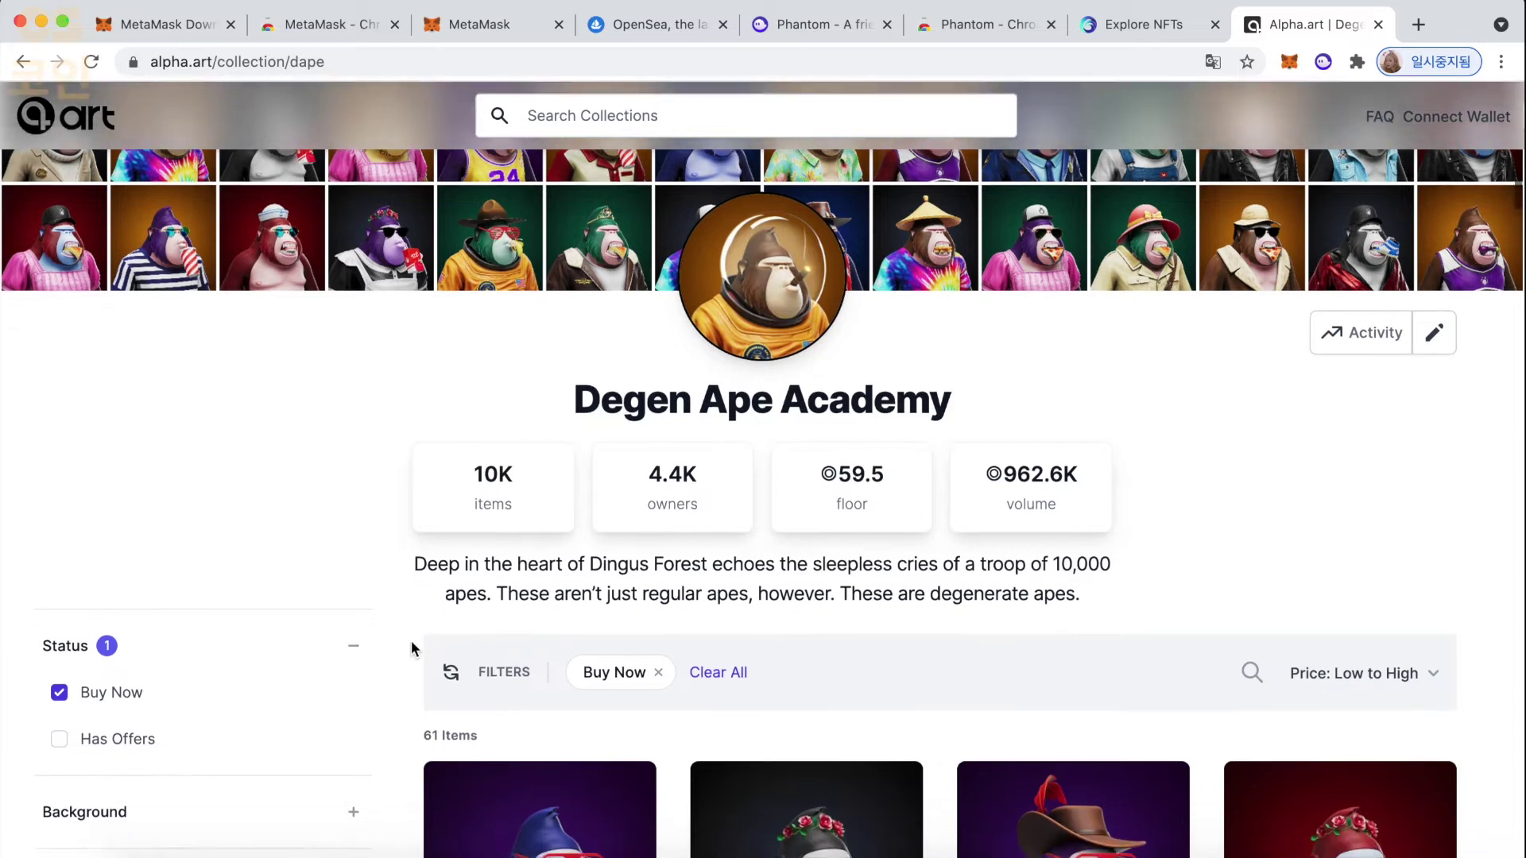
left_click(522, 592)
- Scroll through Degen Ape #1233's Trading History of listings, sales and offers
scroll(785, 568, "down", 2)
scroll(789, 565, "down", 8)
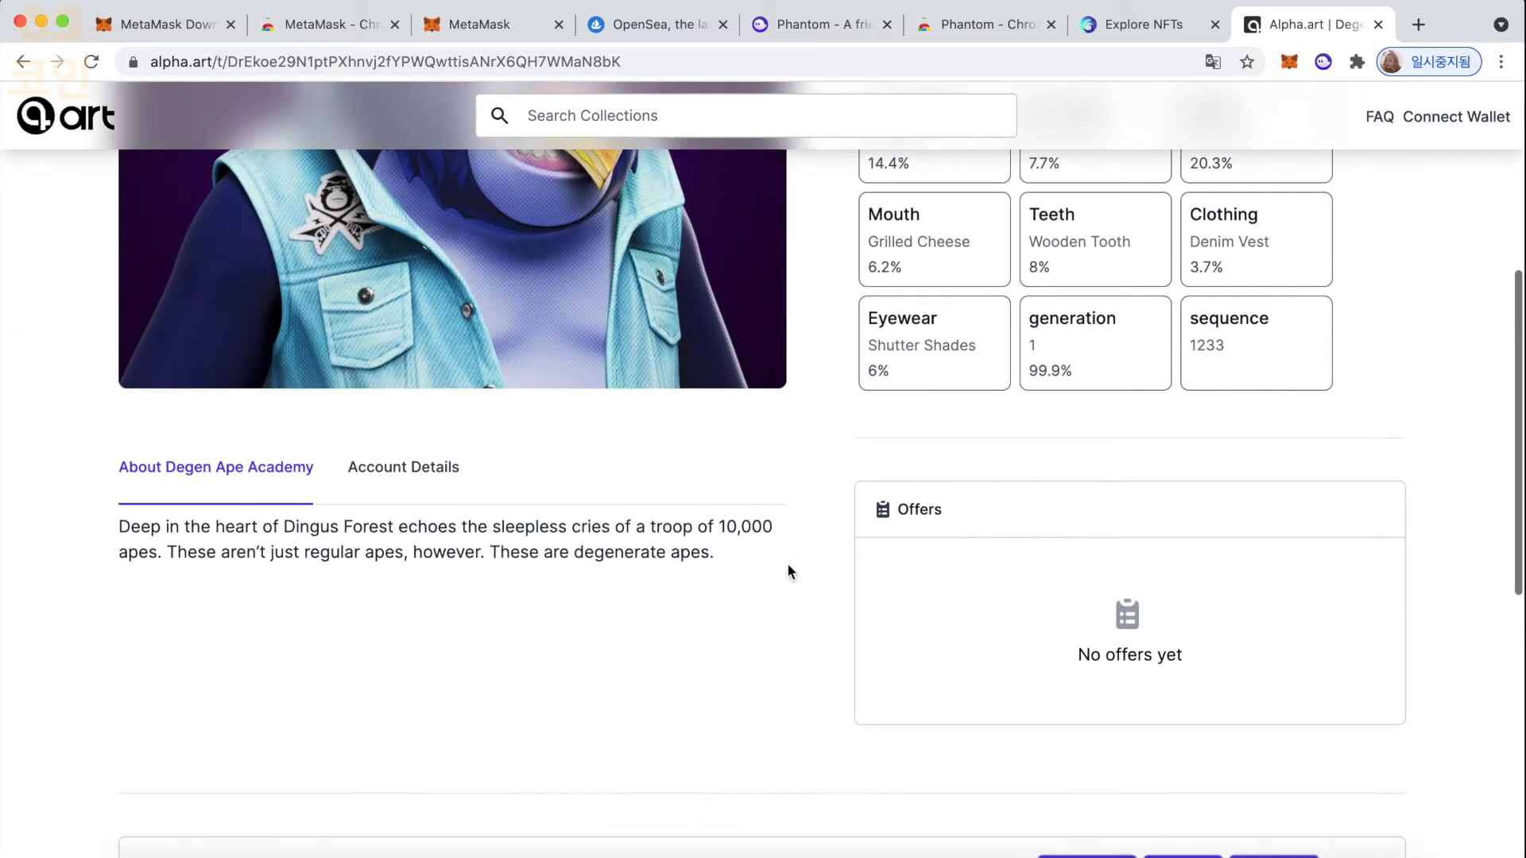
scroll(789, 571, "down", 5)
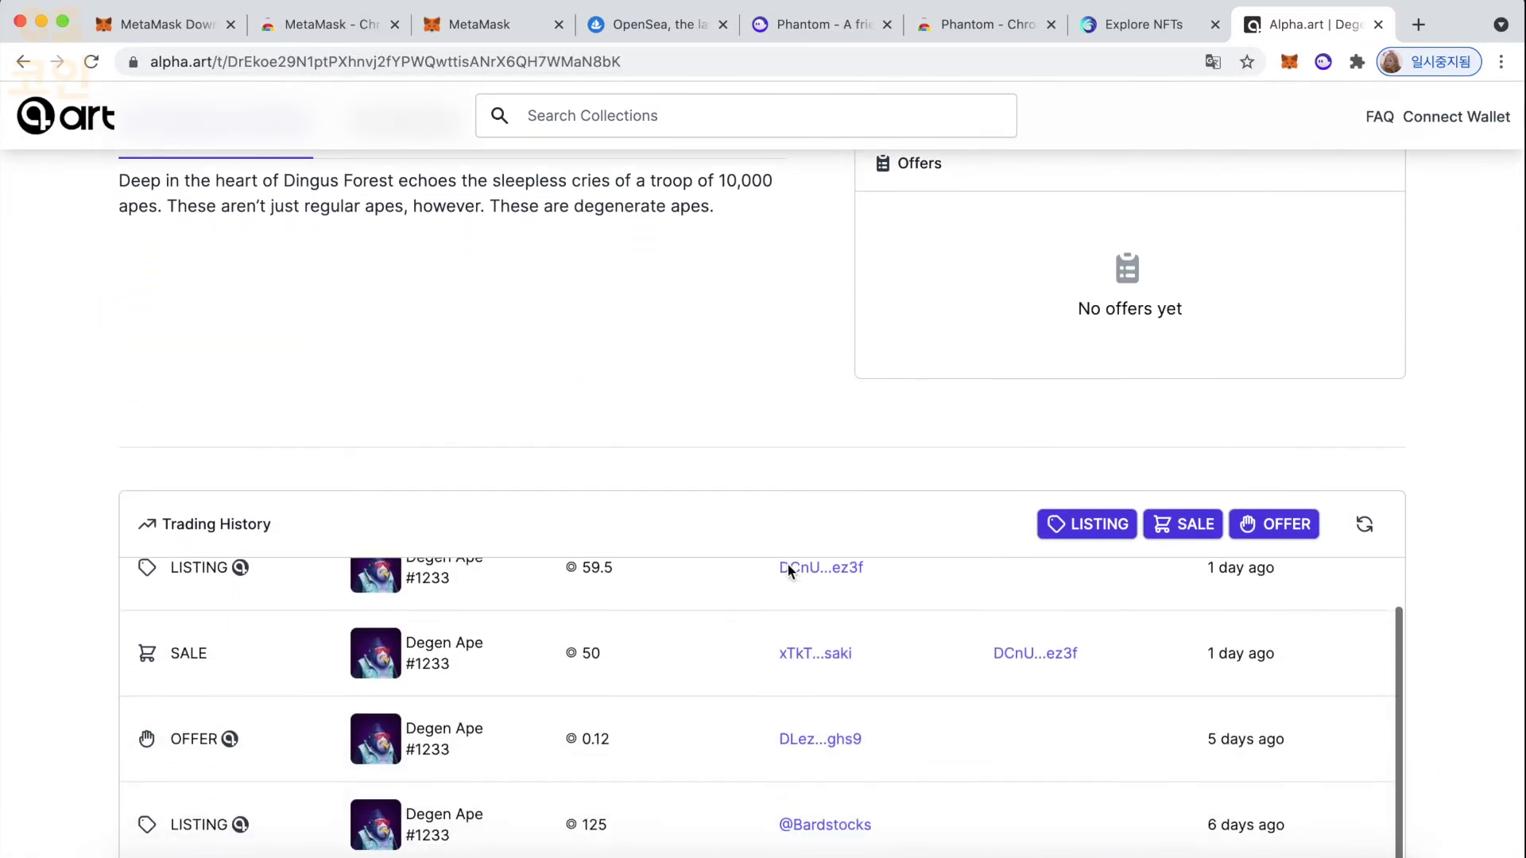
scroll(789, 571, "down", 3)
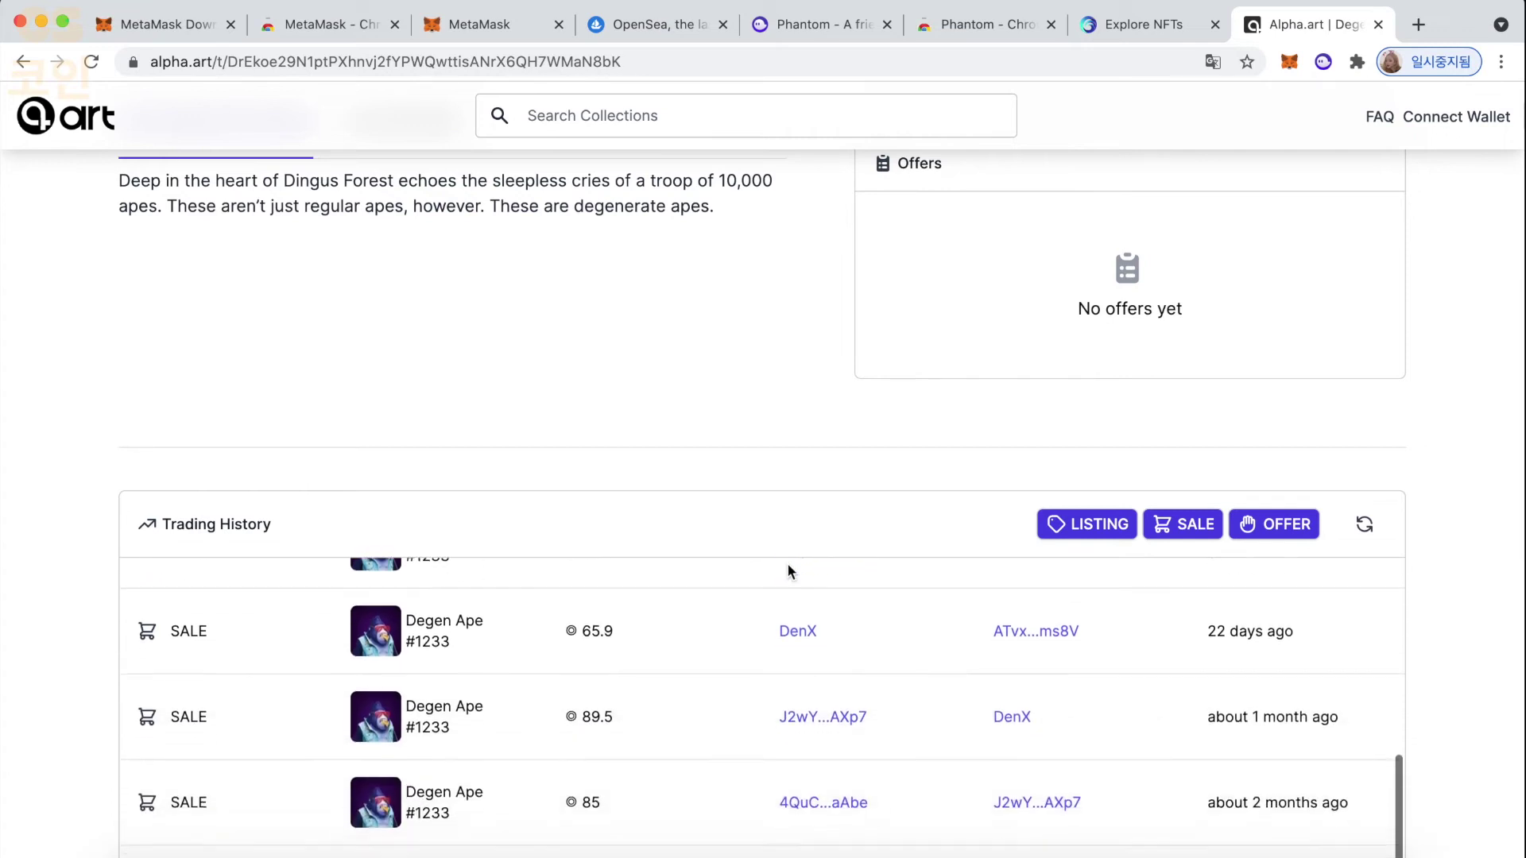
scroll(789, 571, "down", 1)
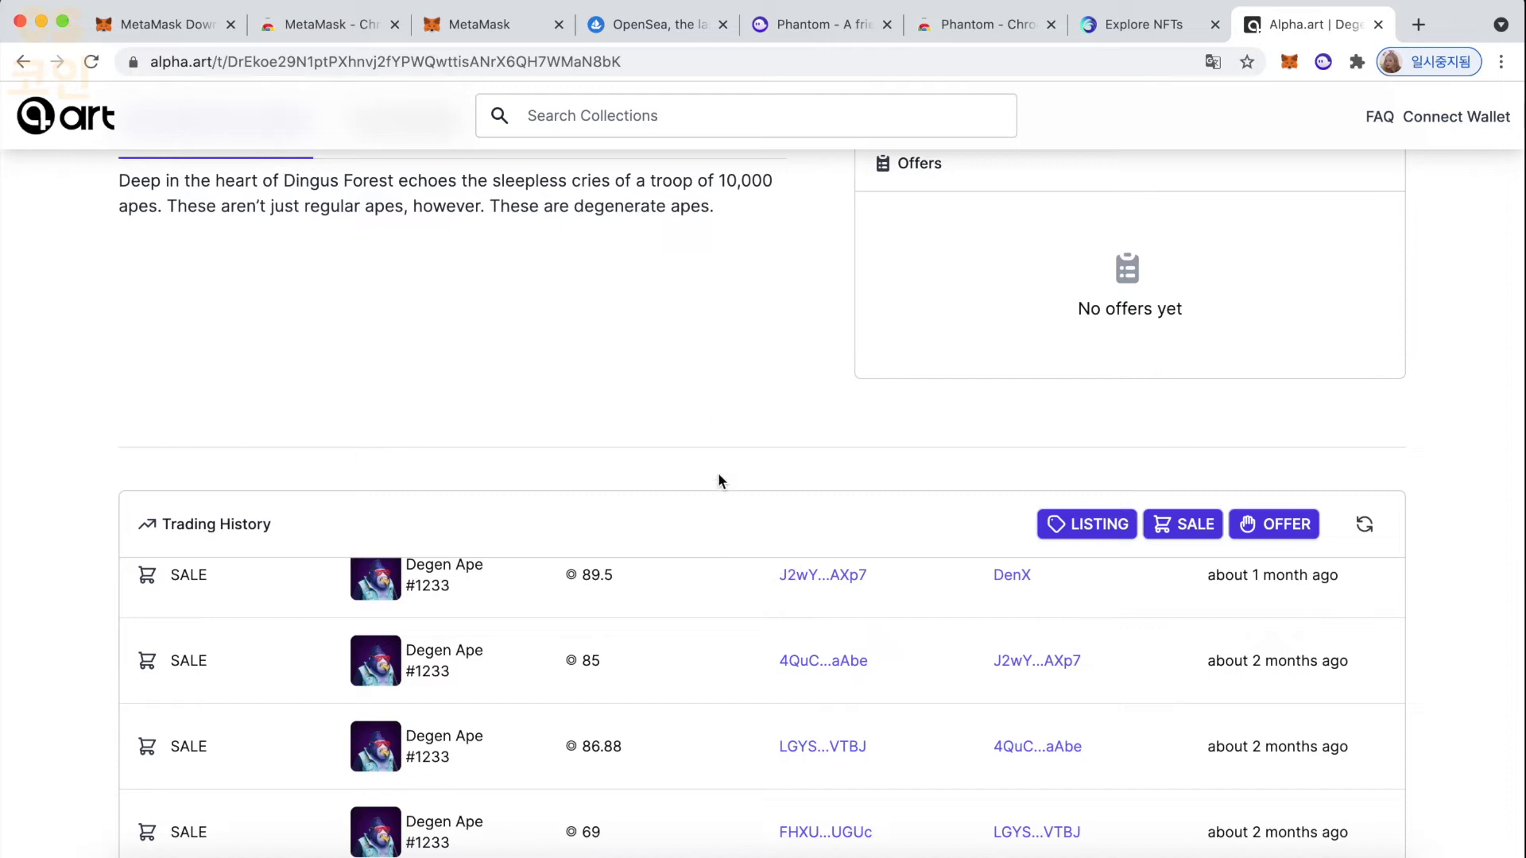
scroll(721, 608, "up", 5)
scroll(721, 608, "up", 2)
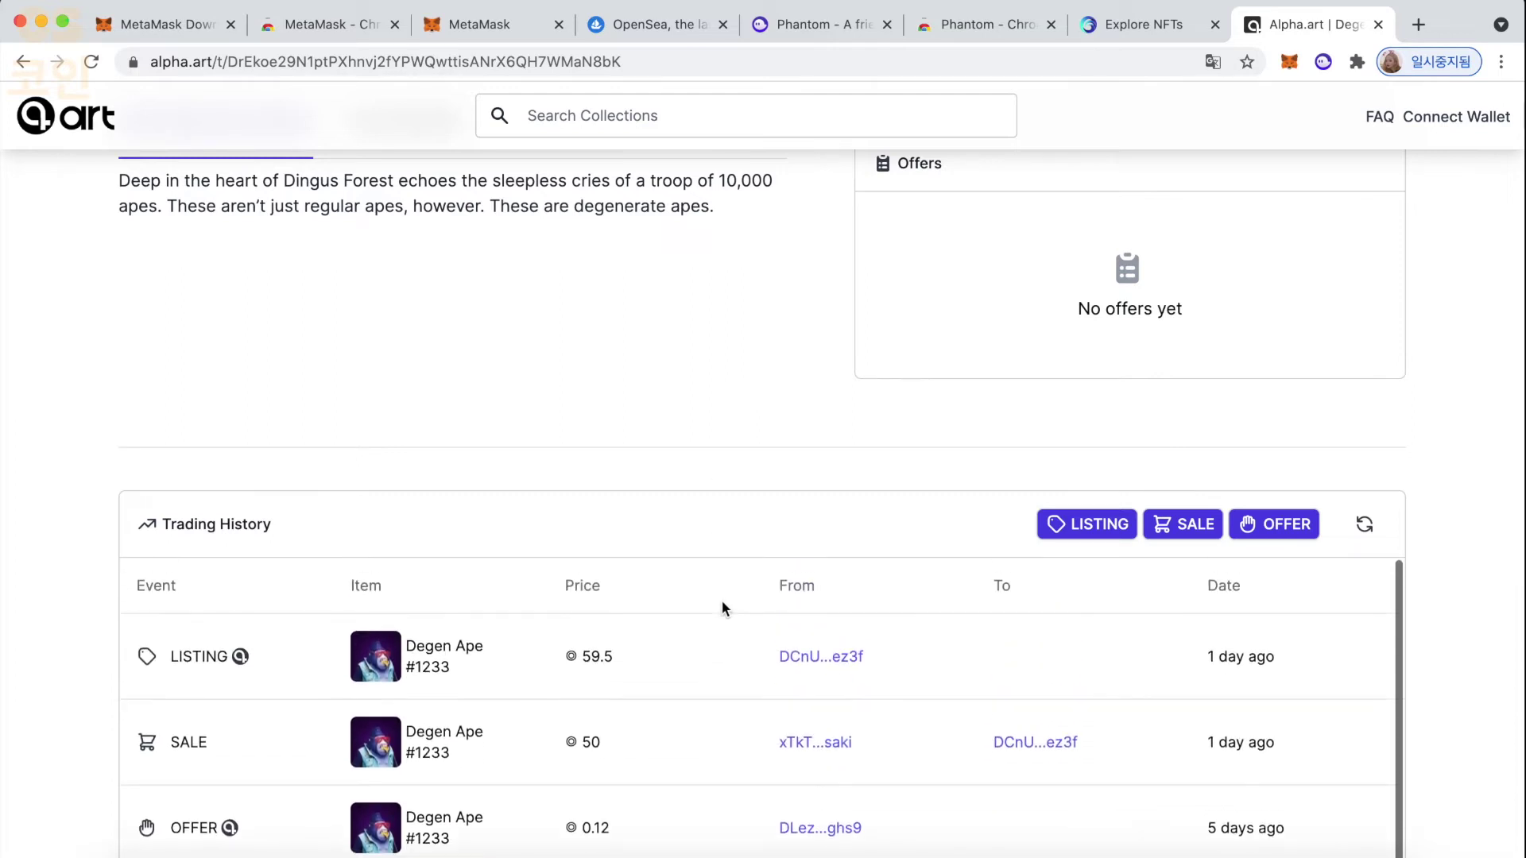
scroll(664, 436, "up", 3)
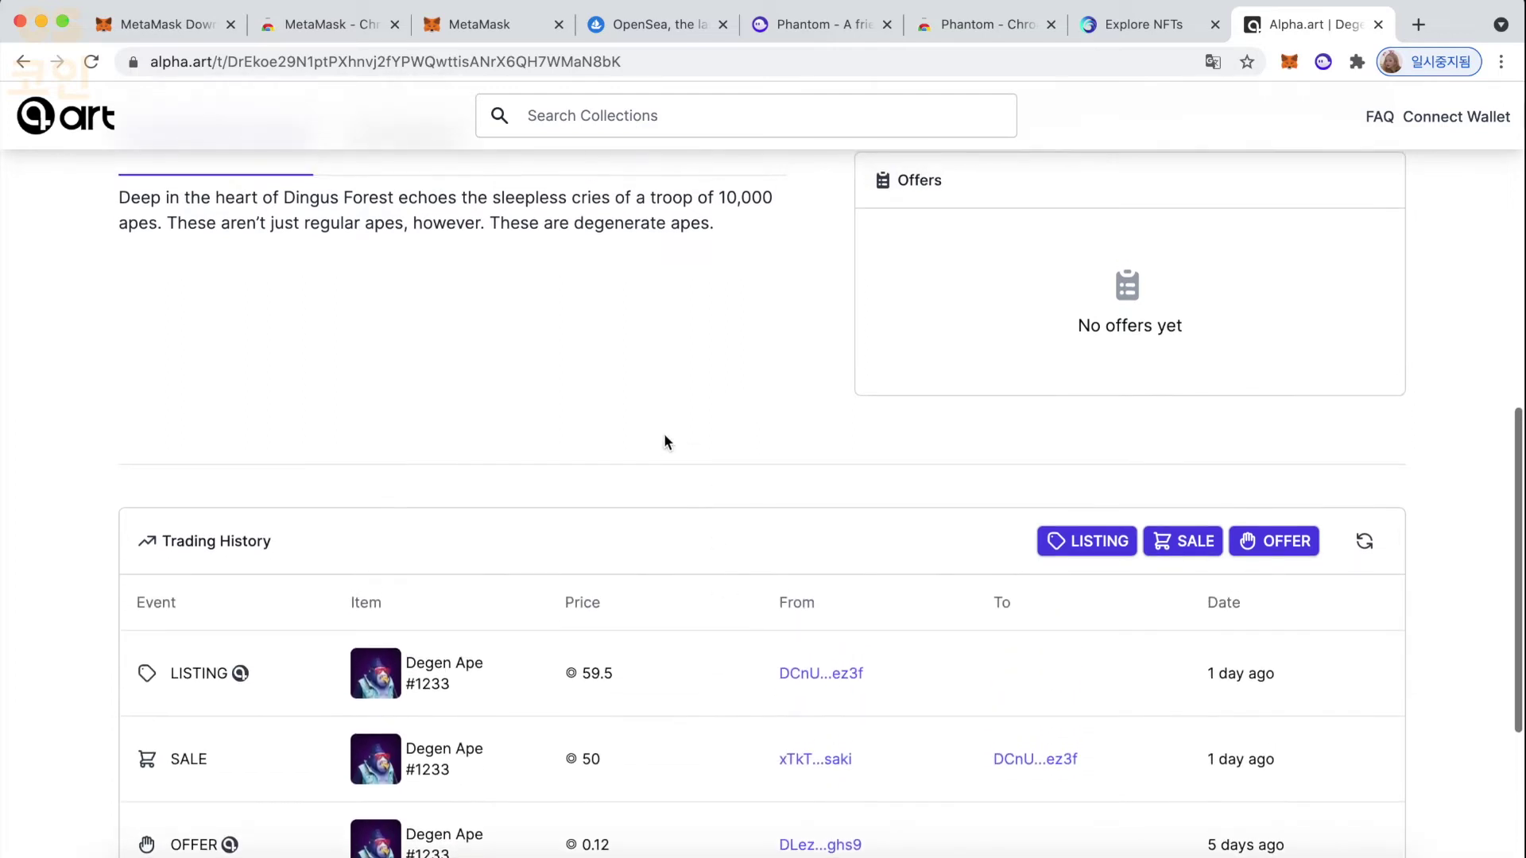
scroll(664, 437, "up", 2)
scroll(665, 437, "down", 6)
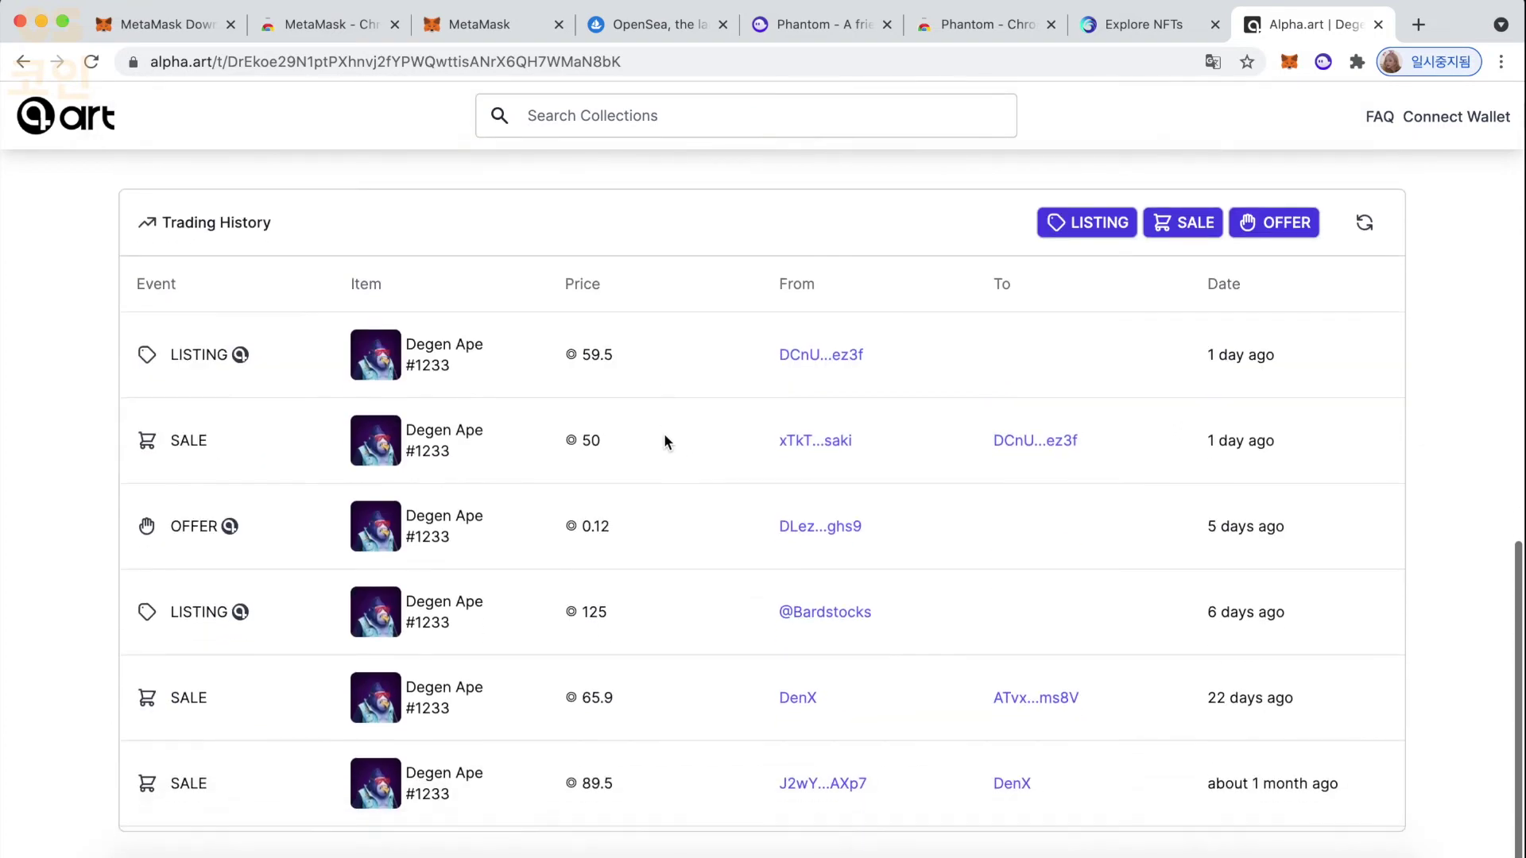
scroll(665, 432, "up", 1)
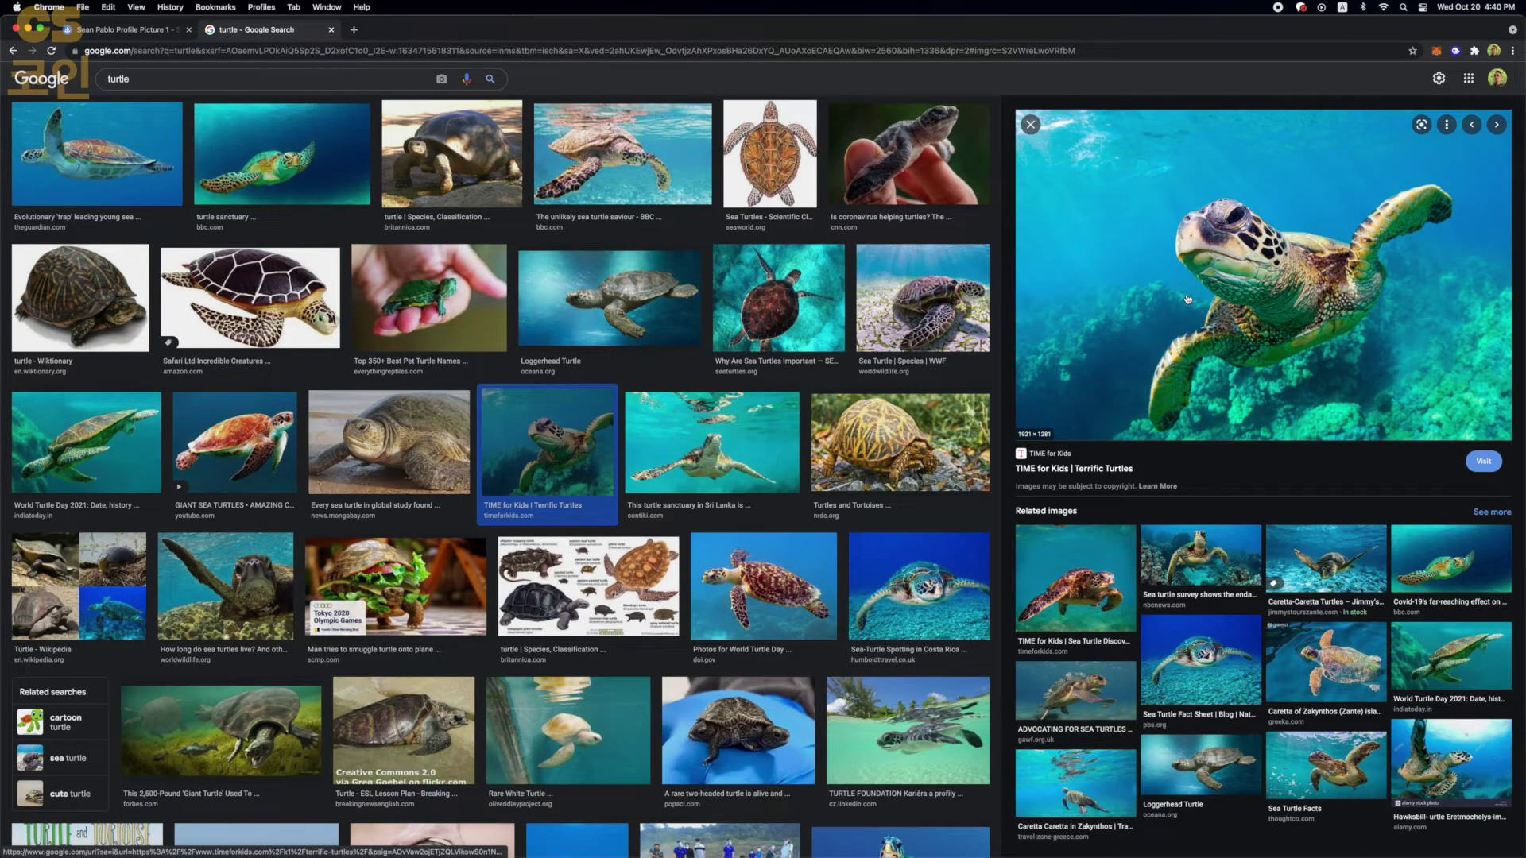
- Save the large sea turtle preview image to the Desktop as turtle1
right_click(1187, 299)
left_click(1224, 434)
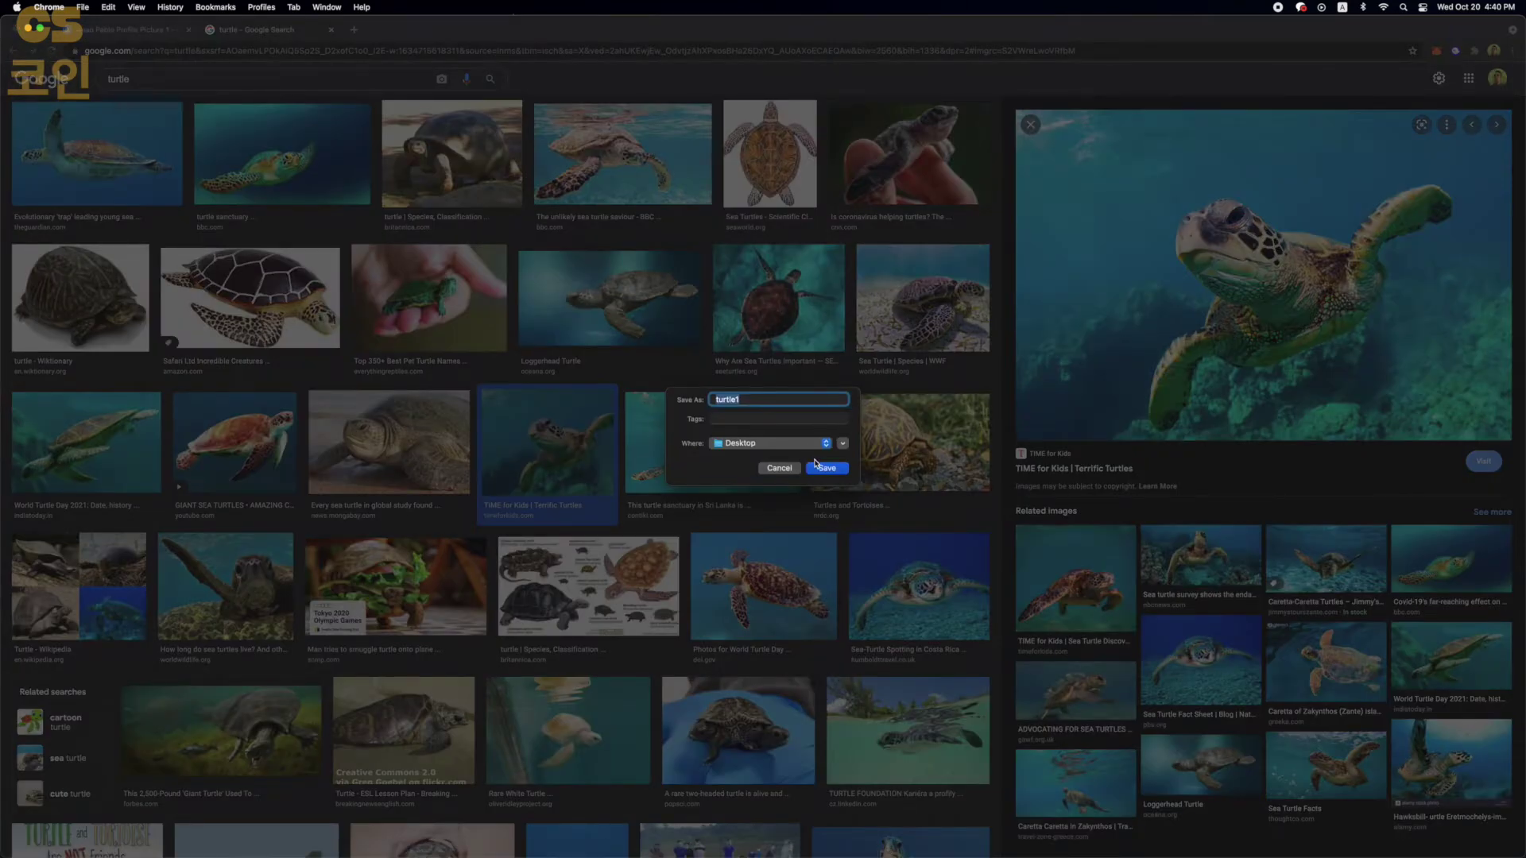
left_click(831, 474)
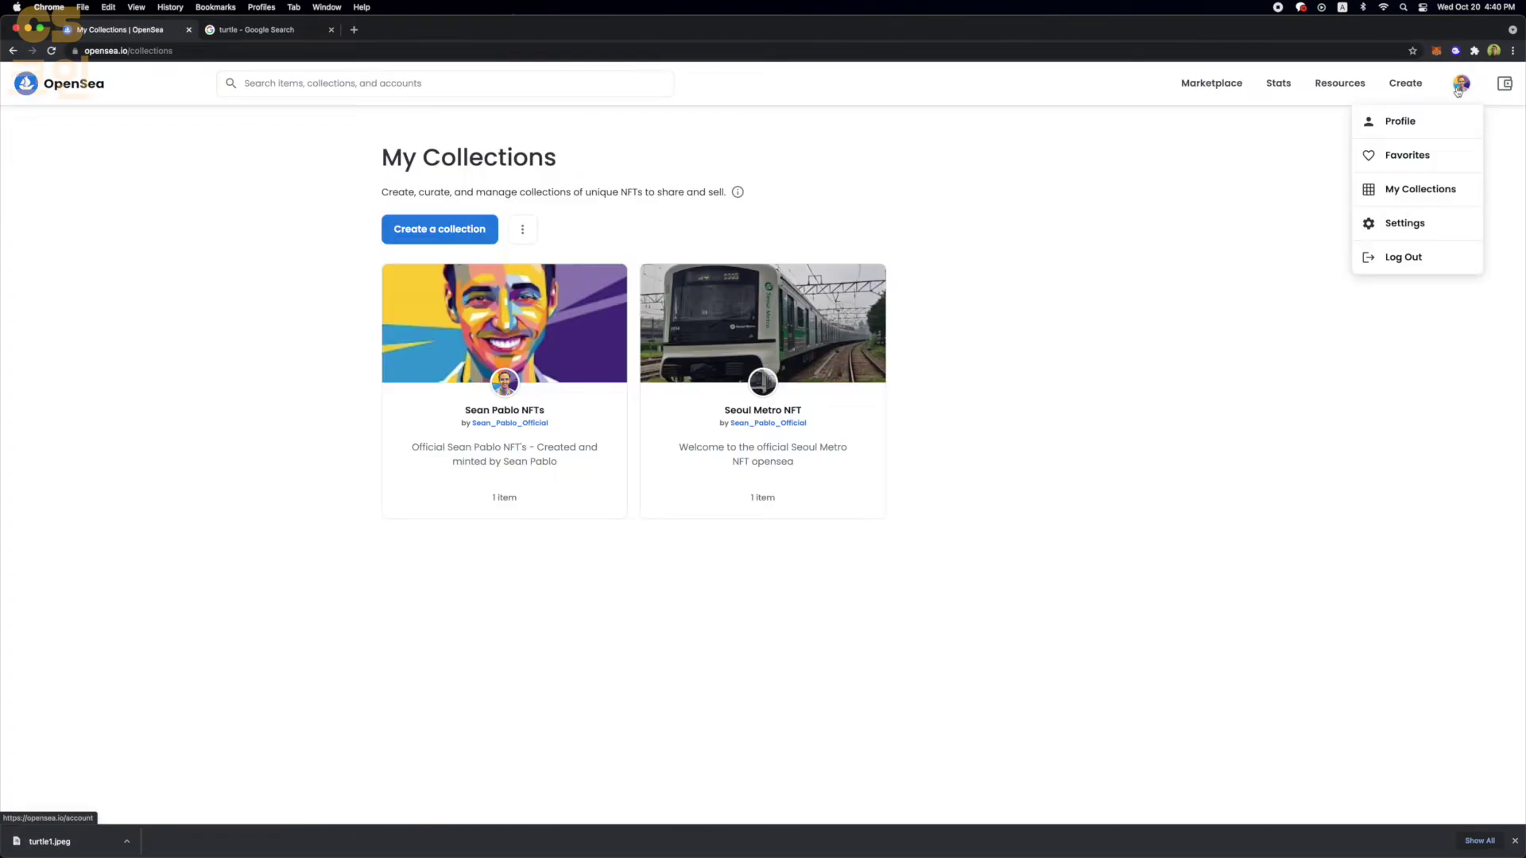
- From My Collections, start a new collection using turtle1.jpeg as its logo image
left_click(1437, 192)
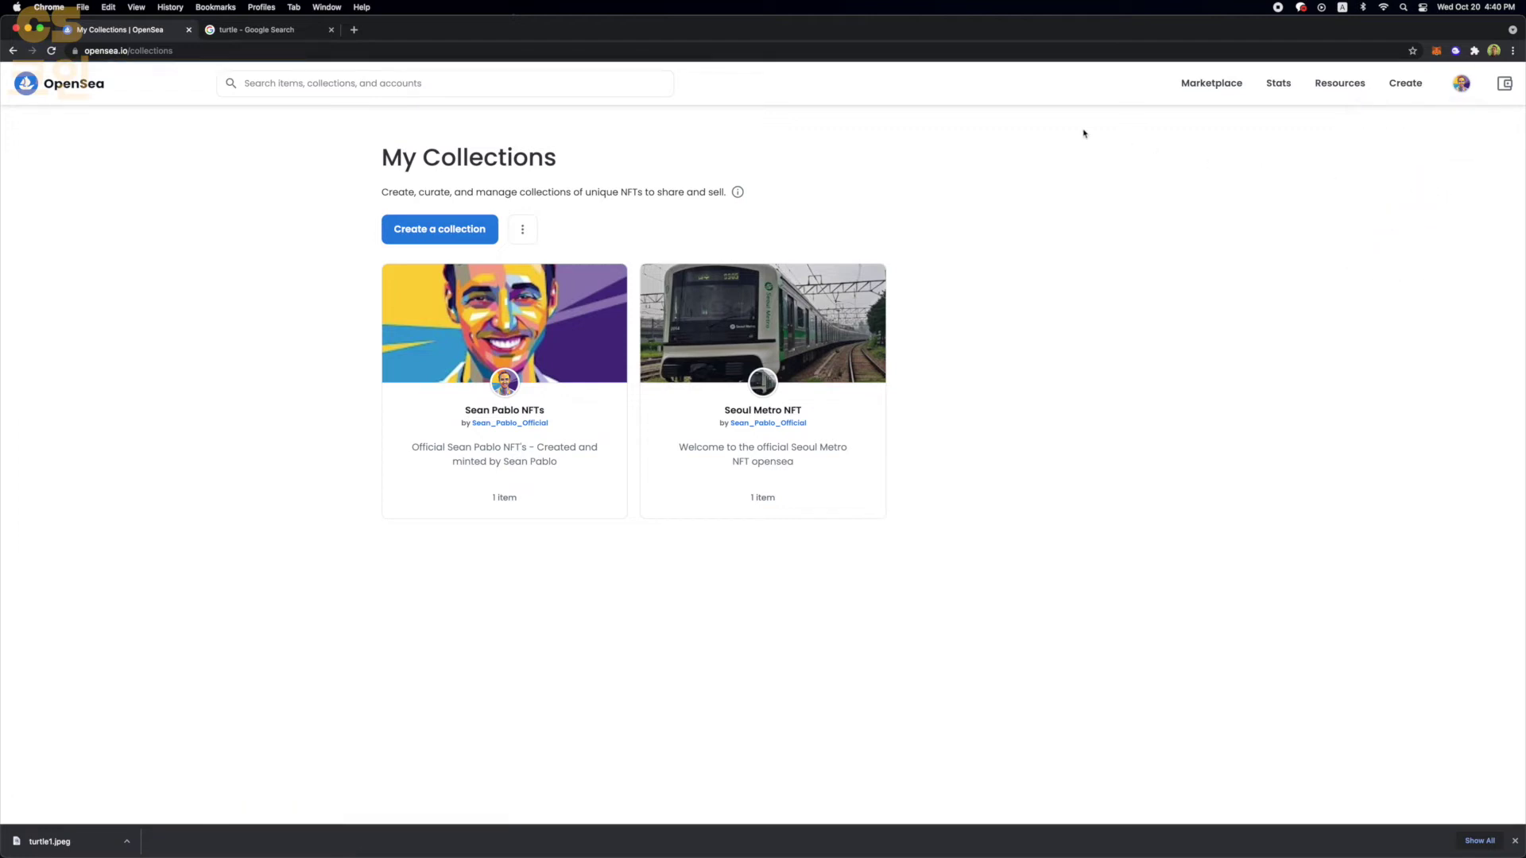
left_click(454, 236)
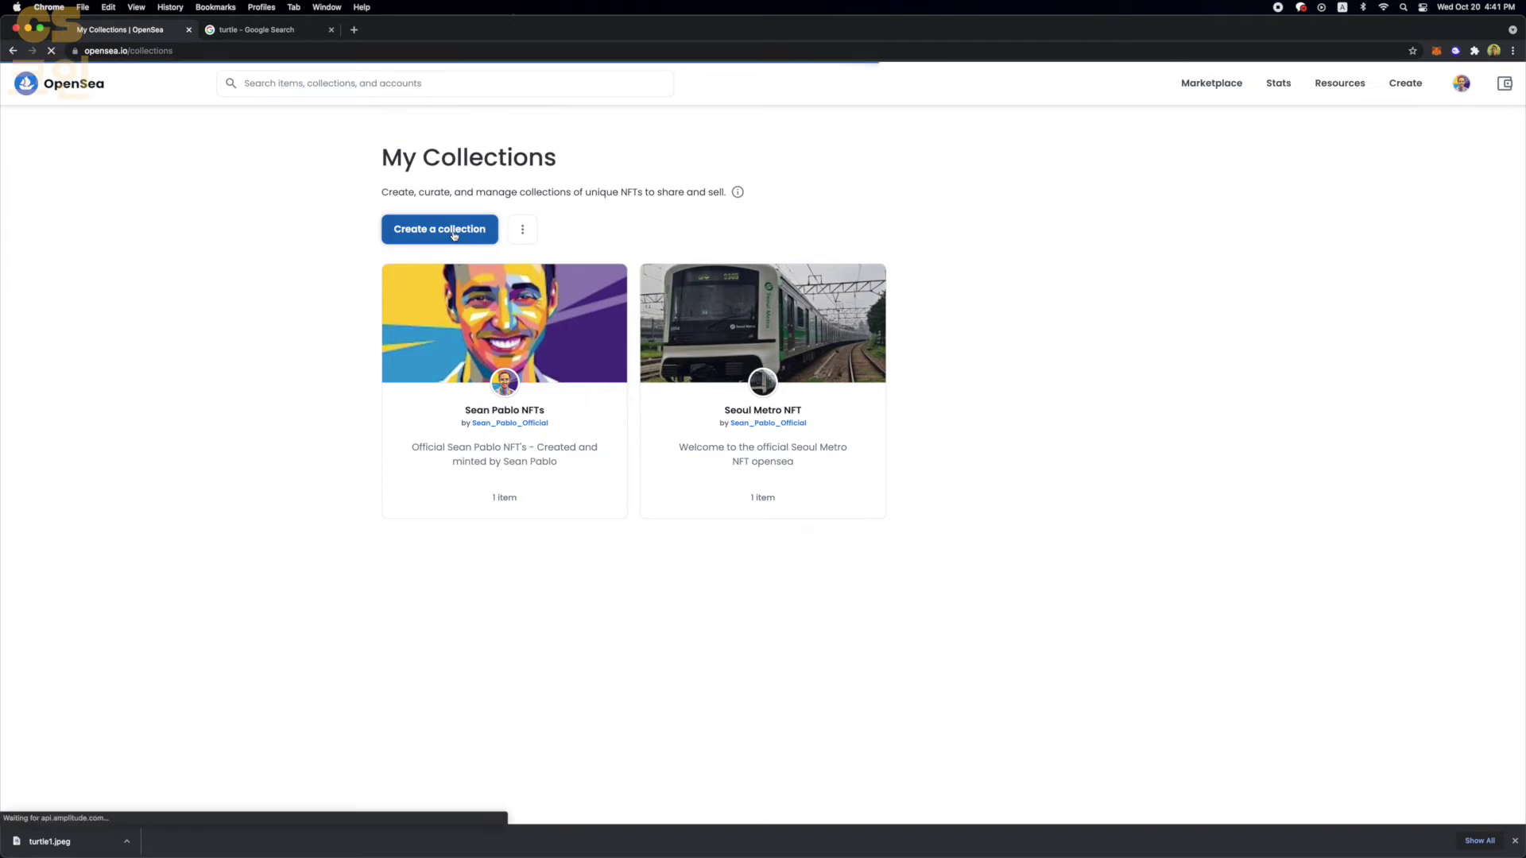
left_click(594, 278)
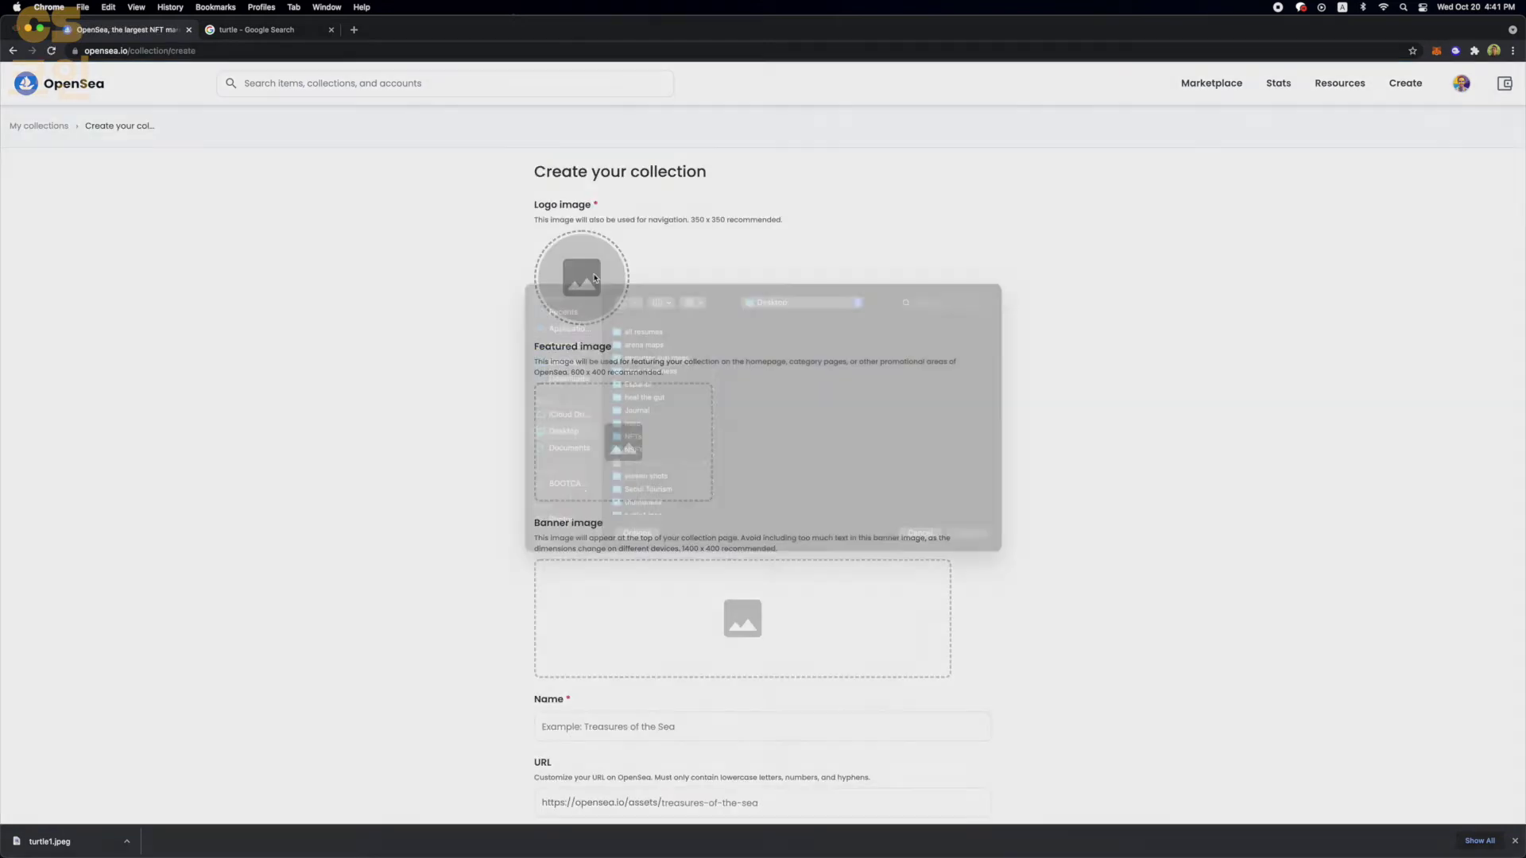
scroll(647, 475, "down", 2)
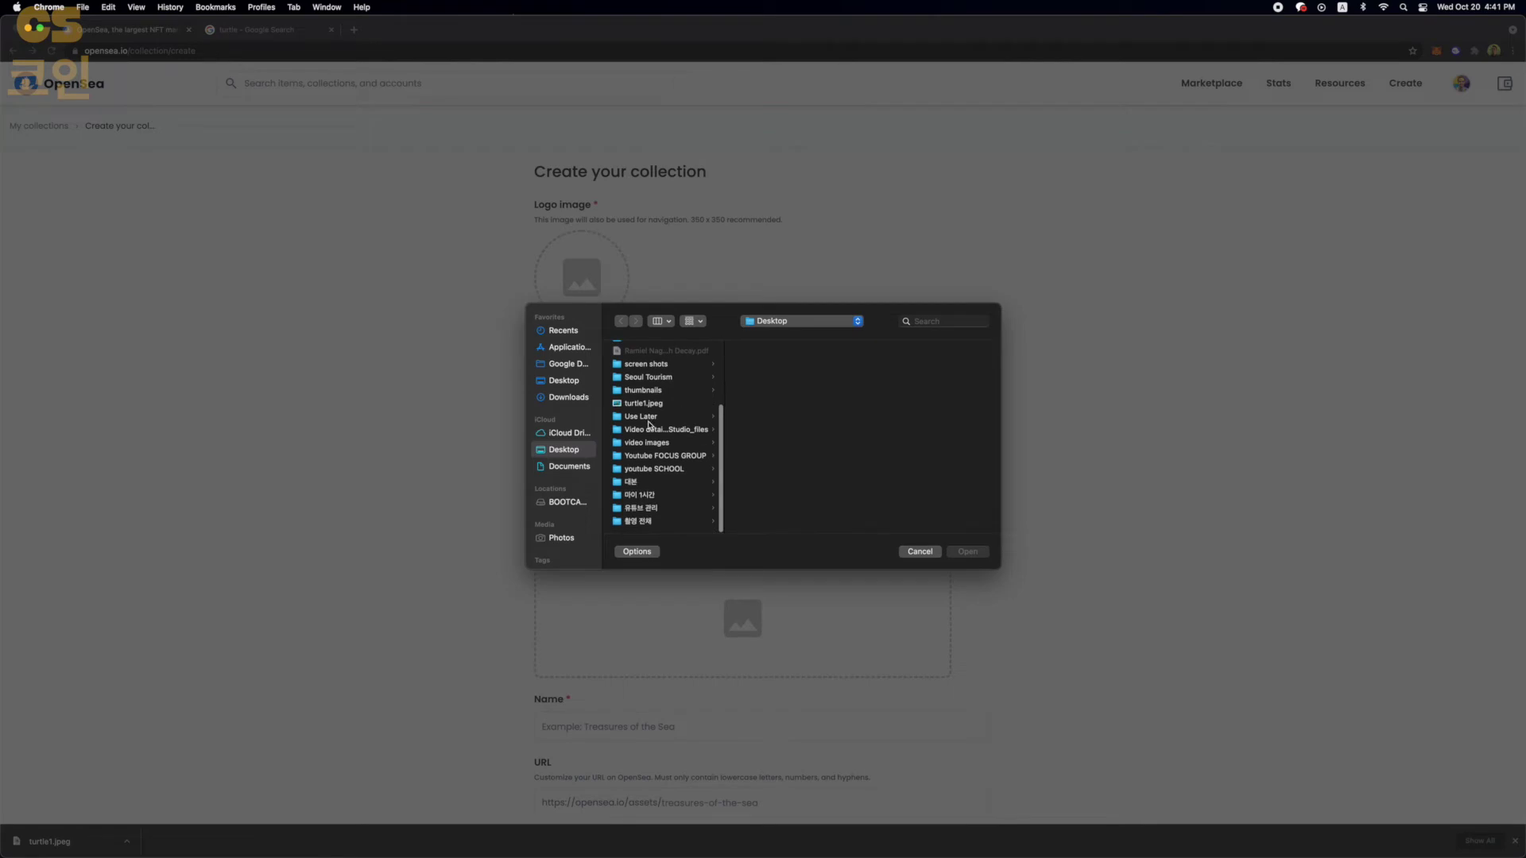
left_click(648, 403)
double_click(647, 403)
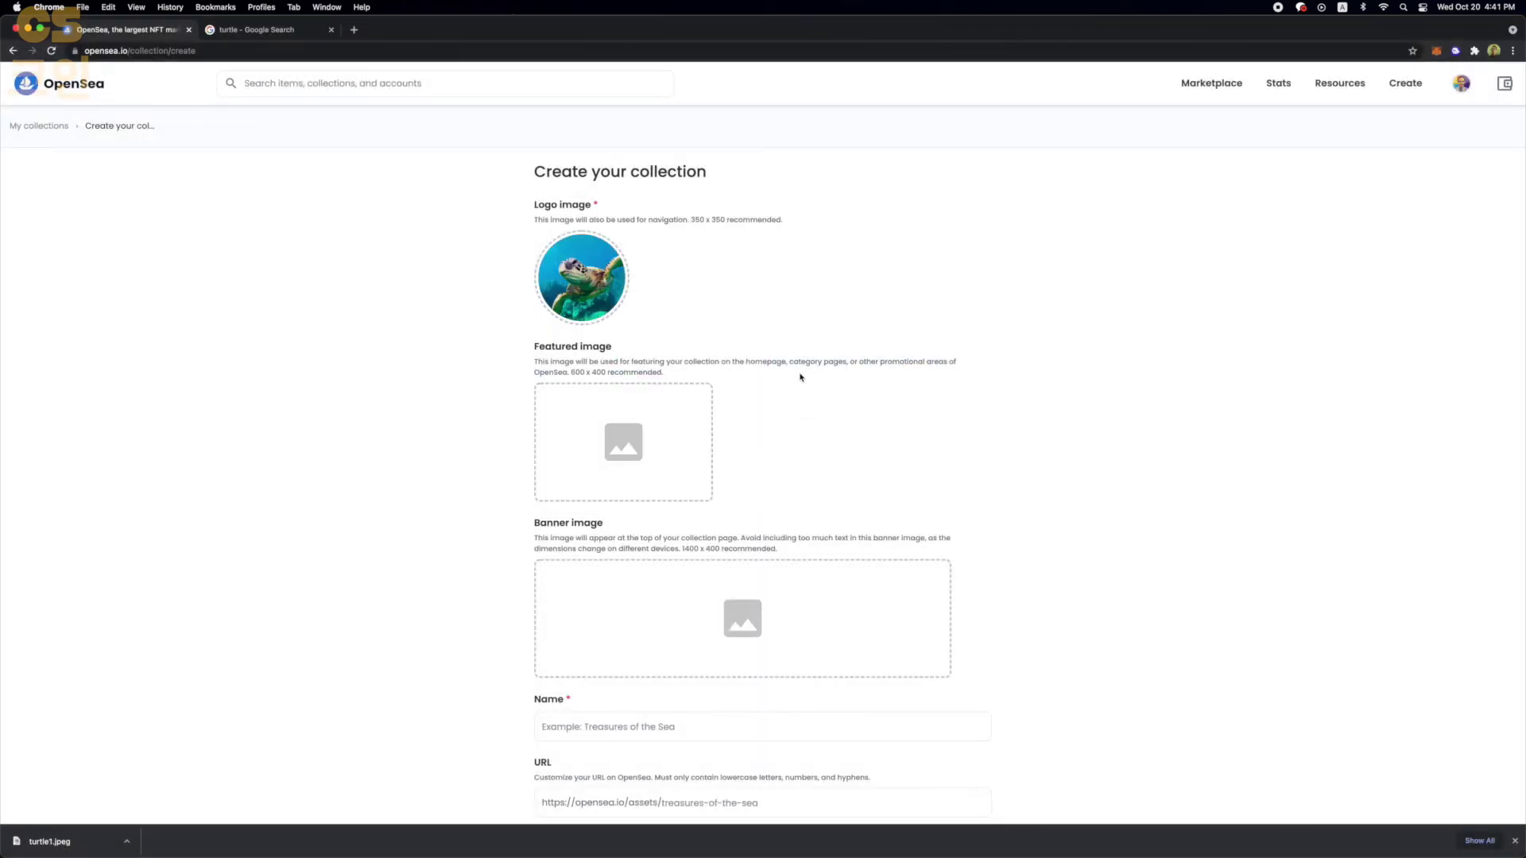
- Name the collection 'Turtle POWER 123' and describe it as the best turtle NFT collection
scroll(801, 378, "down", 5)
left_click(609, 529)
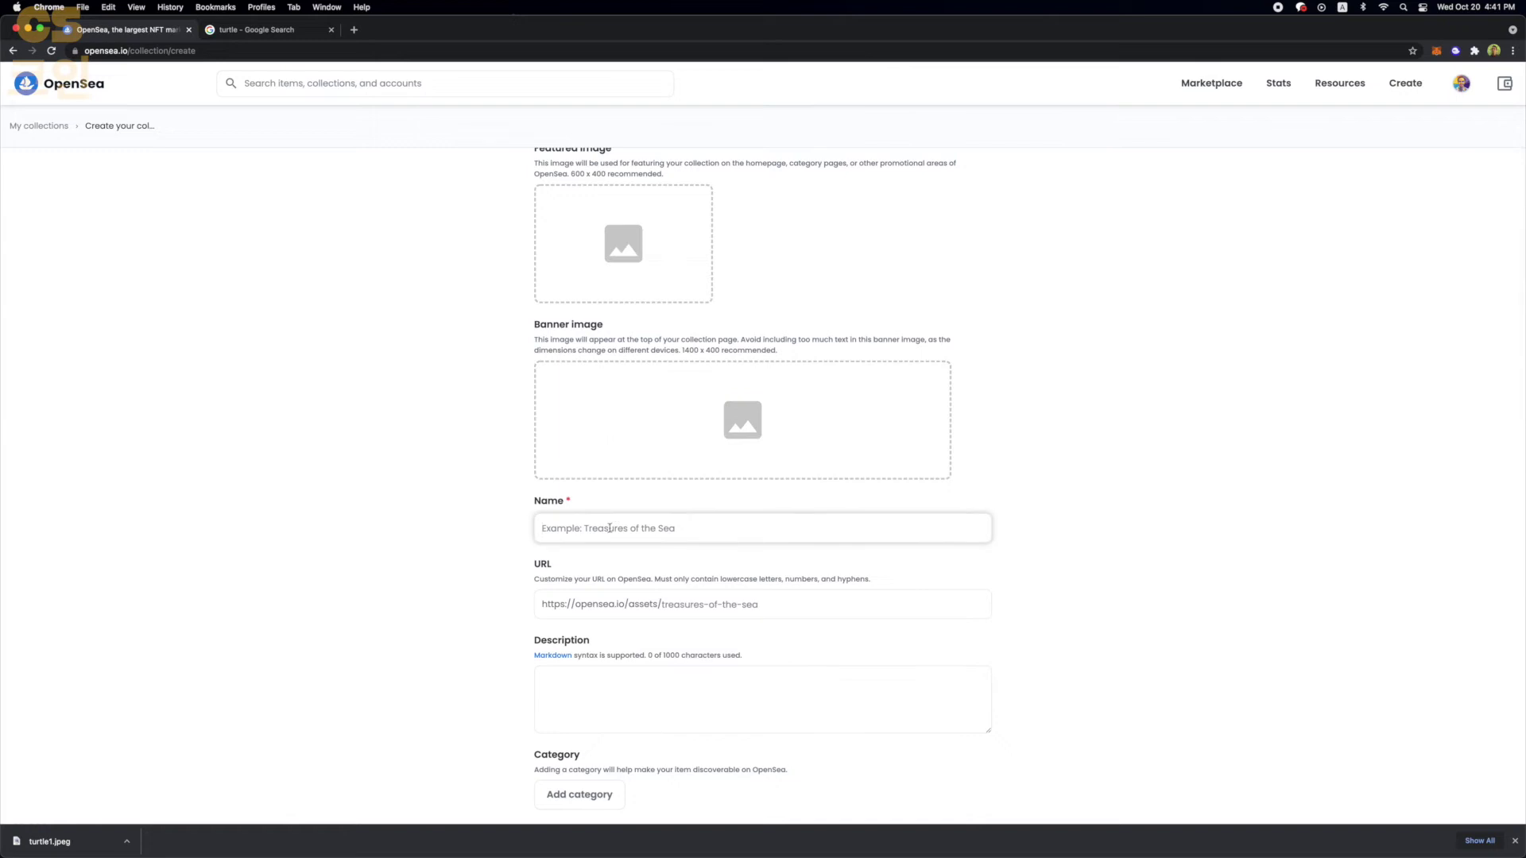
type("Turtle POWER")
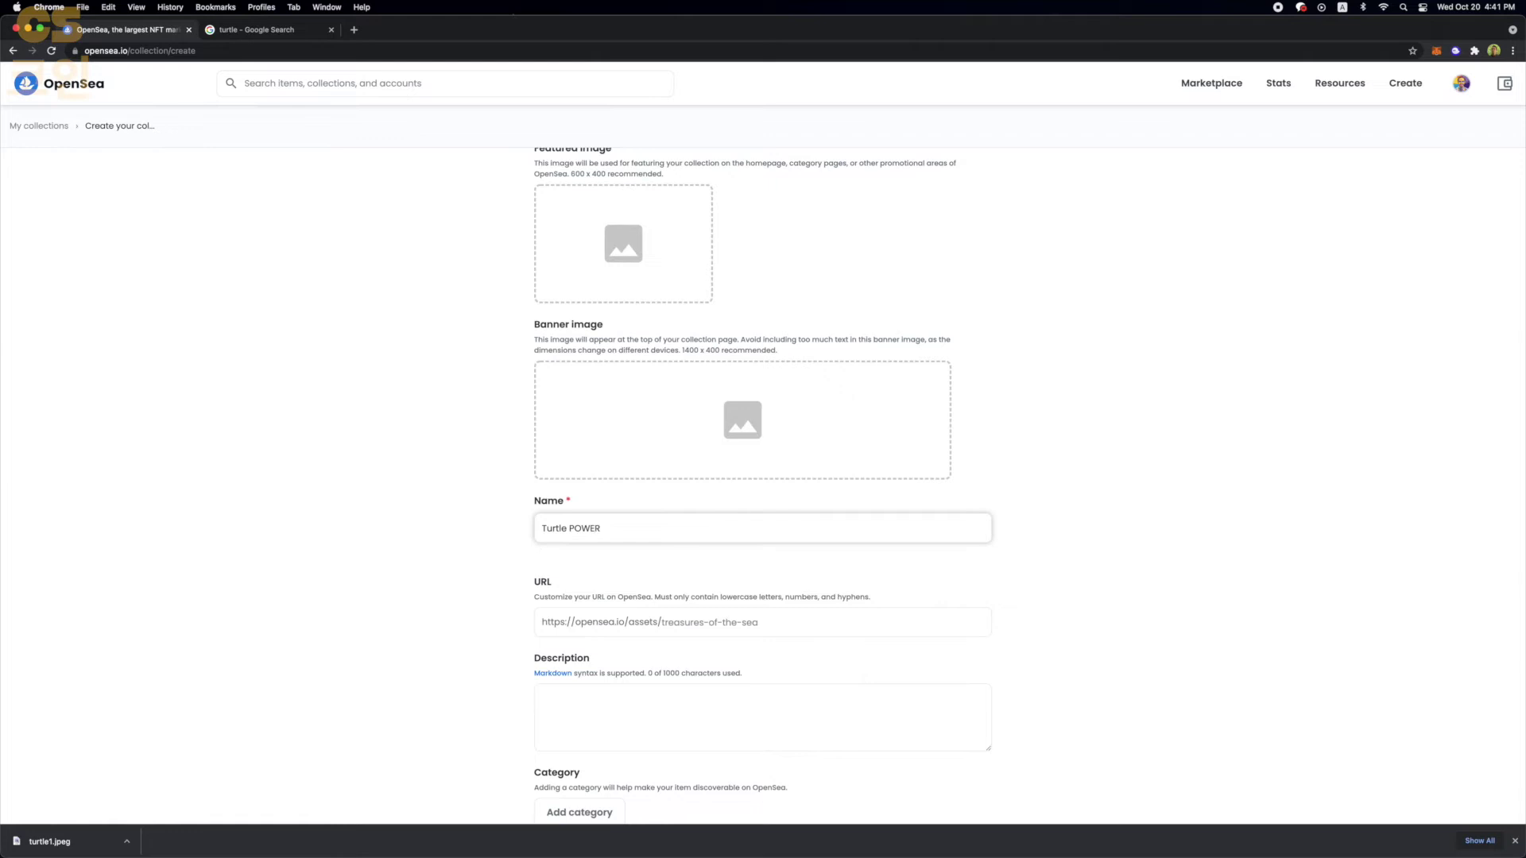
scroll(575, 362, "down", 2)
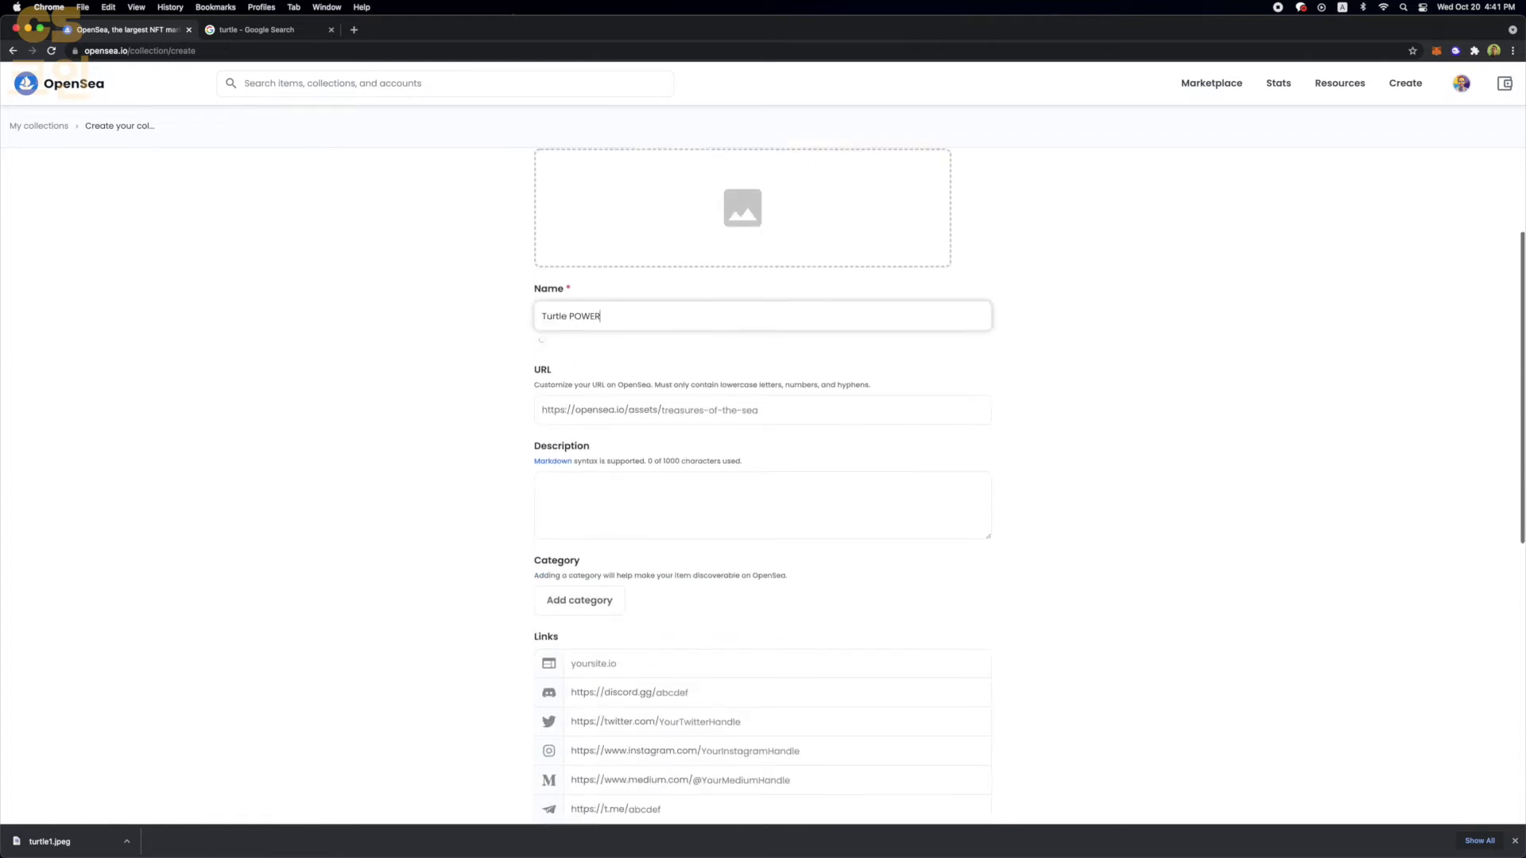
scroll(576, 362, "up", 3)
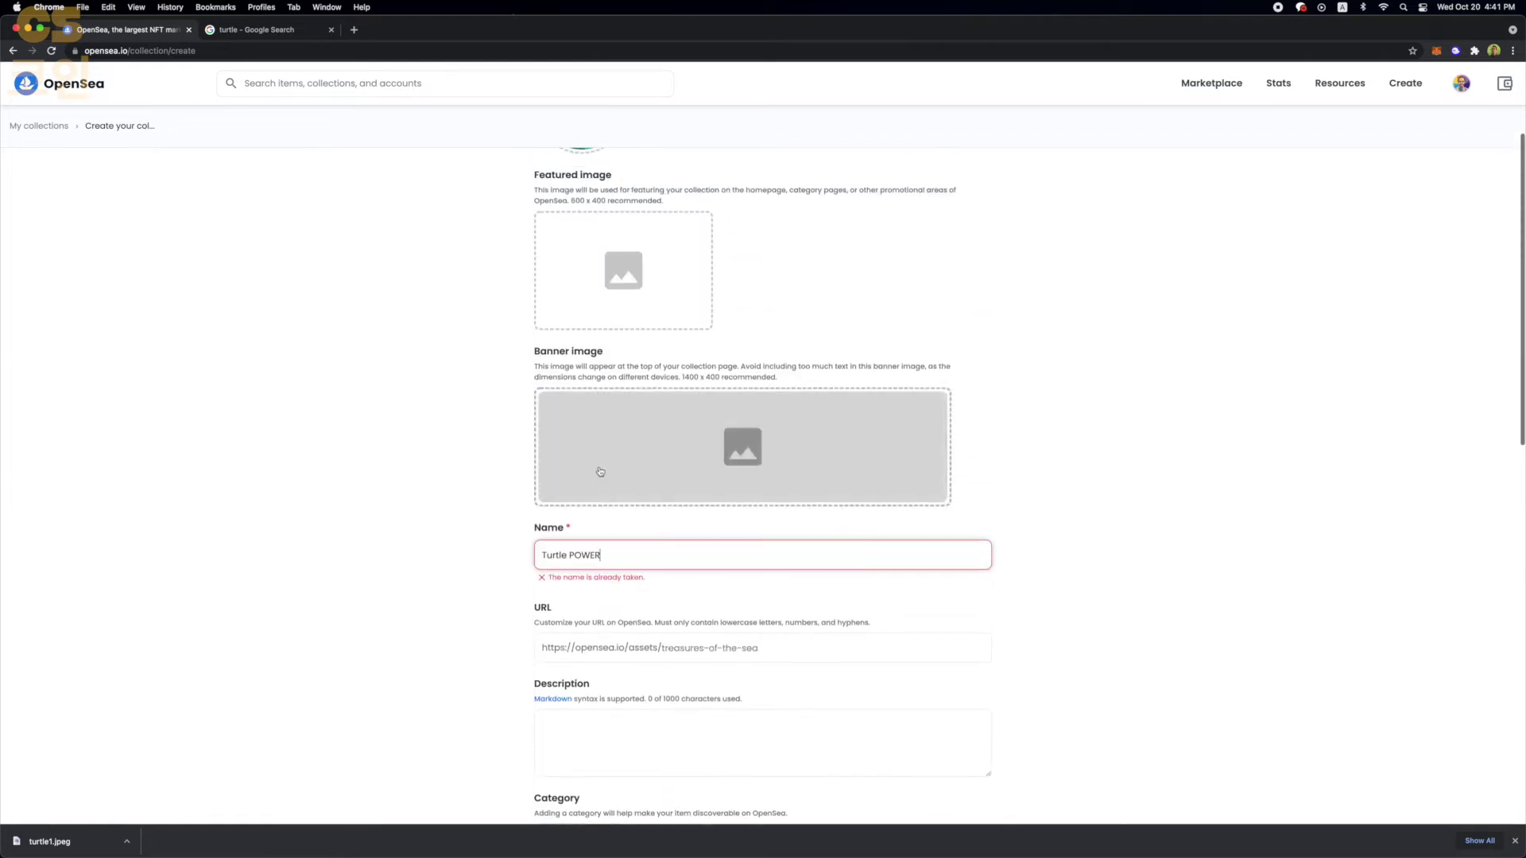
type("urtle POWER")
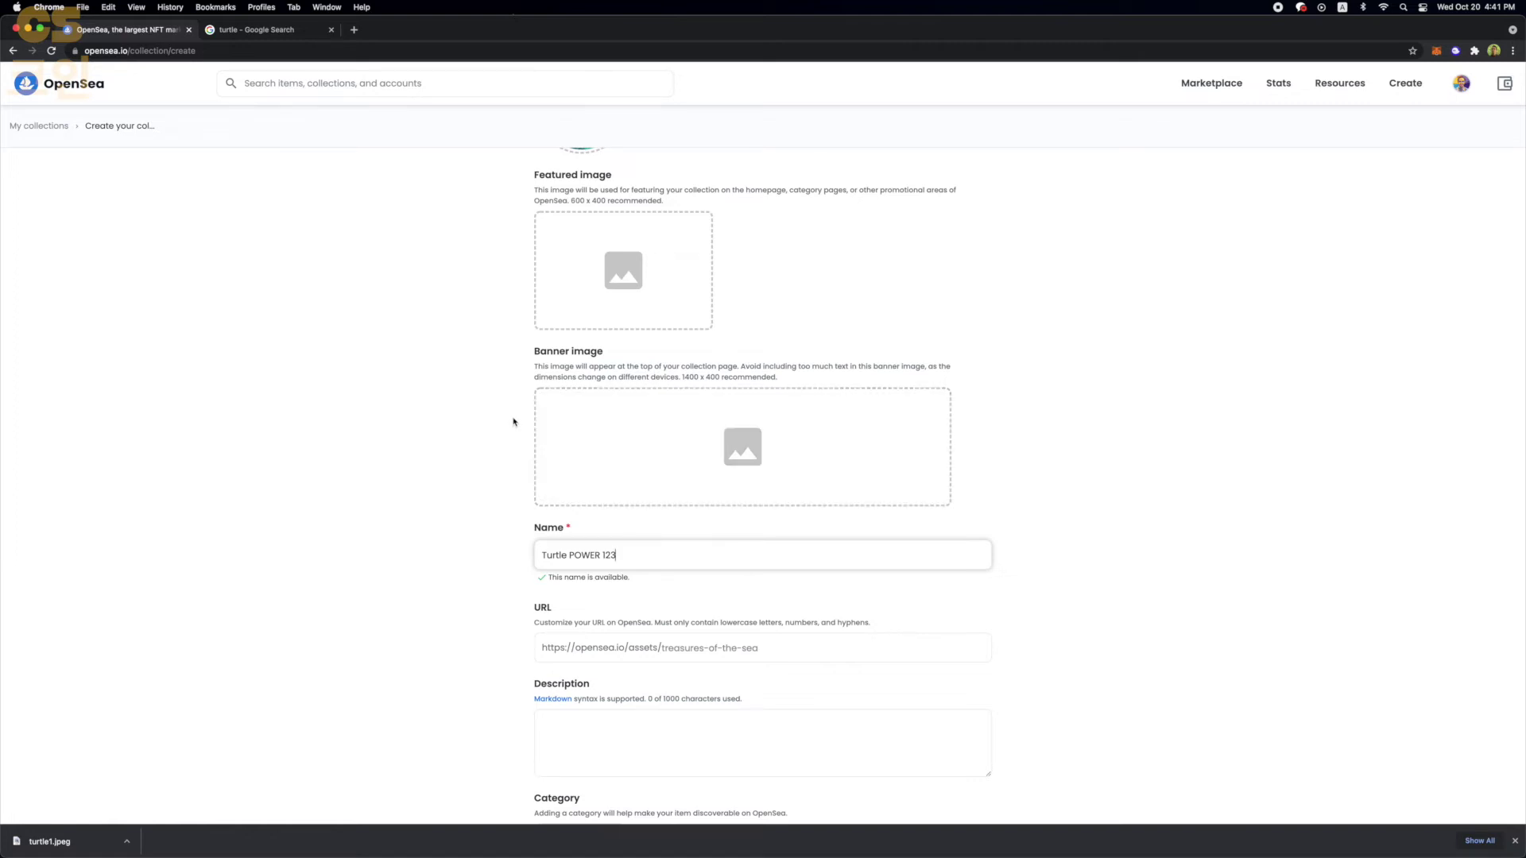
scroll(514, 422, "up", 3)
scroll(513, 423, "up", 1)
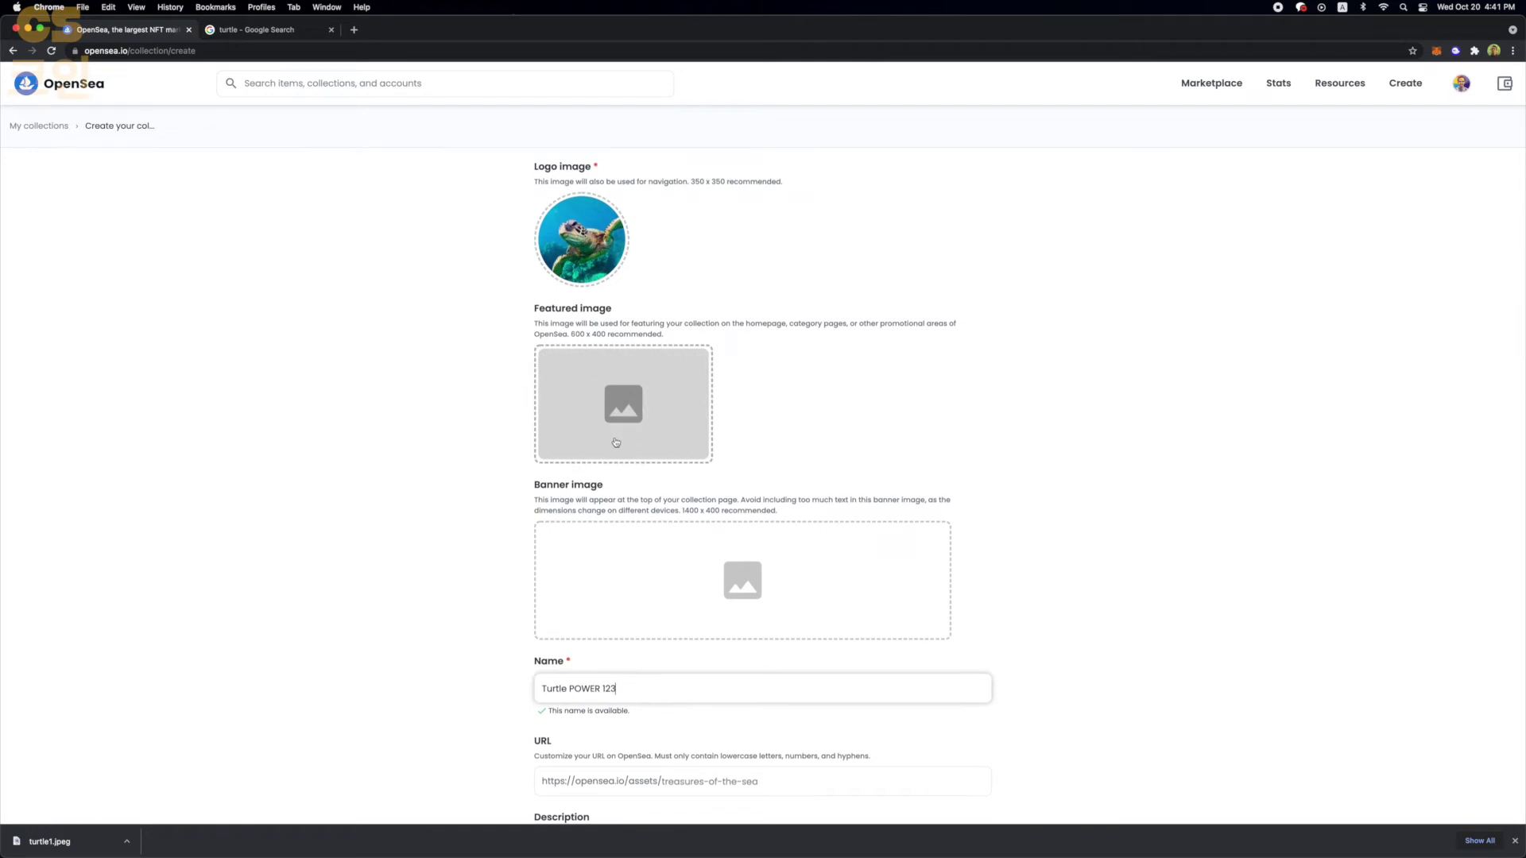
scroll(617, 439, "down", 5)
scroll(621, 484, "down", 1)
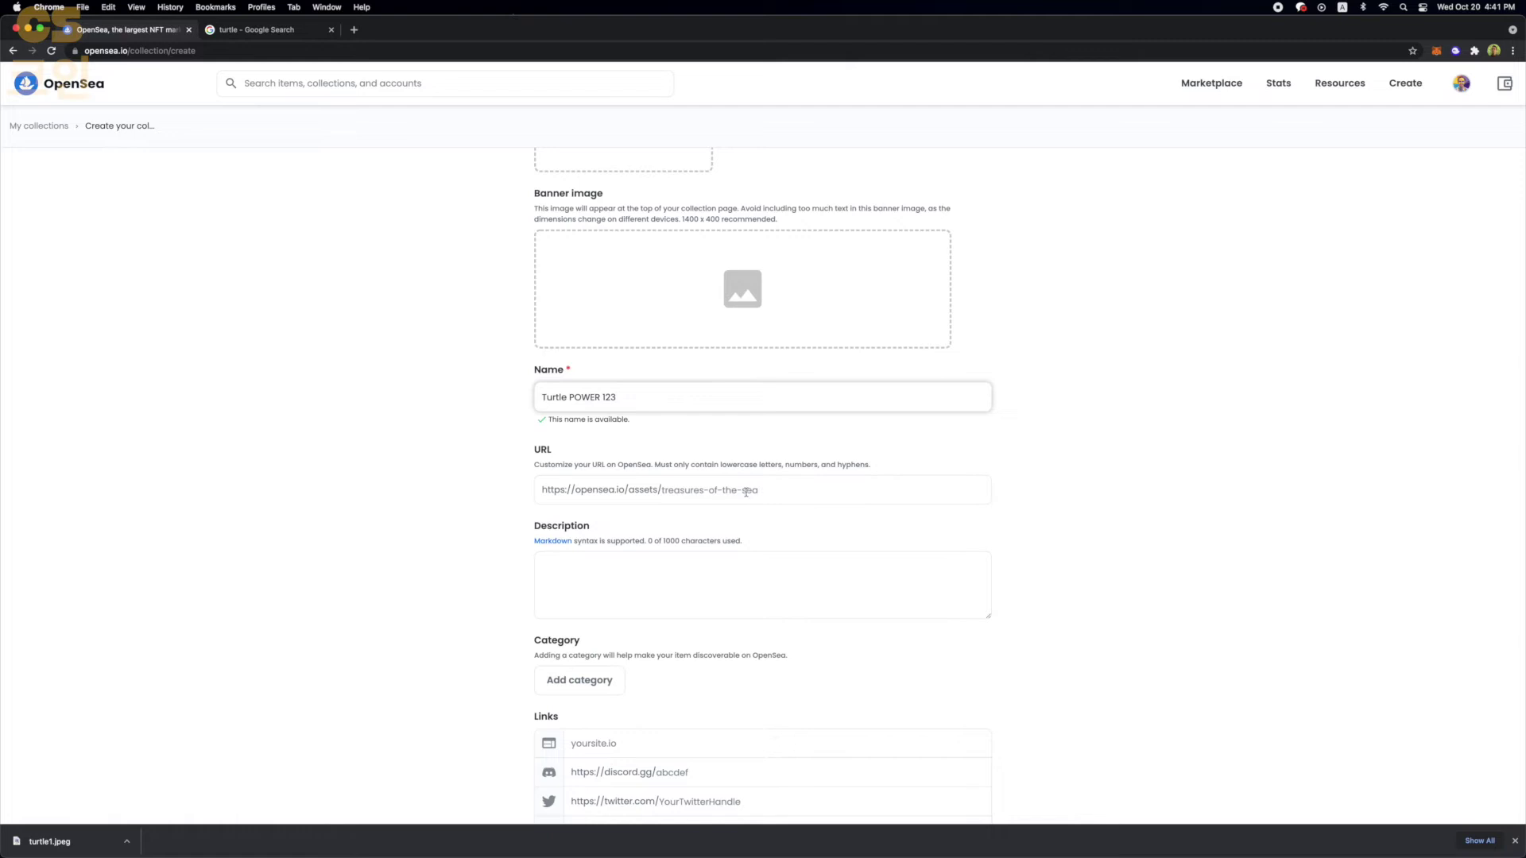
scroll(580, 505, "down", 3)
left_click(607, 486)
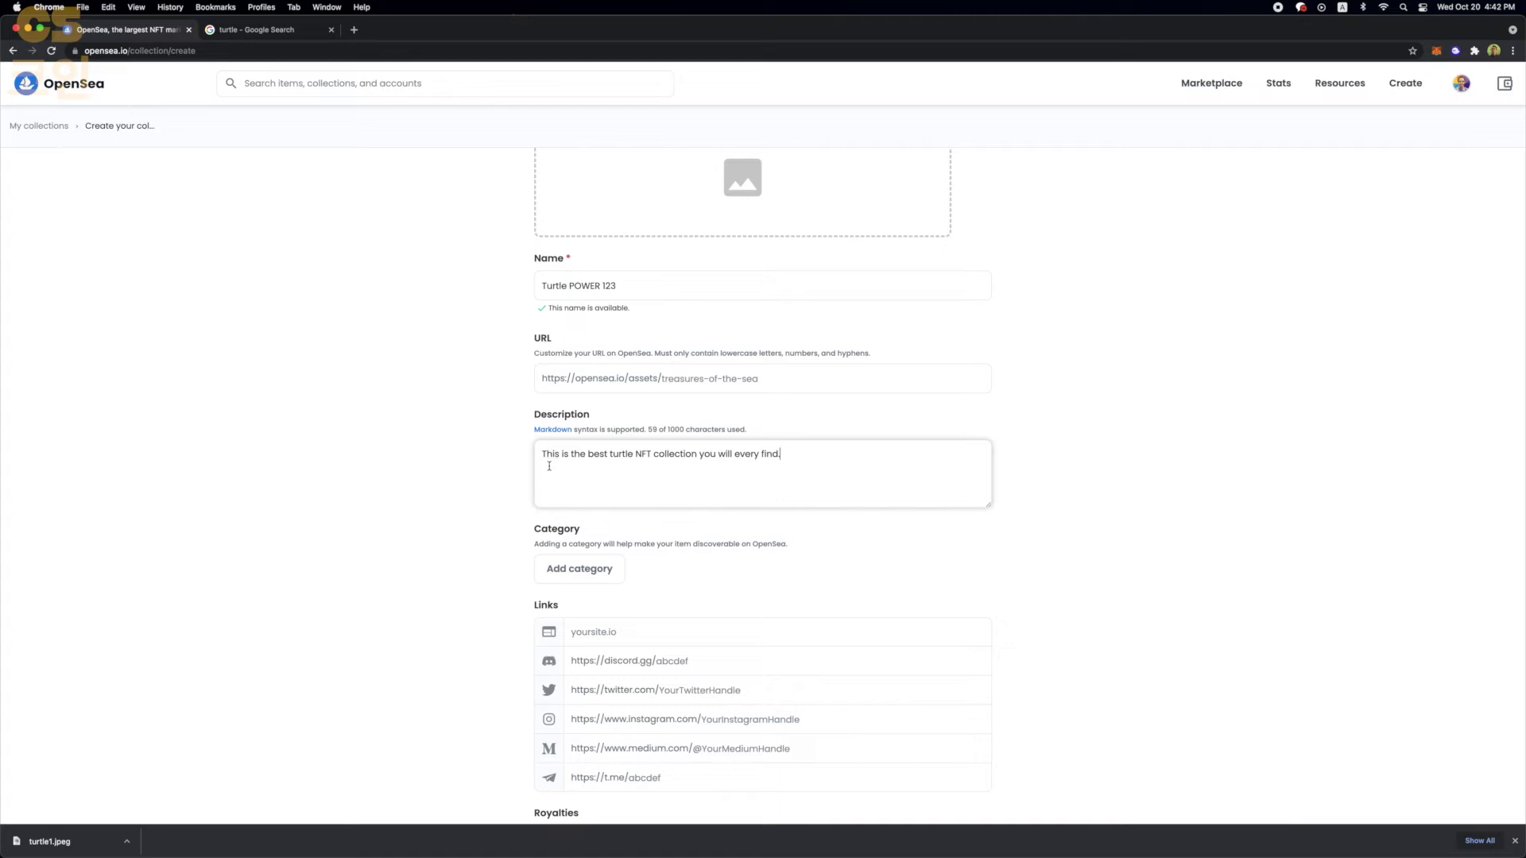
scroll(788, 465, "down", 2)
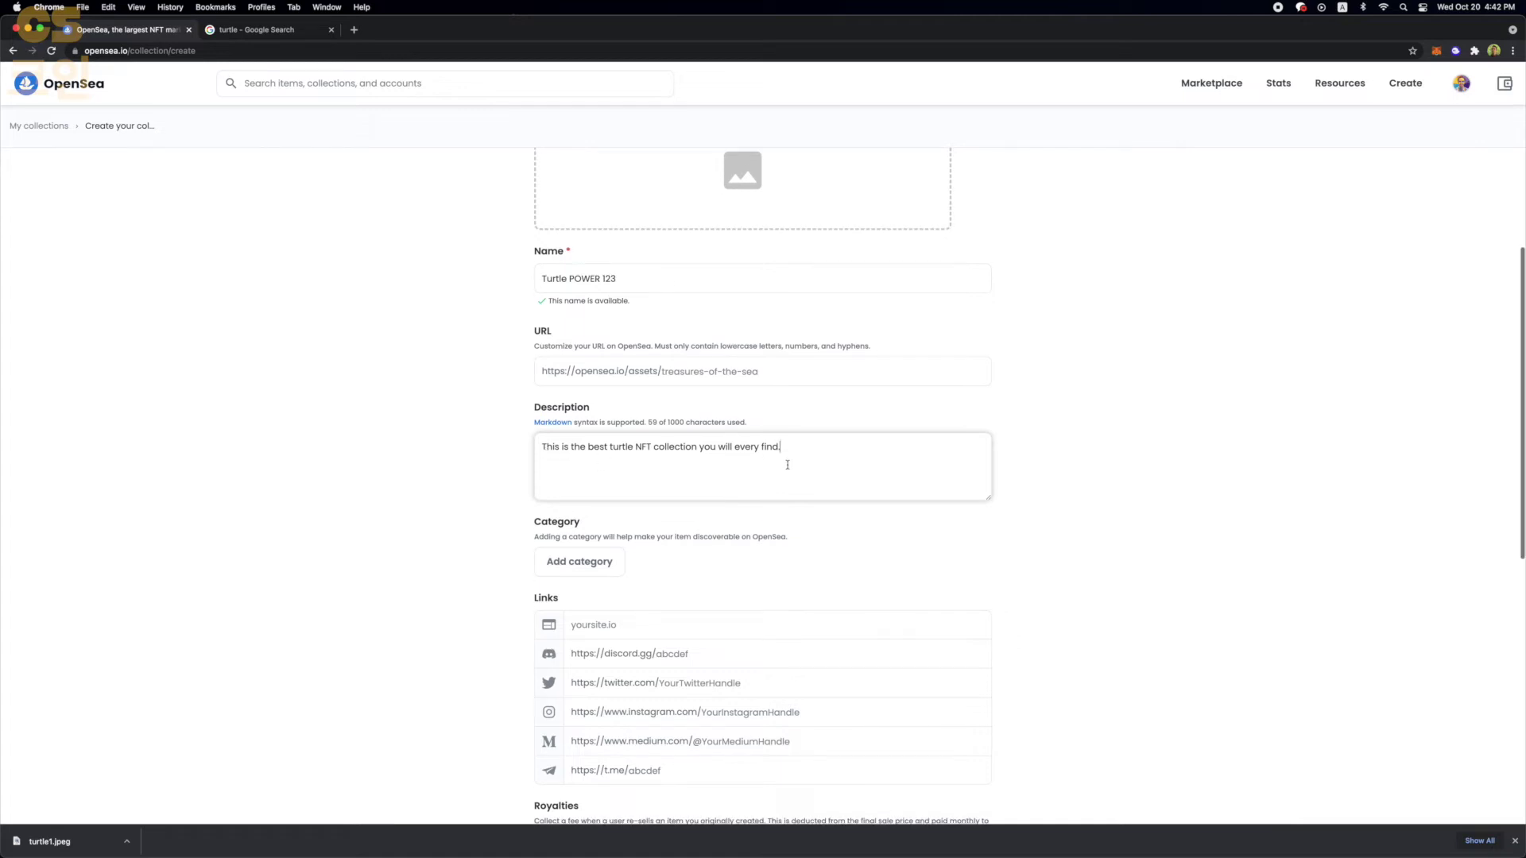
- Set the collection's category to Art
left_click(588, 545)
scroll(589, 576, "down", 2)
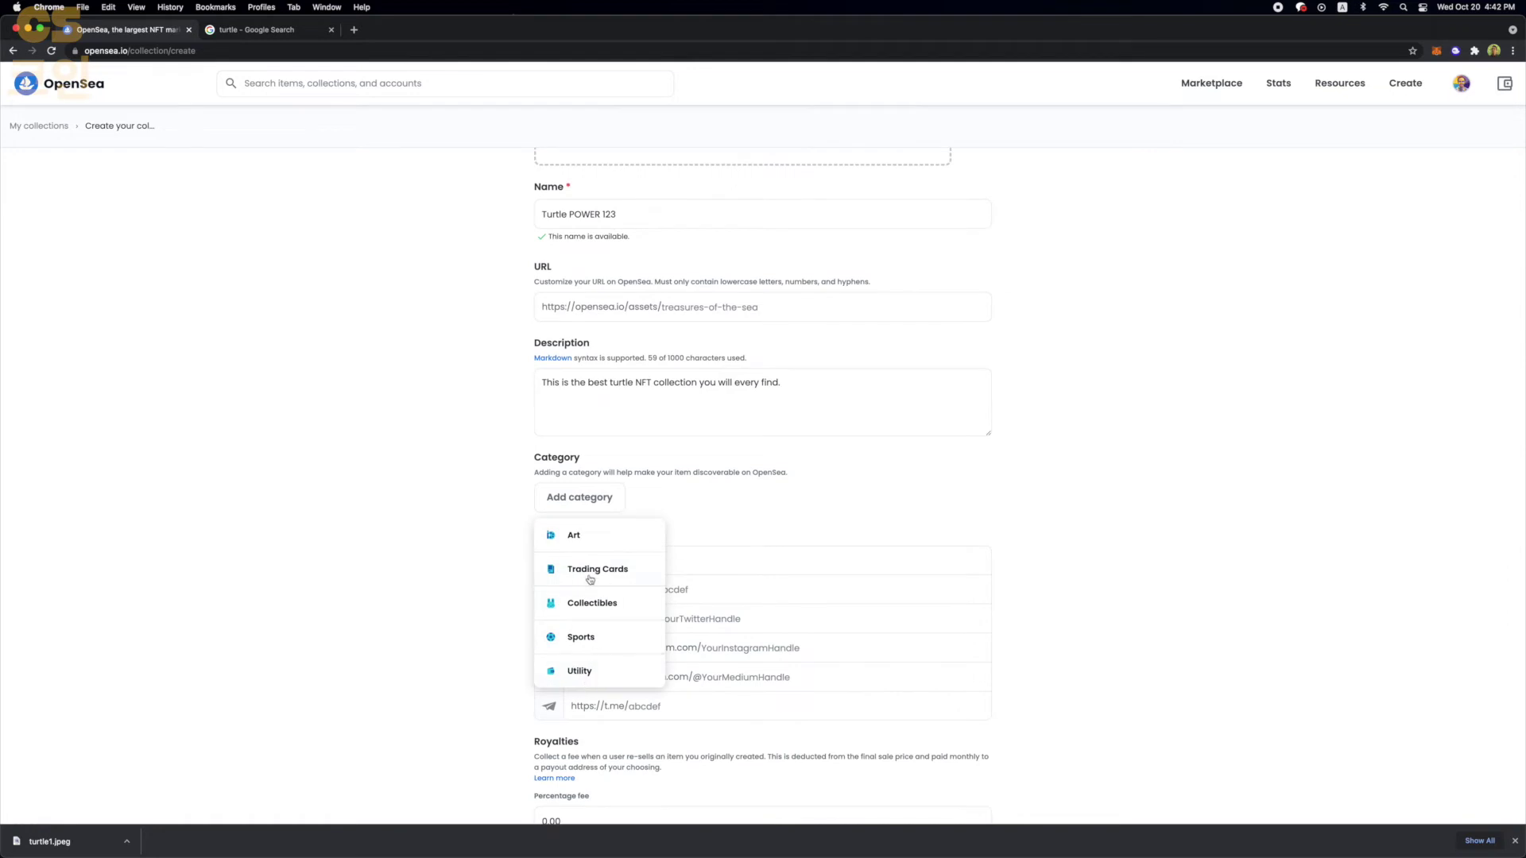
left_click(588, 542)
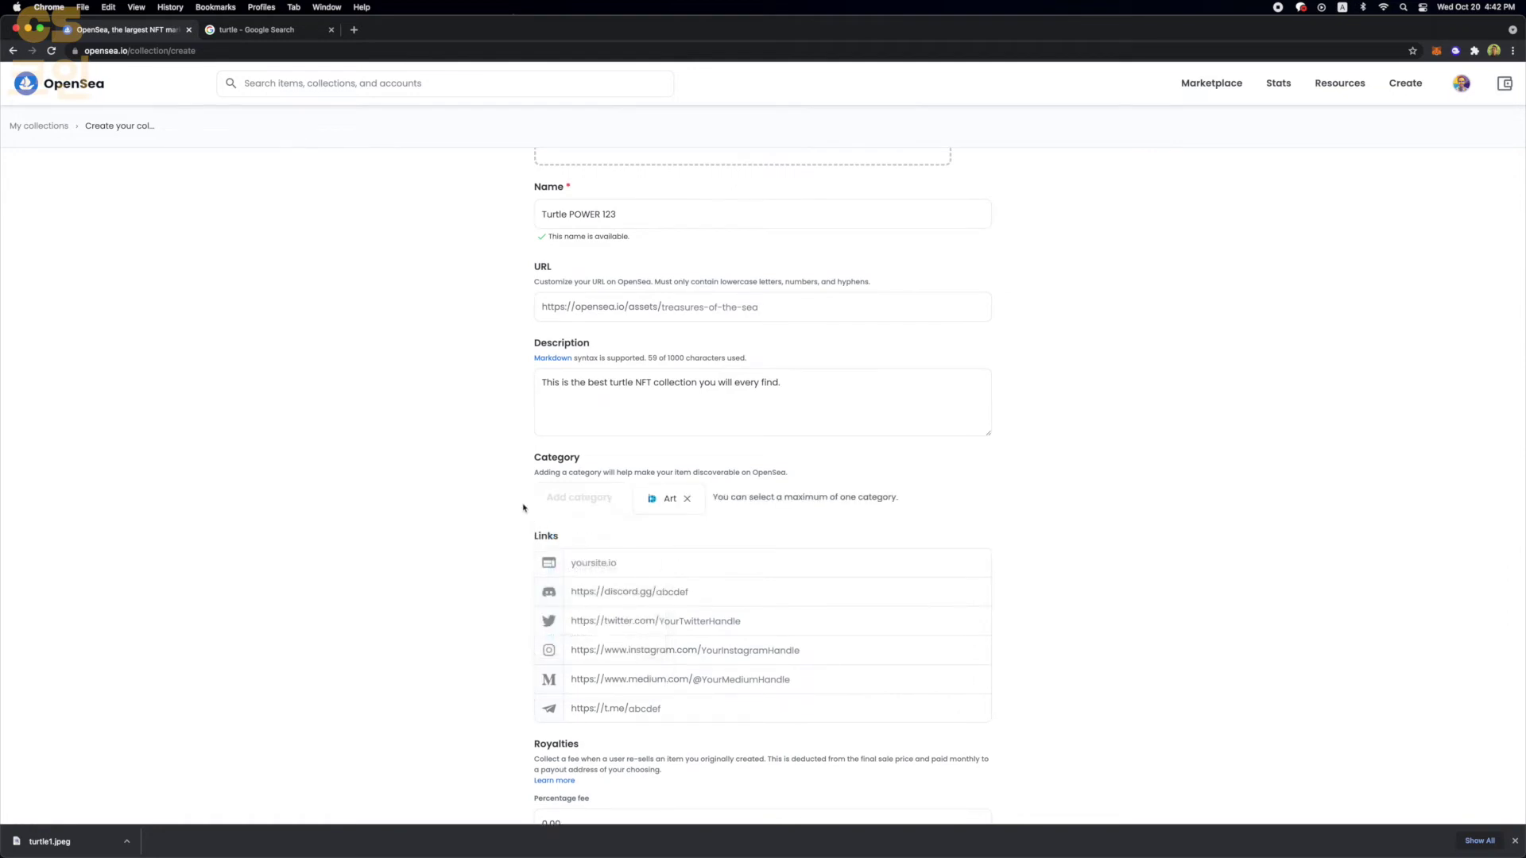
scroll(504, 499, "down", 3)
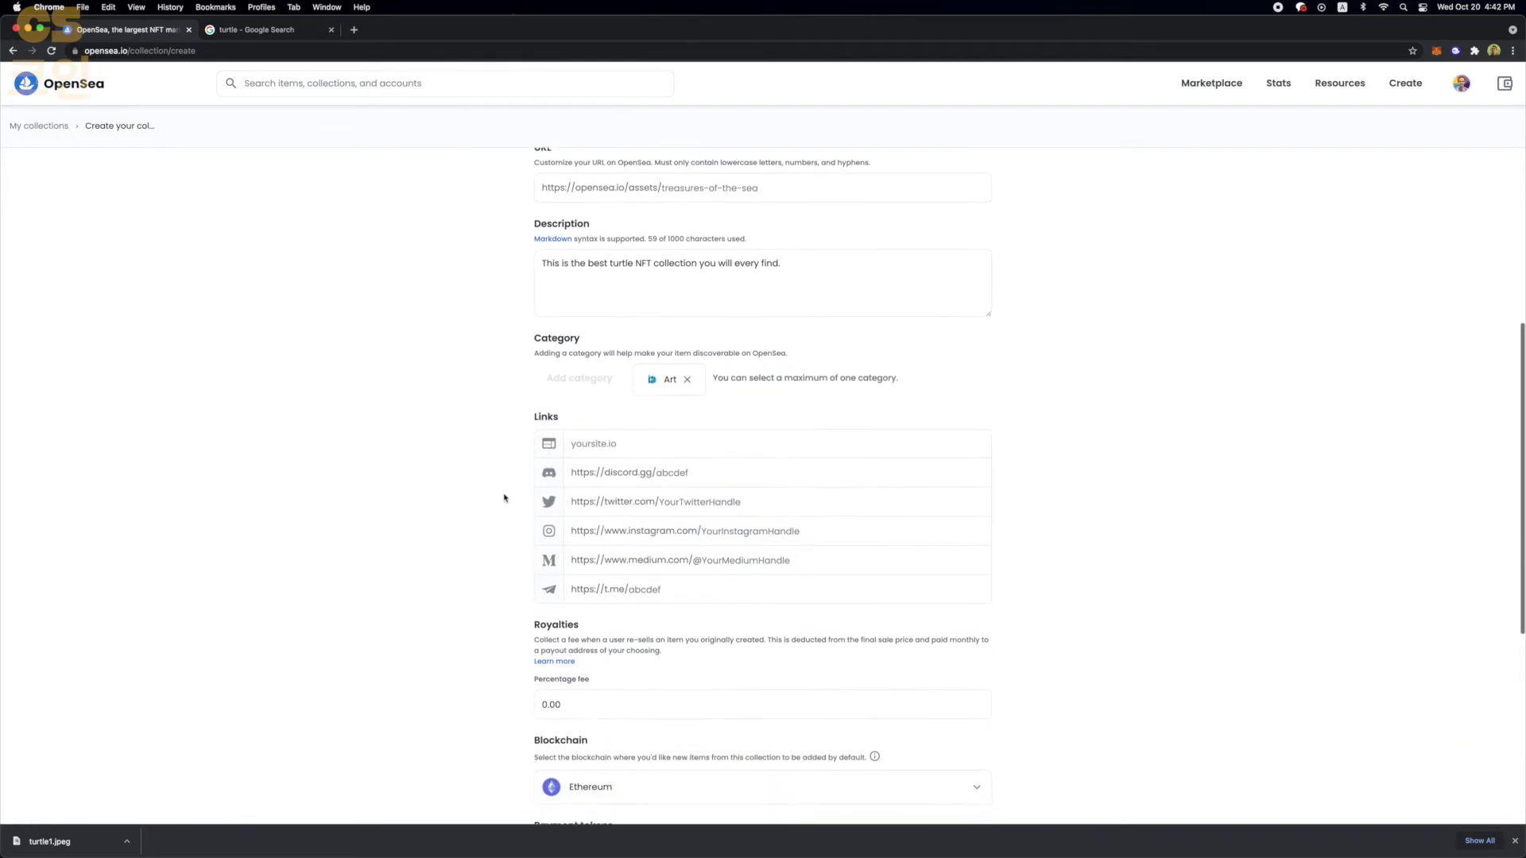
- Leave the website, Discord, Twitter, Instagram, Medium and Telegram links empty, moving to the royalty fee
left_click(630, 447)
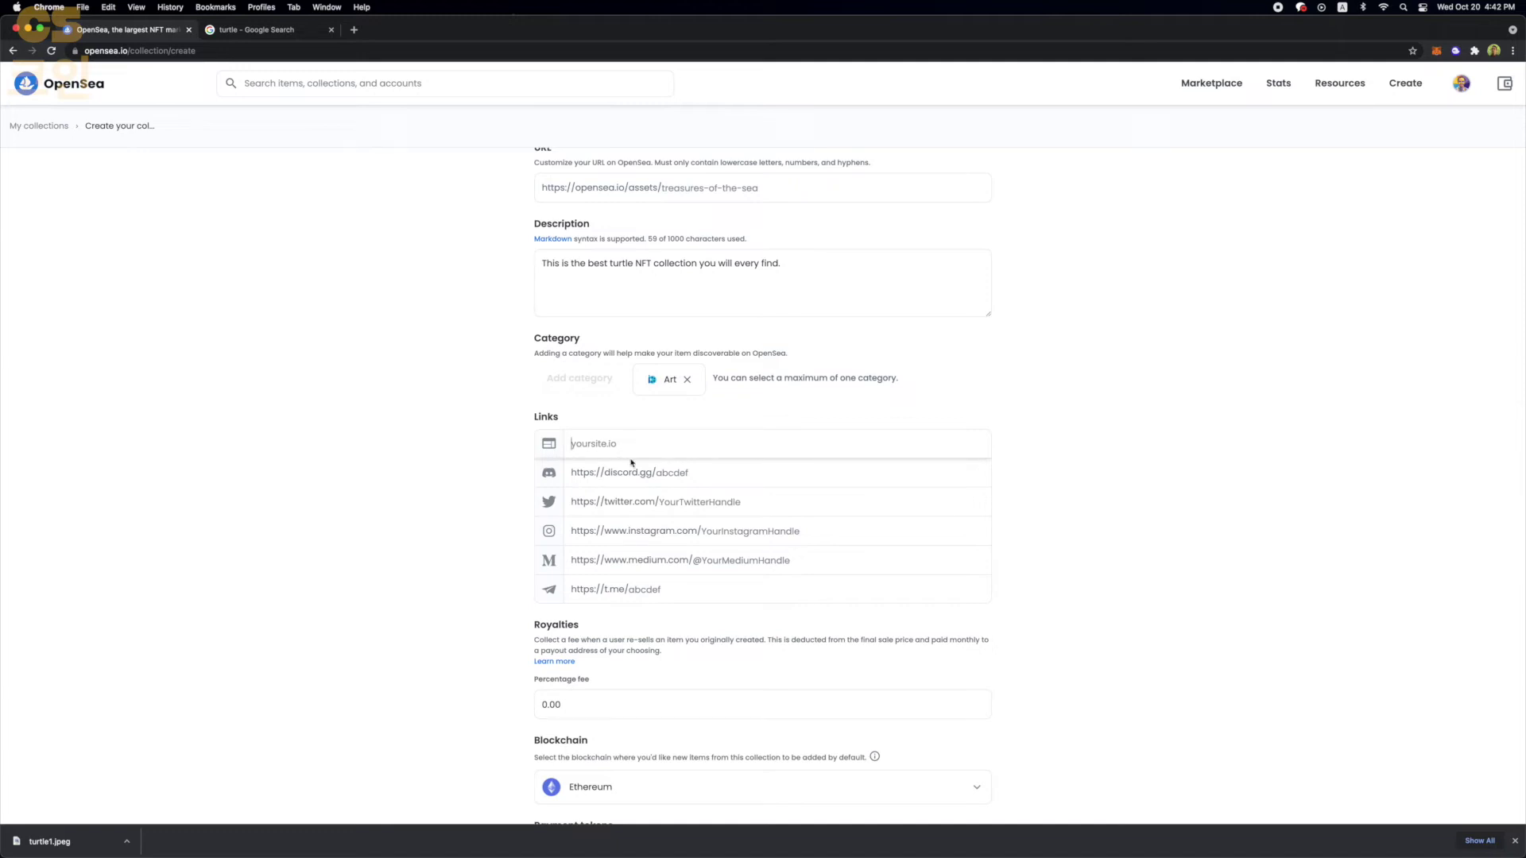
left_click(630, 472)
left_click(611, 503)
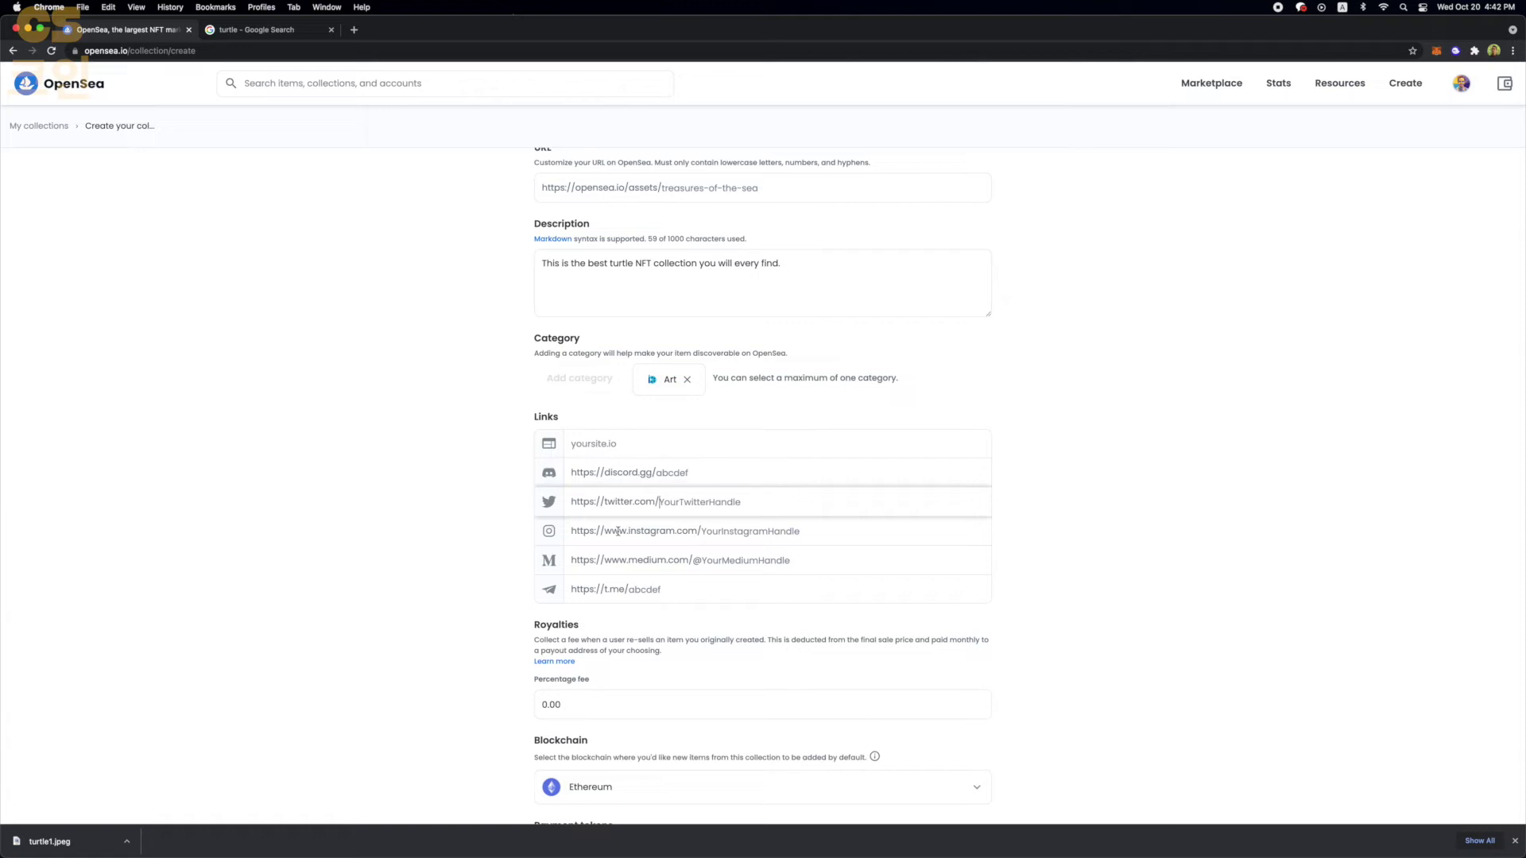
left_click(617, 531)
left_click(624, 557)
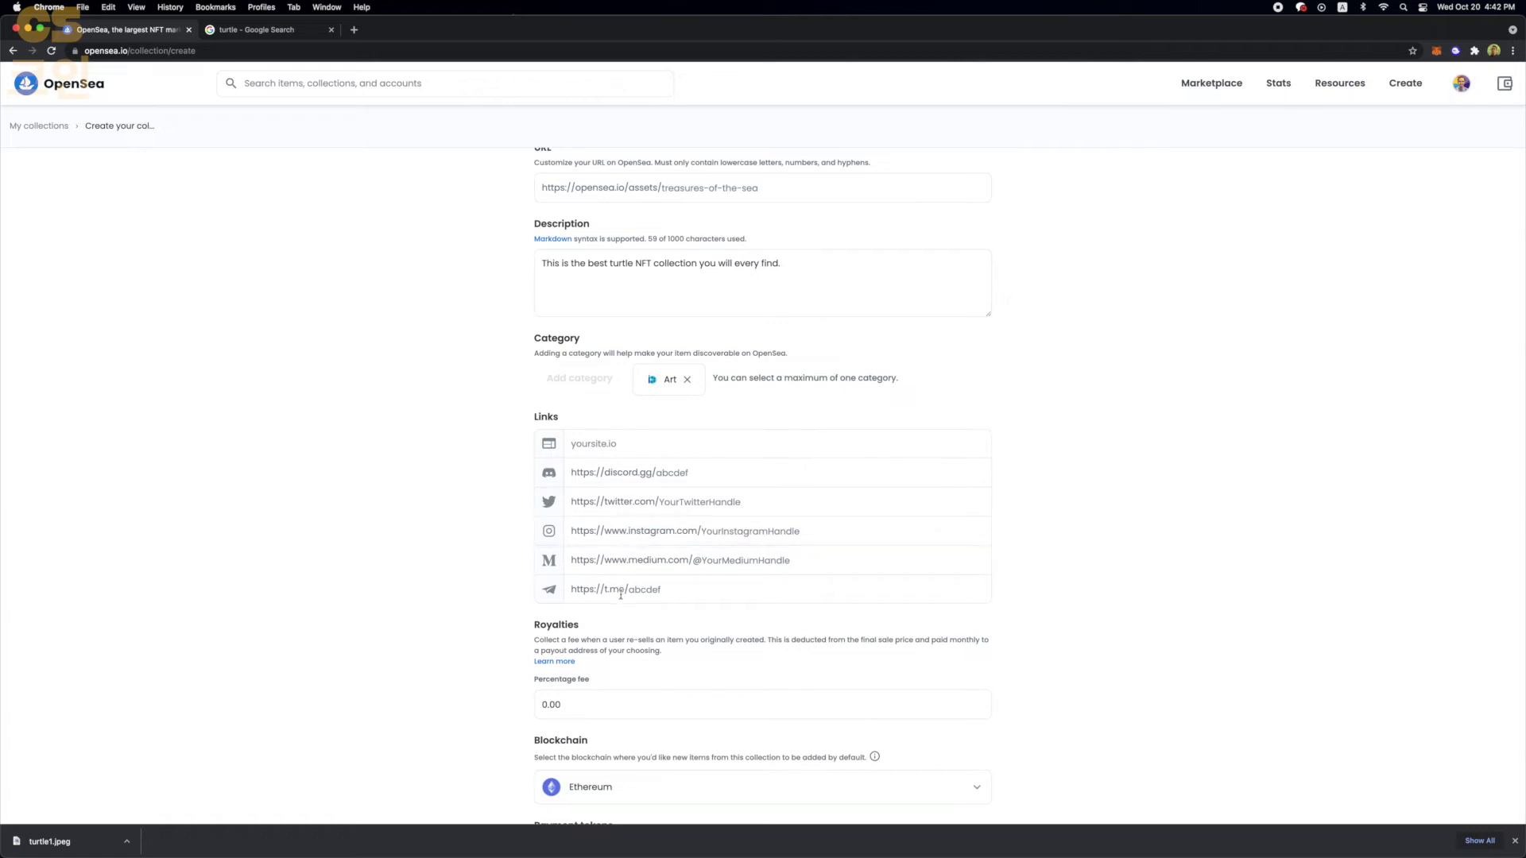
left_click(621, 592)
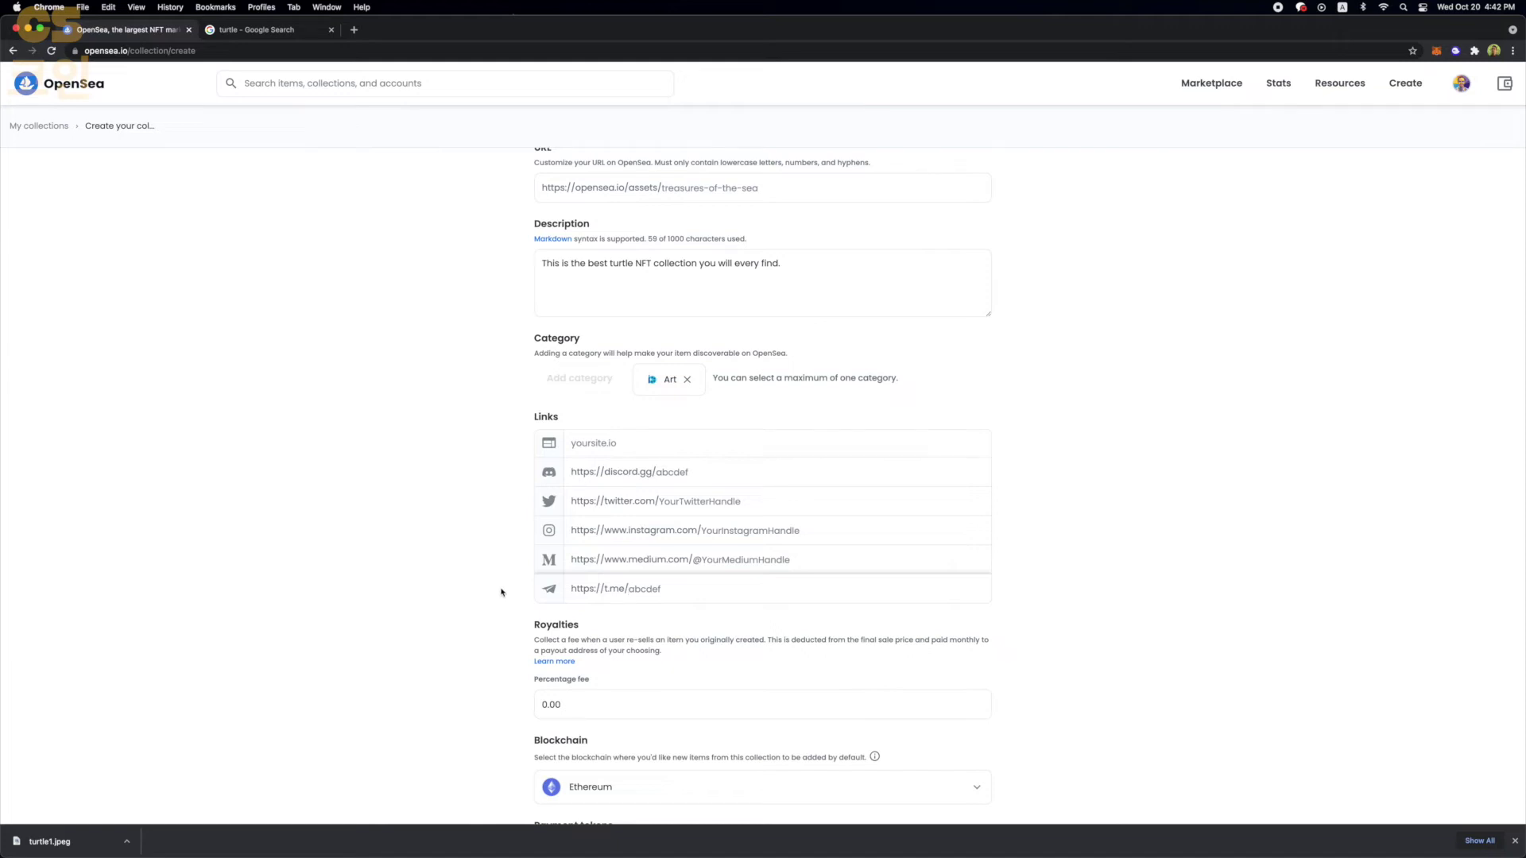
scroll(501, 592, "down", 2)
left_click(615, 535)
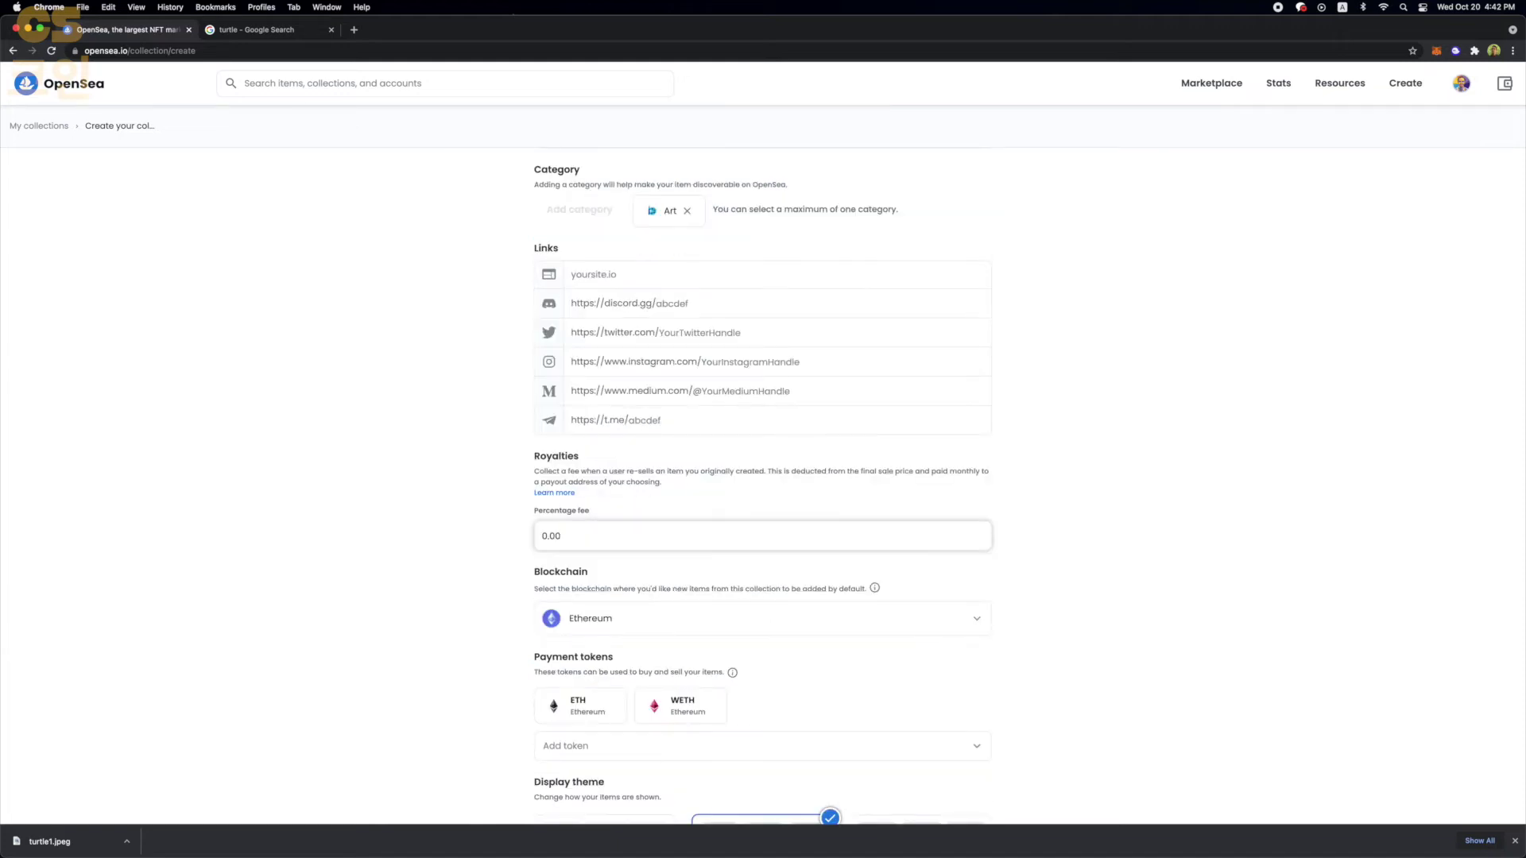
- Set the collection's royalty percentage fee to 10%
key("BackSpace")
key("BackSpace")
key("BackSpace")
key("BackSpace")
type("11")
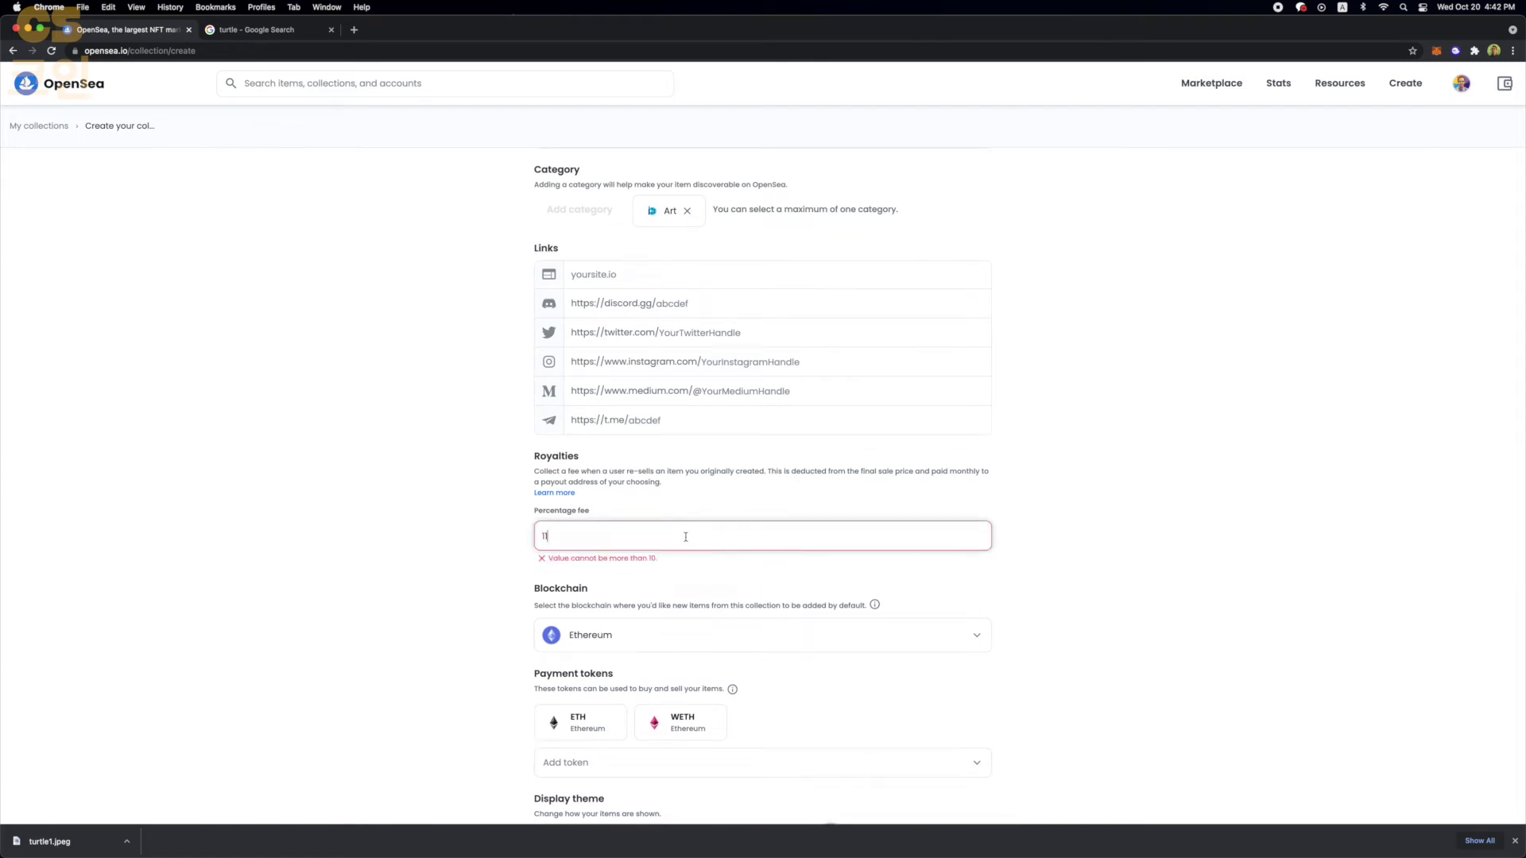
key("BackSpace")
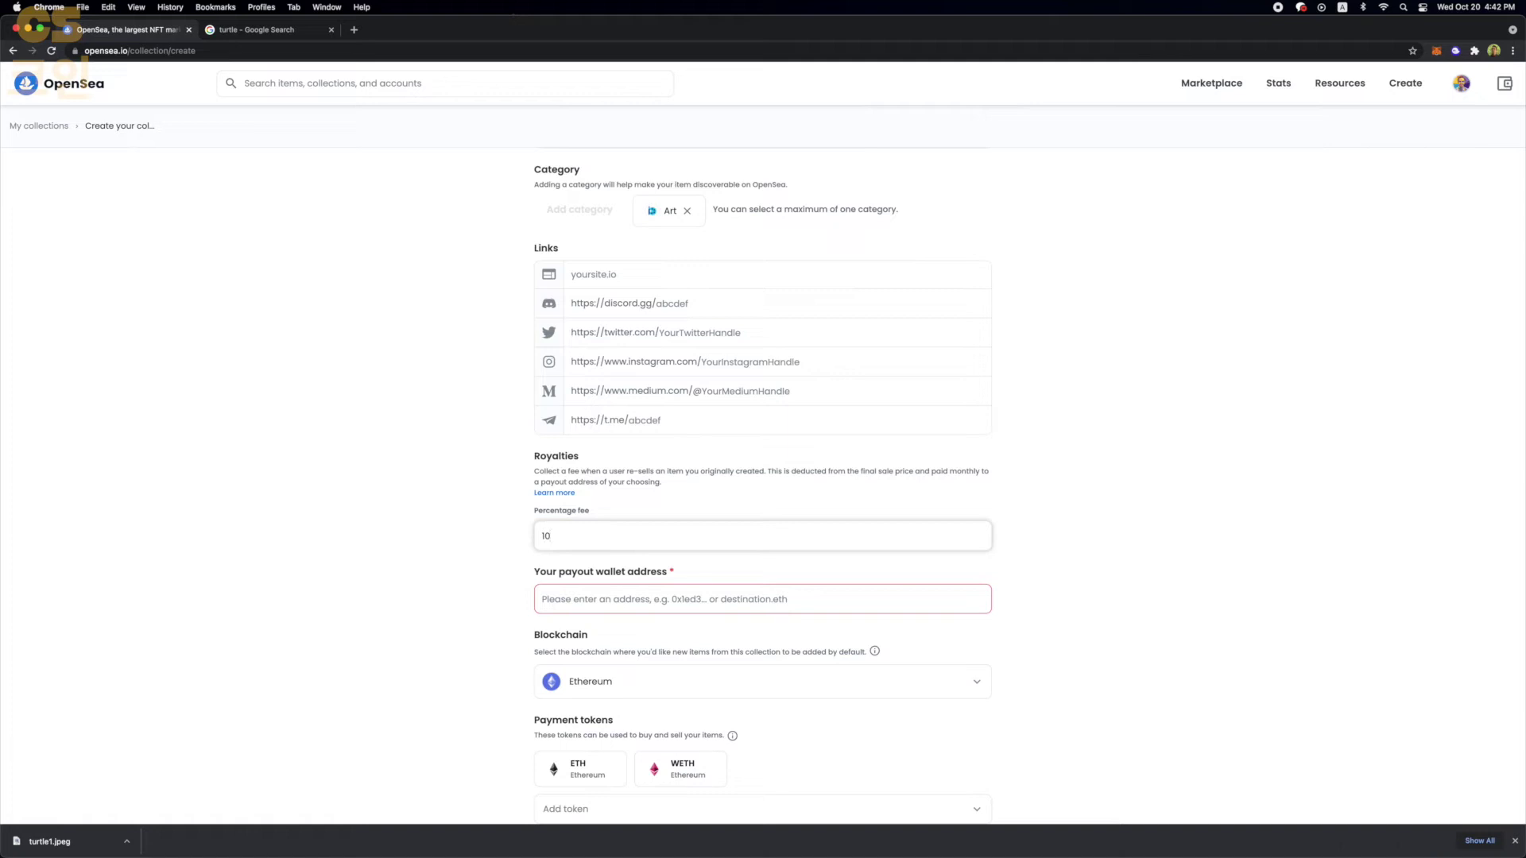
left_click(462, 625)
- Paste your own wallet's account address as the royalty payout address
left_click(562, 602)
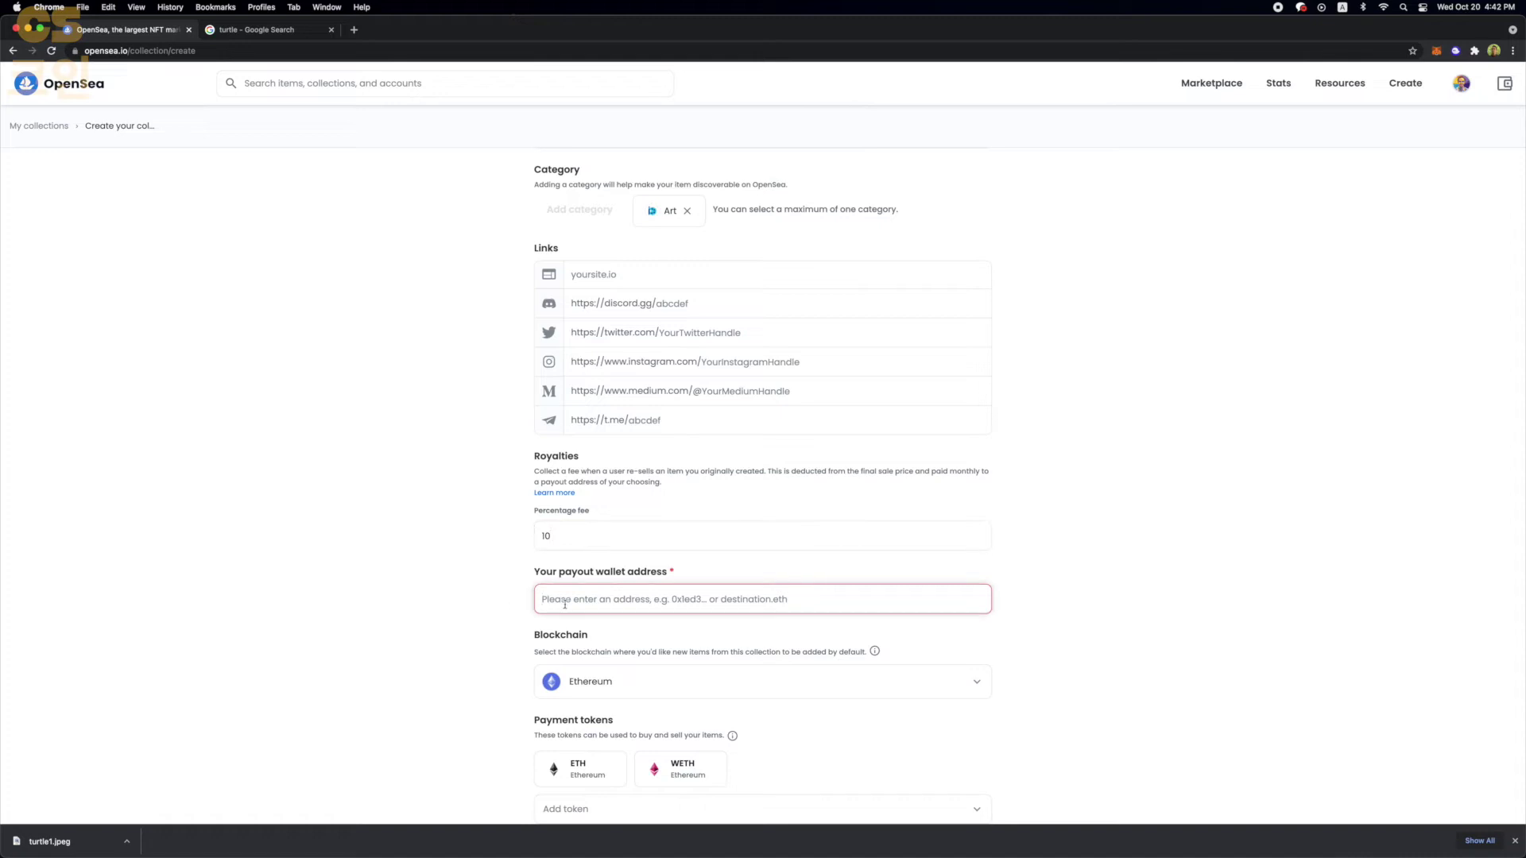
left_click(1436, 50)
left_click(1342, 129)
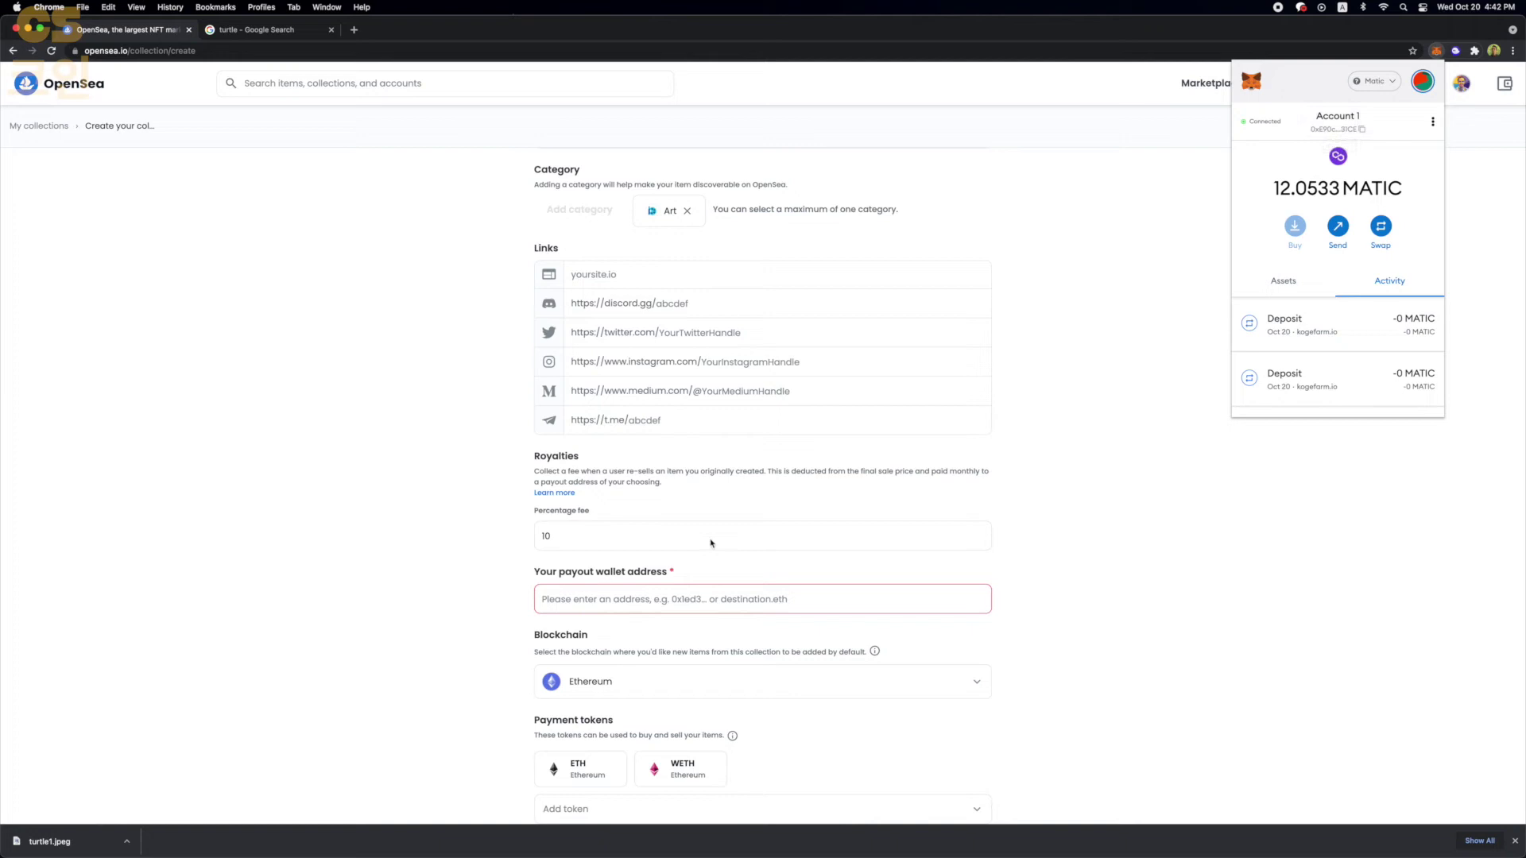
left_click(668, 599)
type("0xE90c1ee55cFEa010e3E5a98Ff4bdCcBCe0B431CE")
scroll(533, 595, "down", 2)
- Put the collection on the Polygon blockchain and search for matic as a payment token
left_click(597, 607)
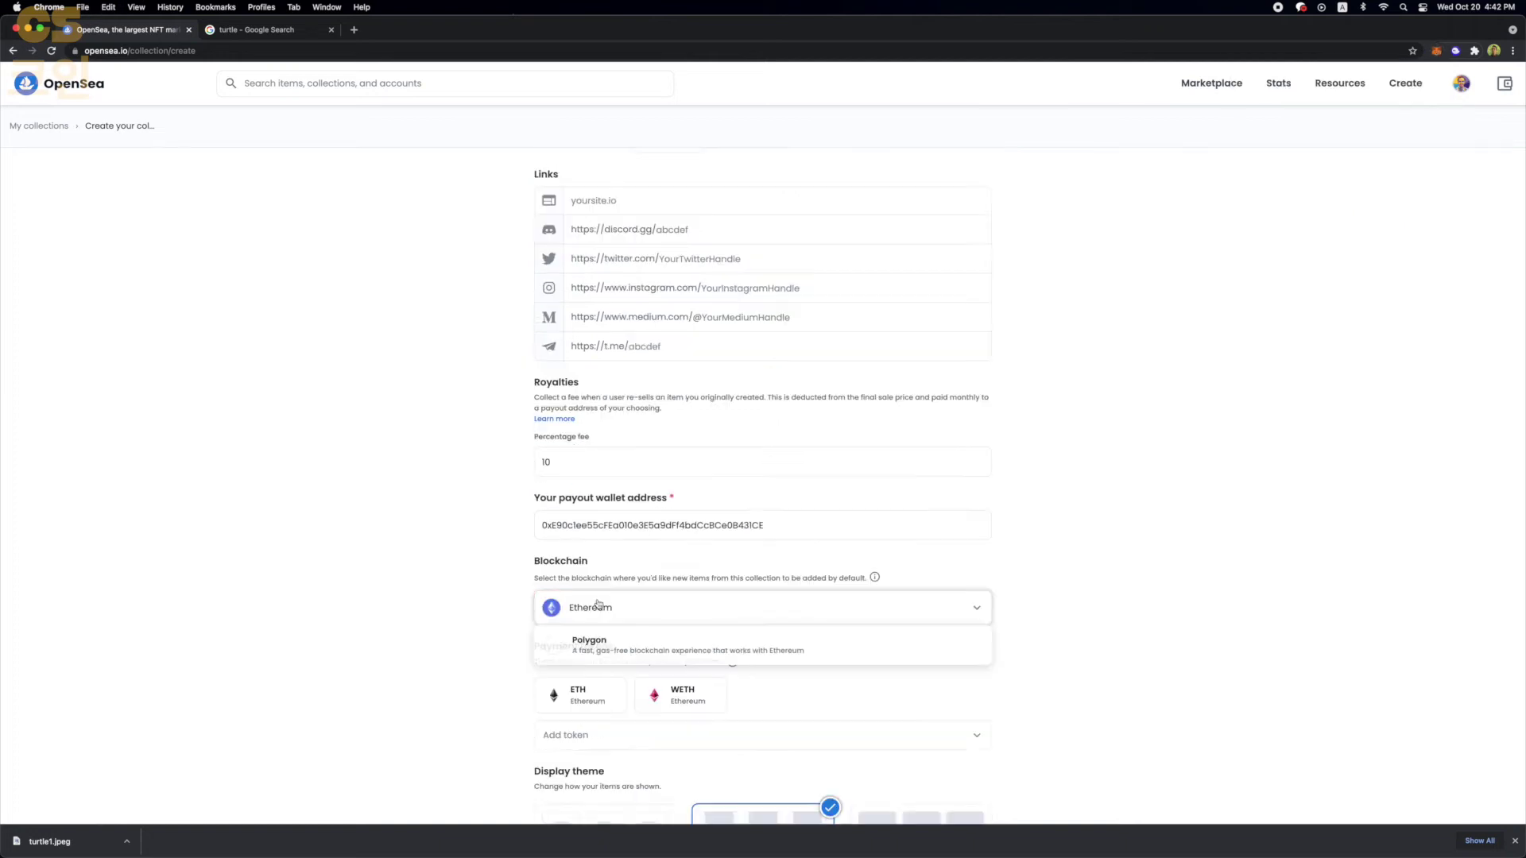
left_click(589, 647)
scroll(485, 596, "down", 1)
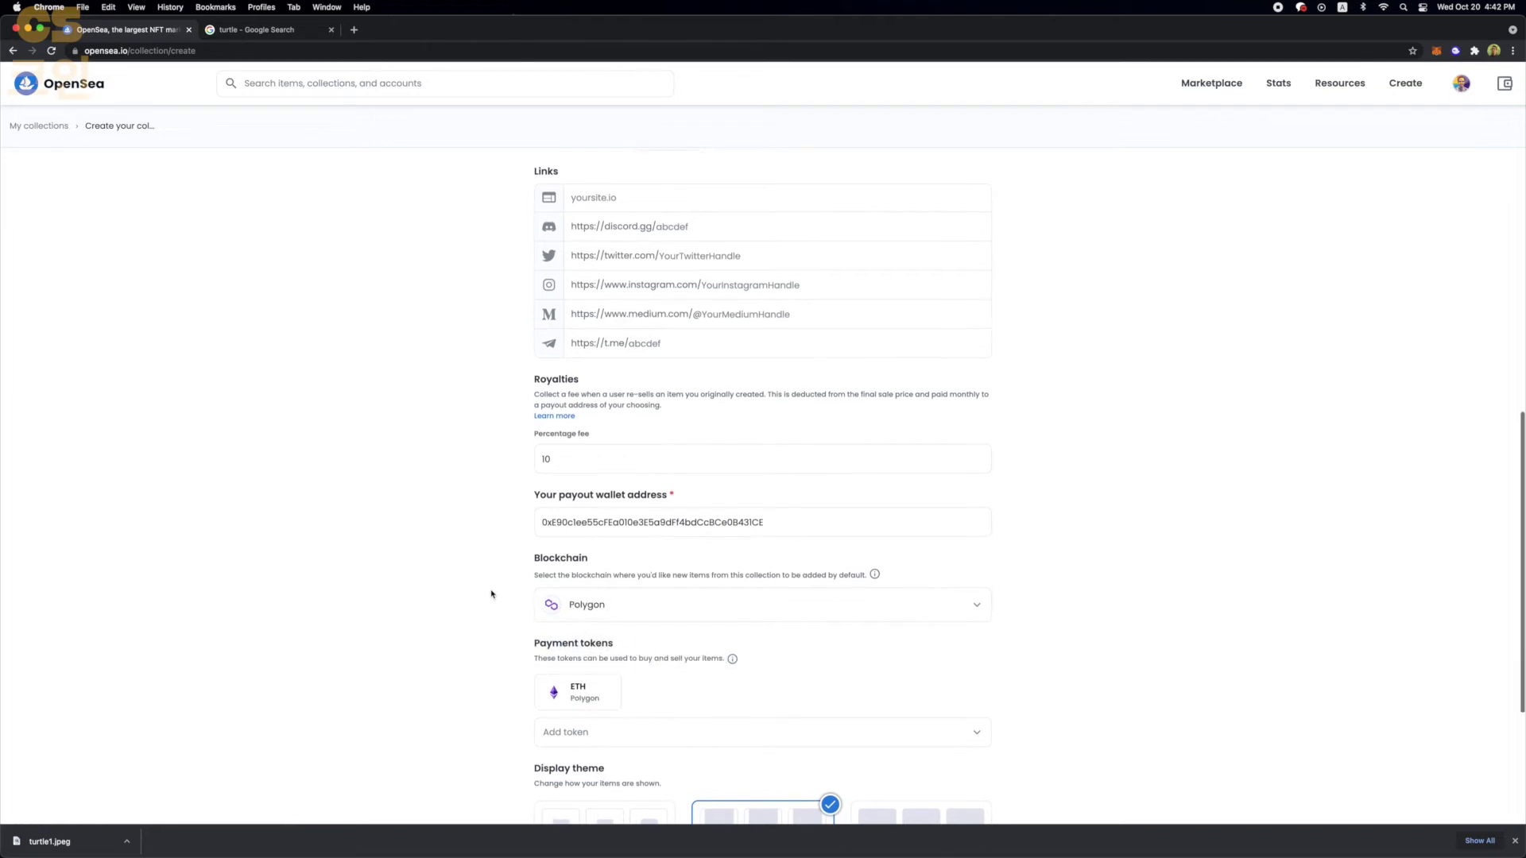
scroll(493, 594, "down", 4)
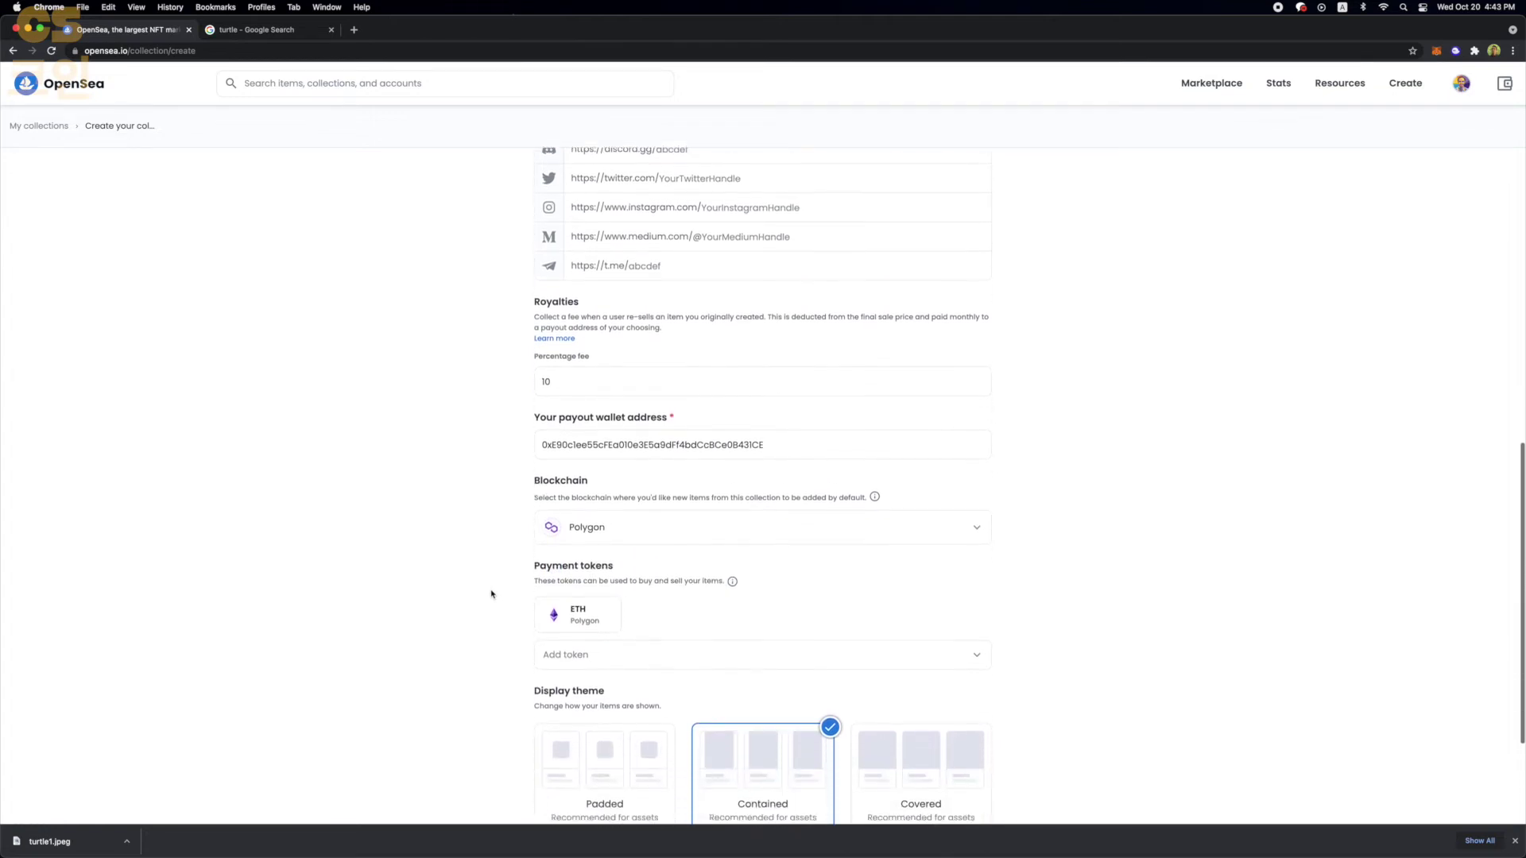
left_click(591, 523)
type("matic")
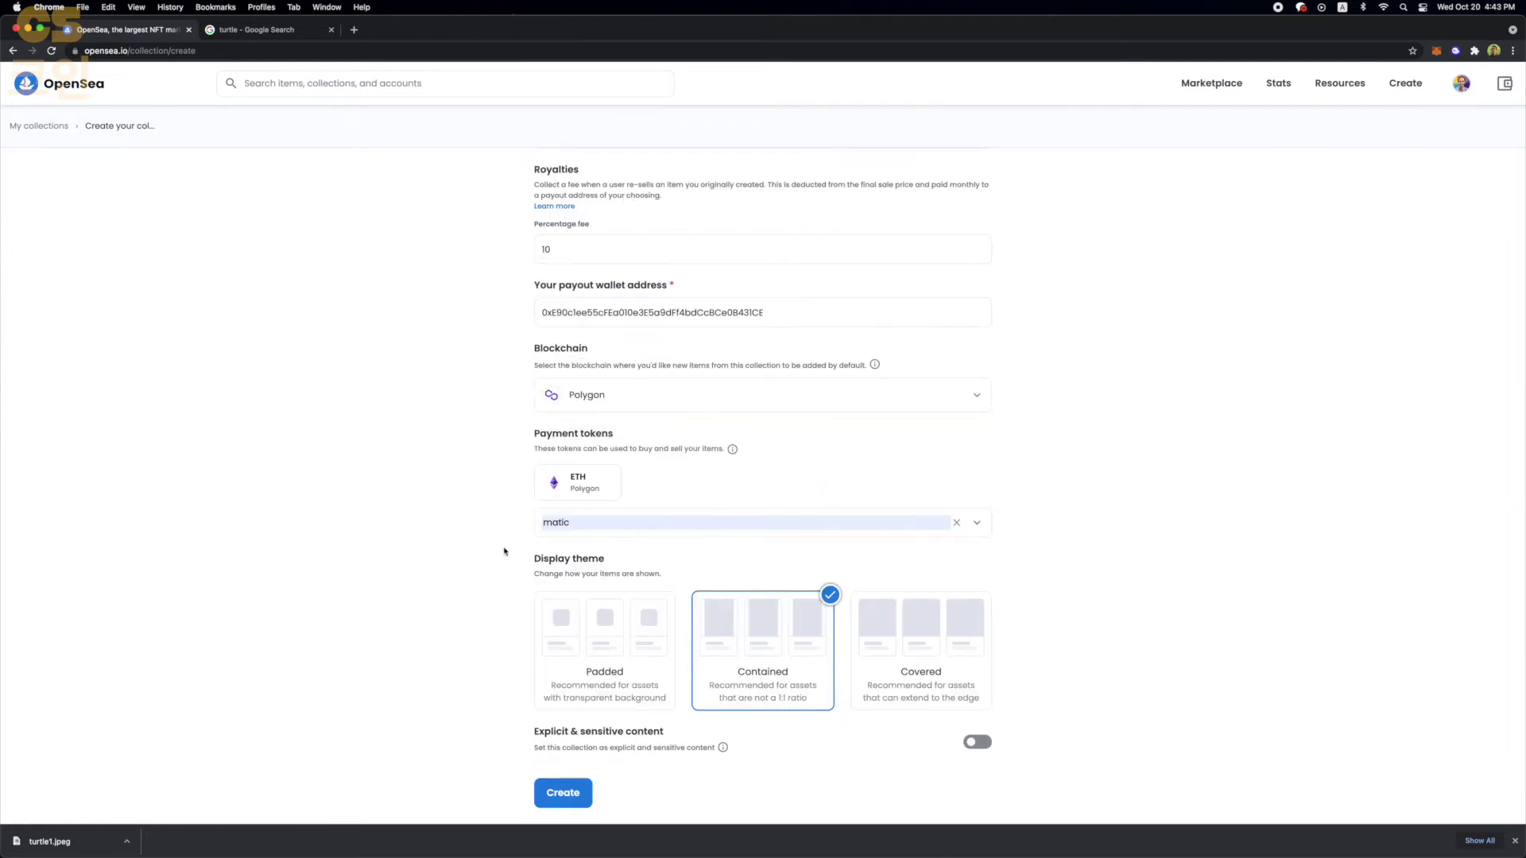
scroll(504, 552, "down", 2)
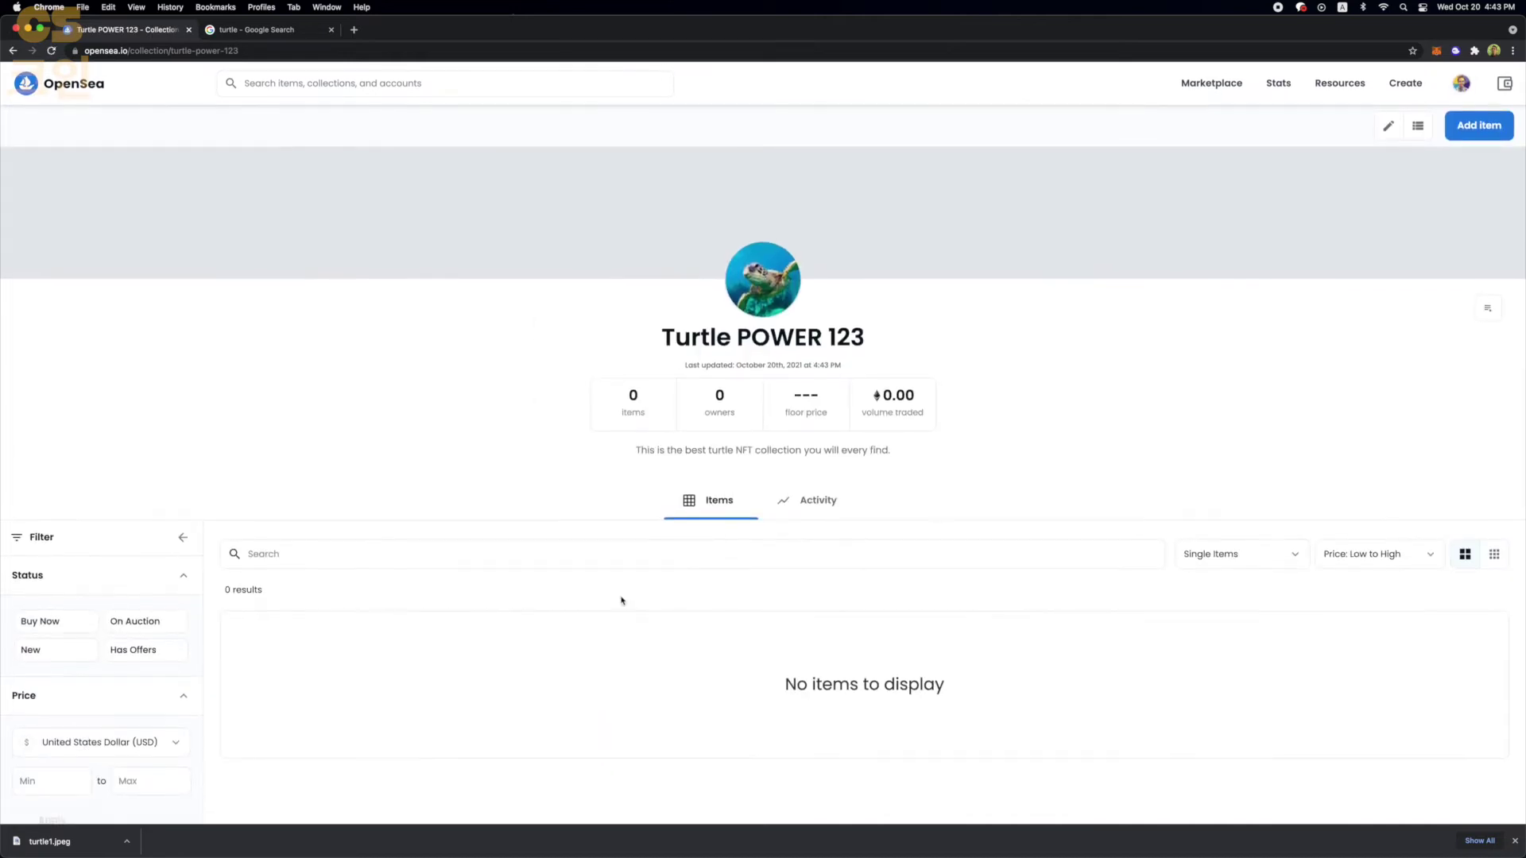
- Scroll the empty Turtle POWER 123 collection page, then begin creating a new item
scroll(621, 601, "down", 2)
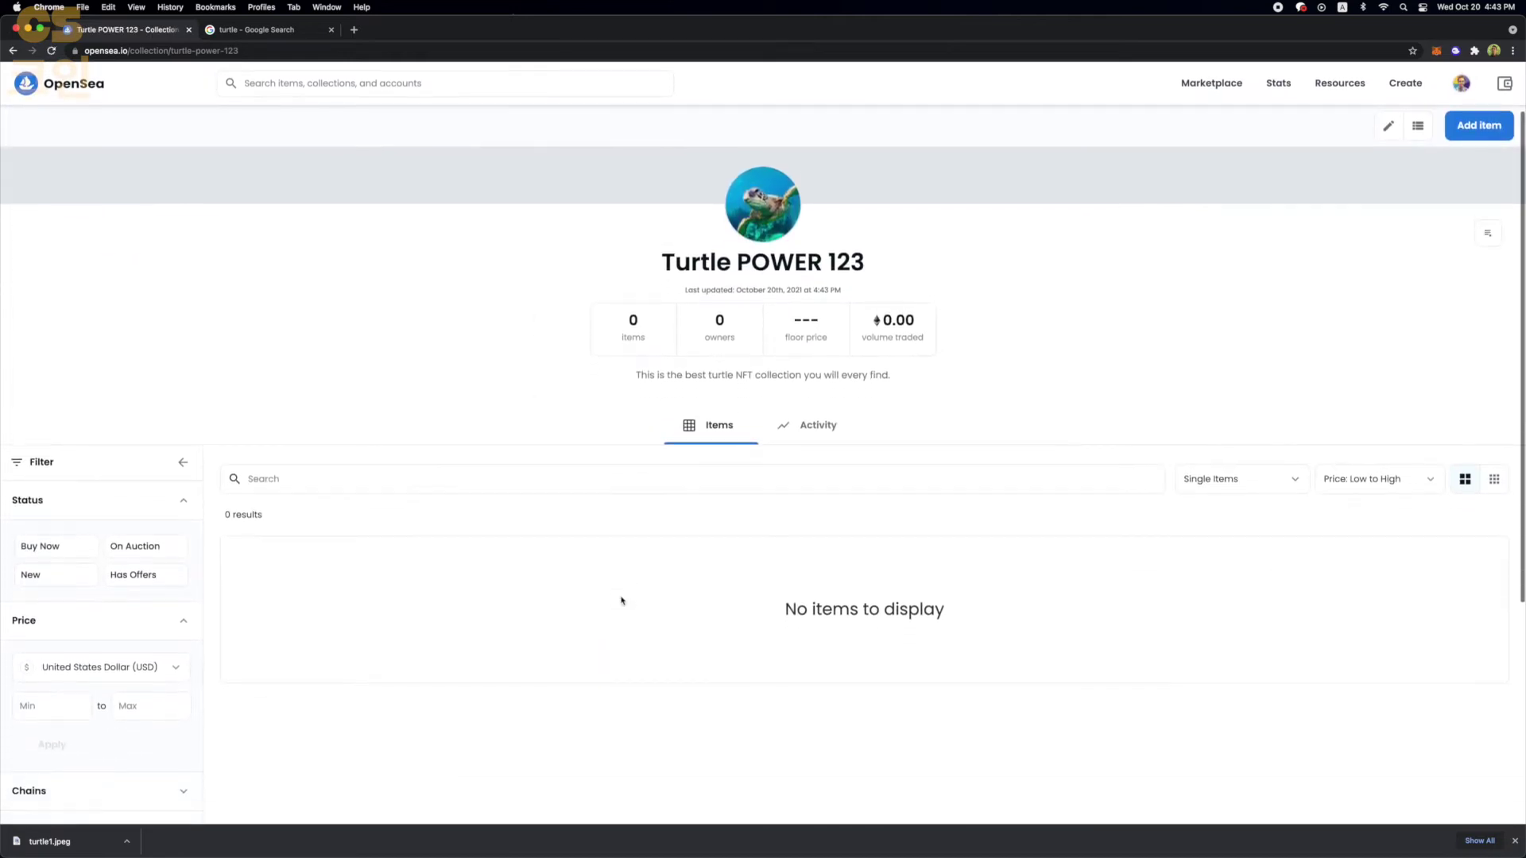
scroll(621, 600, "down", 2)
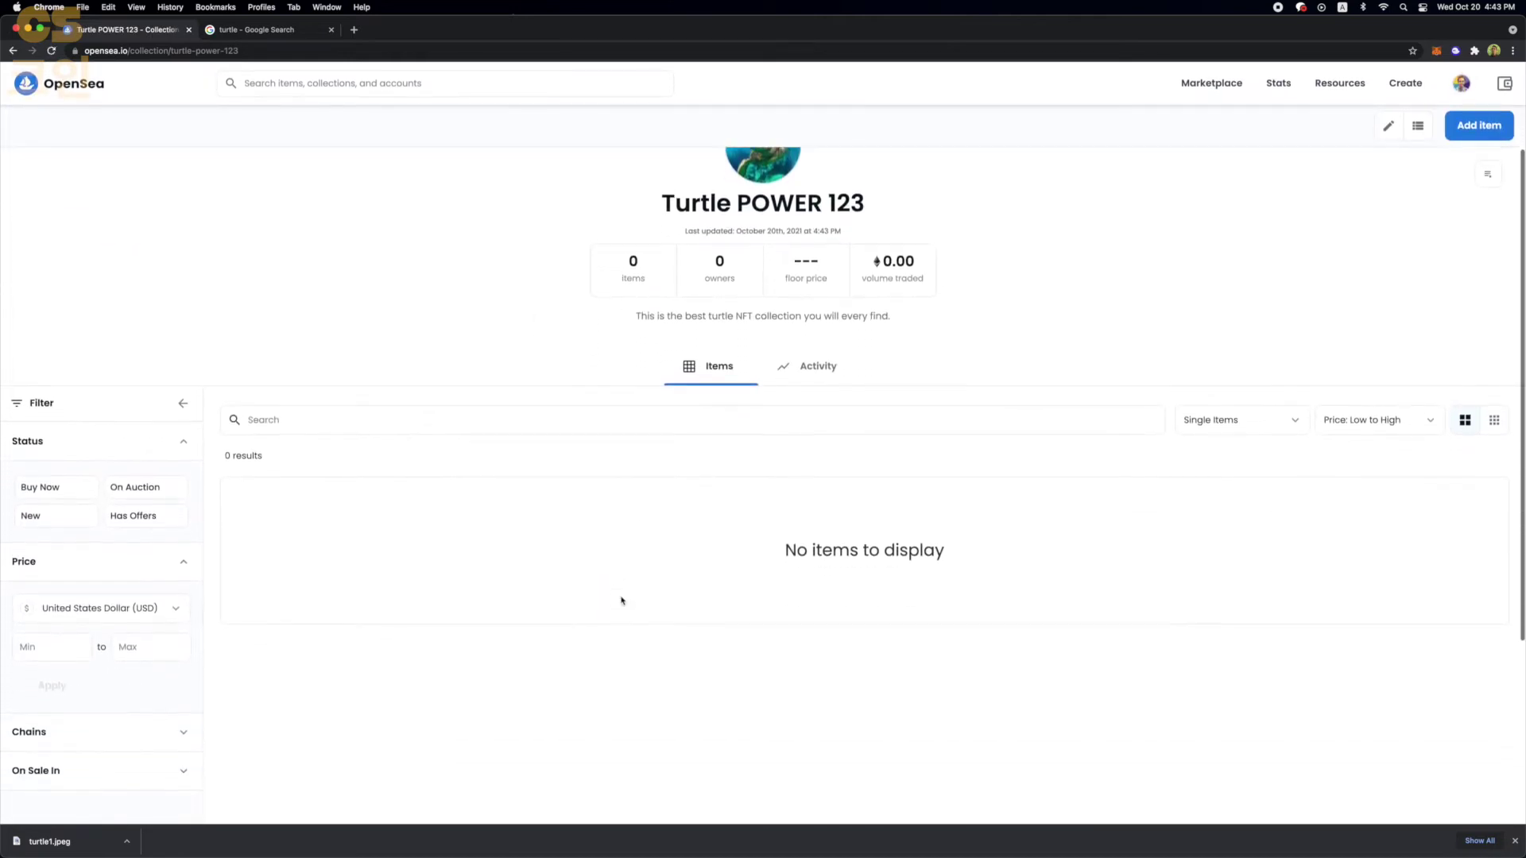
left_click(1399, 88)
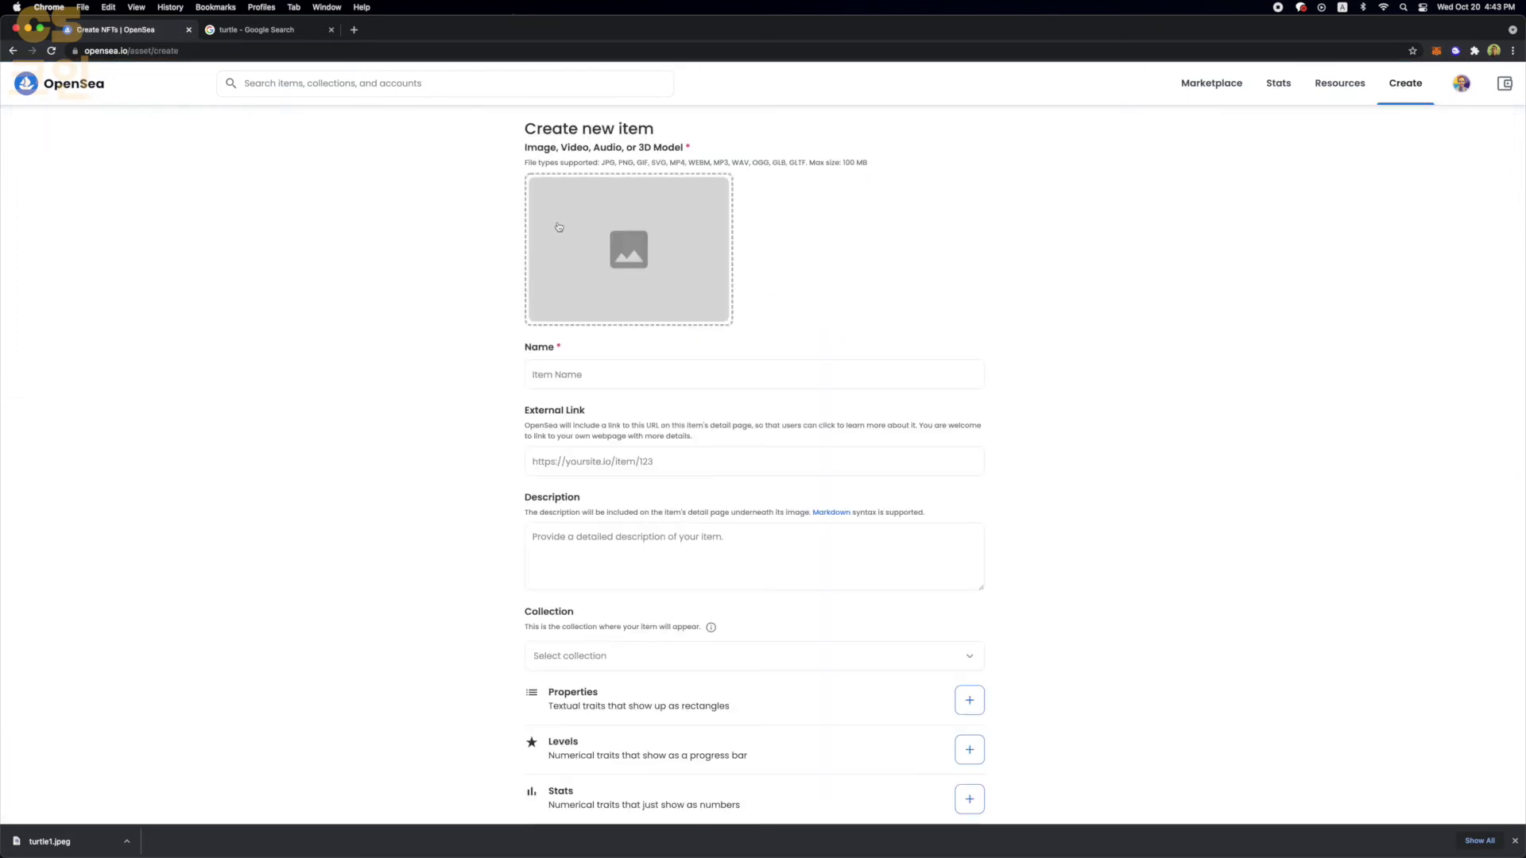
- Upload turtle1.jpeg as the new item's media
left_click(556, 238)
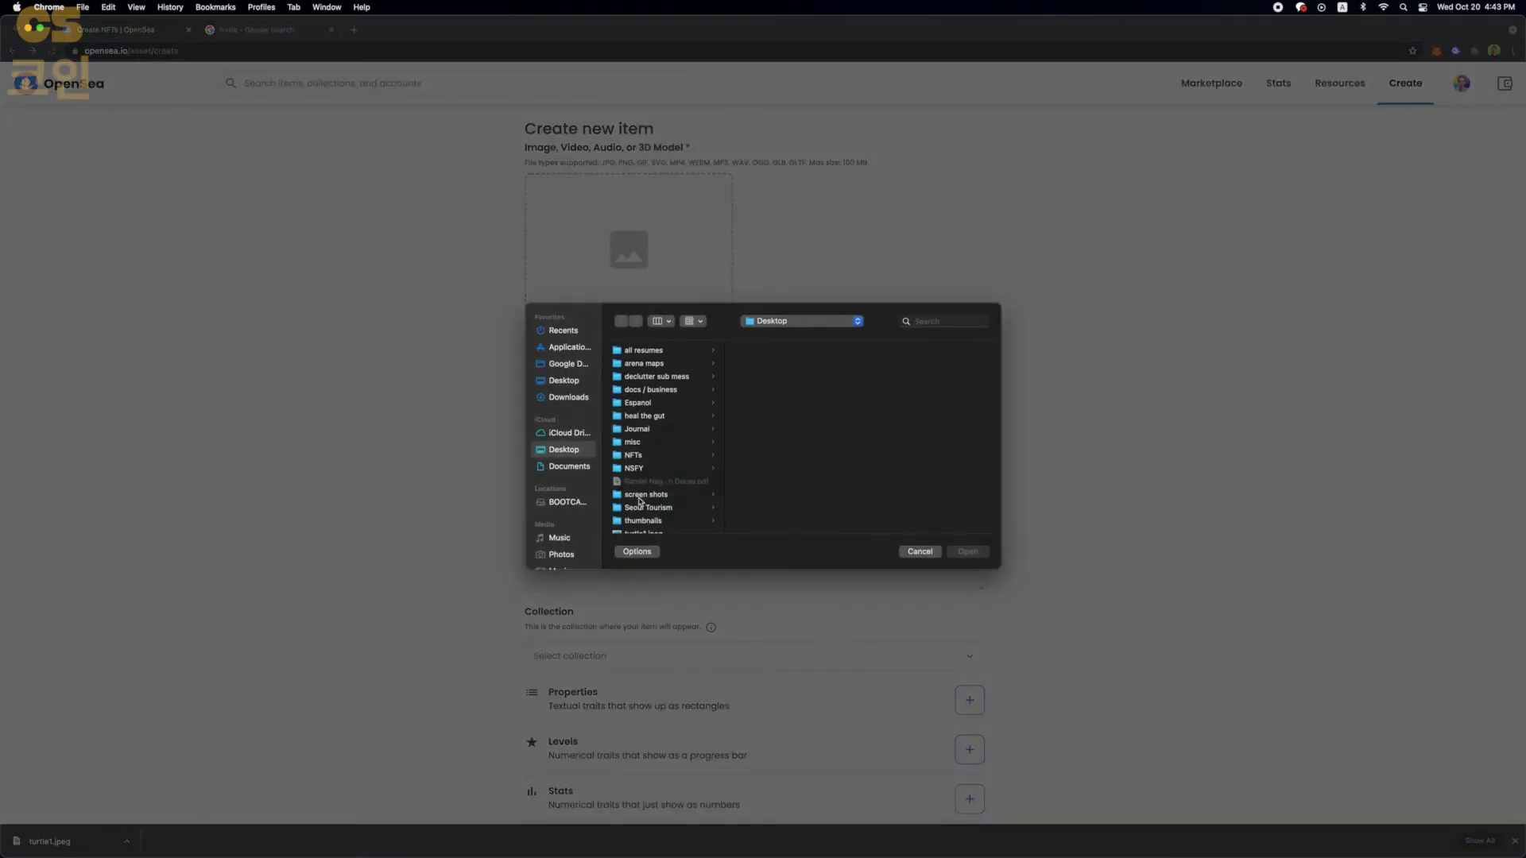
scroll(640, 500, "down", 5)
left_click(656, 404)
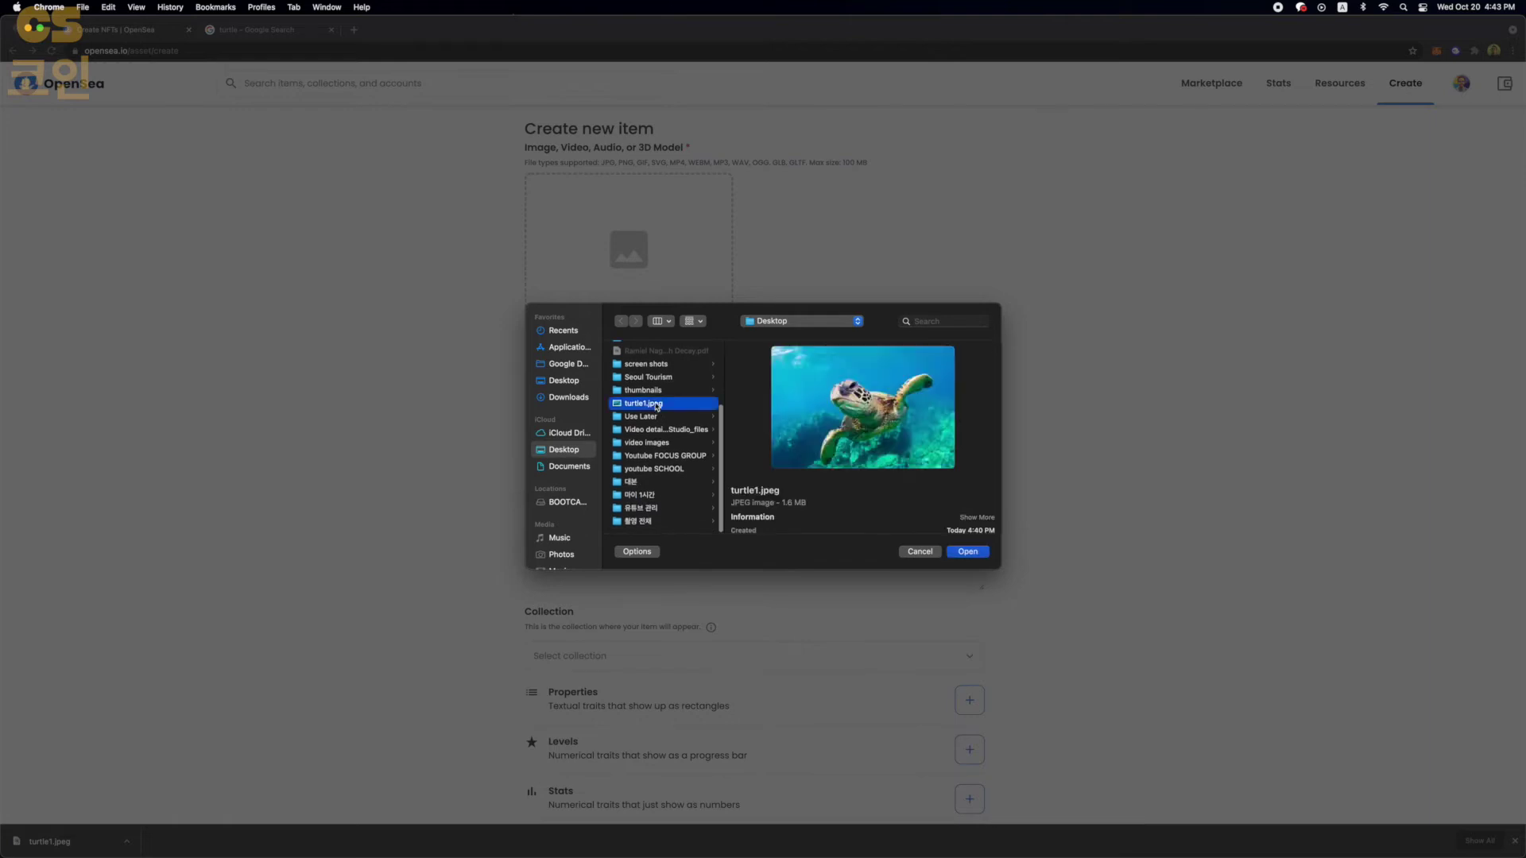
double_click(656, 405)
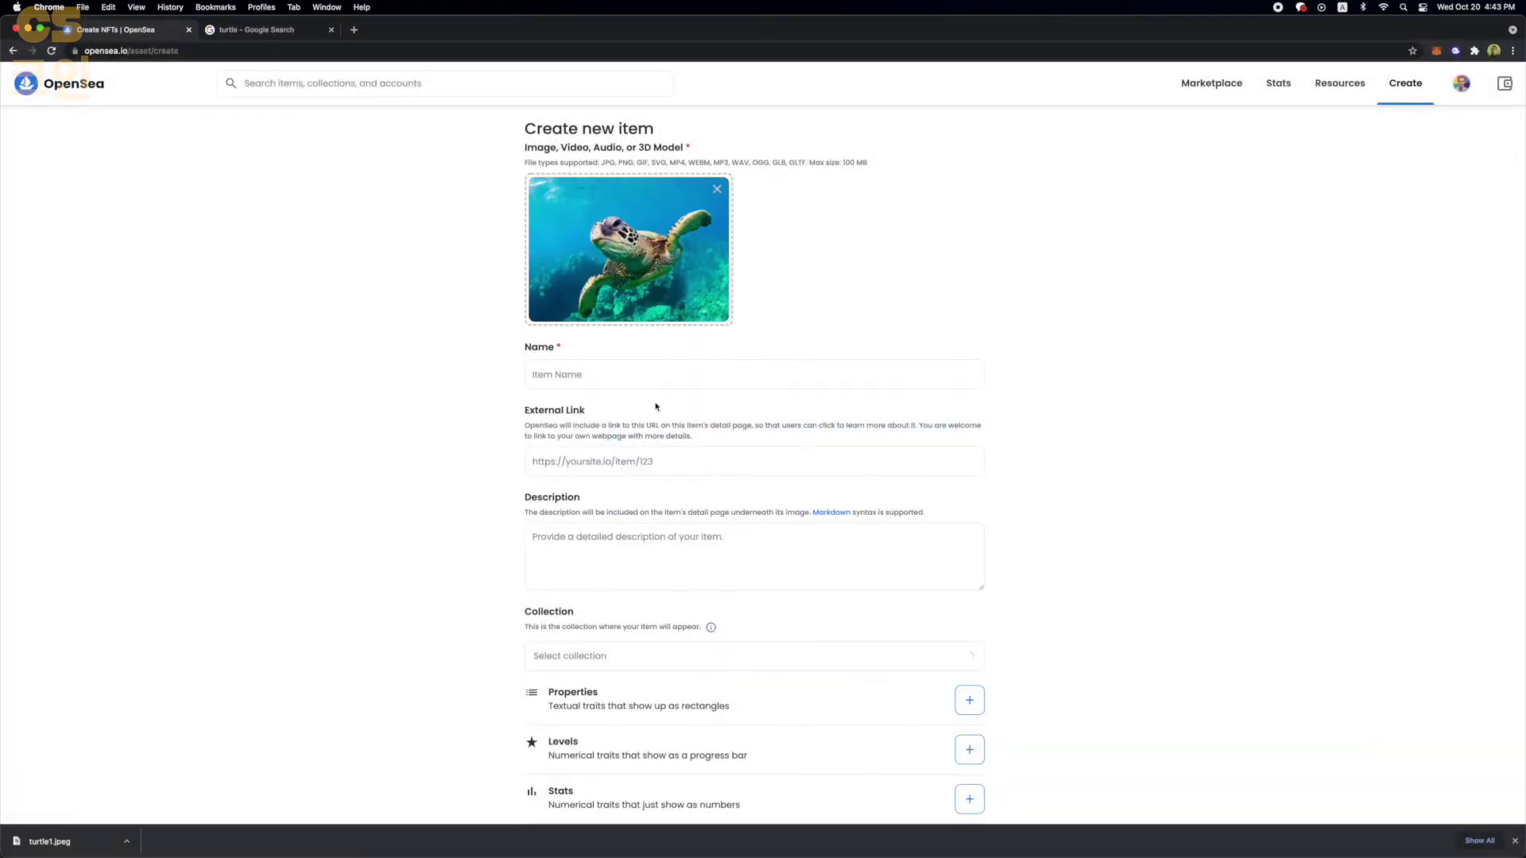
- Name the item 'Turtle POWER 1A' and describe it as the main turtle from the turtle power set
left_click(566, 374)
type("Tur")
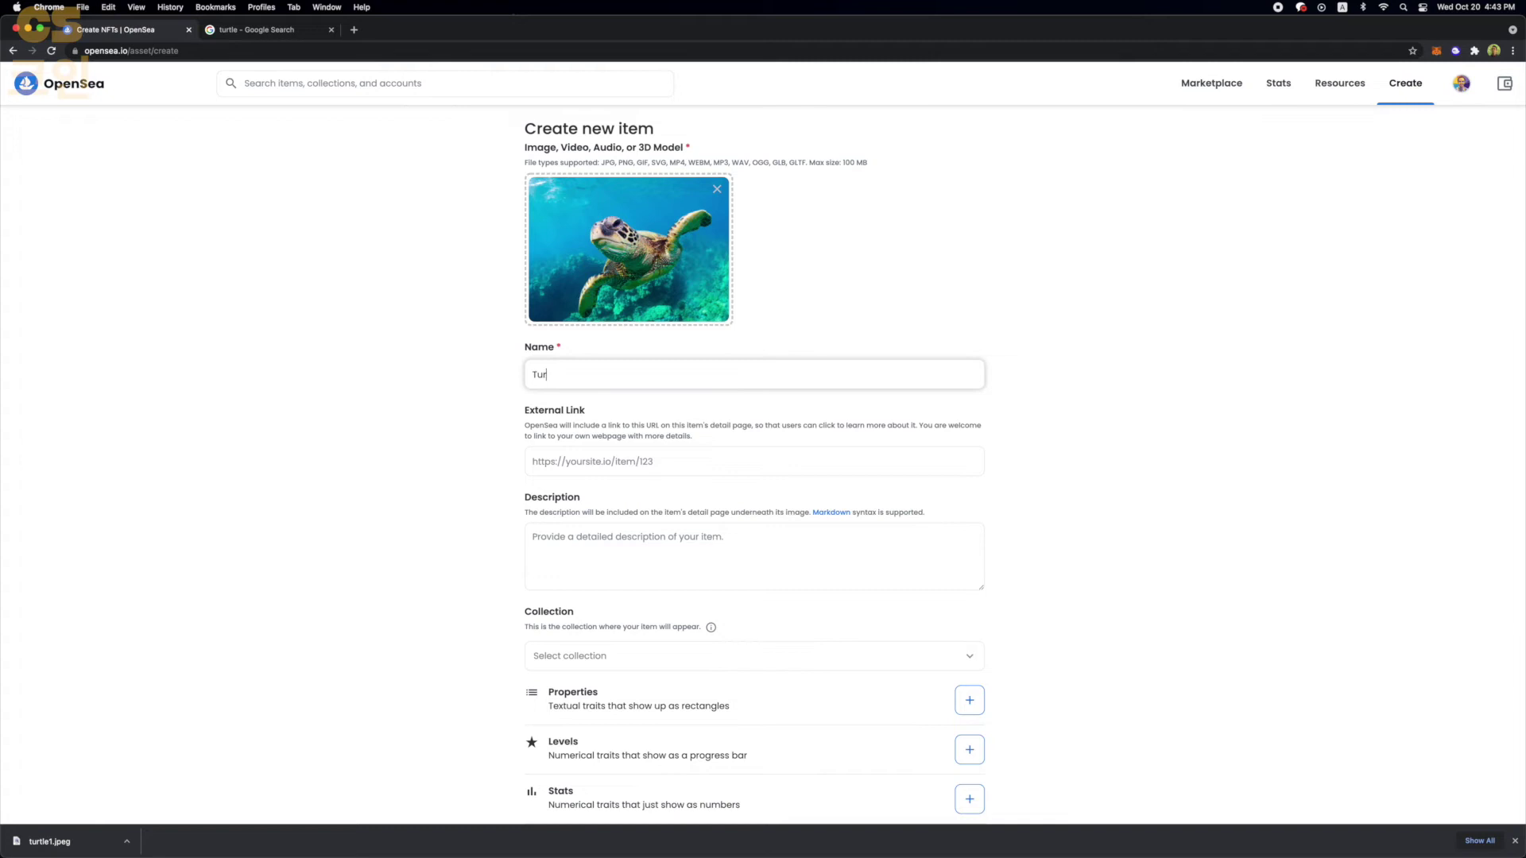
type("tle POWER 1A")
left_click(607, 565)
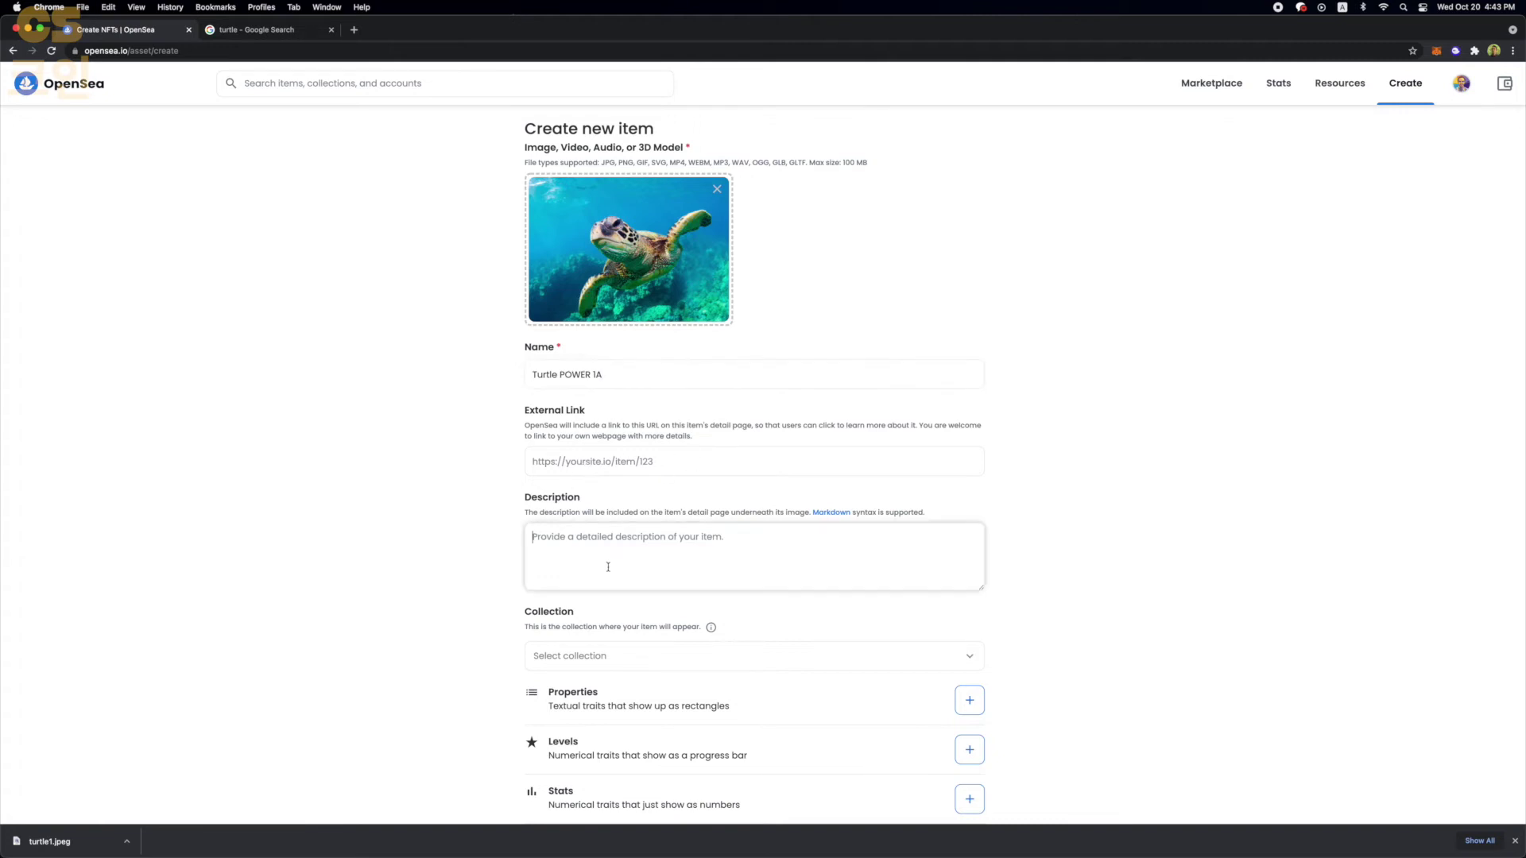
type("This is the ma")
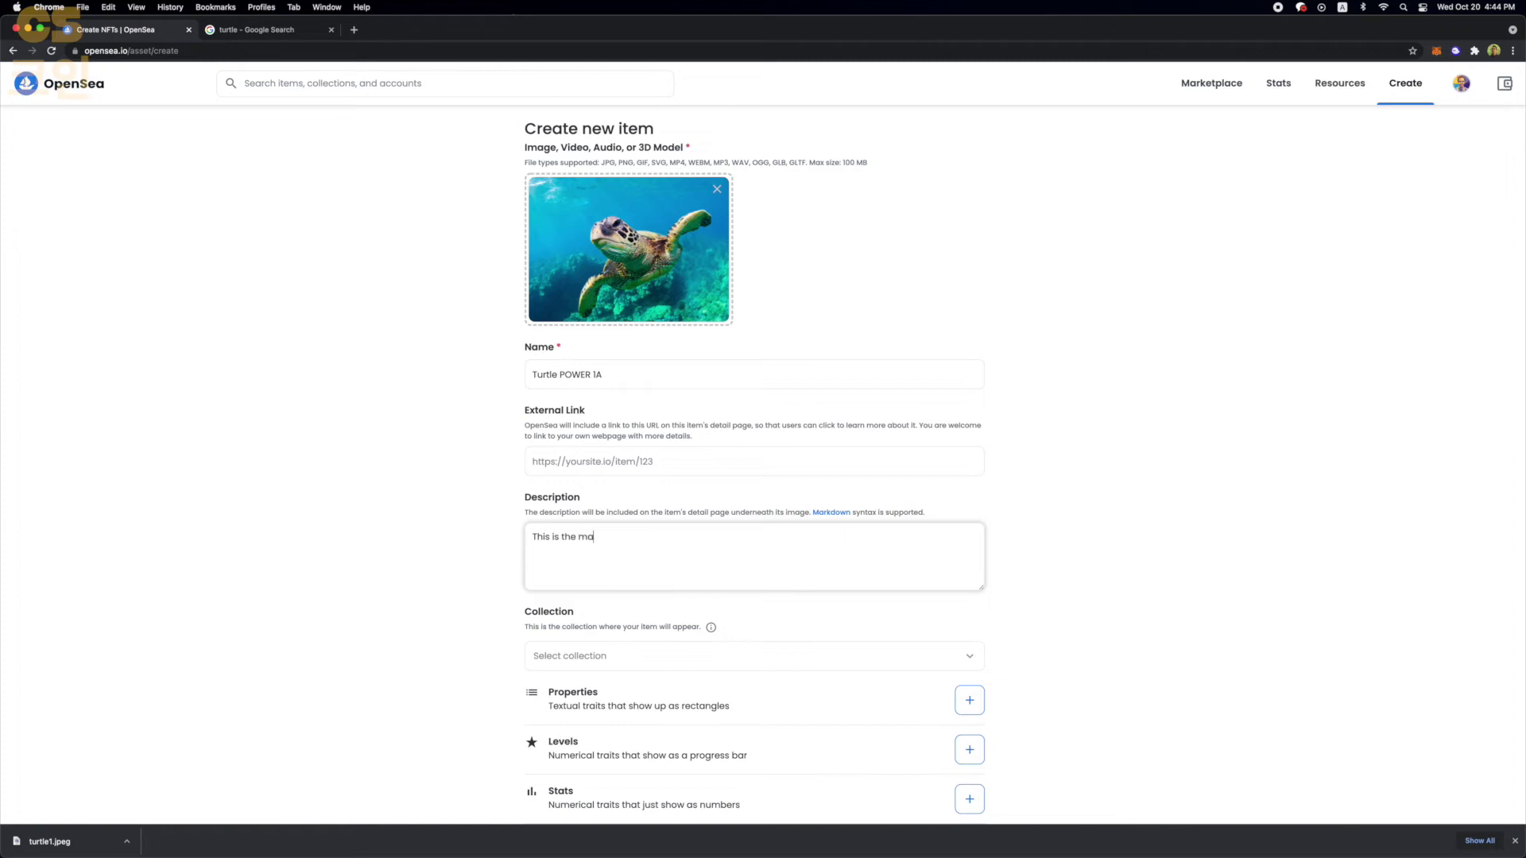
type("in tutle from tur")
type("e turtle power set")
- Place the item in the Turtle POWER 123 collection
scroll(755, 476, "down", 3)
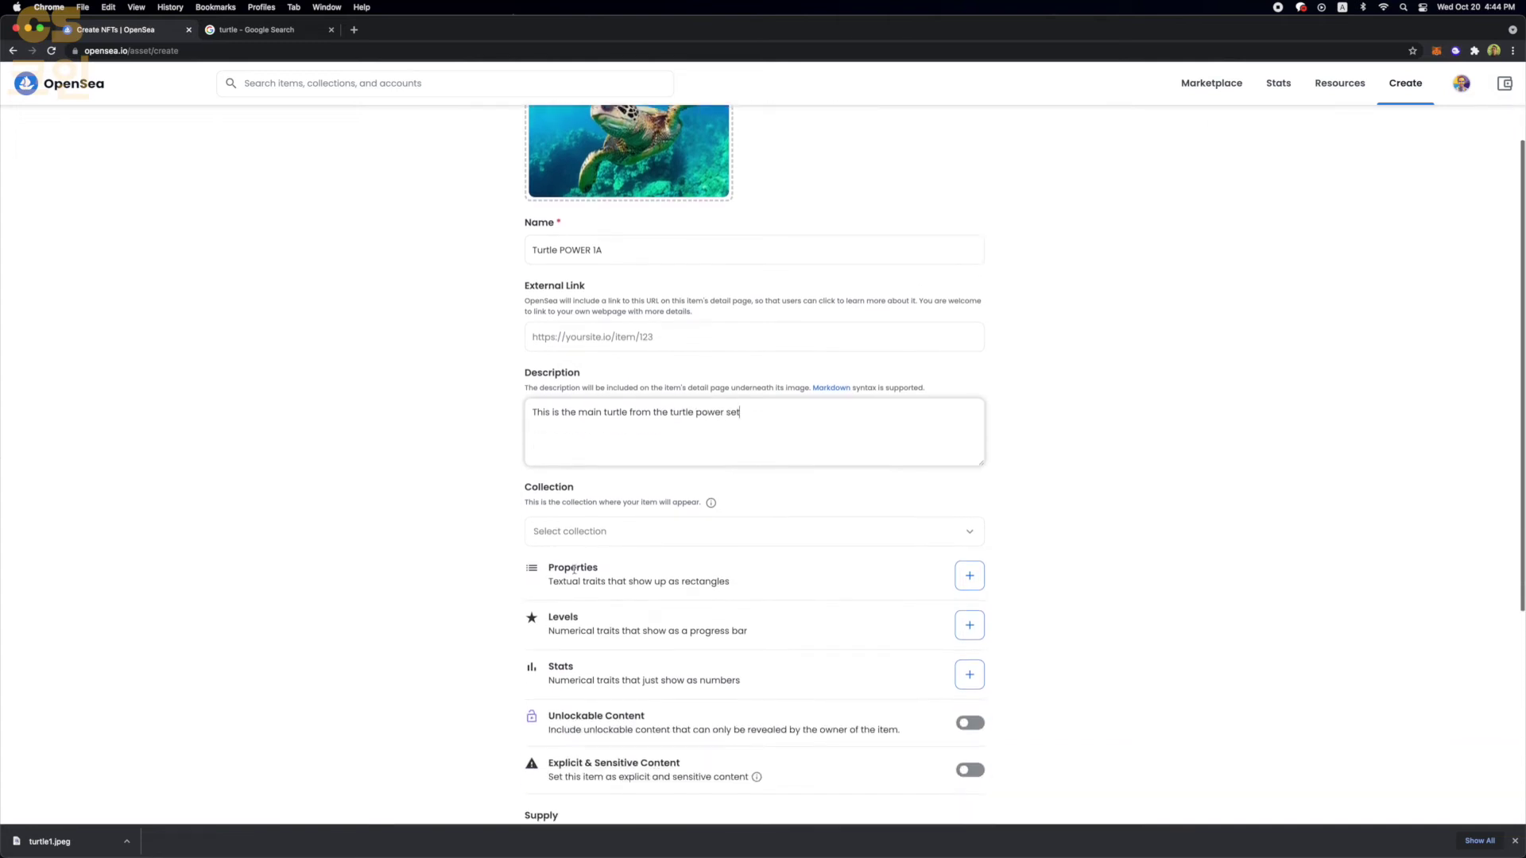
left_click(589, 534)
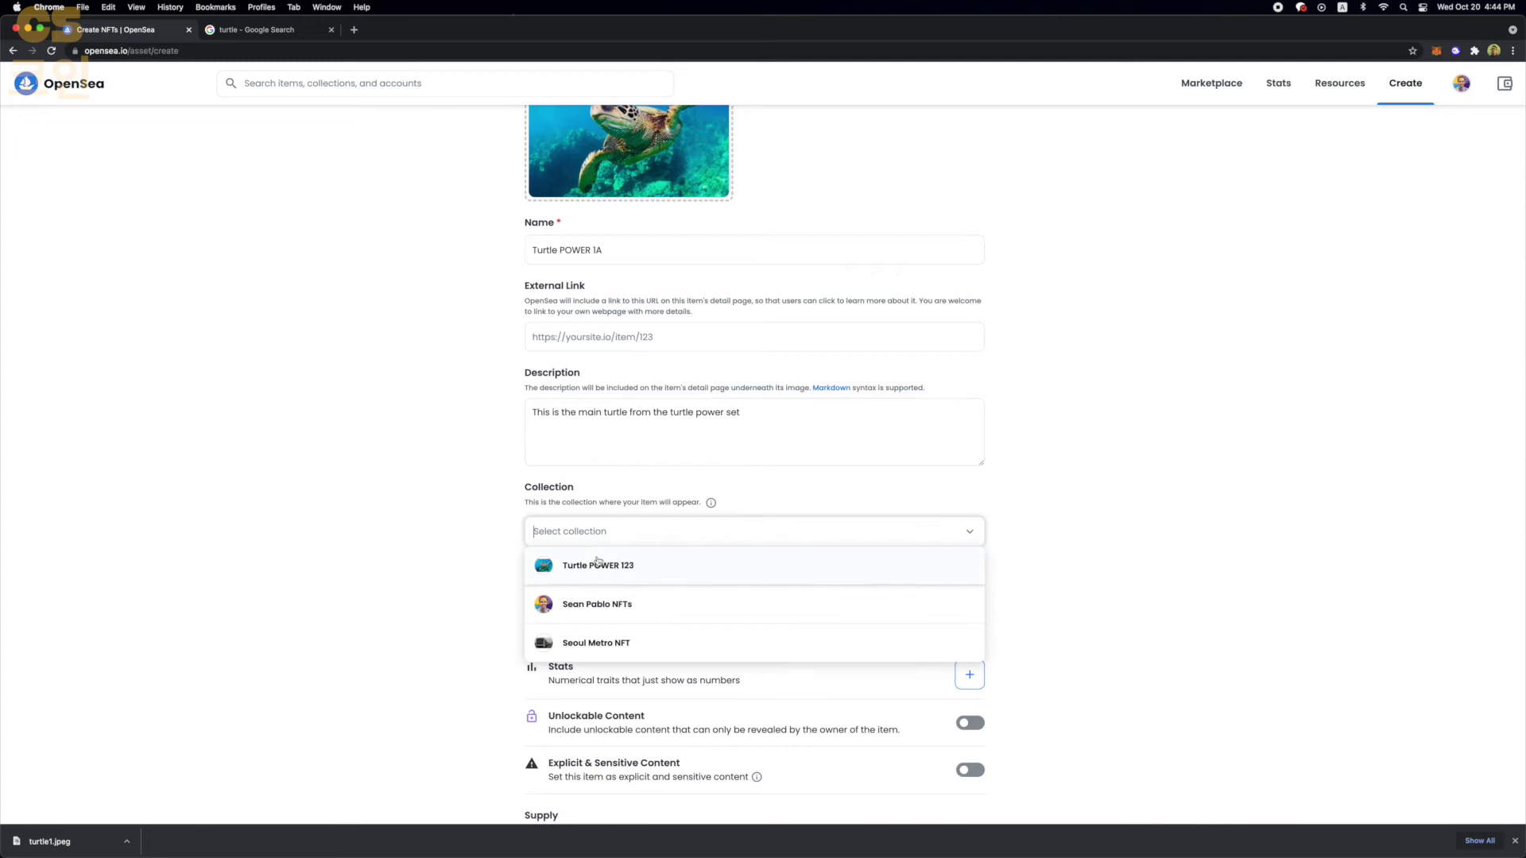
left_click(600, 566)
scroll(786, 462, "down", 3)
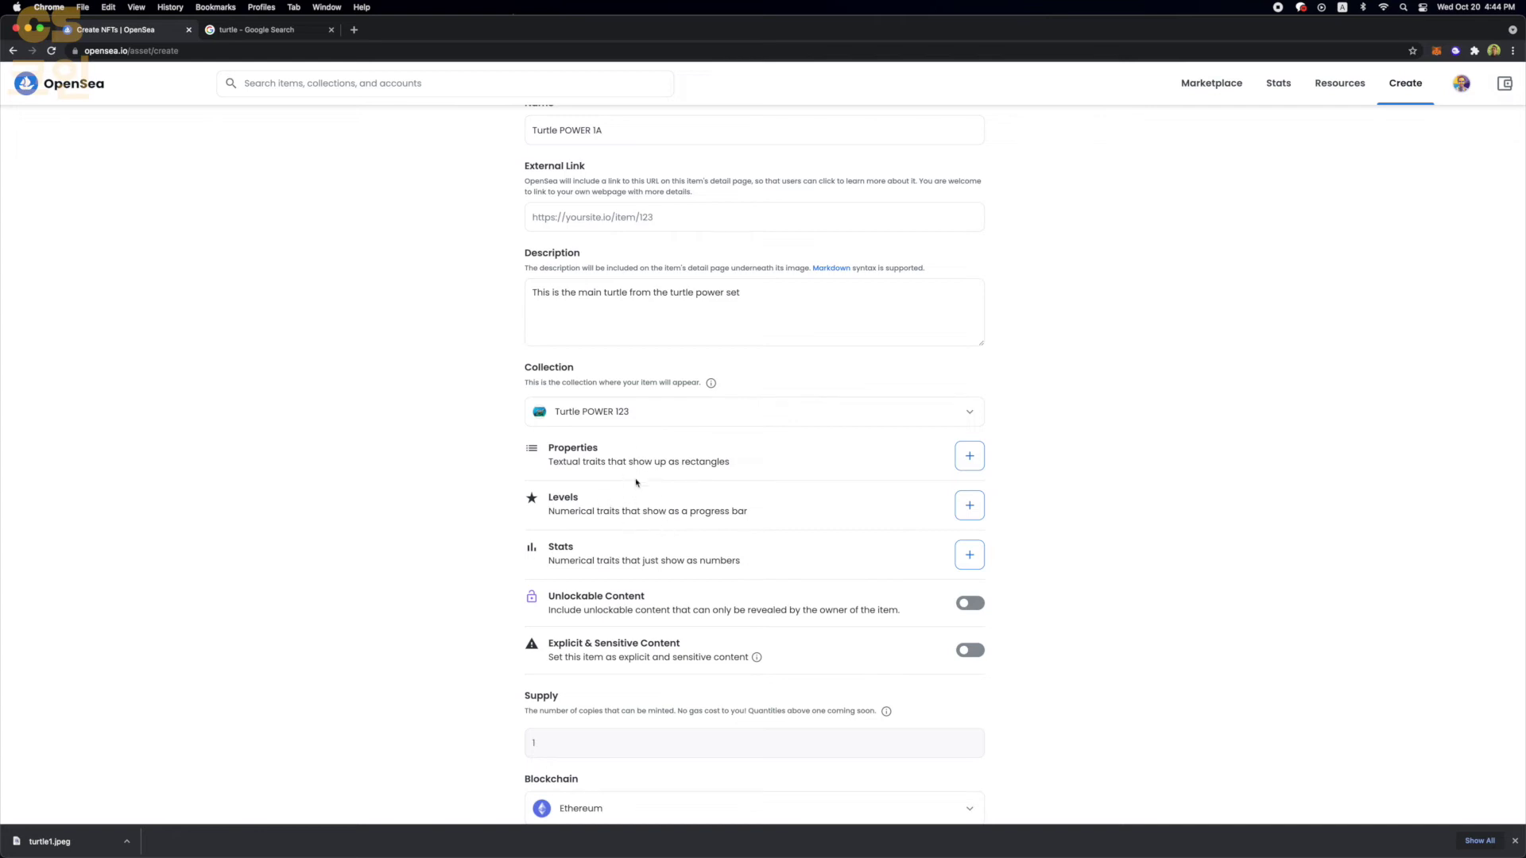
scroll(636, 512, "down", 2)
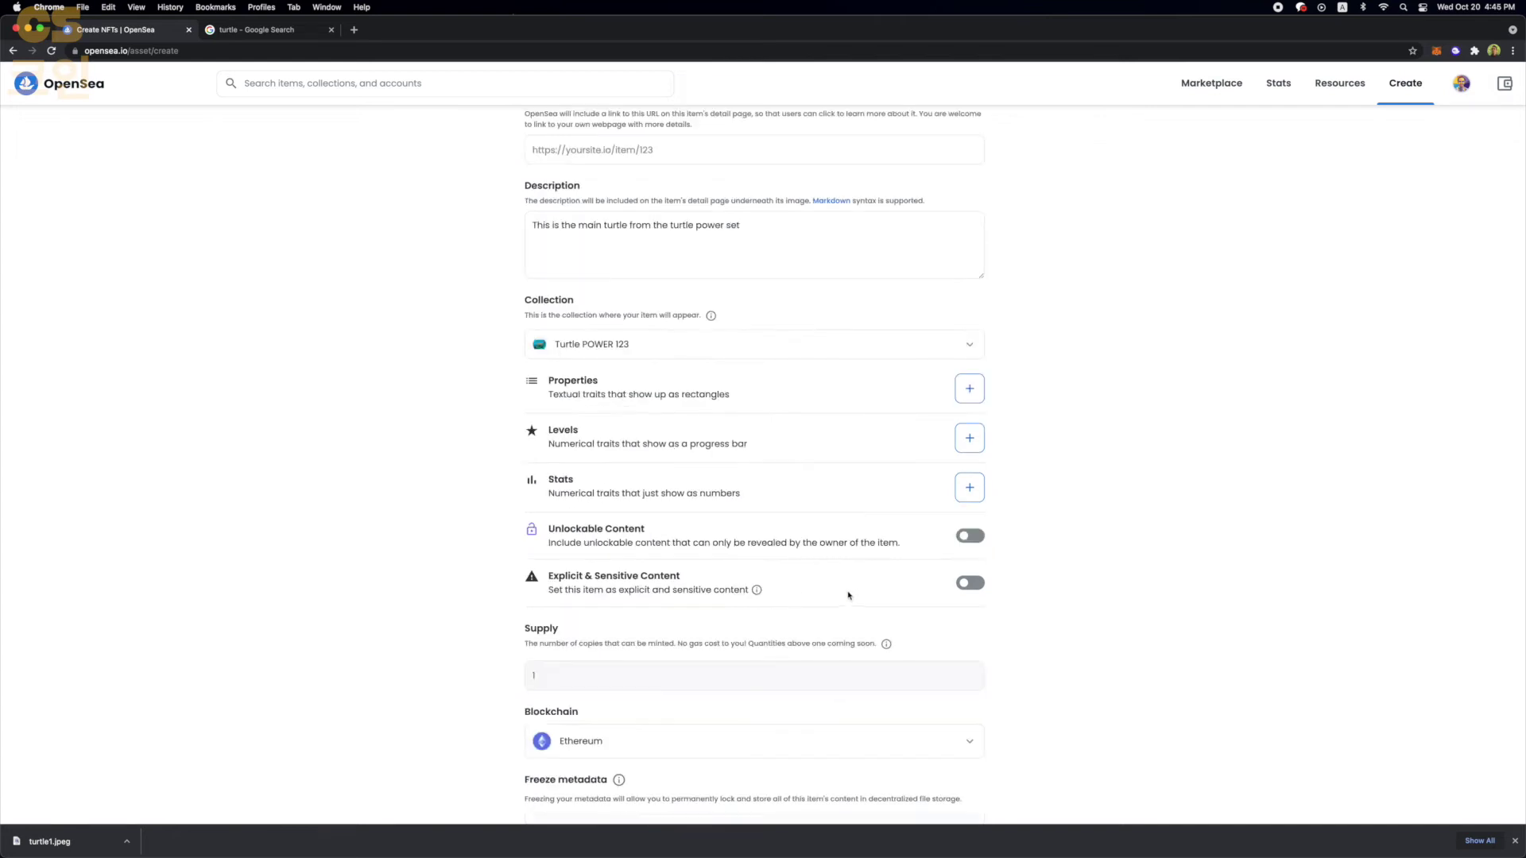
scroll(848, 595, "down", 3)
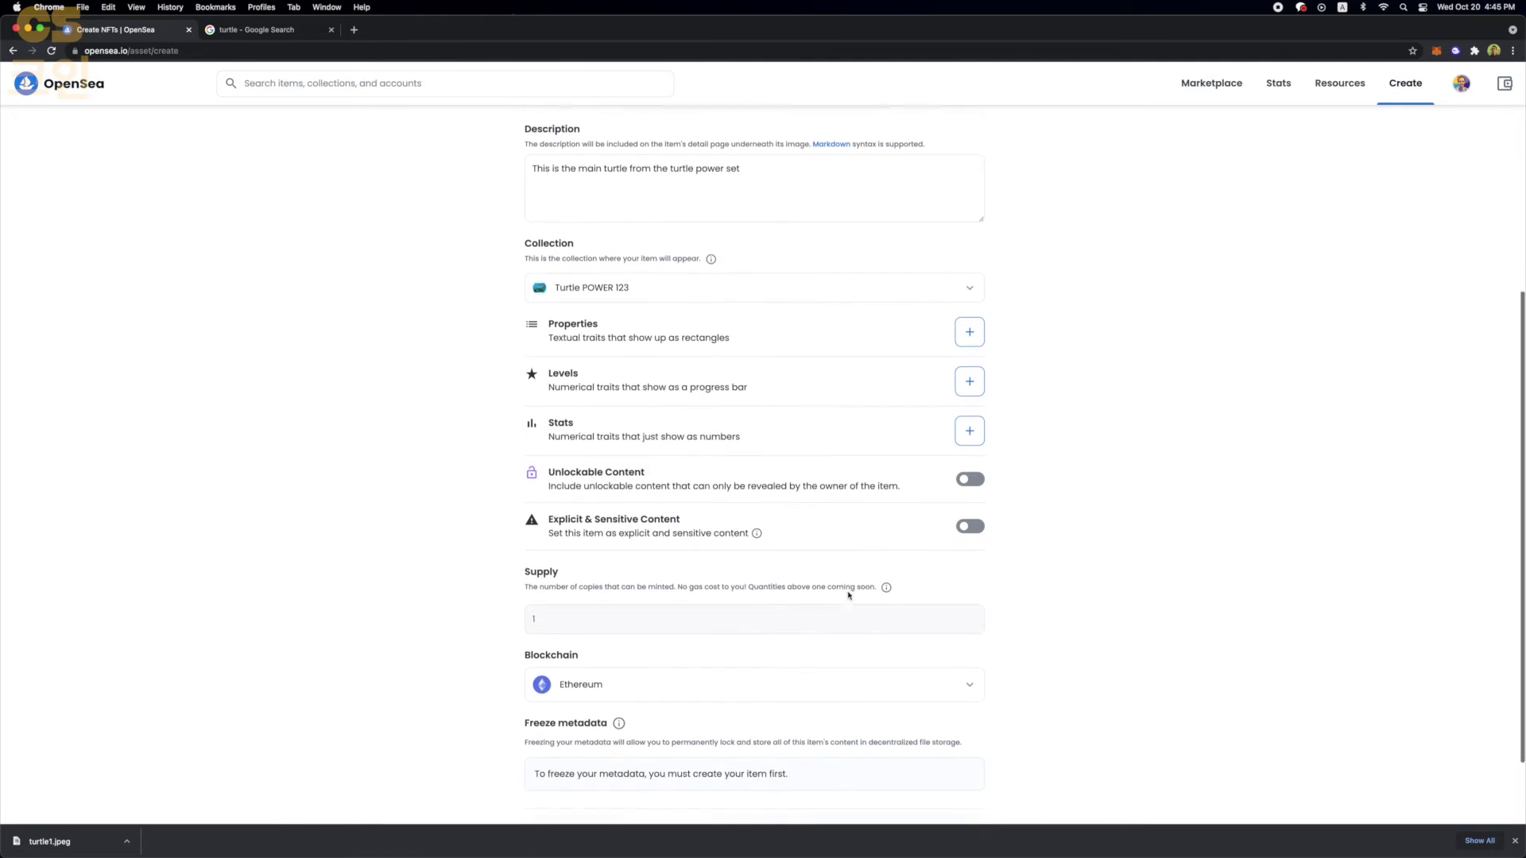
- Choose Polygon as the item's blockchain, set supply to 1, and create it
left_click(630, 641)
left_click(616, 680)
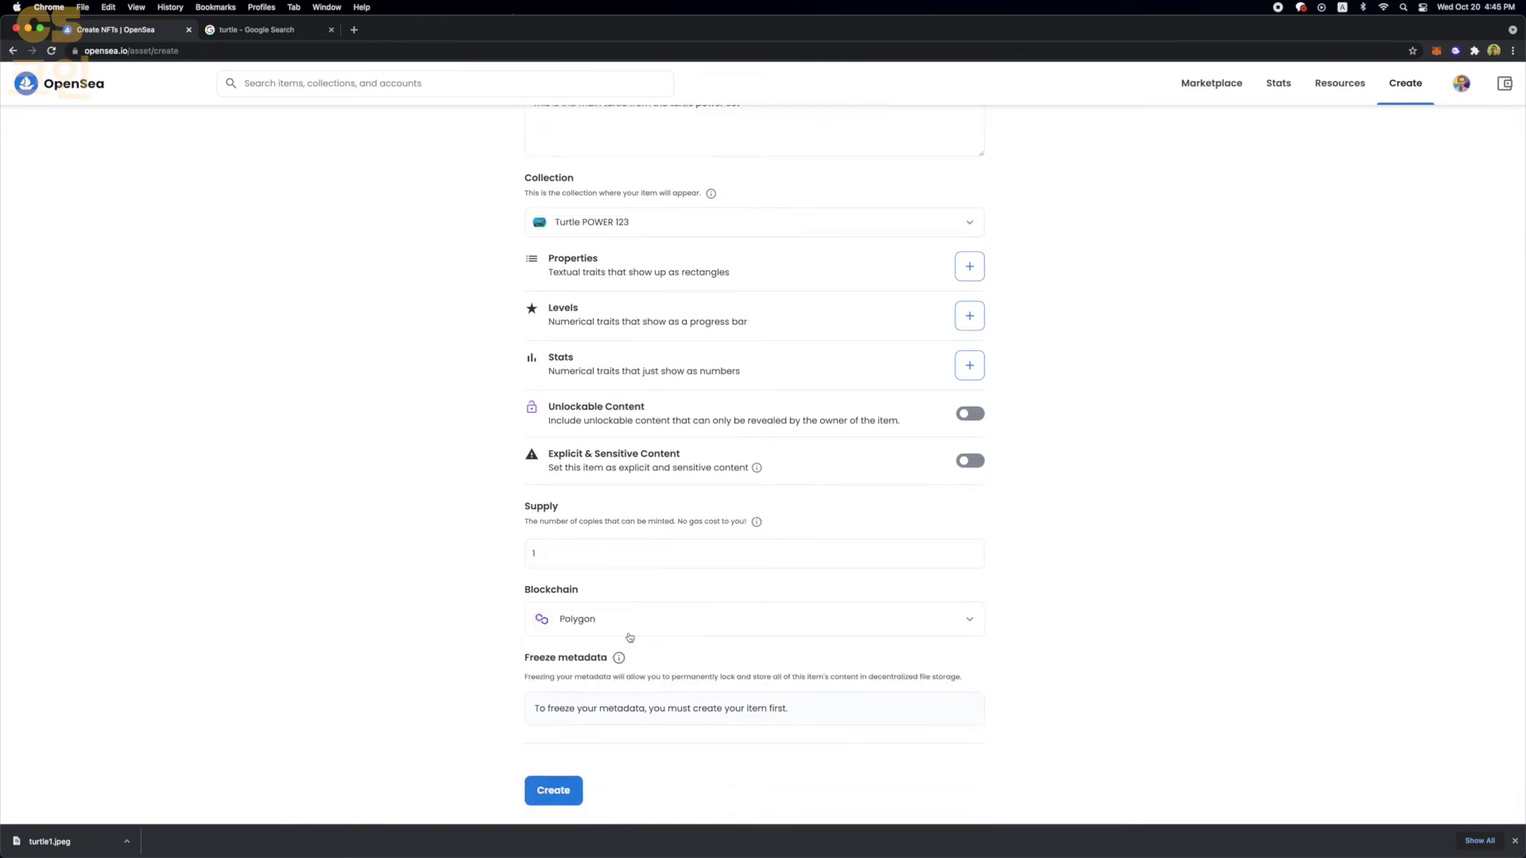
double_click(580, 554)
left_click(507, 606)
scroll(514, 597, "down", 1)
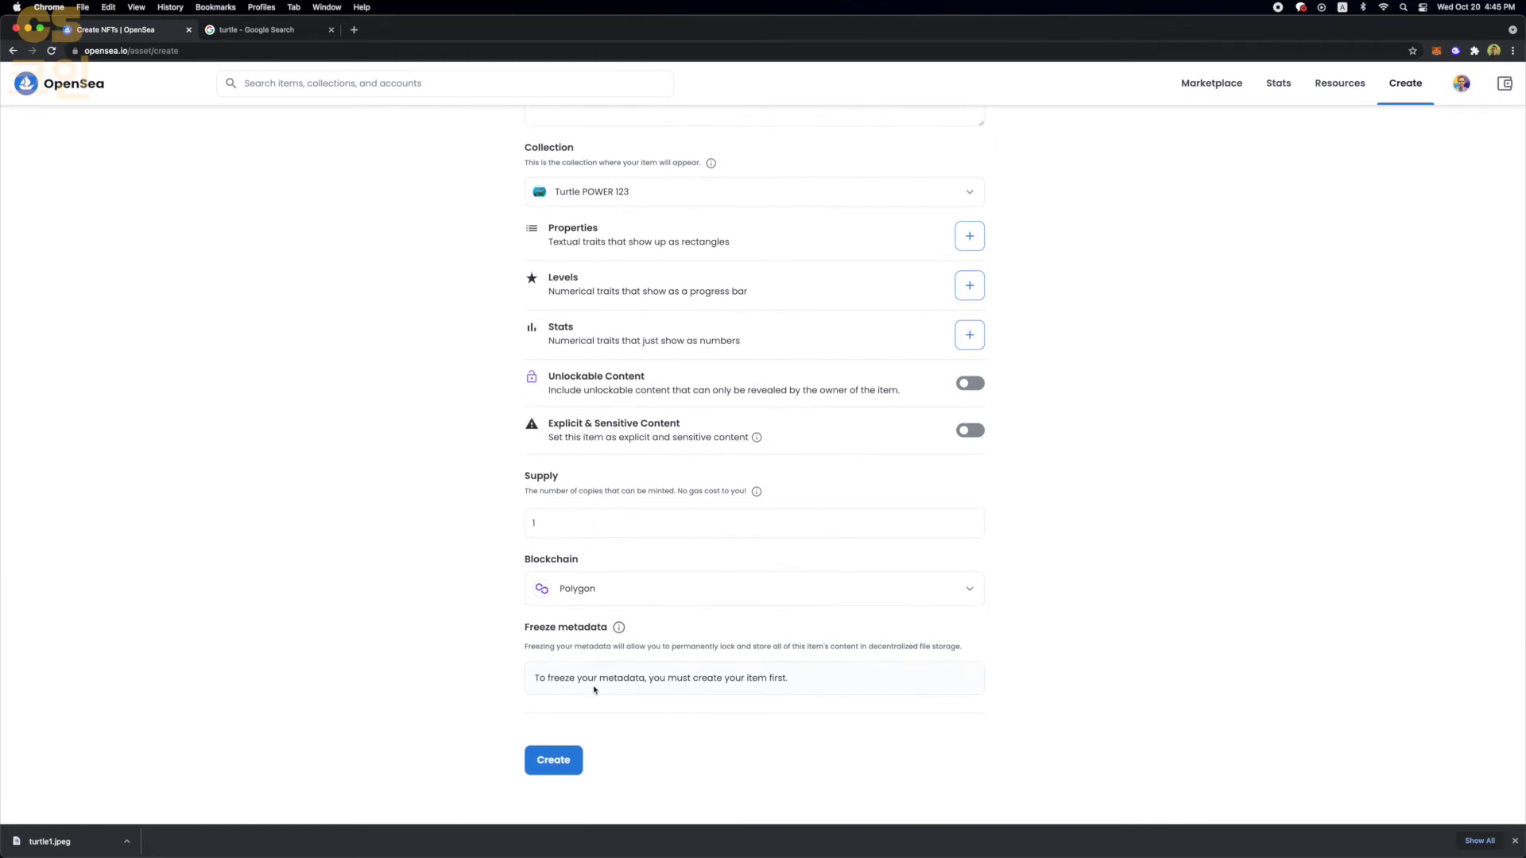
left_click(580, 750)
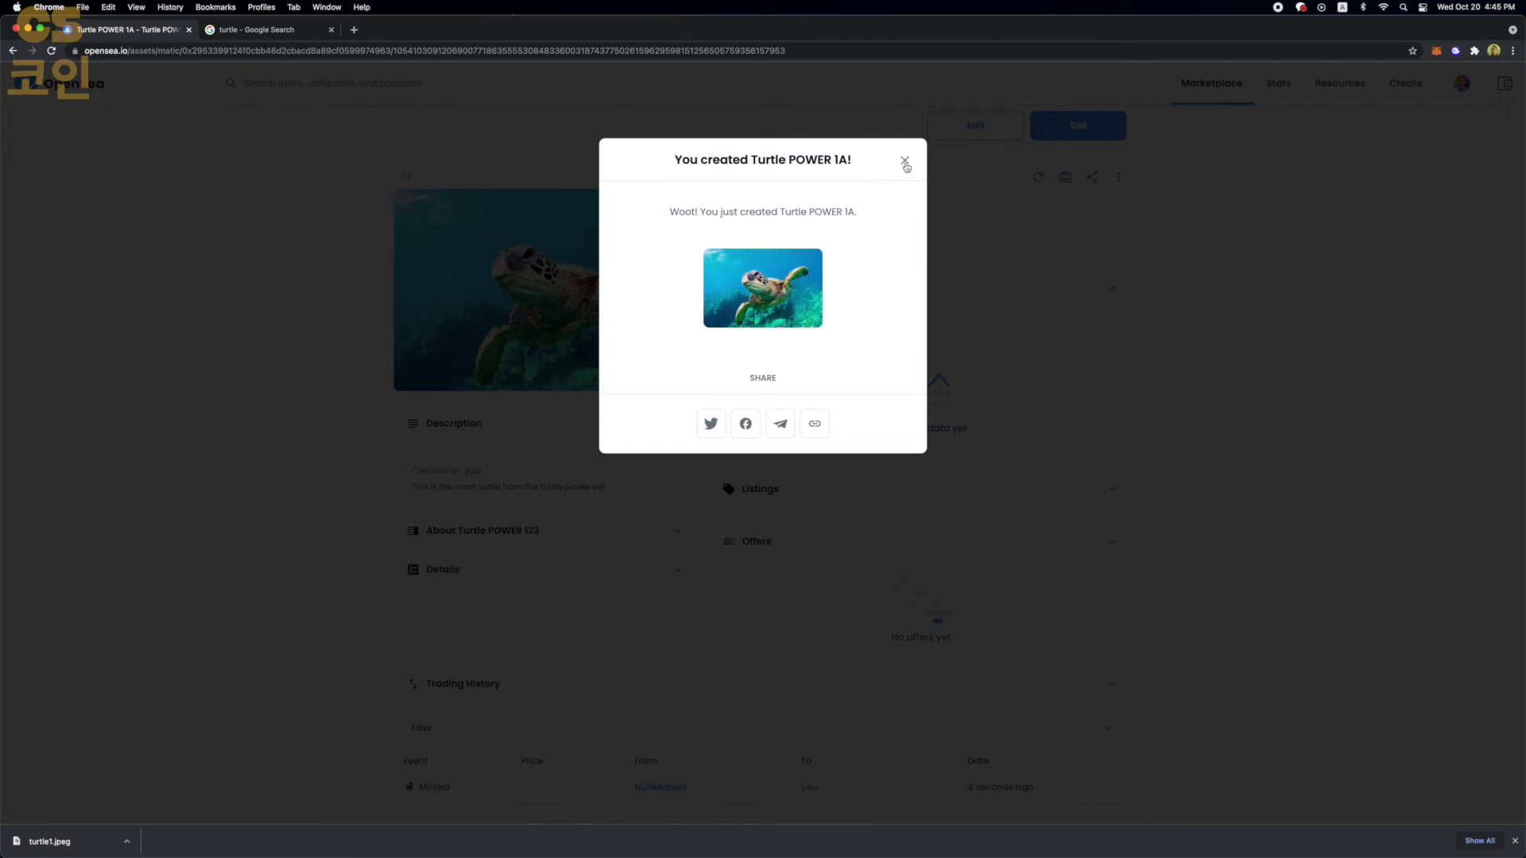
- List Turtle POWER 1A for sale at 0.05 ETH and sign the listing in MetaMask
left_click(904, 162)
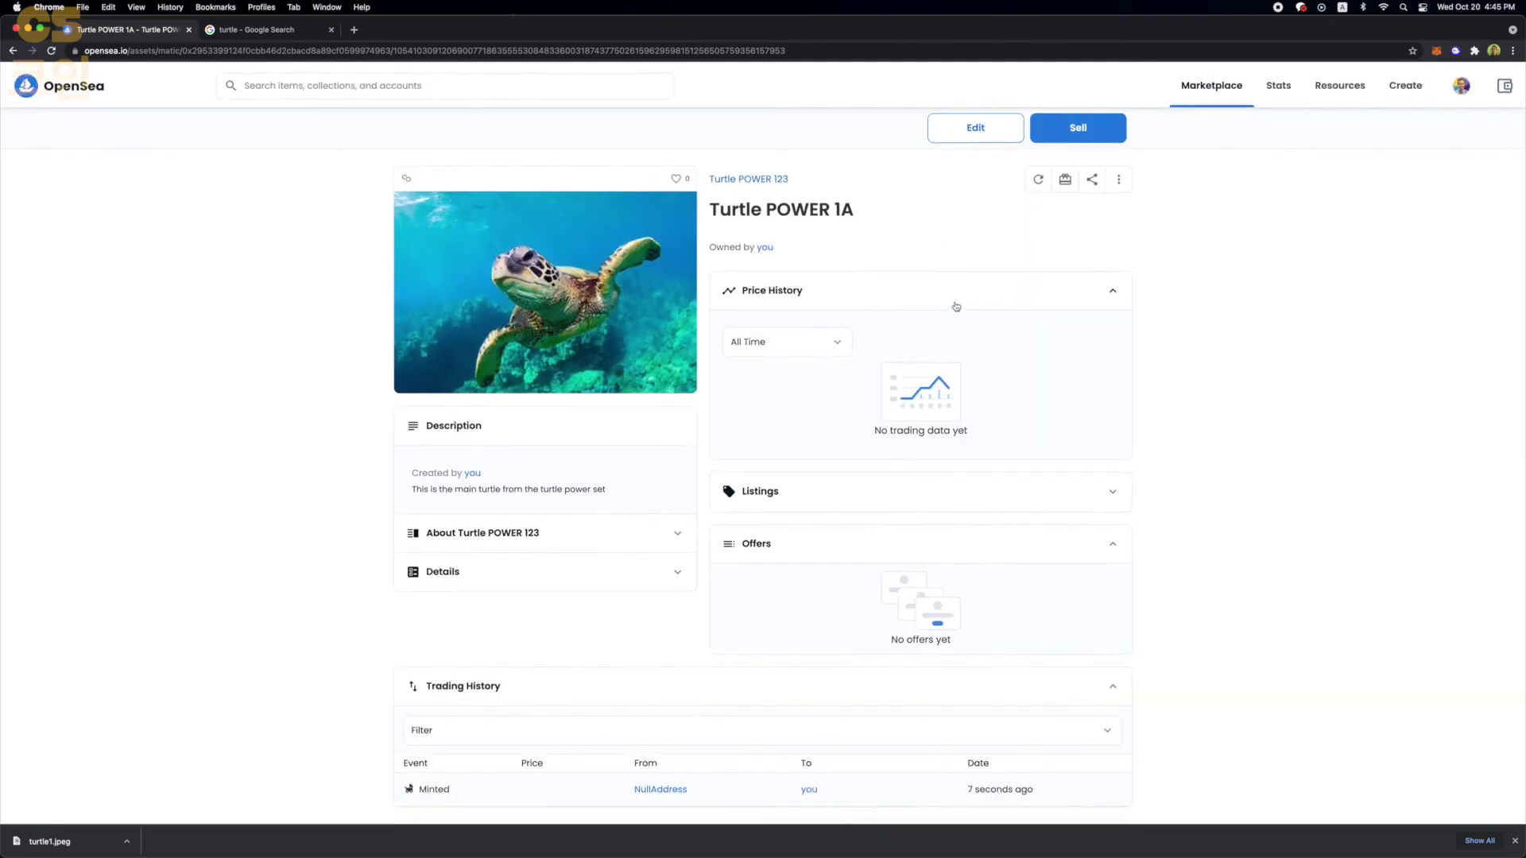
left_click(1101, 127)
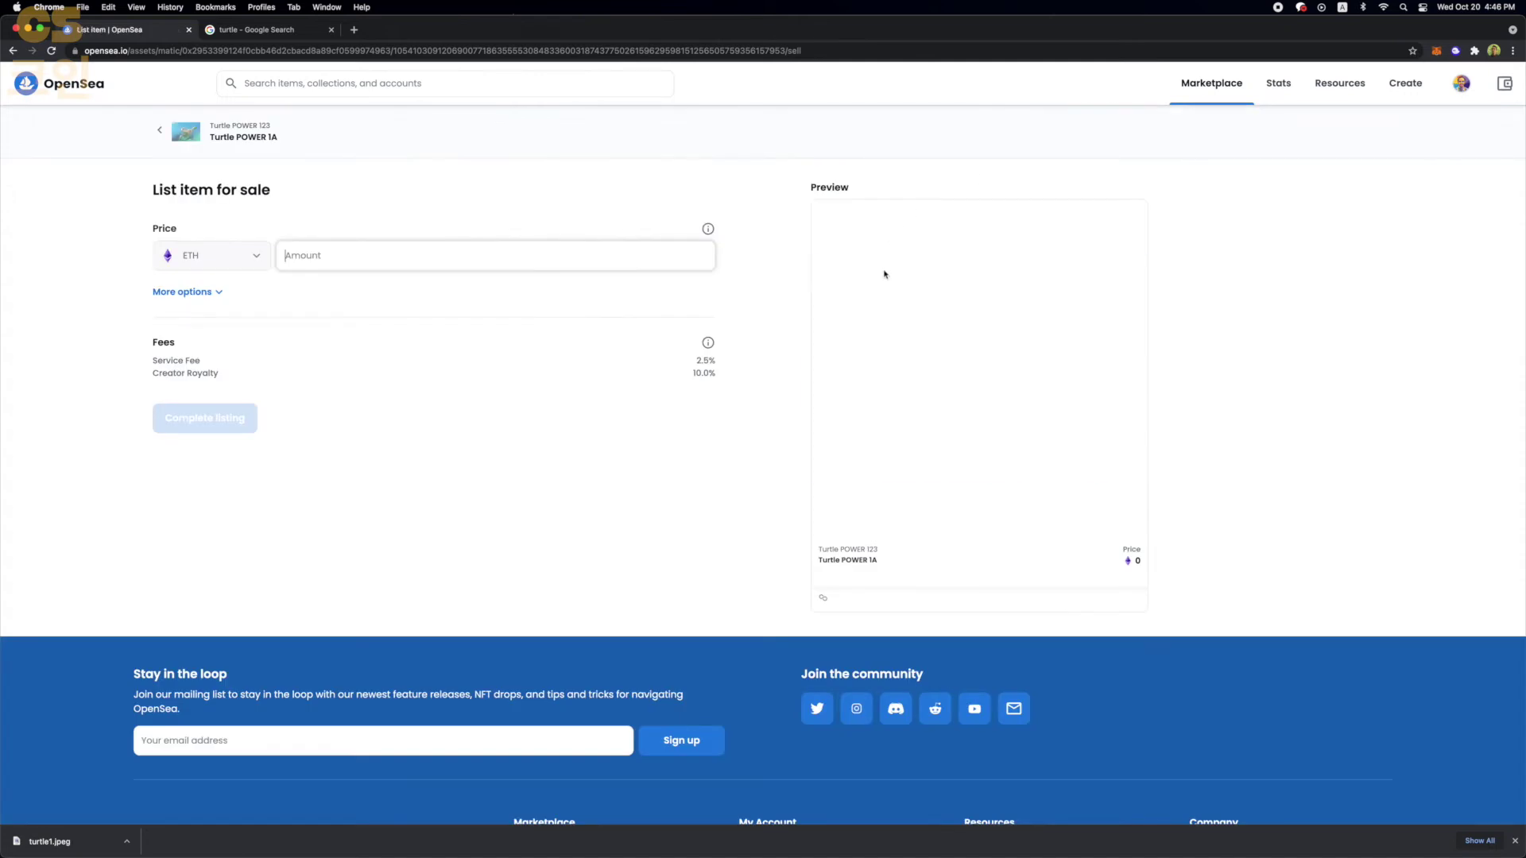
left_click(284, 260)
left_click(324, 277)
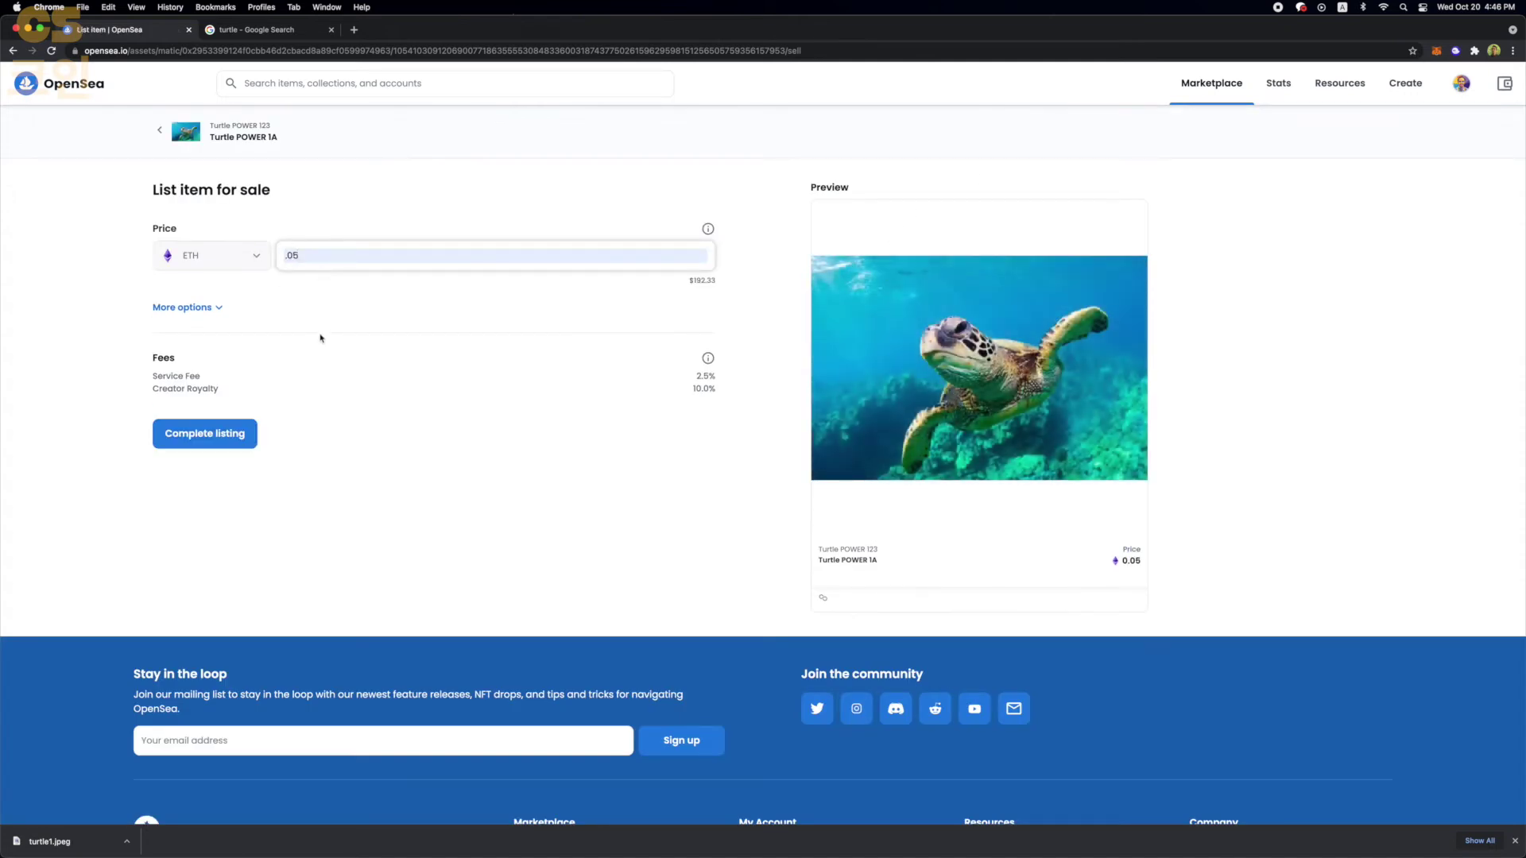
left_click(225, 431)
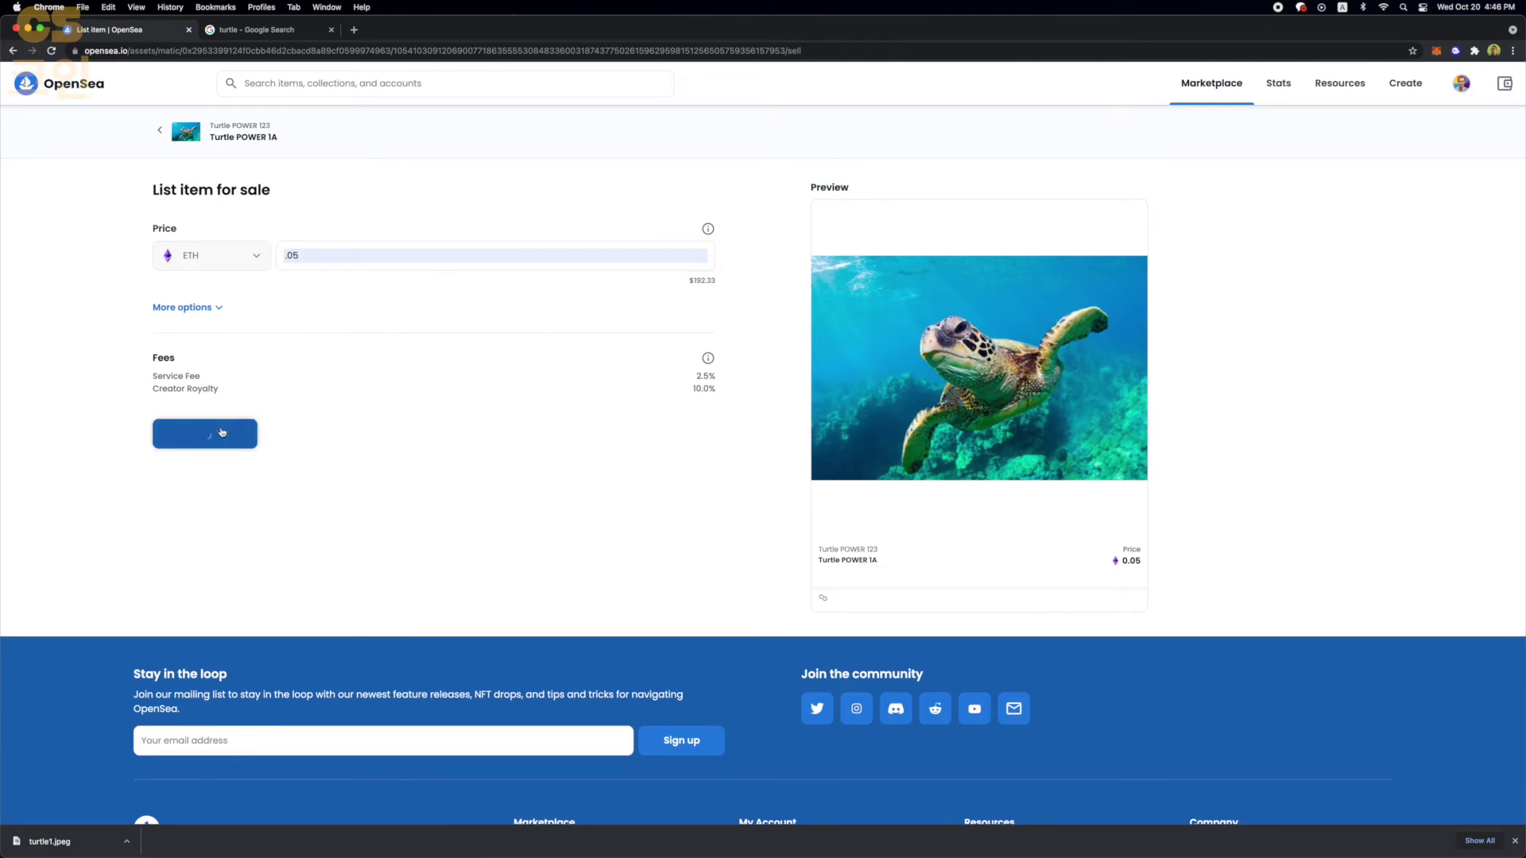
left_click(619, 391)
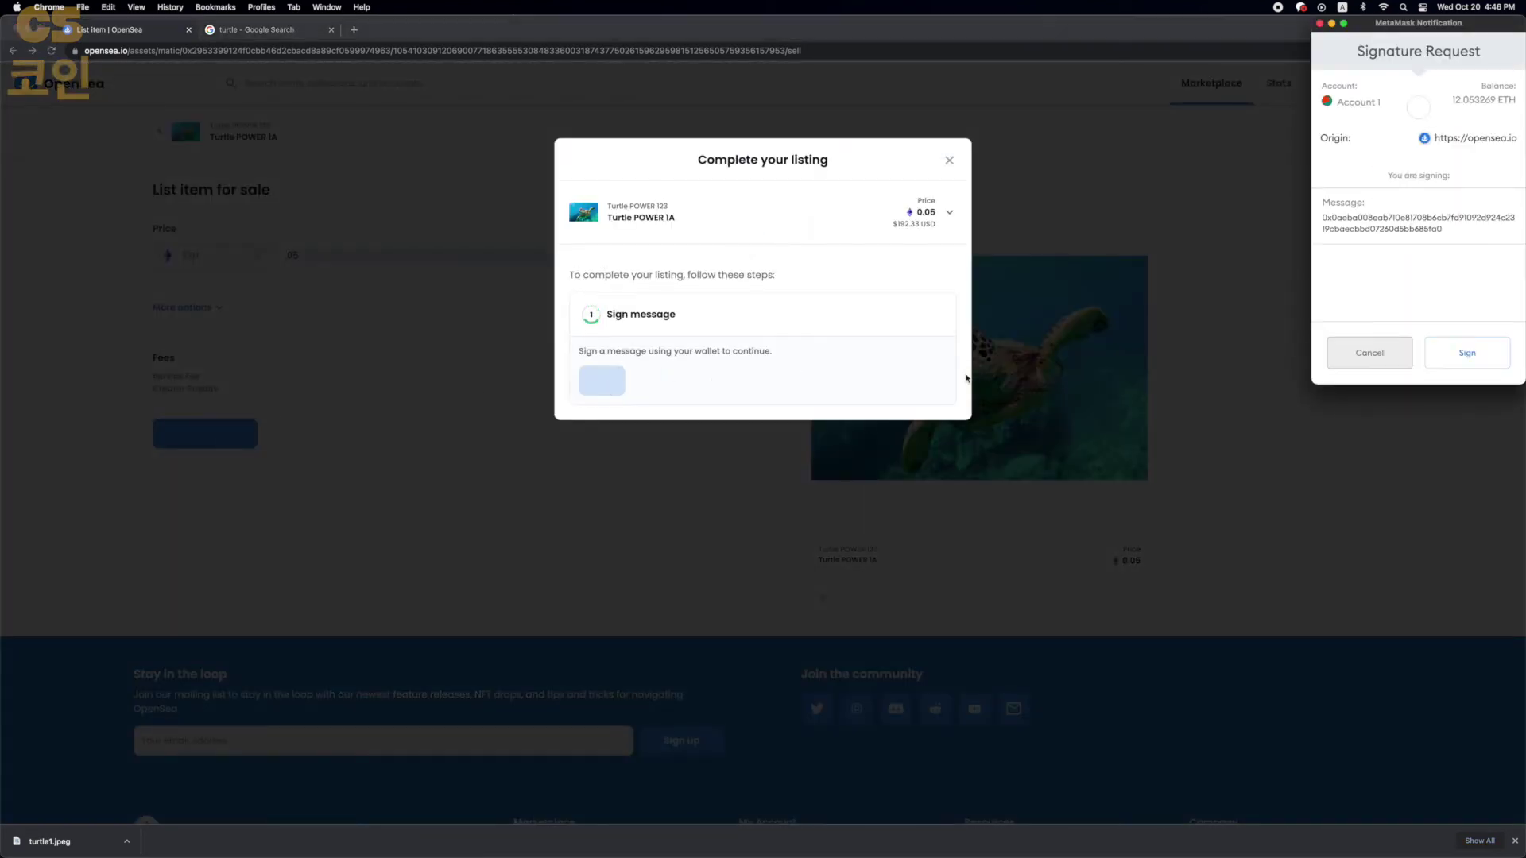
left_click(1465, 354)
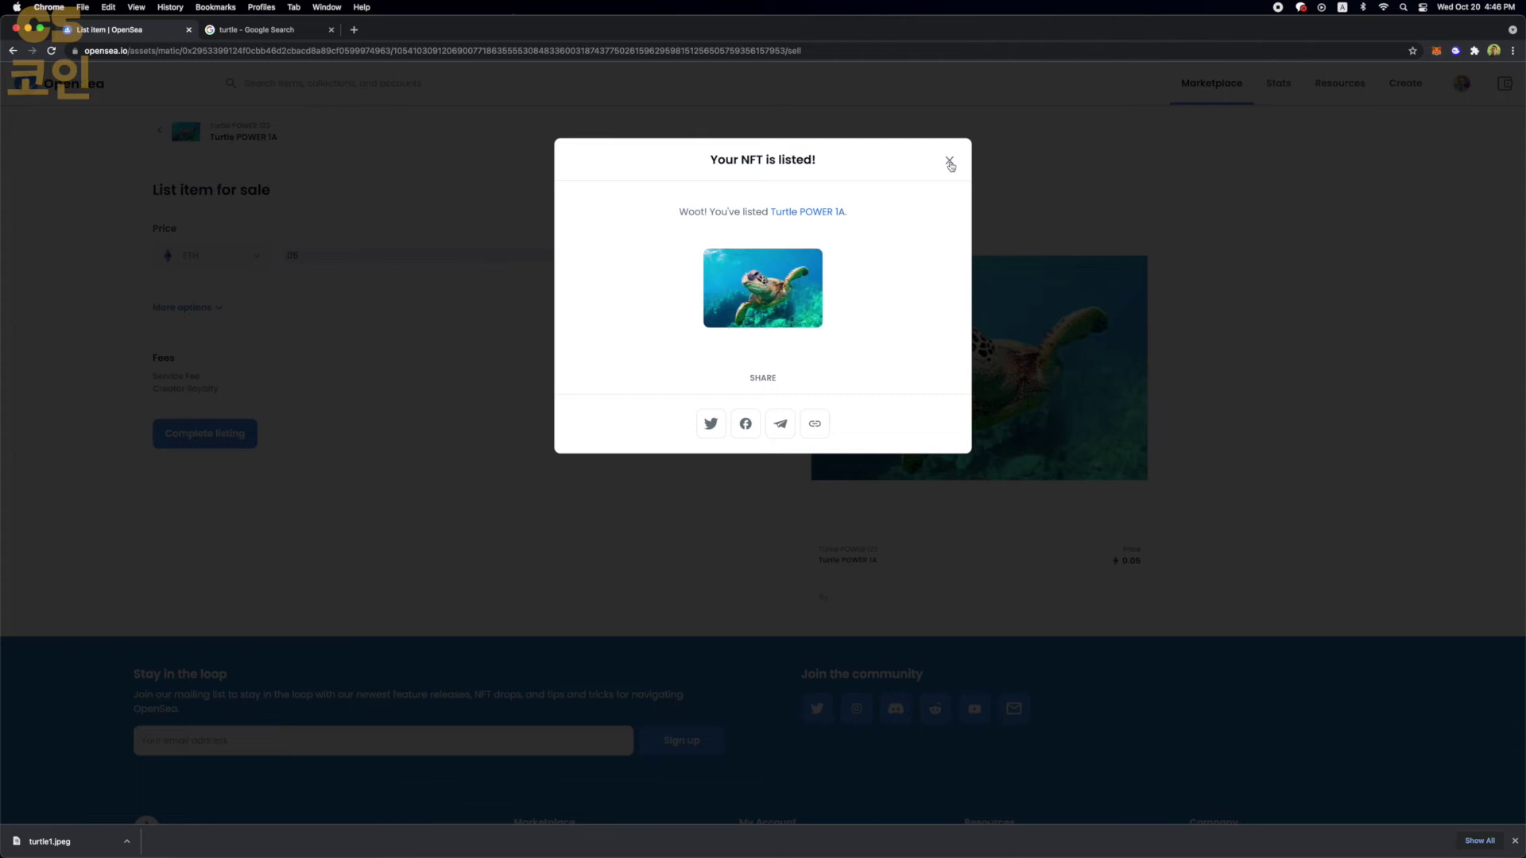
- Check Turtle POWER 1A under the profile's Created tab, open its page, then go back
left_click(950, 162)
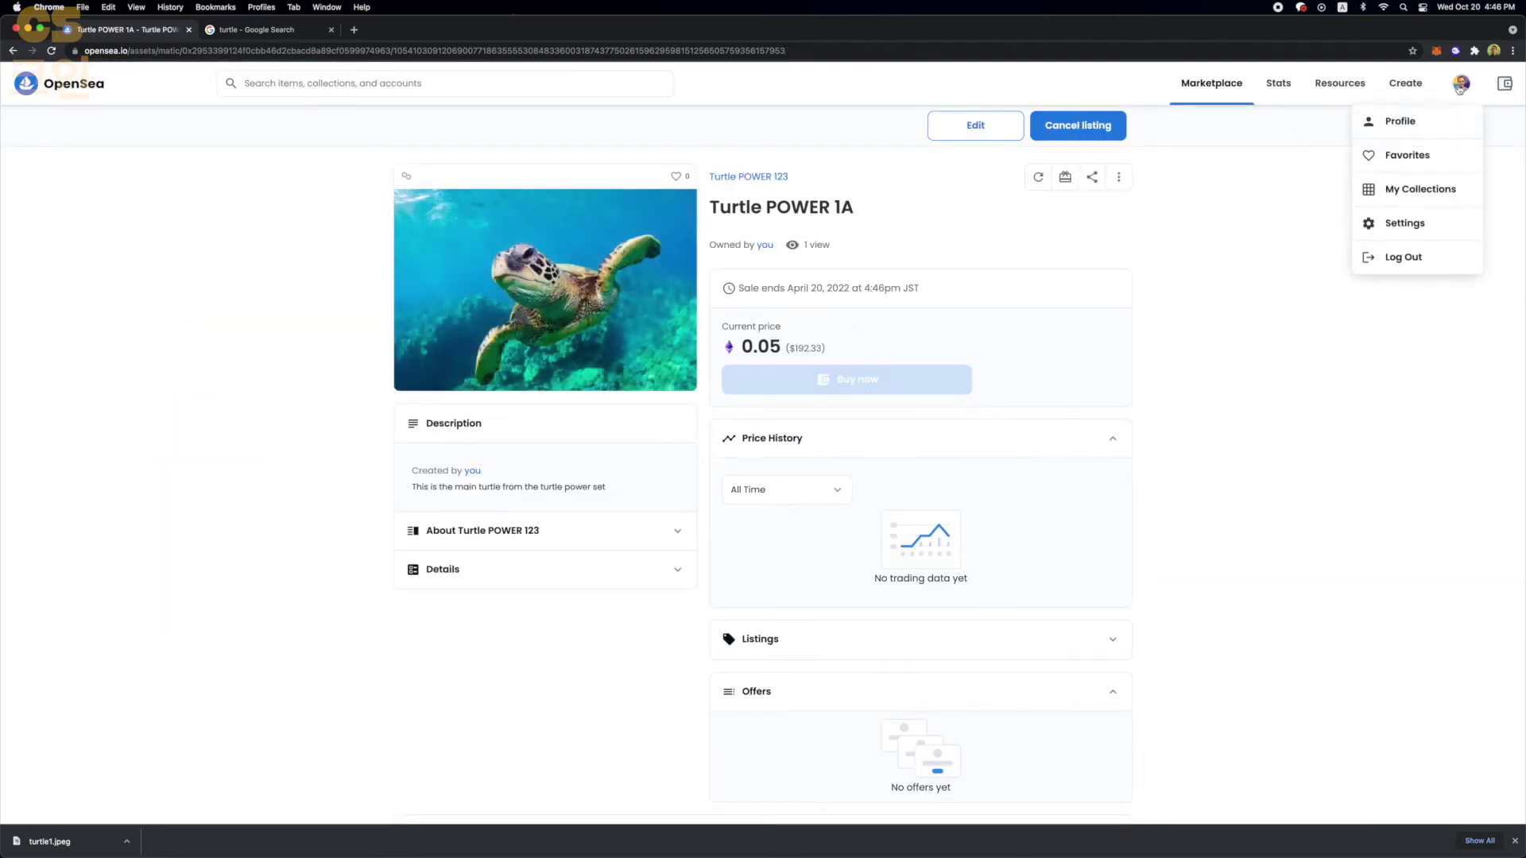
left_click(1411, 125)
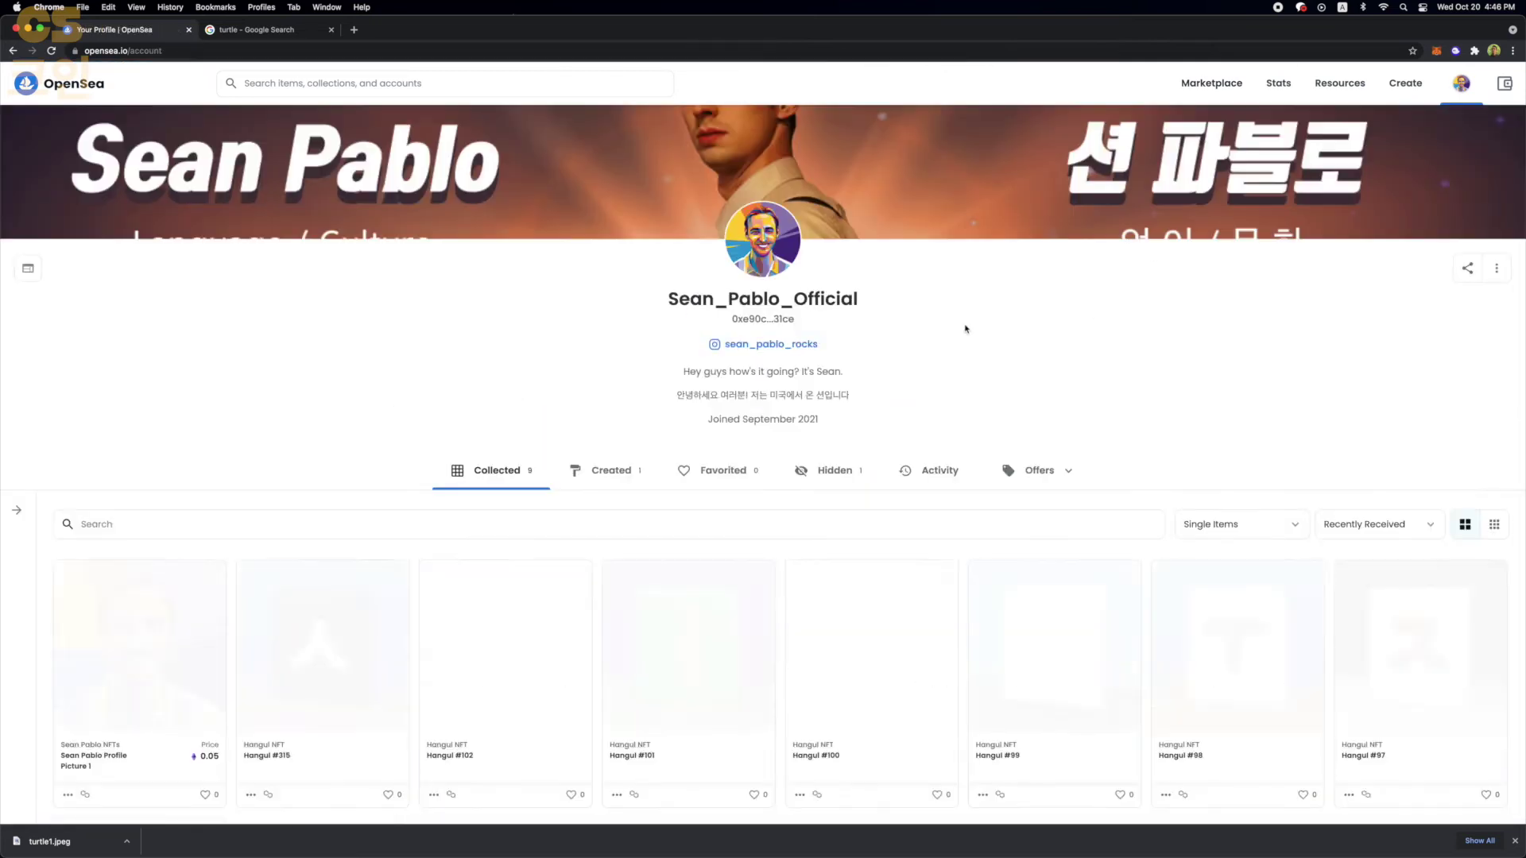
scroll(901, 343, "down", 3)
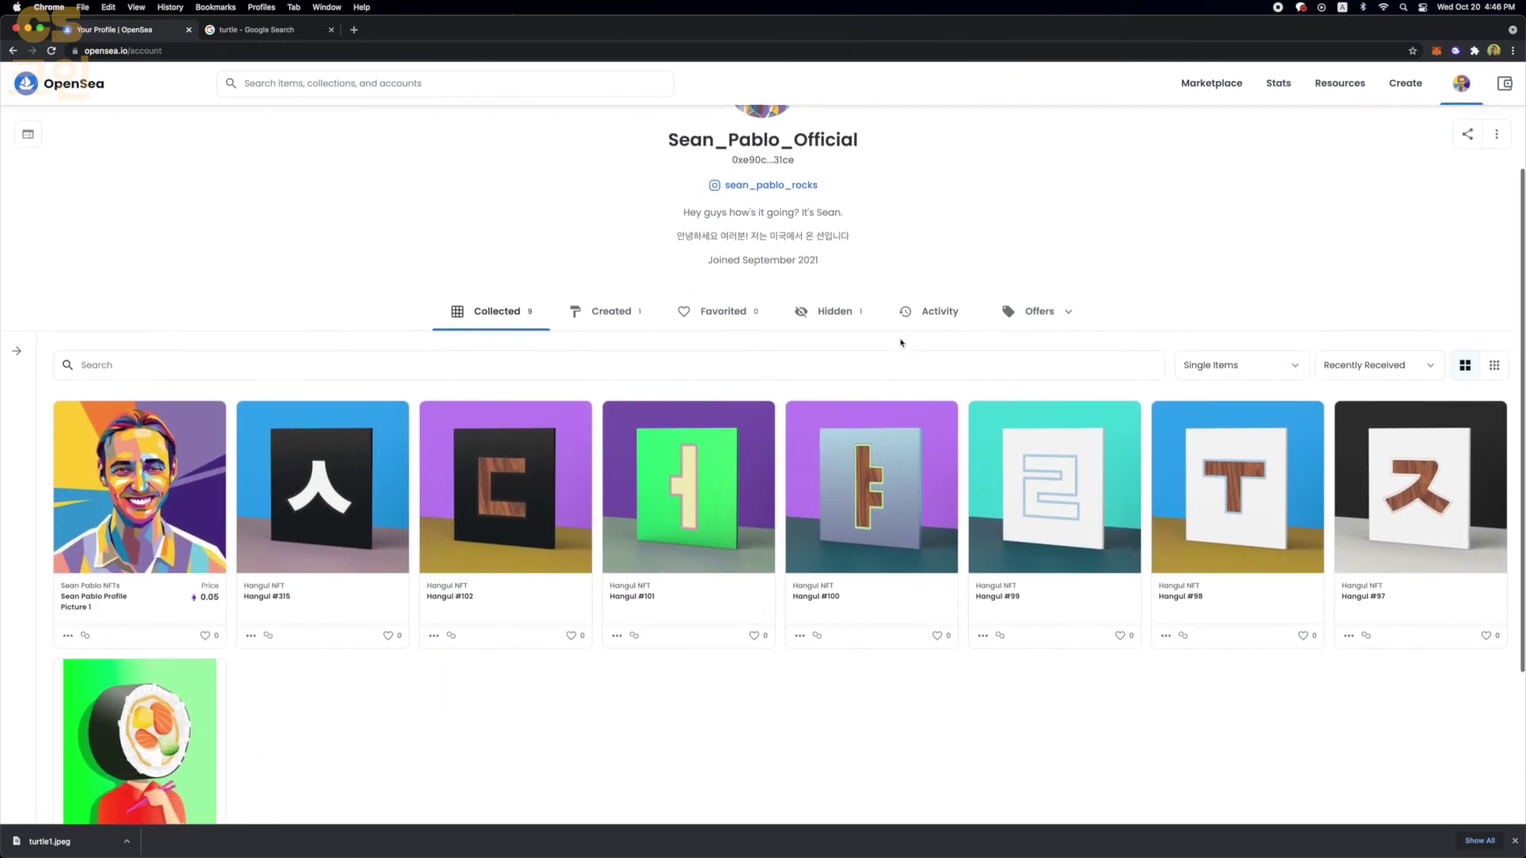
scroll(664, 313, "up", 1)
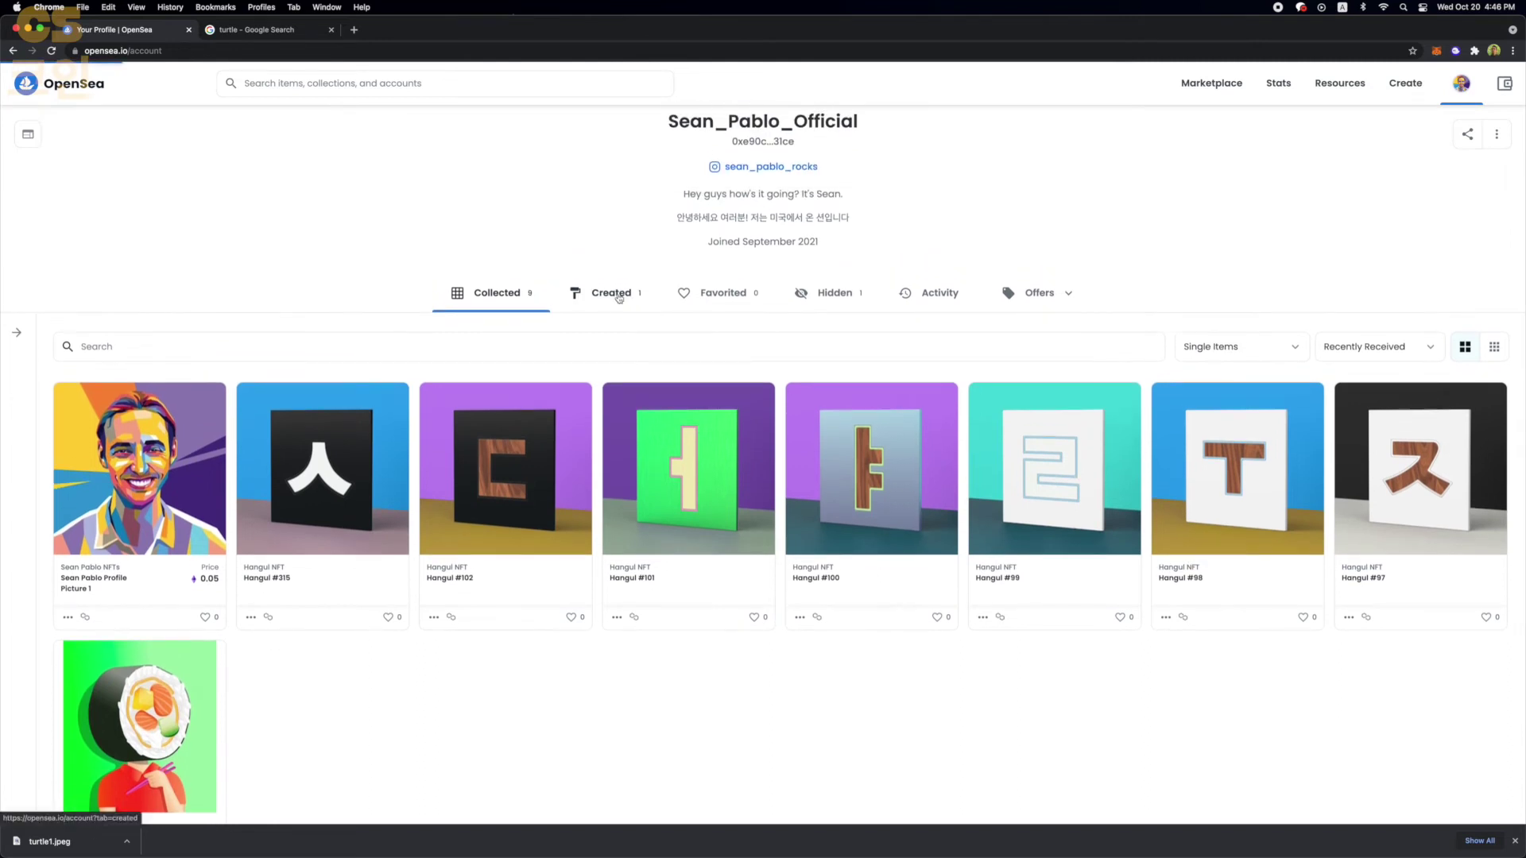
left_click(616, 297)
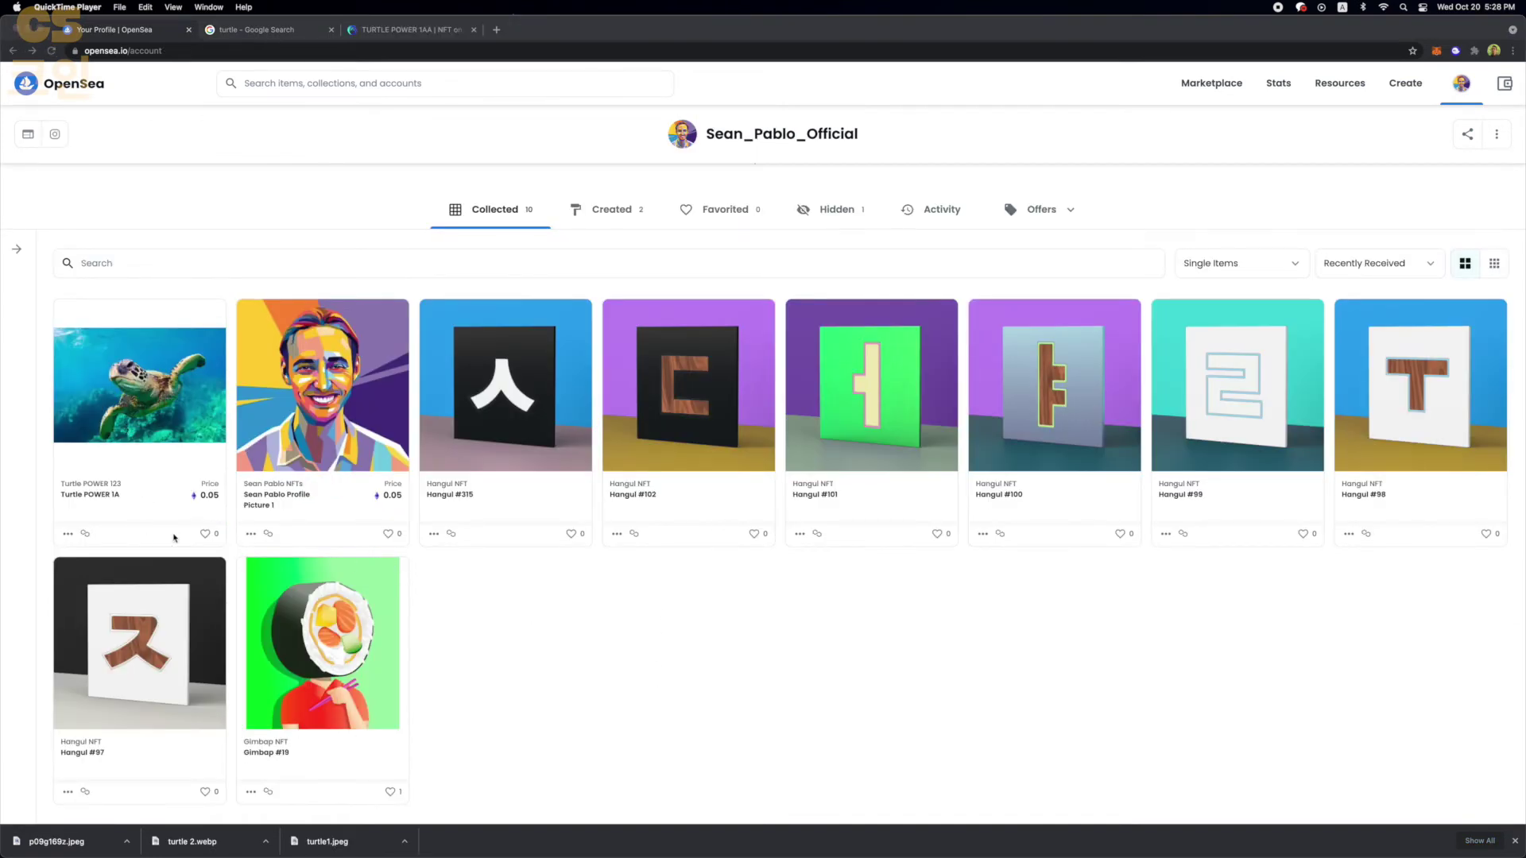
left_click(209, 532)
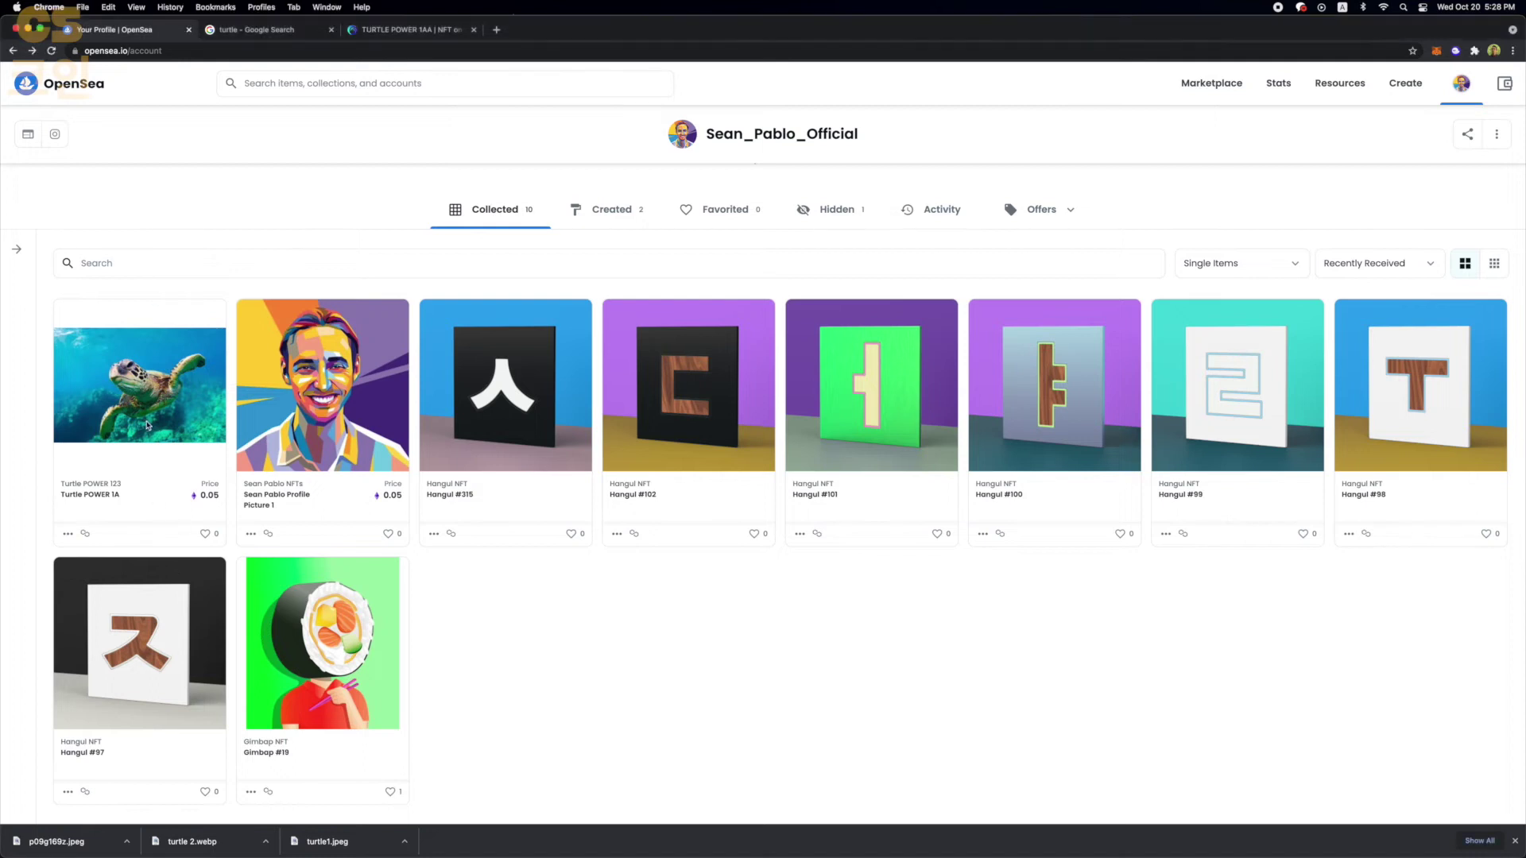
left_click(221, 447)
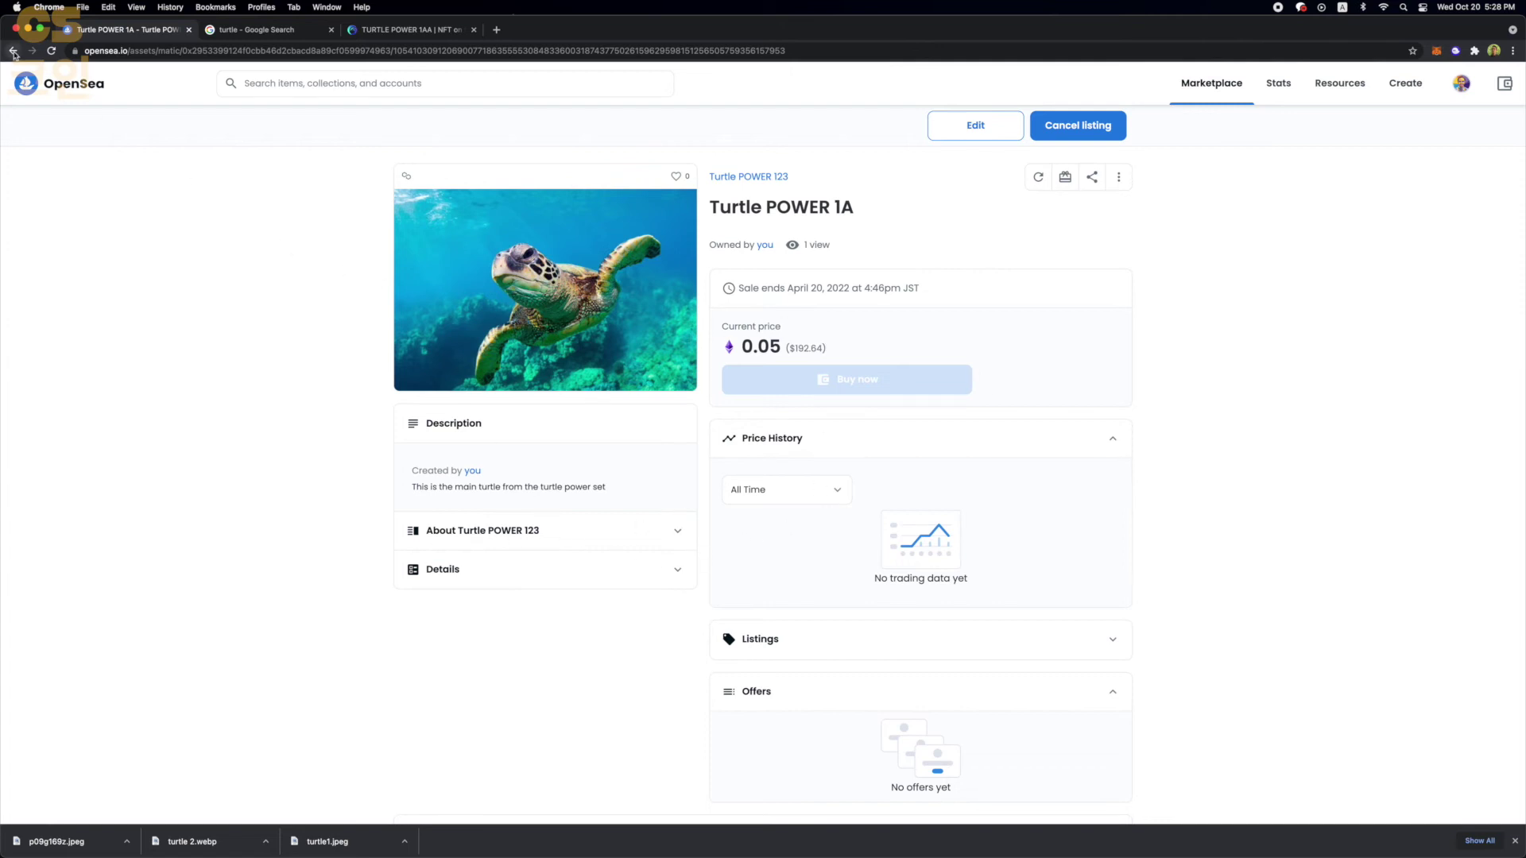
left_click(14, 50)
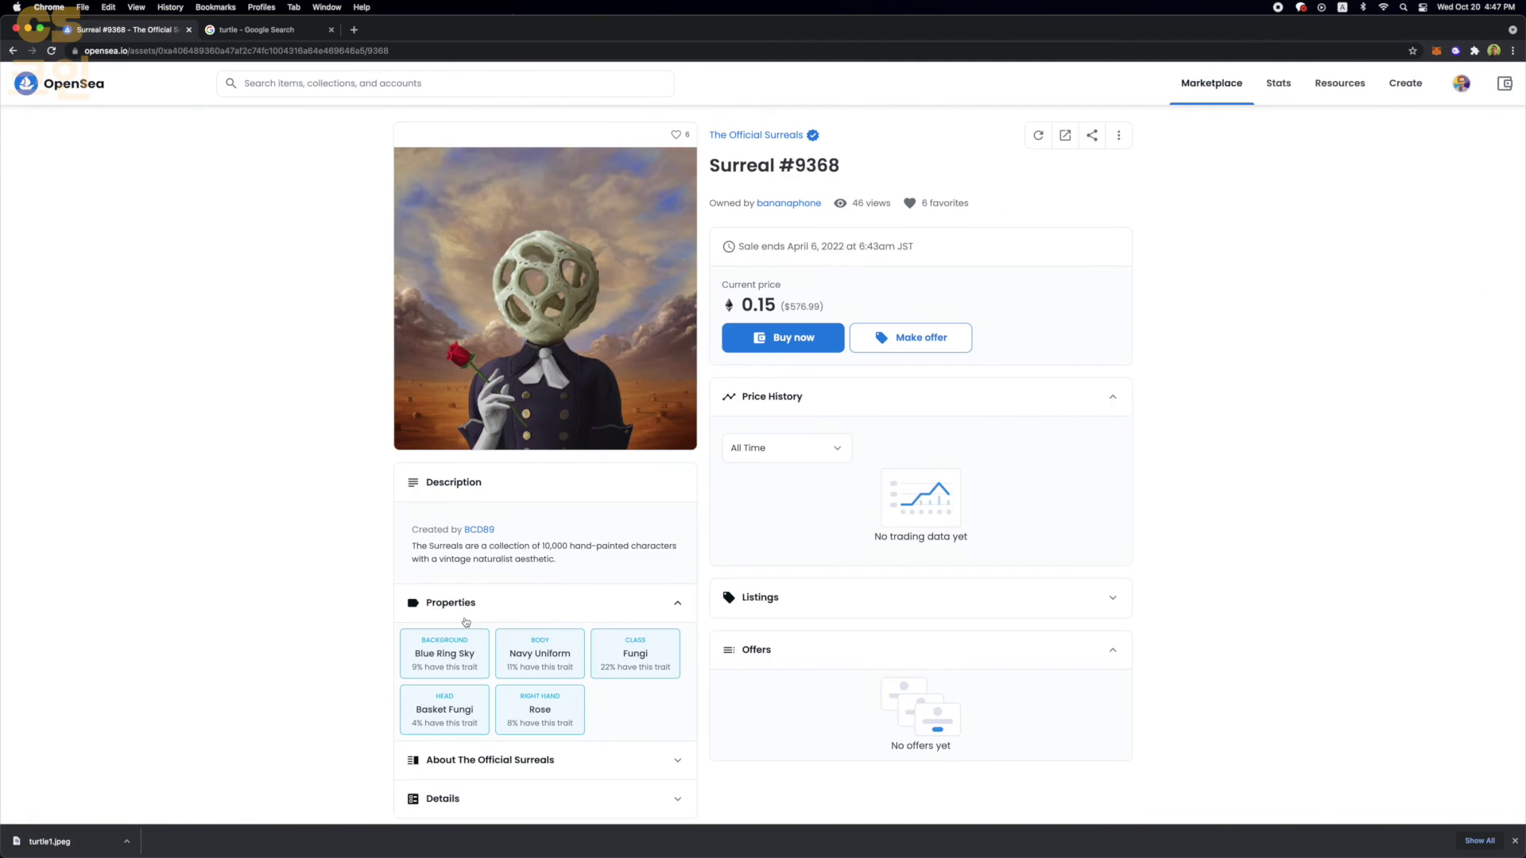
- View the Surreal #9368 artwork enlarged and toggle its Properties and About sections
scroll(509, 477, "down", 1)
left_click(564, 350)
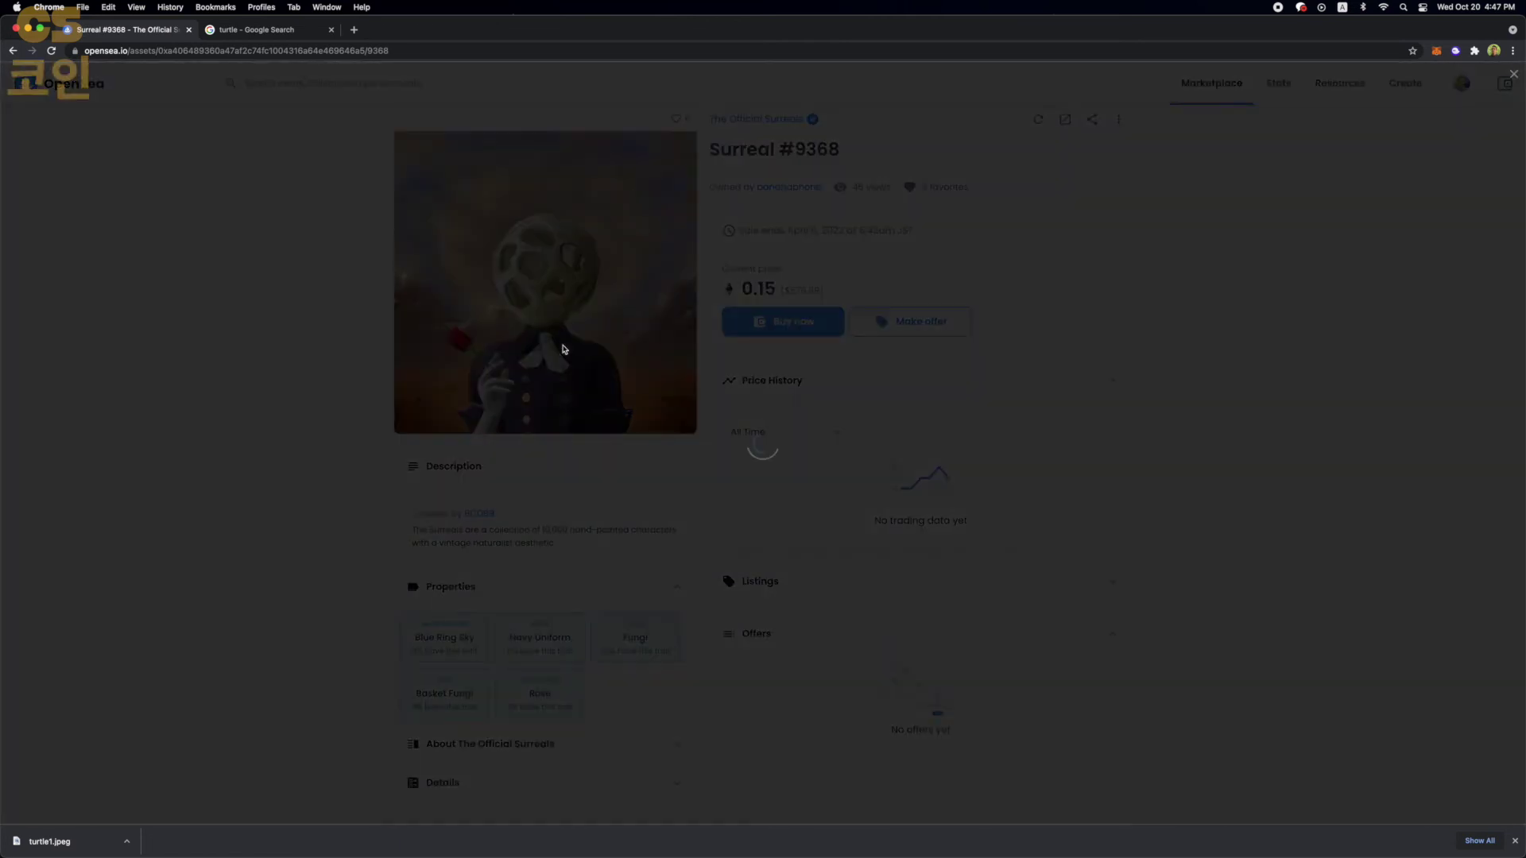
left_click(323, 449)
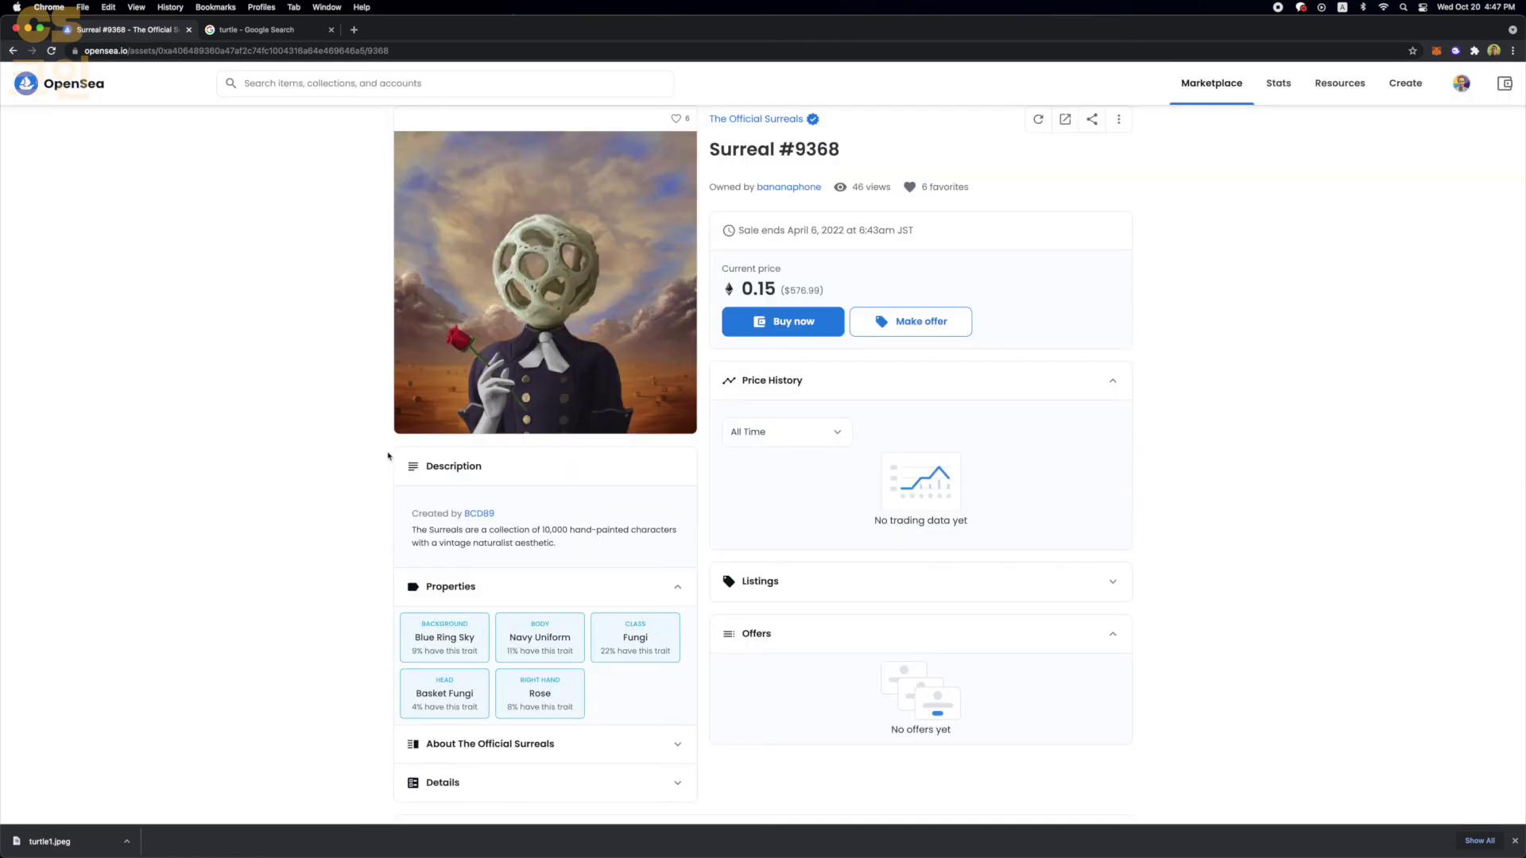
scroll(586, 696, "down", 1)
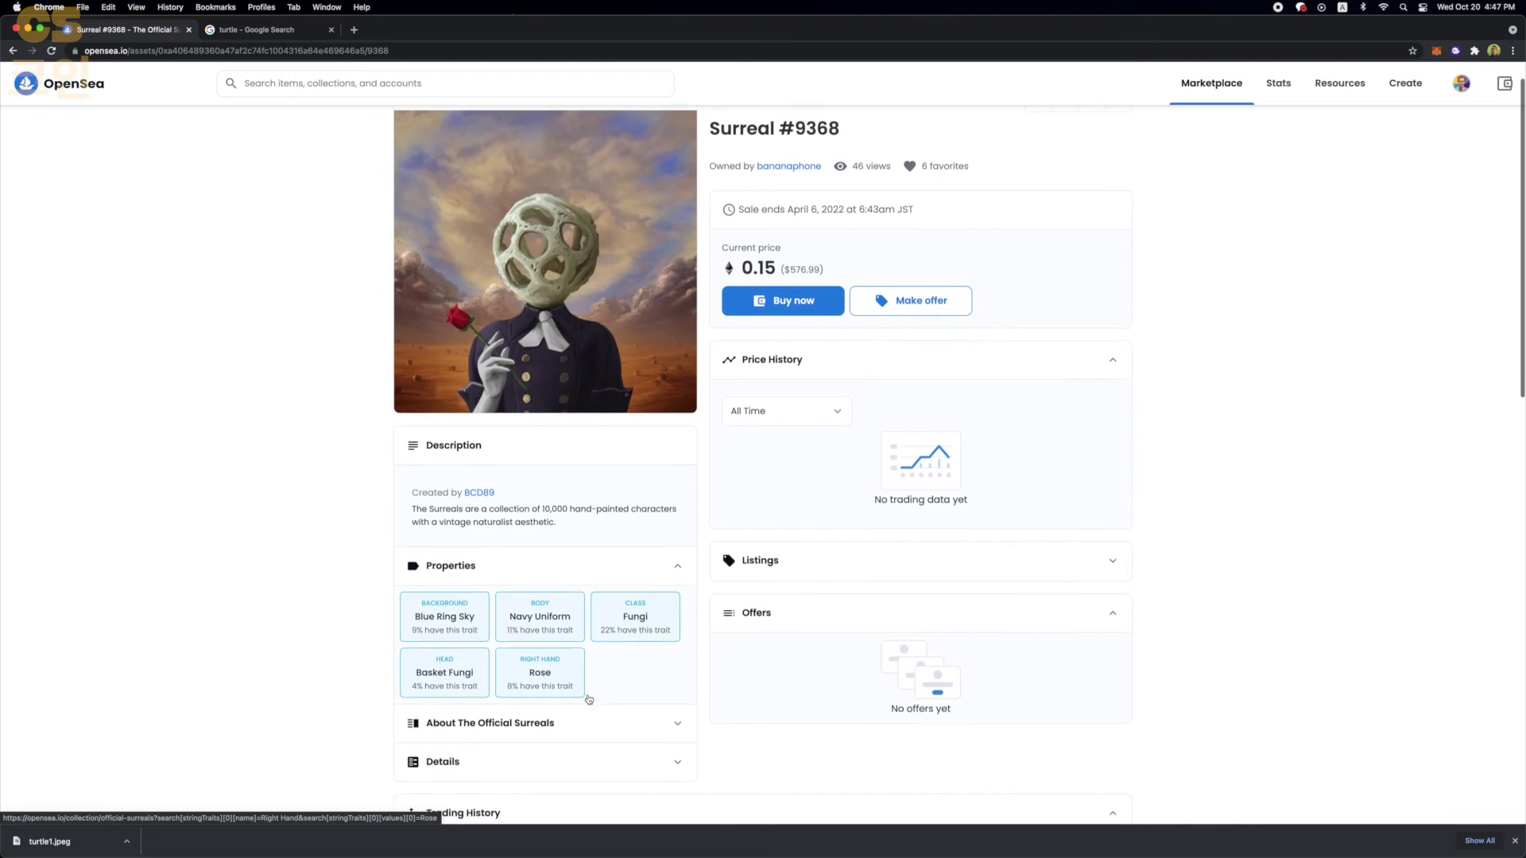
left_click(589, 571)
left_click(559, 601)
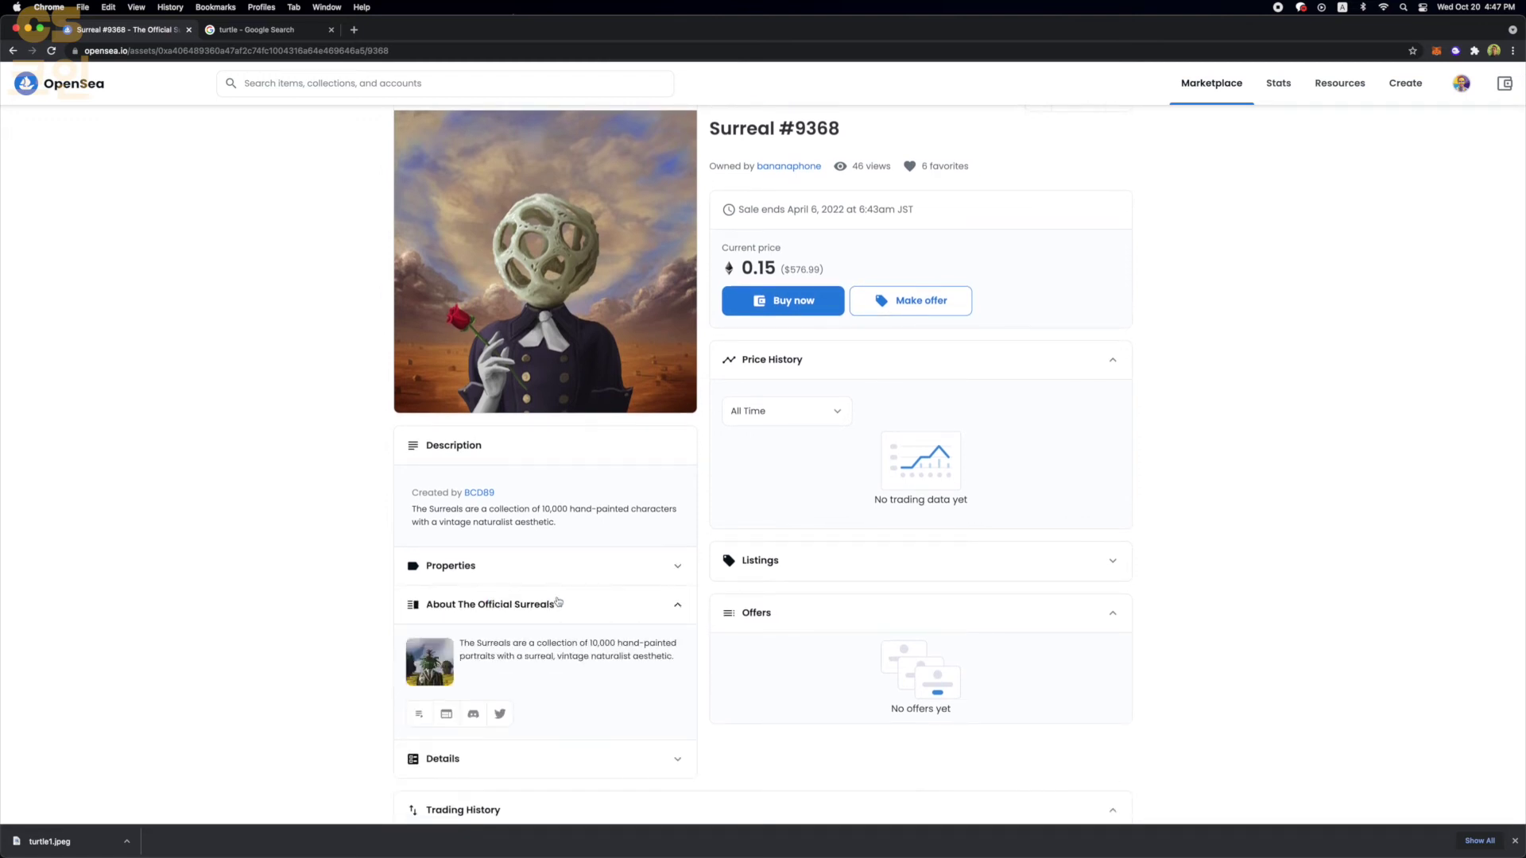
left_click(558, 601)
left_click(564, 569)
- Expand About The Official Surreals and go to the collection page
scroll(563, 569, "down", 1)
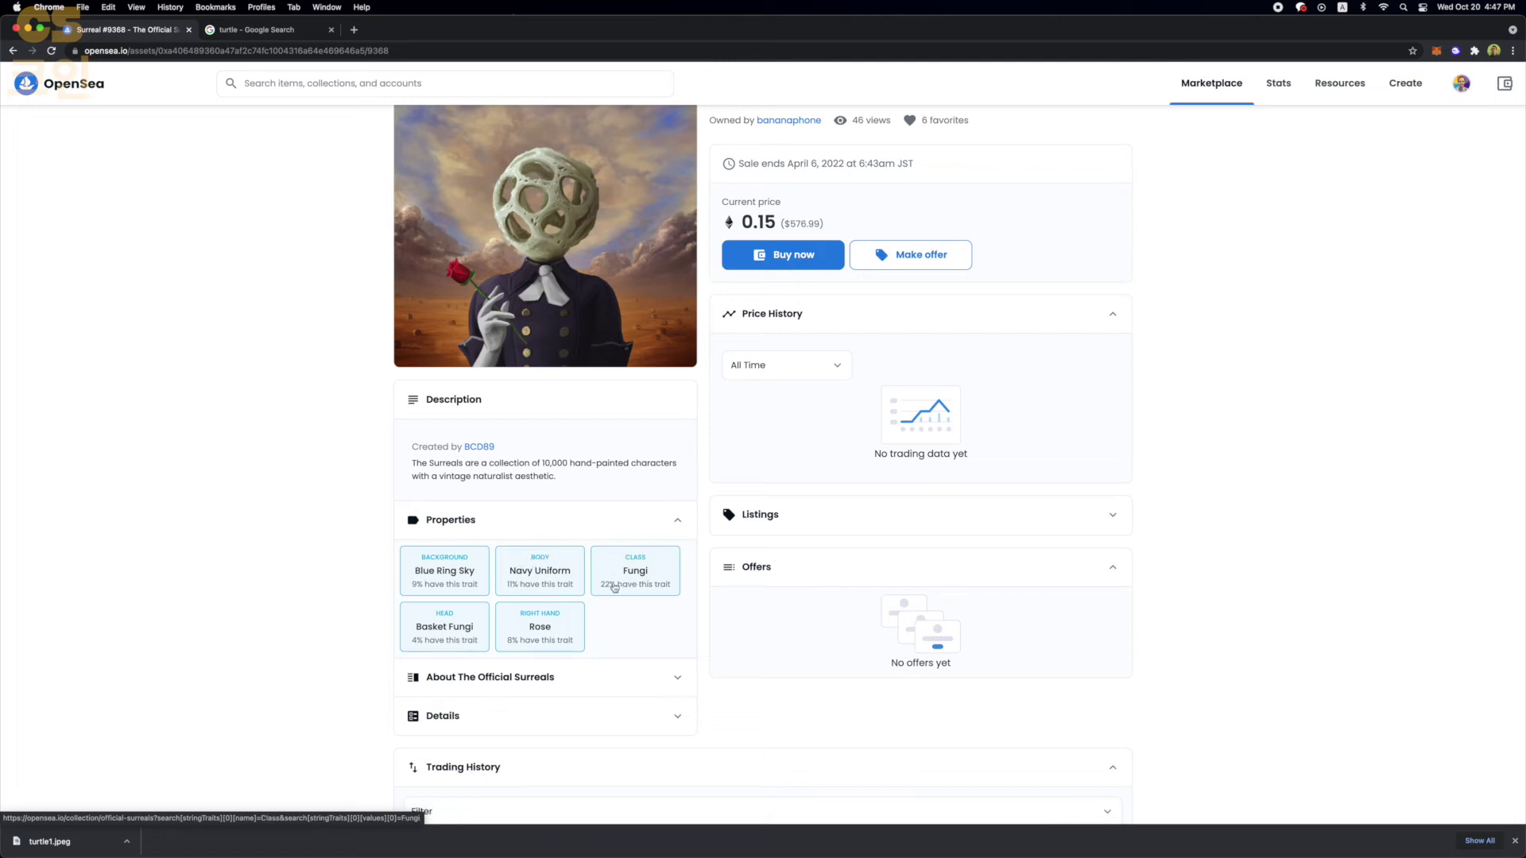
scroll(792, 223, "up", 2)
scroll(565, 531, "down", 4)
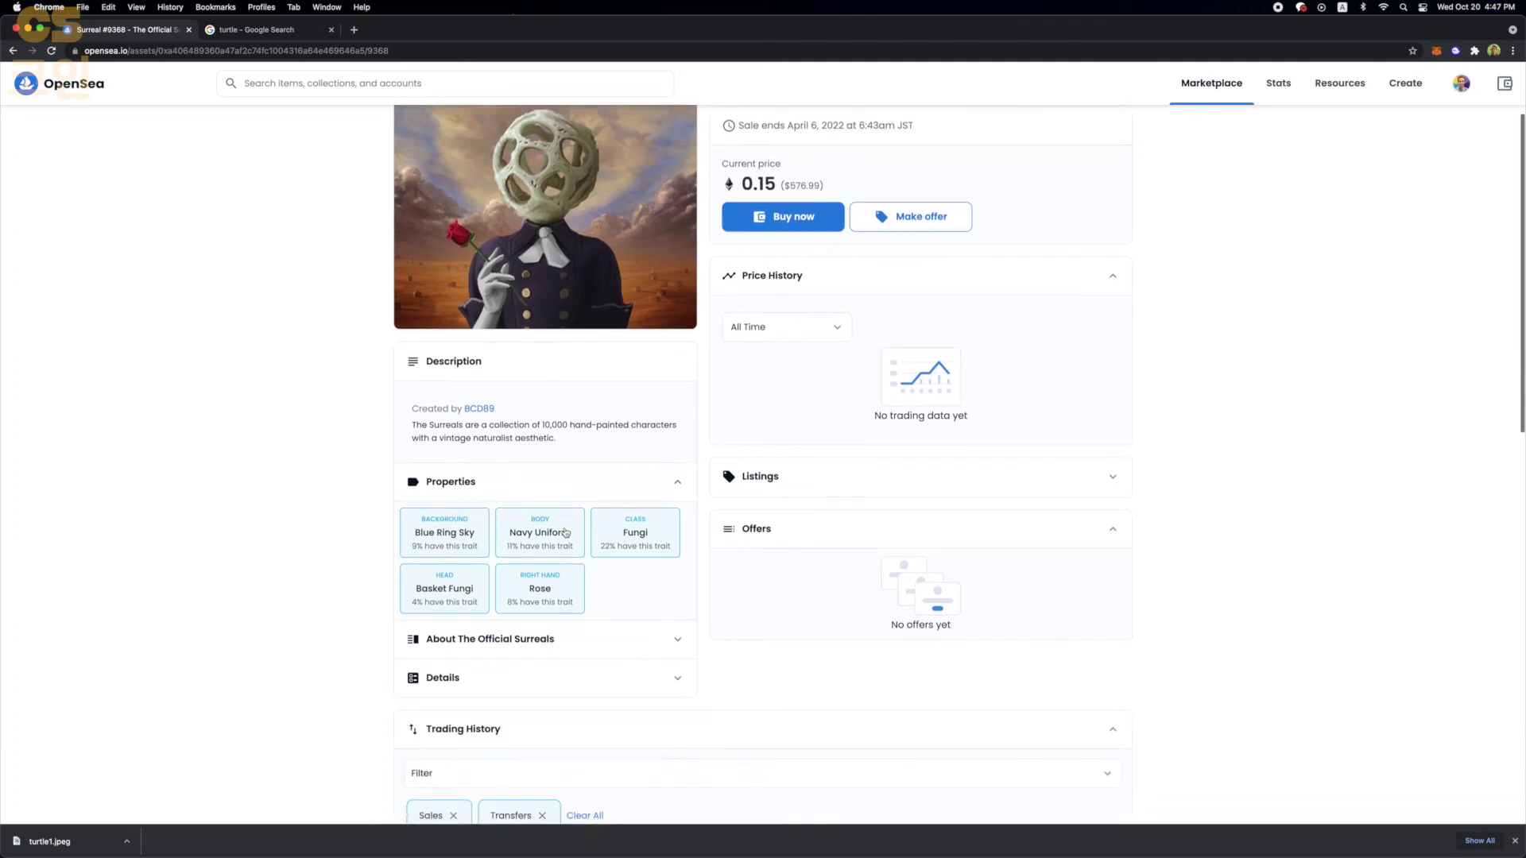
left_click(543, 605)
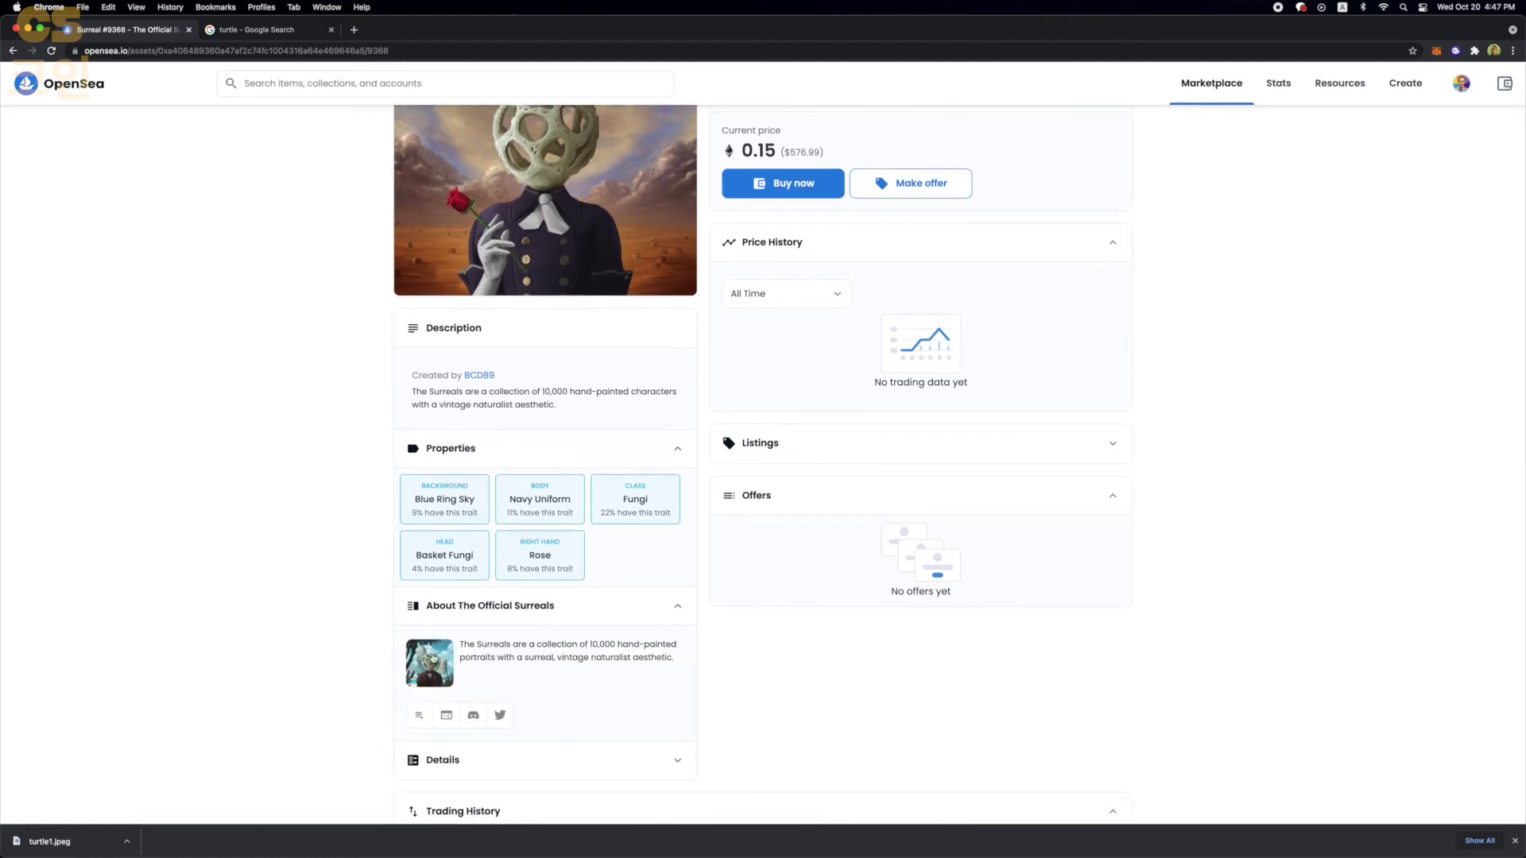
left_click(427, 660)
- Open Surreal #9691 and filter the collection by its Rare Orchid head trait
scroll(524, 453, "down", 3)
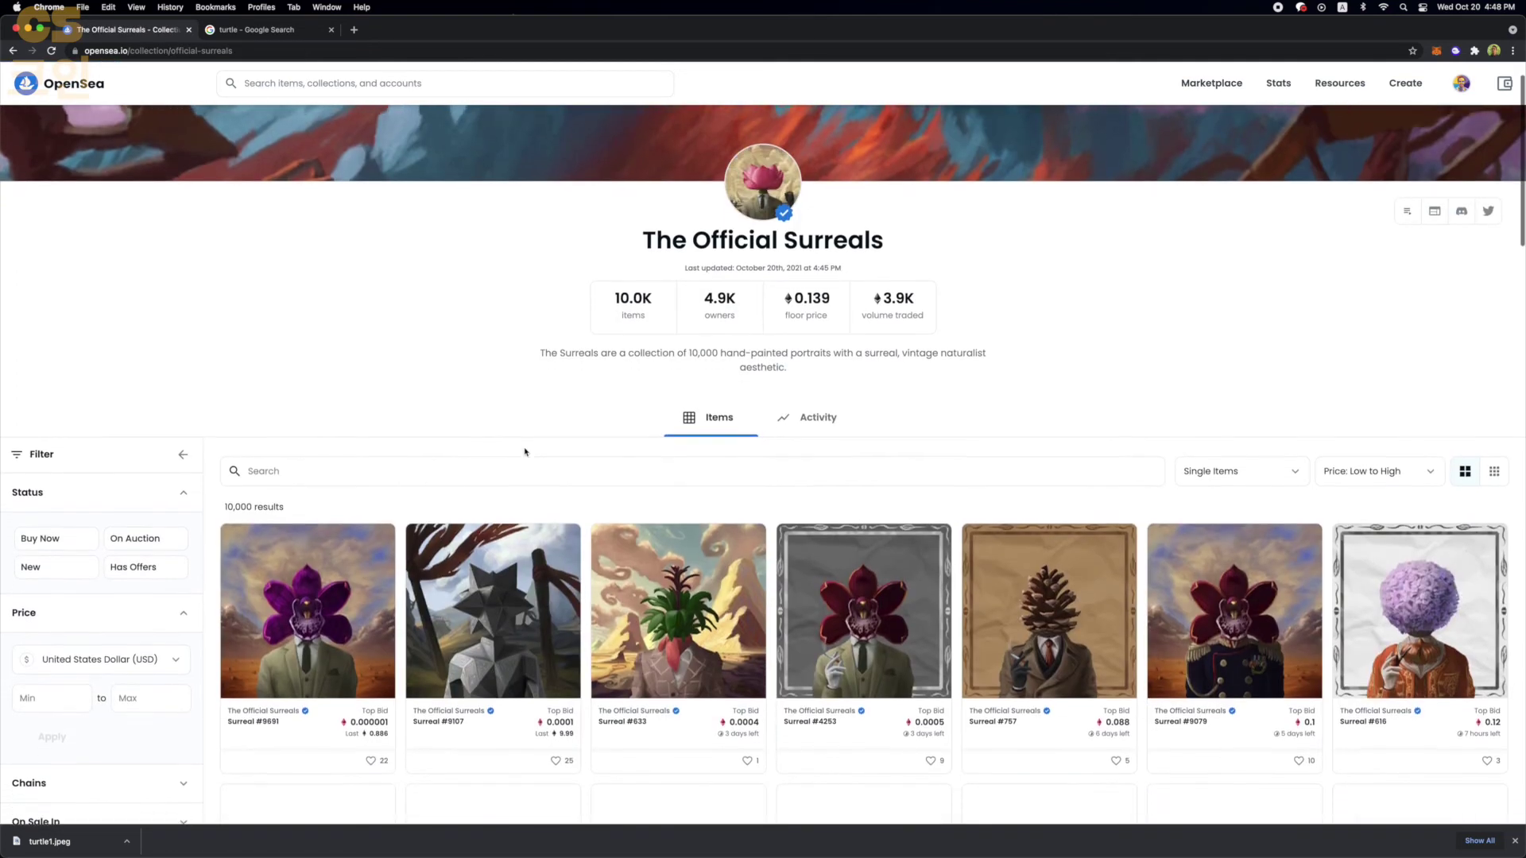
left_click(313, 467)
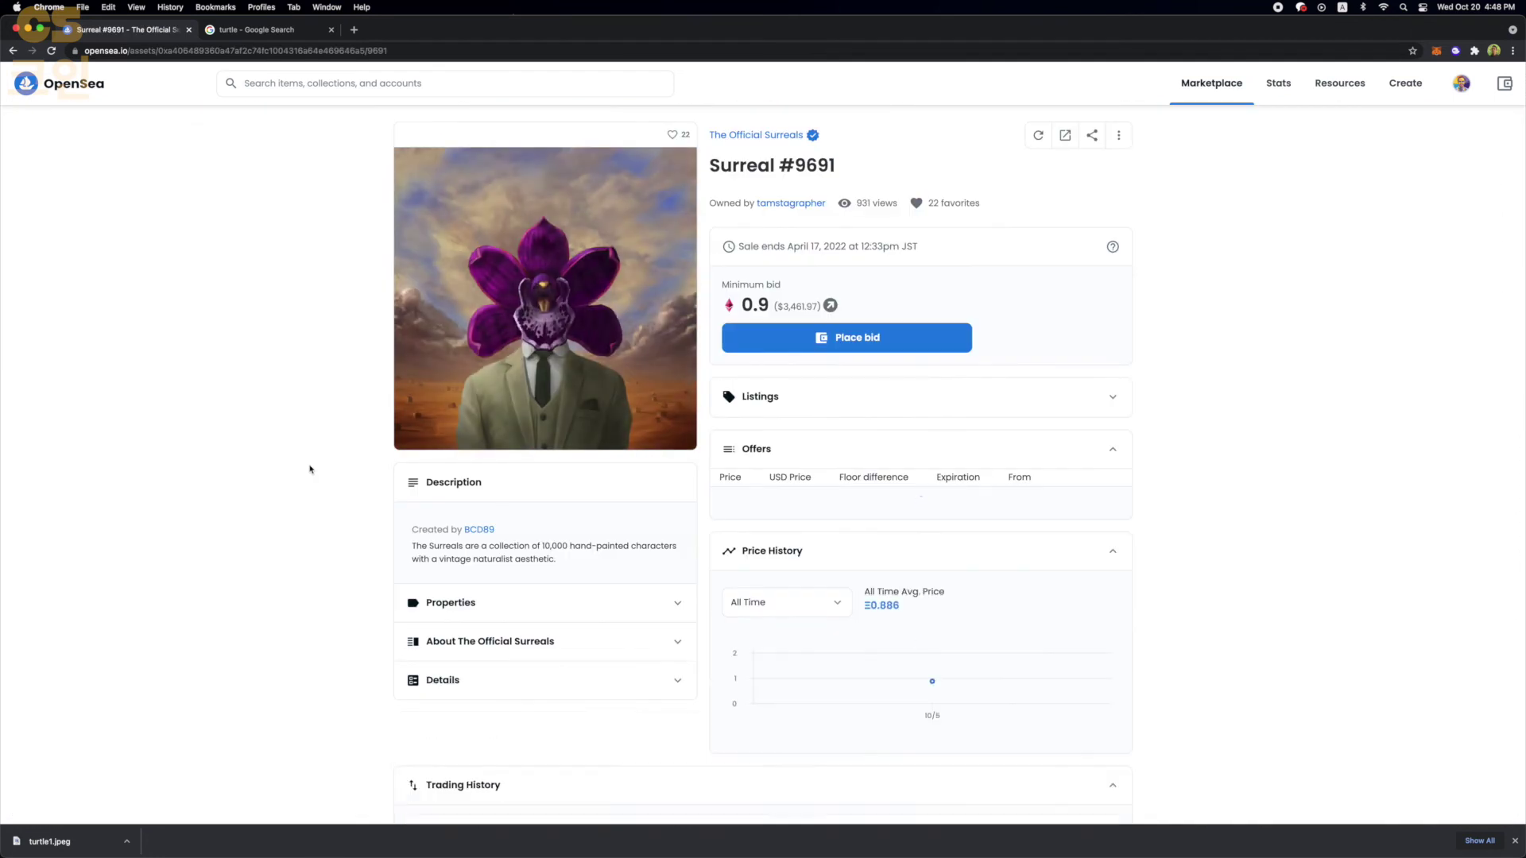
scroll(313, 466, "down", 3)
left_click(463, 522)
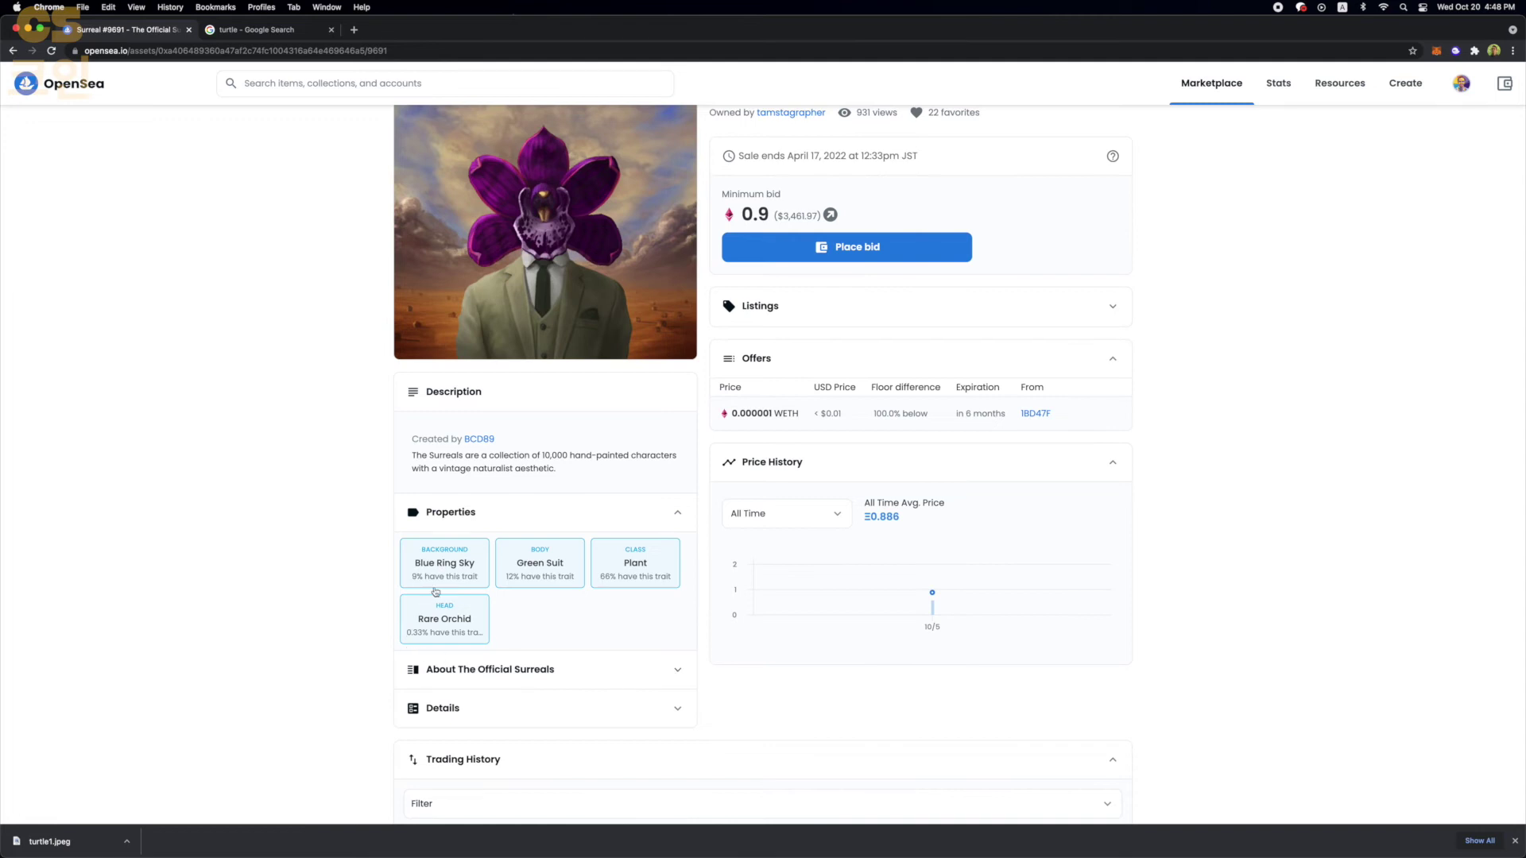
left_click(461, 626)
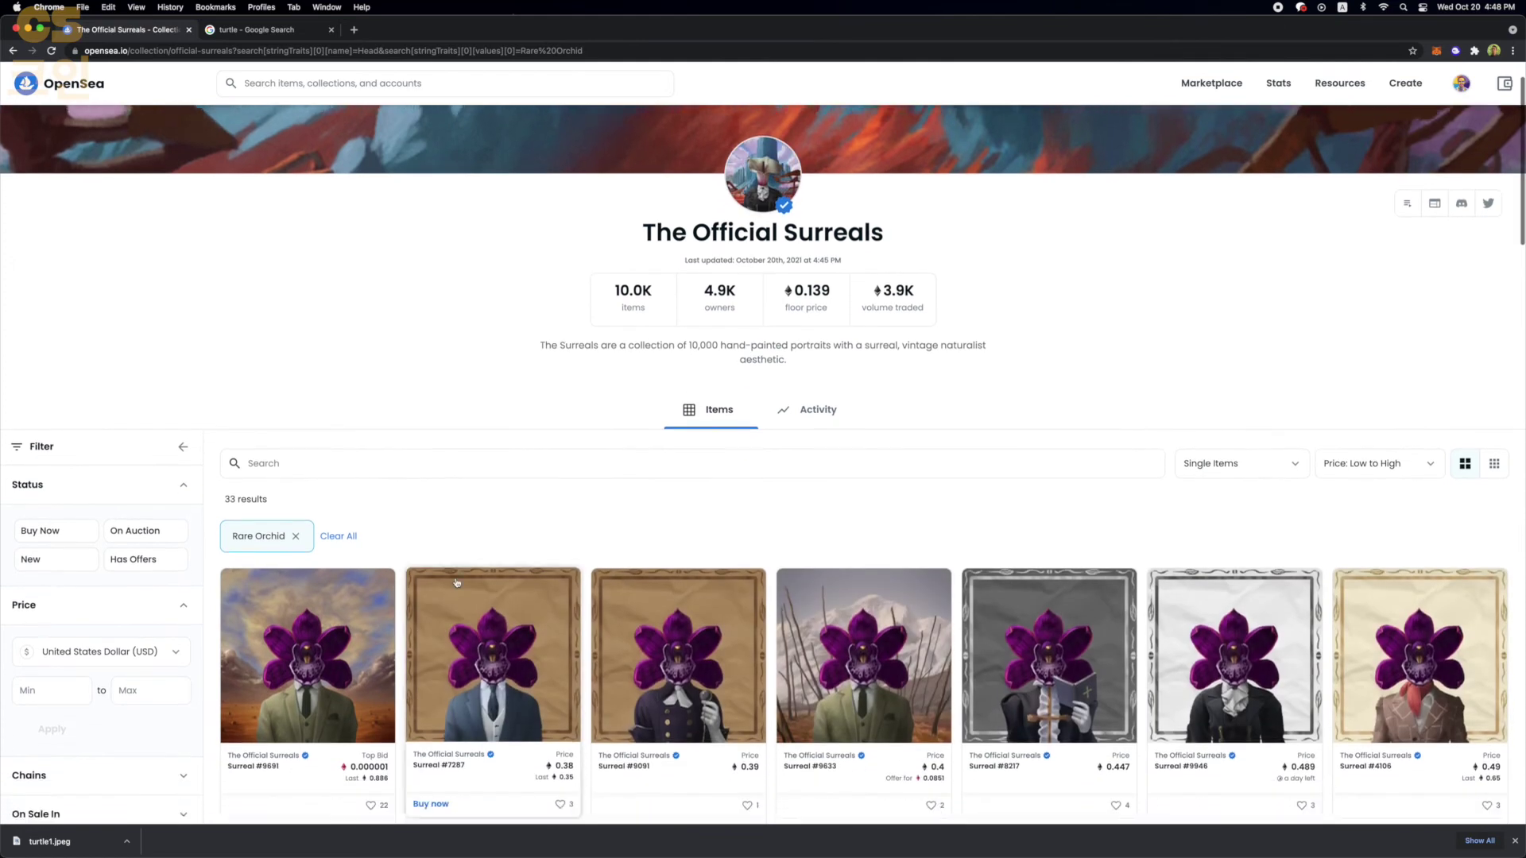
- Review the filtered items, select the '33 results' count, and open a new browser tab
scroll(457, 582, "down", 5)
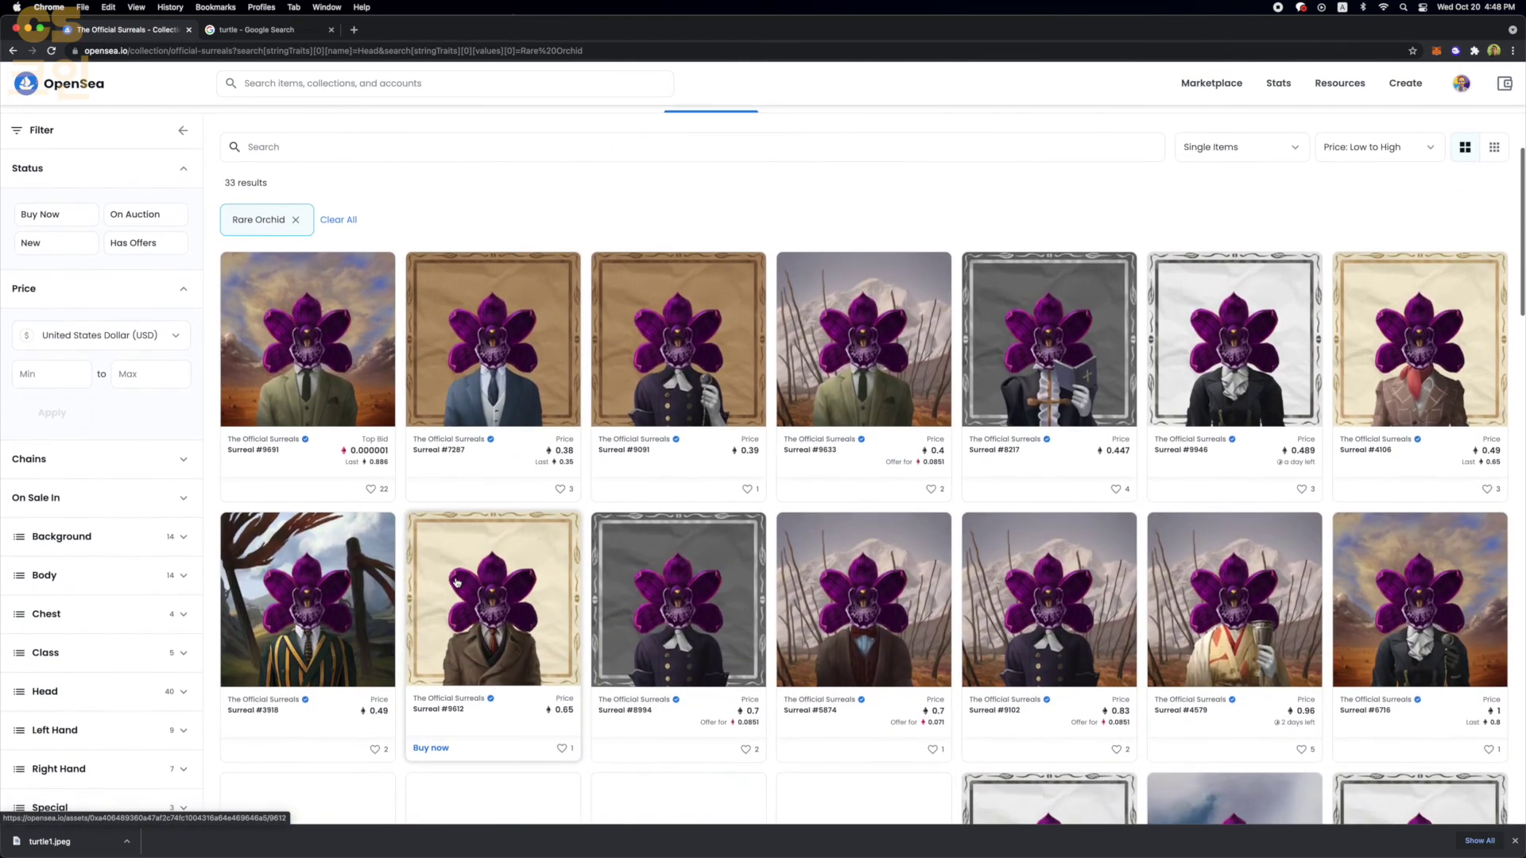
scroll(457, 582, "up", 3)
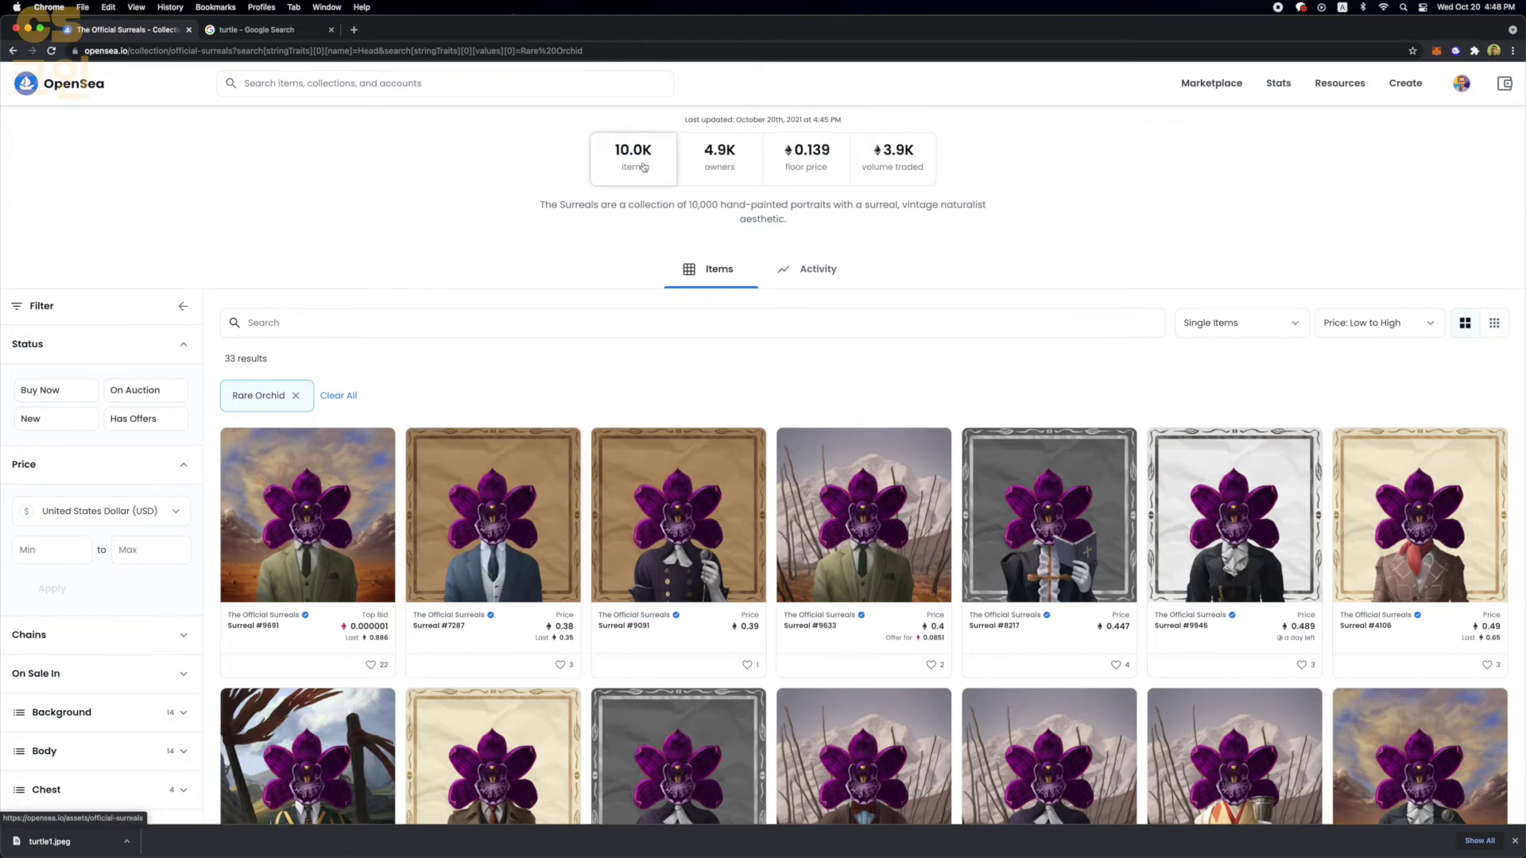
scroll(516, 511, "down", 6)
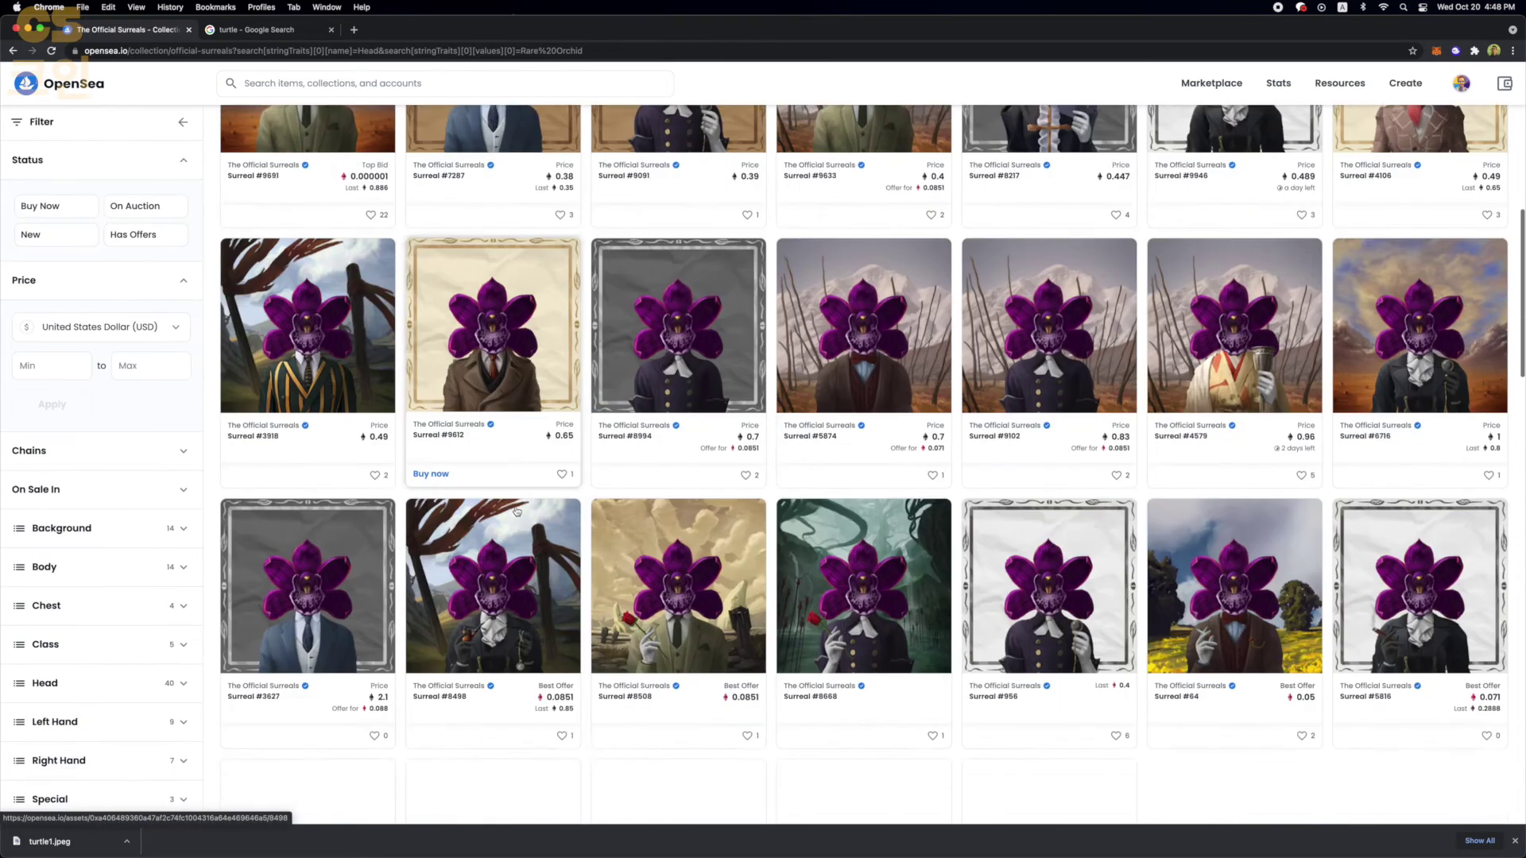
scroll(516, 511, "down", 7)
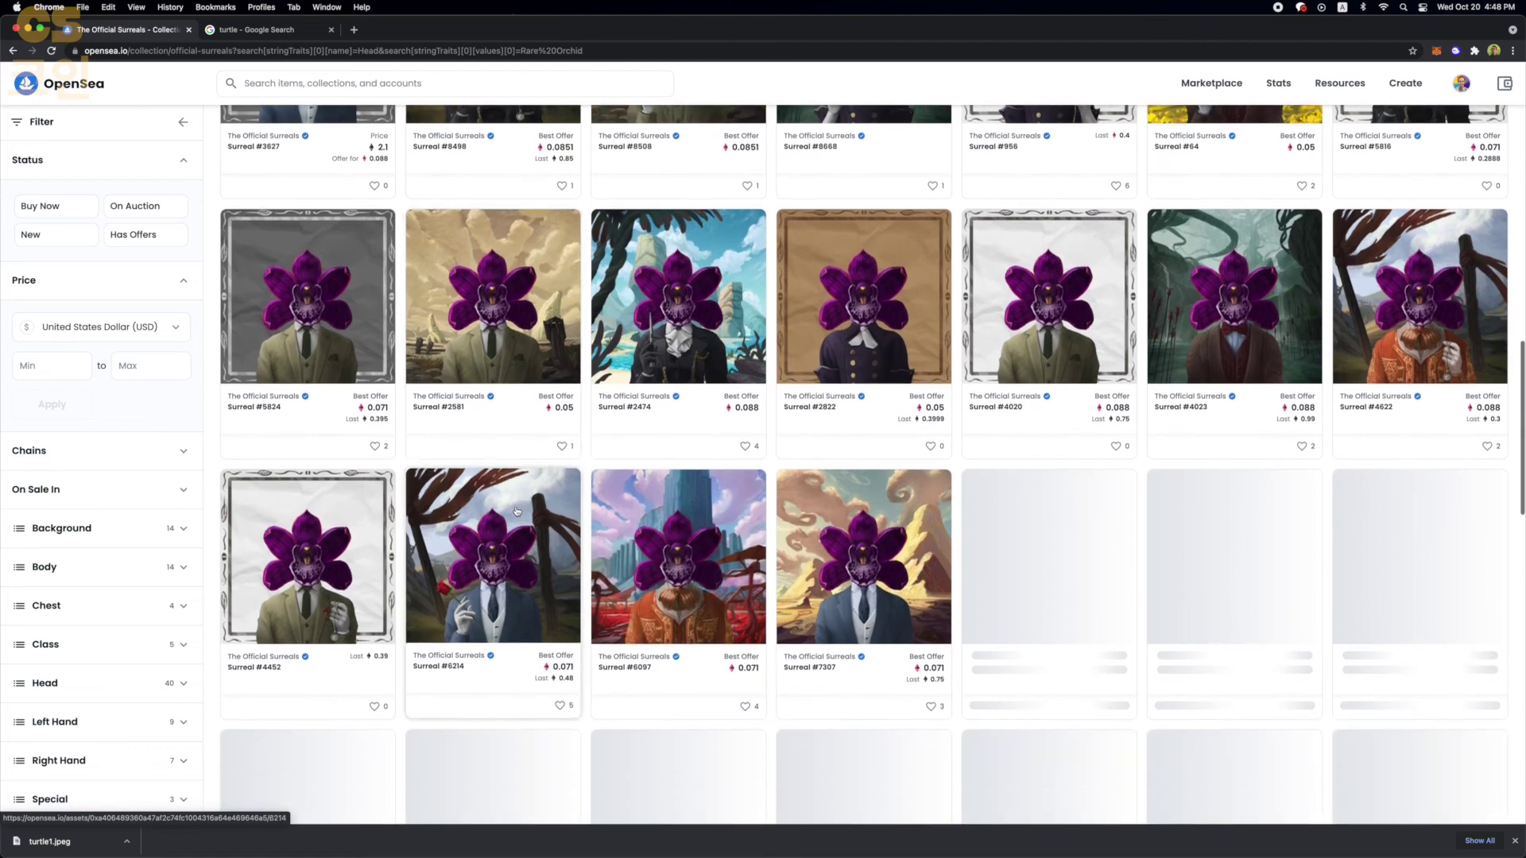
scroll(516, 512, "up", 12)
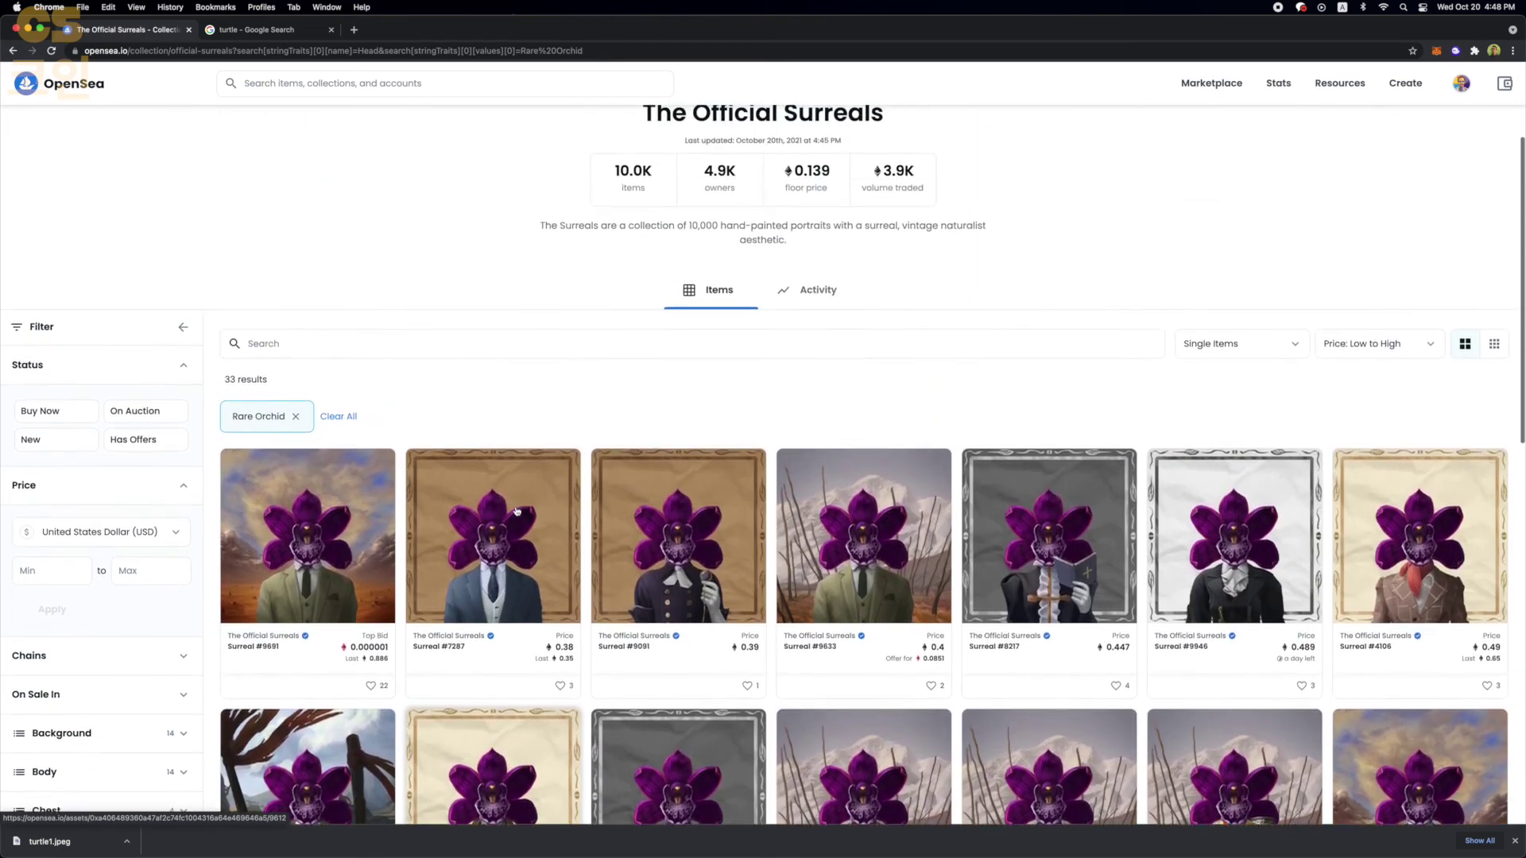
scroll(517, 511, "up", 1)
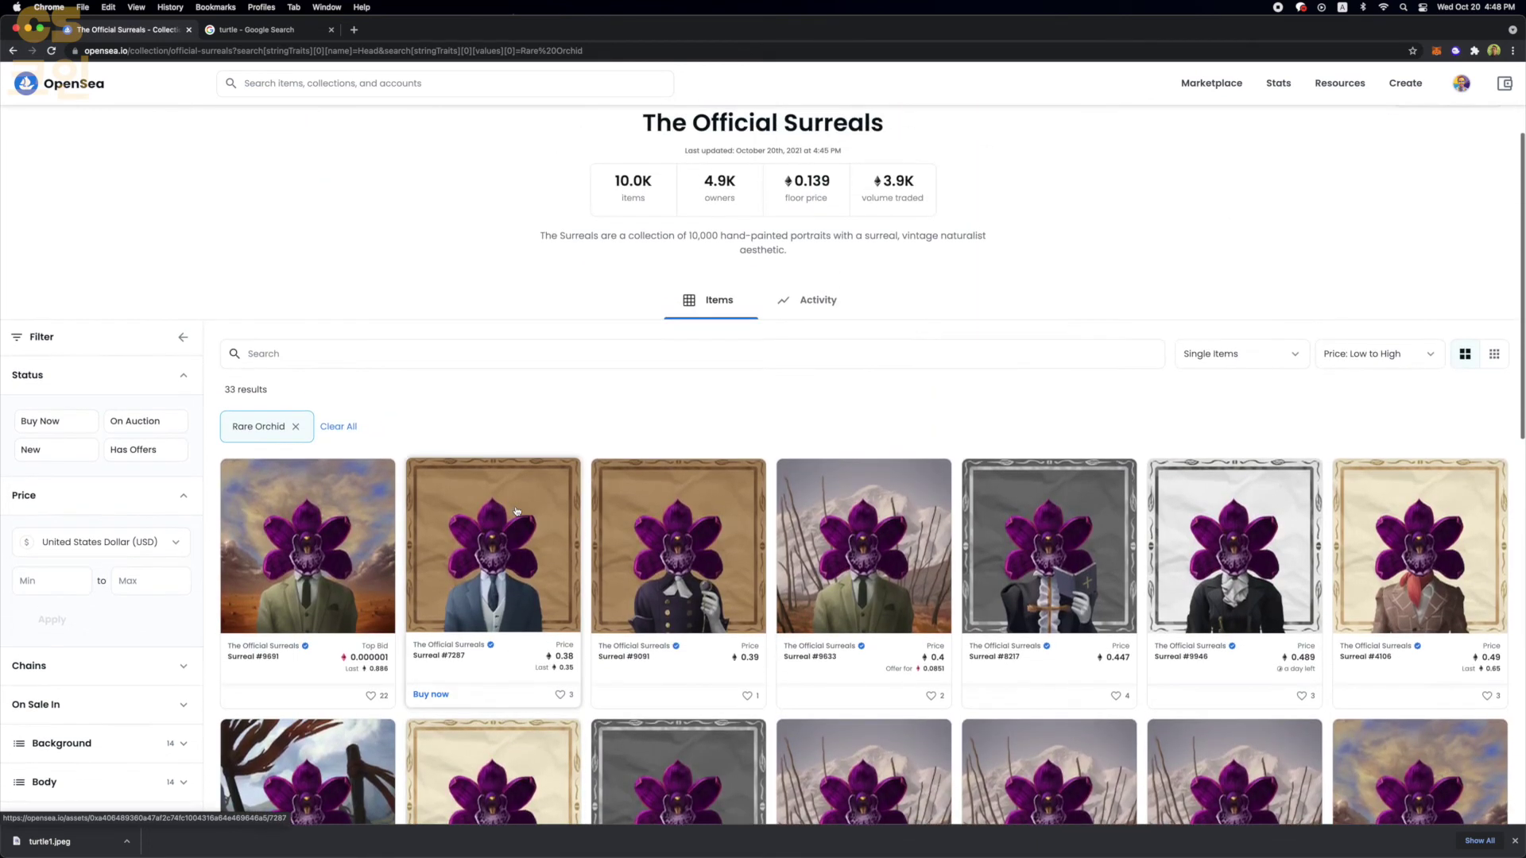
triple_click(228, 390)
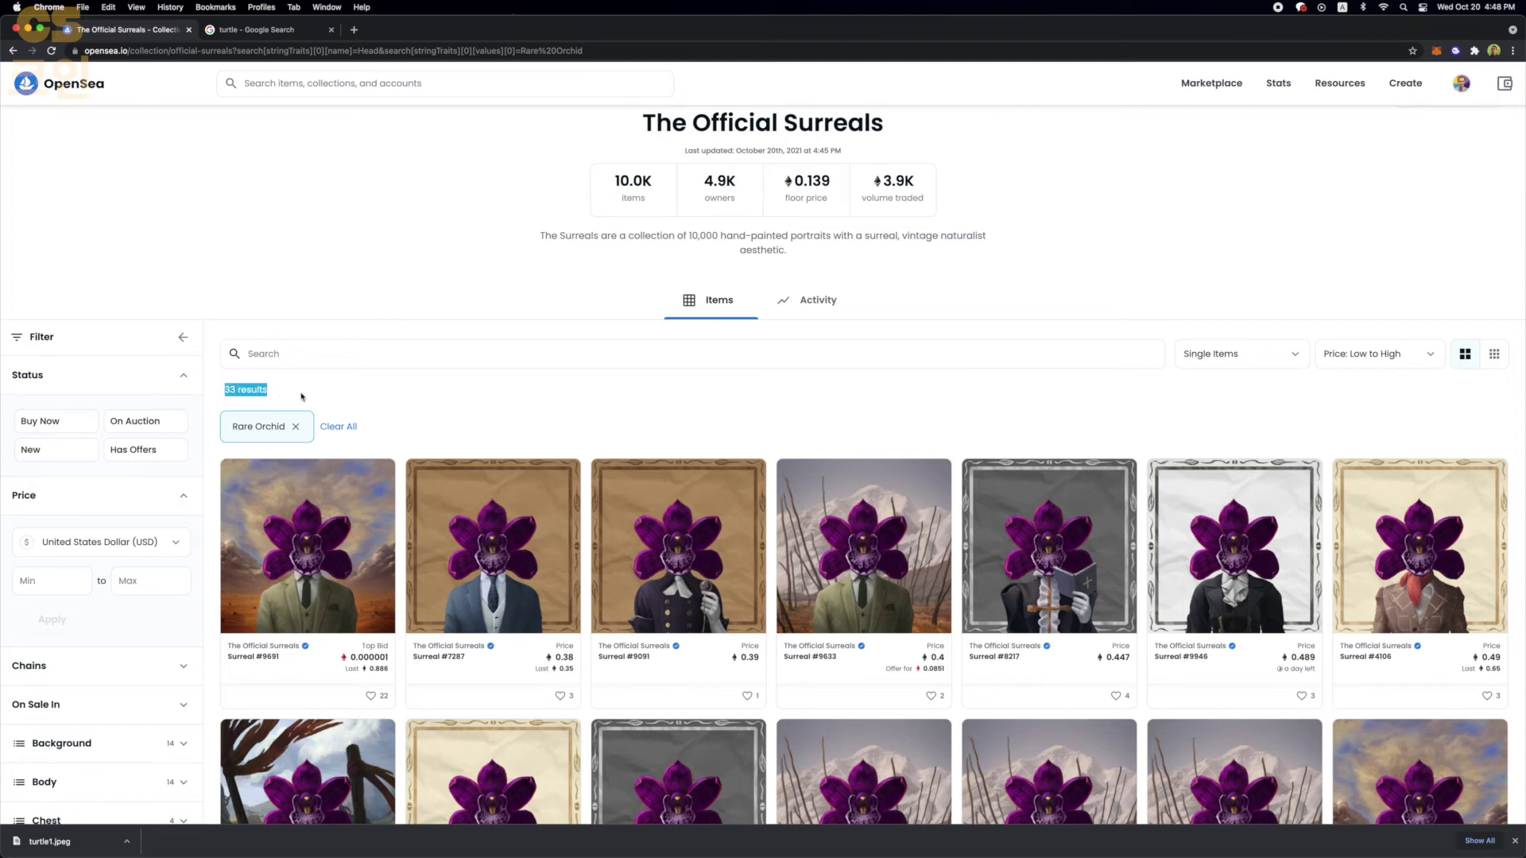
key("super+t")
- Go to solsea.io and connect the wallet to SolSea
type("solsea.ui")
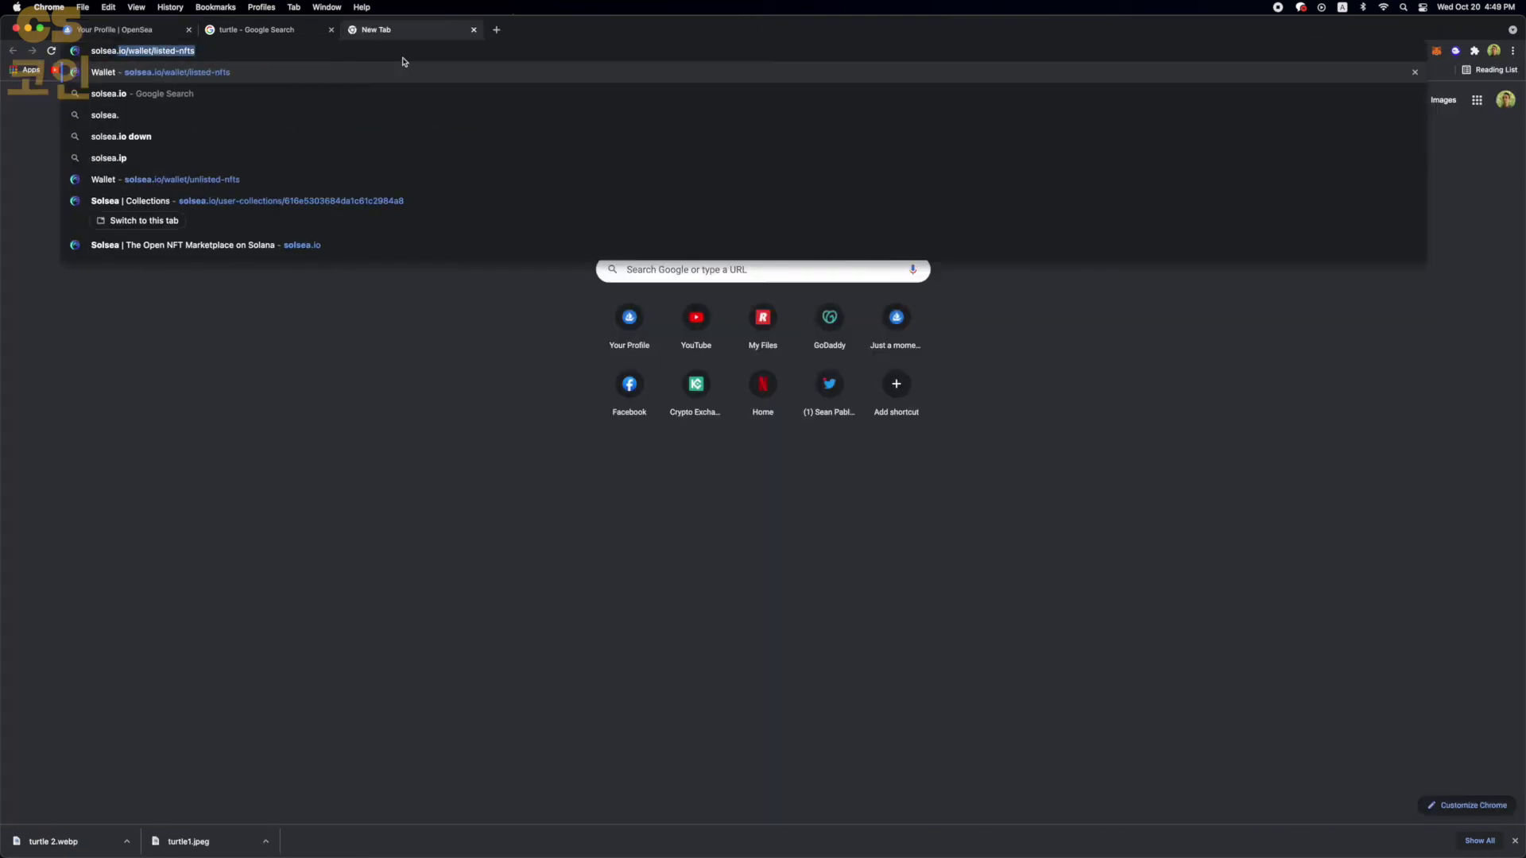
key("BackSpace")
key("BackSpace")
type("io")
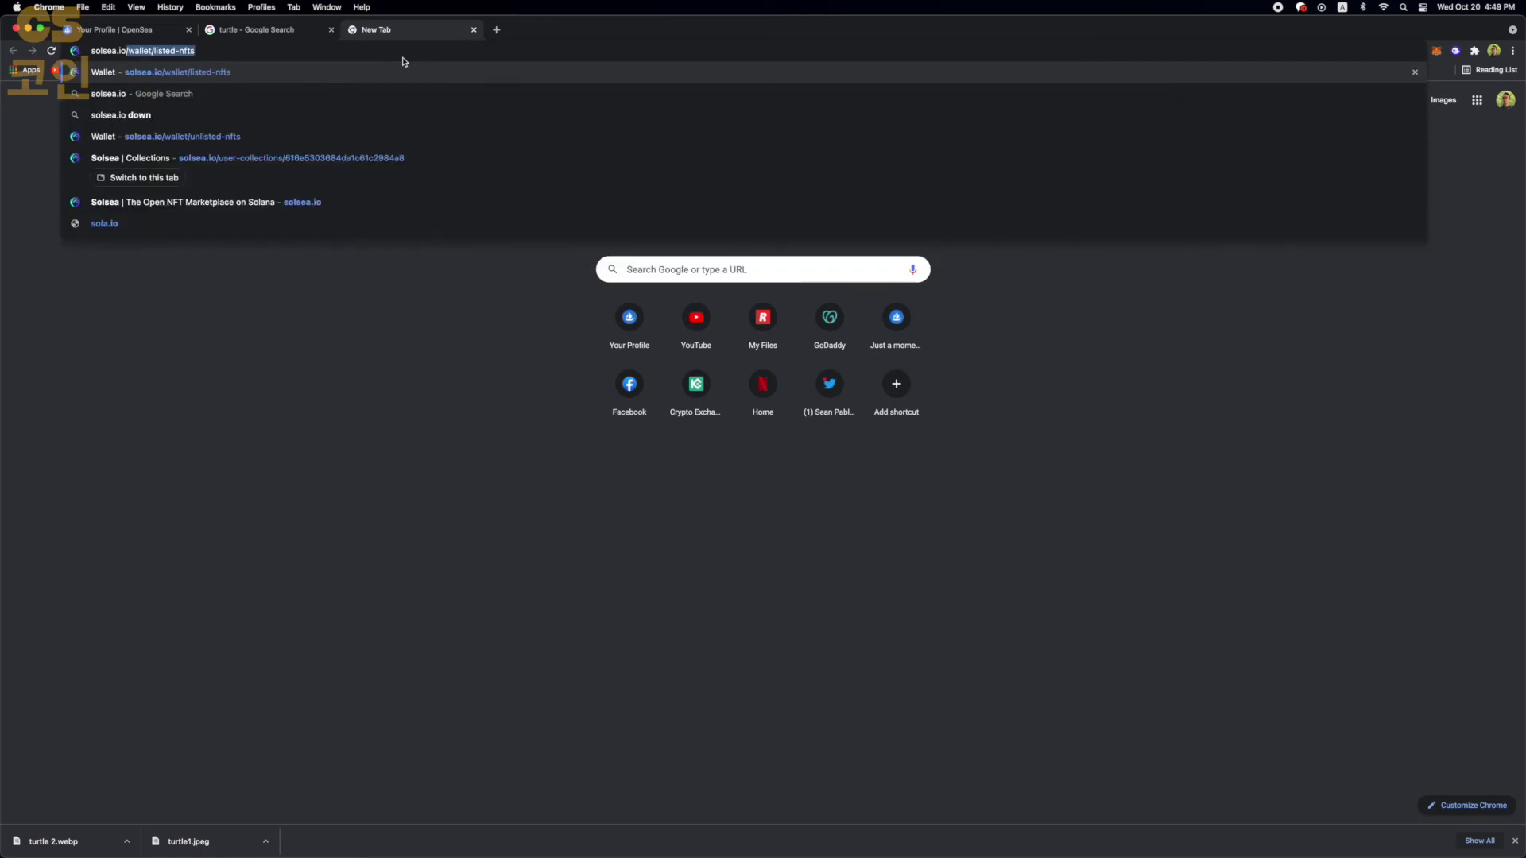
key("Delete")
key("Return")
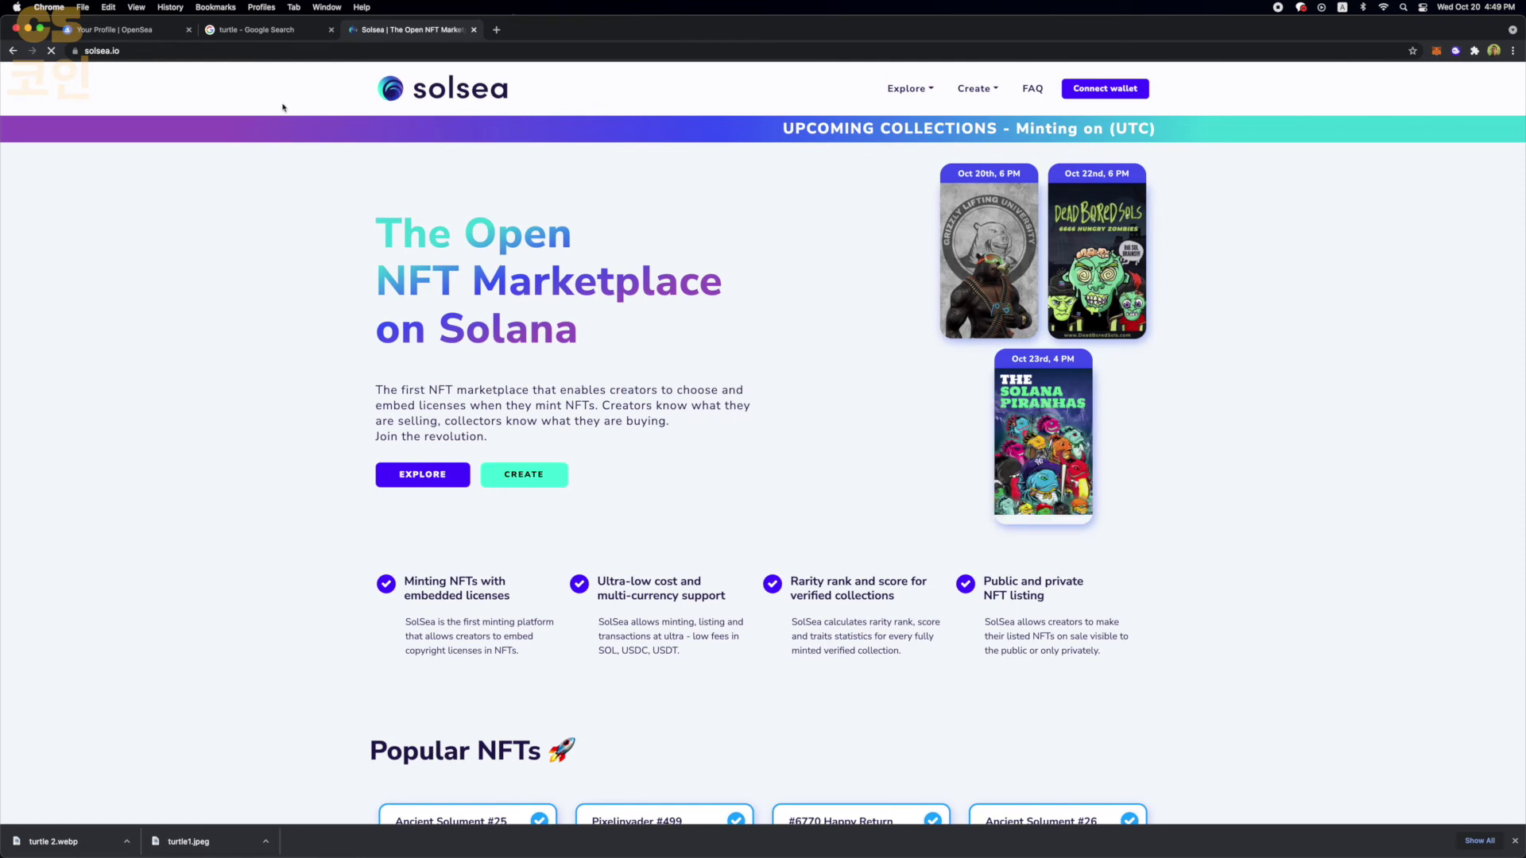
left_click(1098, 91)
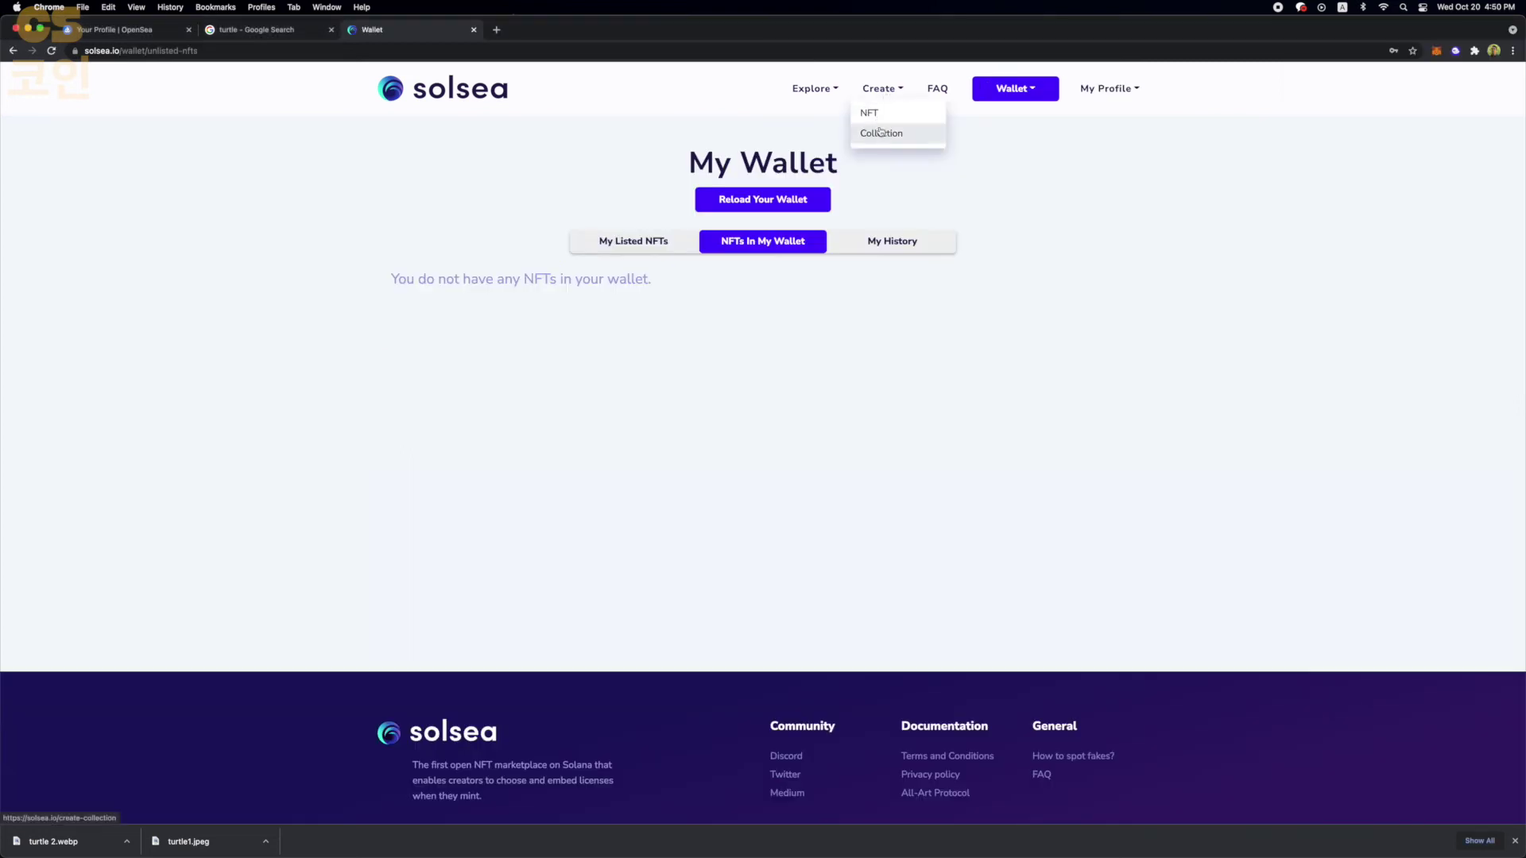
- Open the Create Collection form and scroll through its fields to the Mint Collection button
left_click(880, 132)
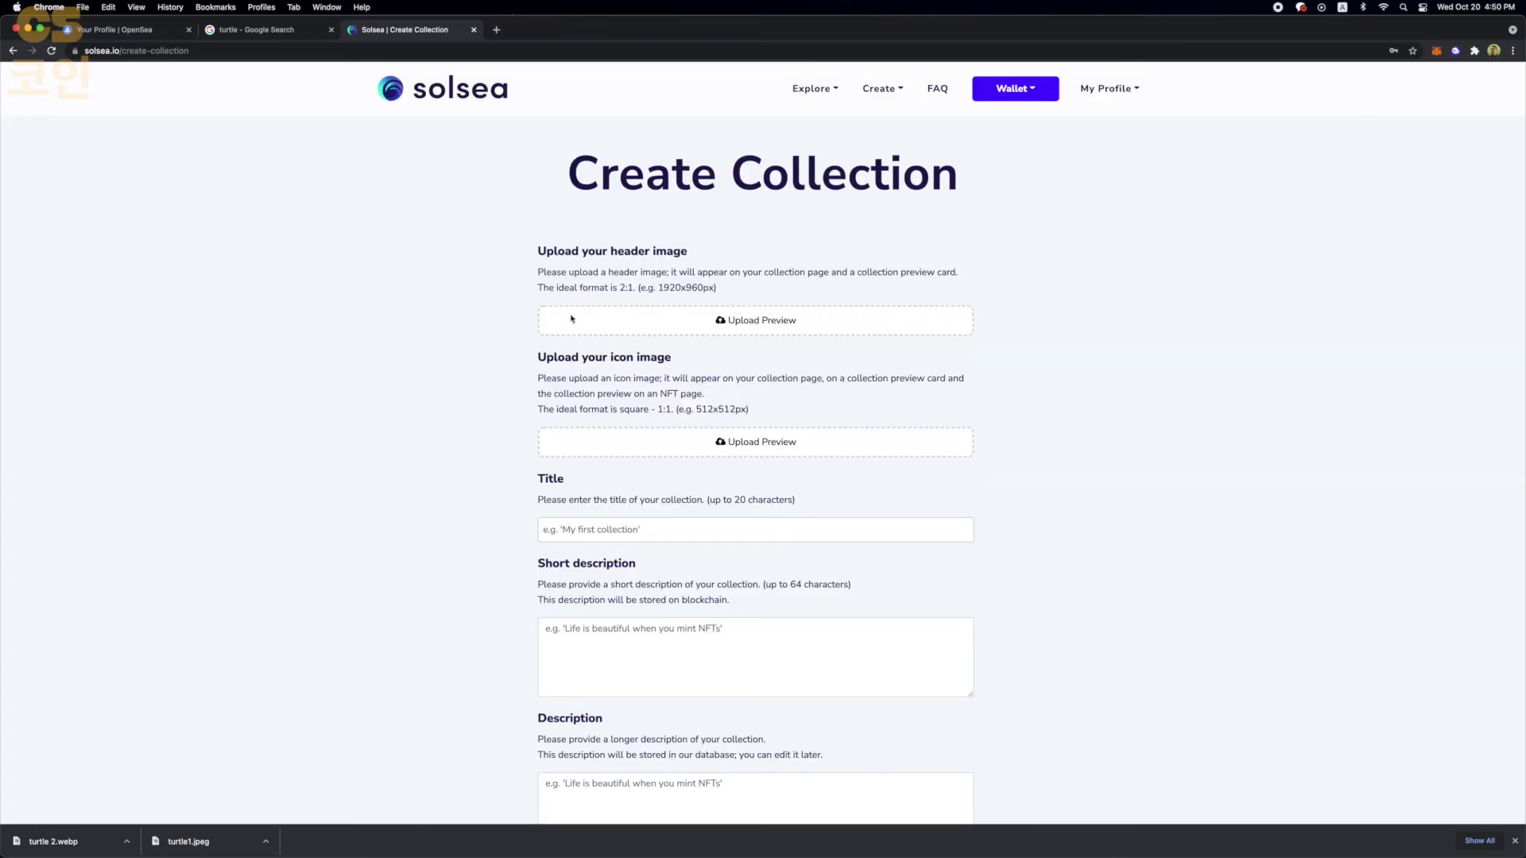
scroll(477, 350, "down", 4)
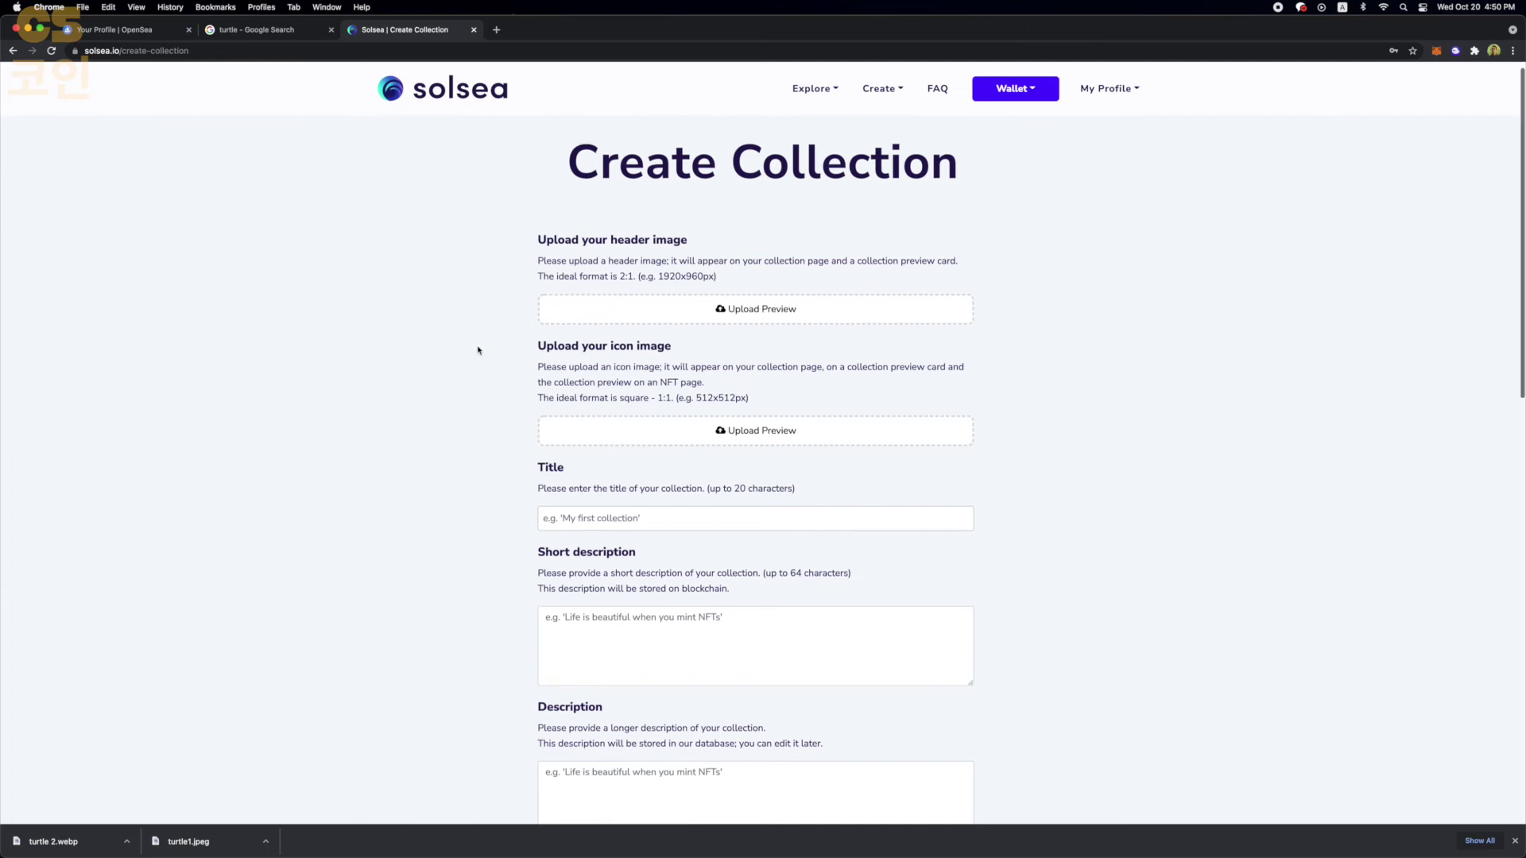
scroll(478, 351, "down", 5)
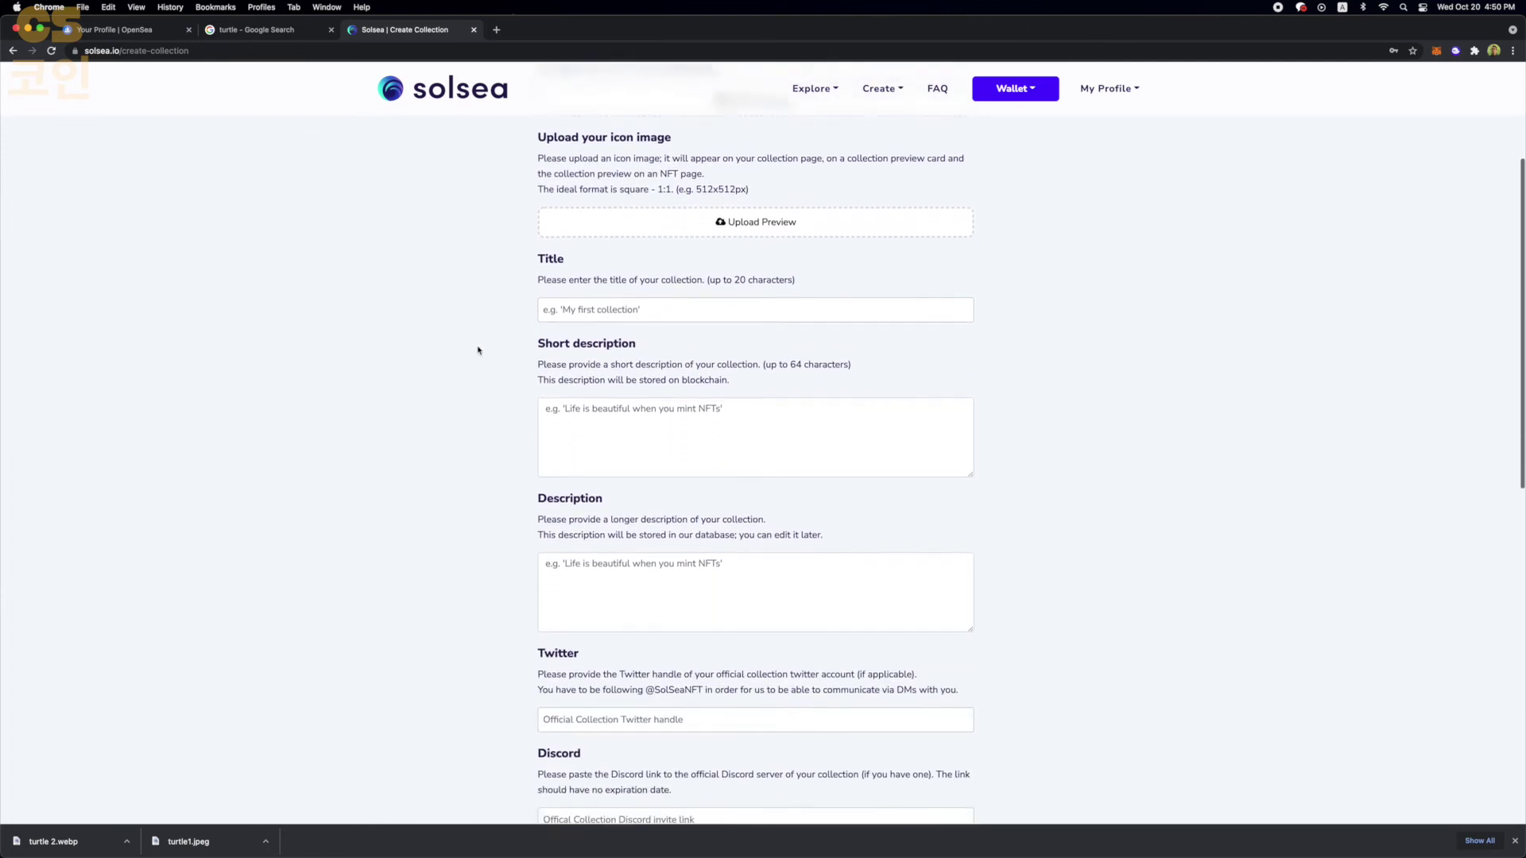
scroll(478, 351, "down", 4)
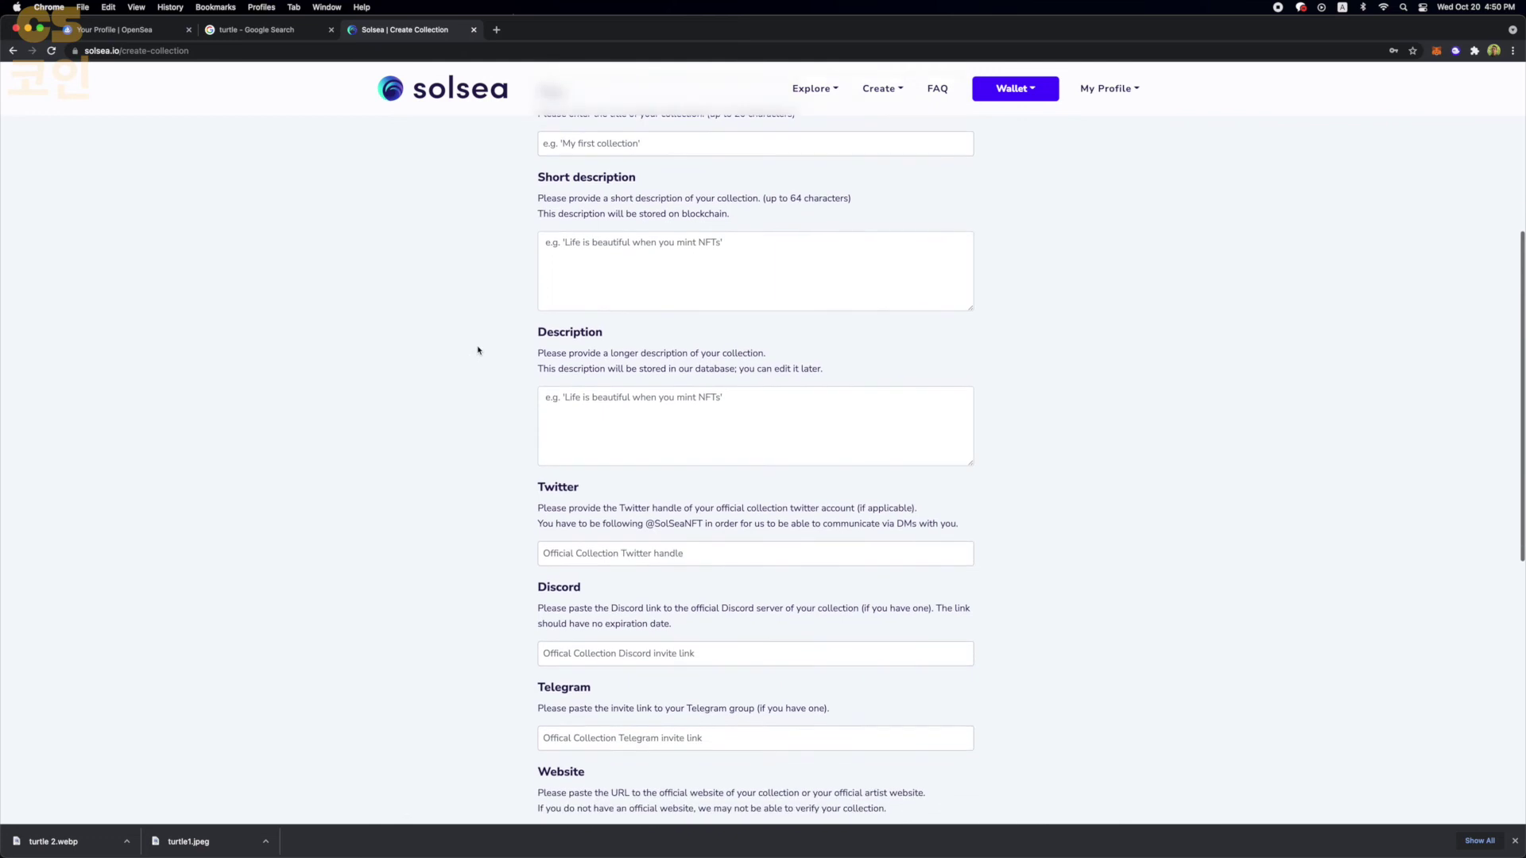
scroll(478, 350, "down", 4)
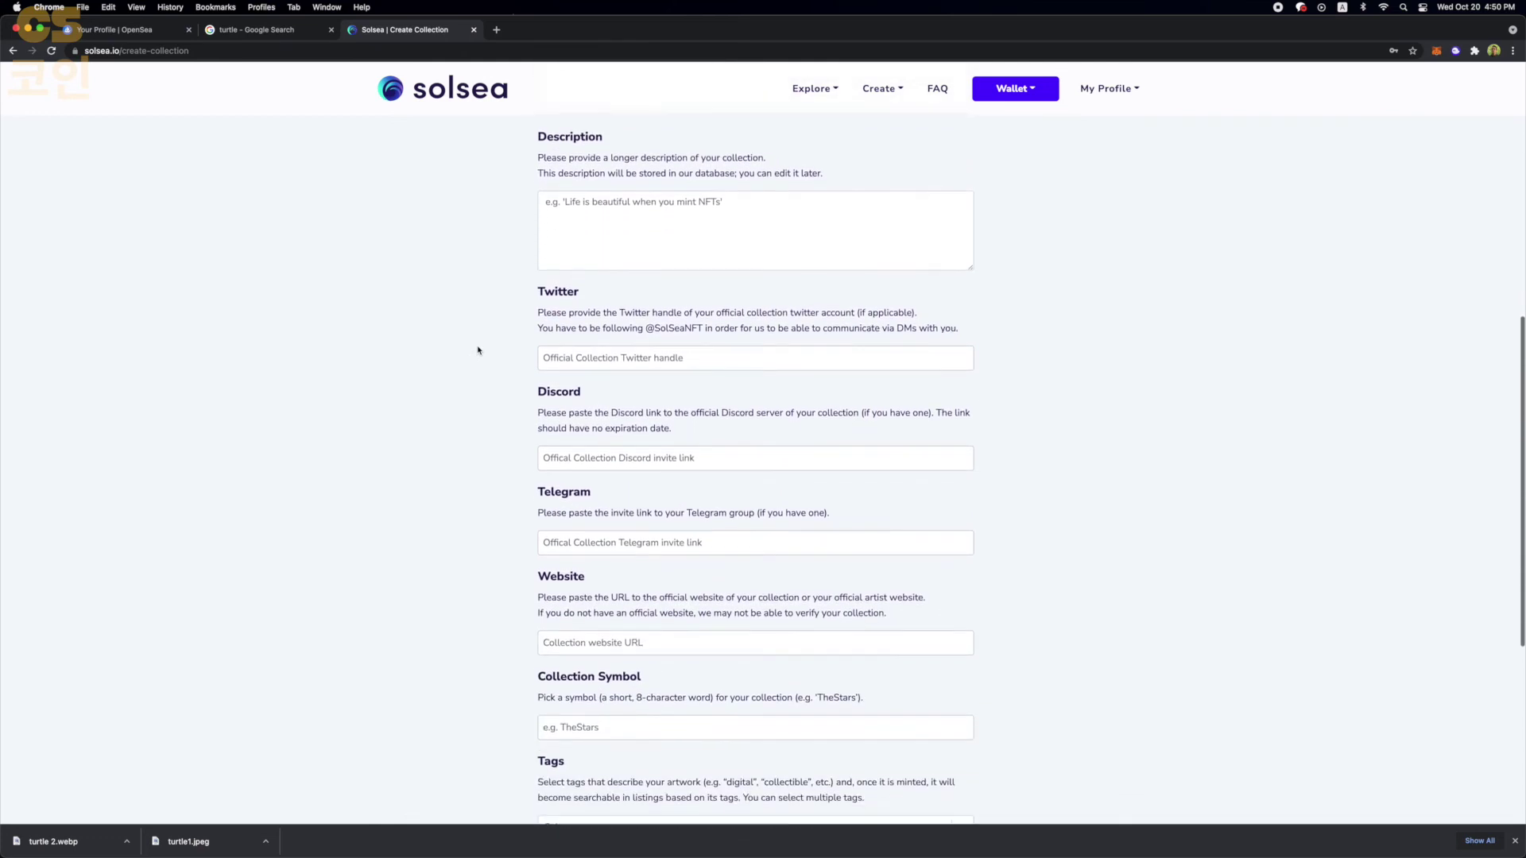
scroll(478, 351, "down", 2)
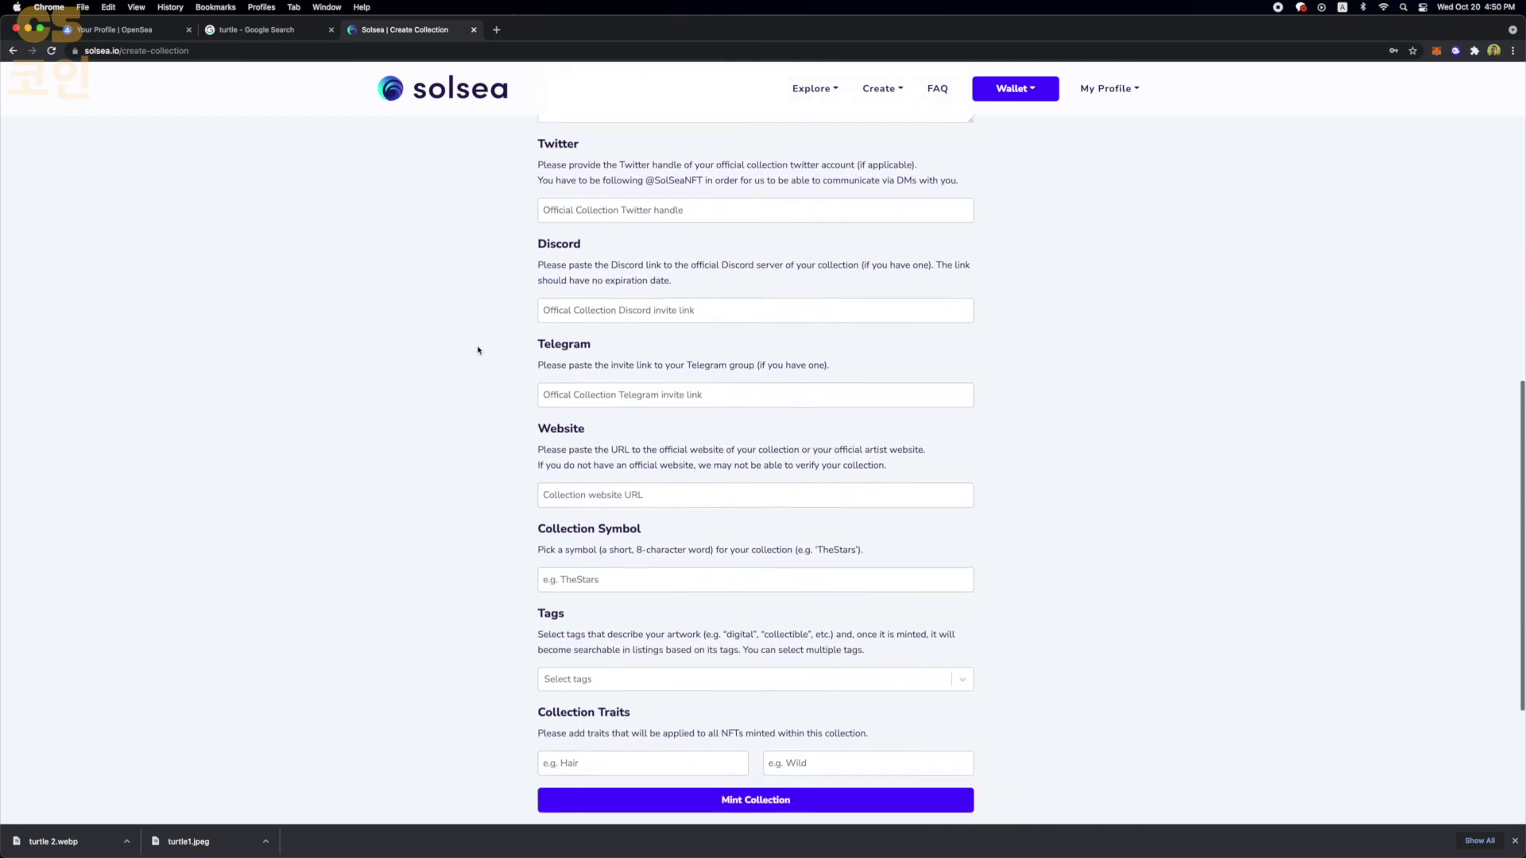
scroll(627, 554, "up", 15)
- Enter the short description 'official turtle power collection, now on solana'
left_click(628, 555)
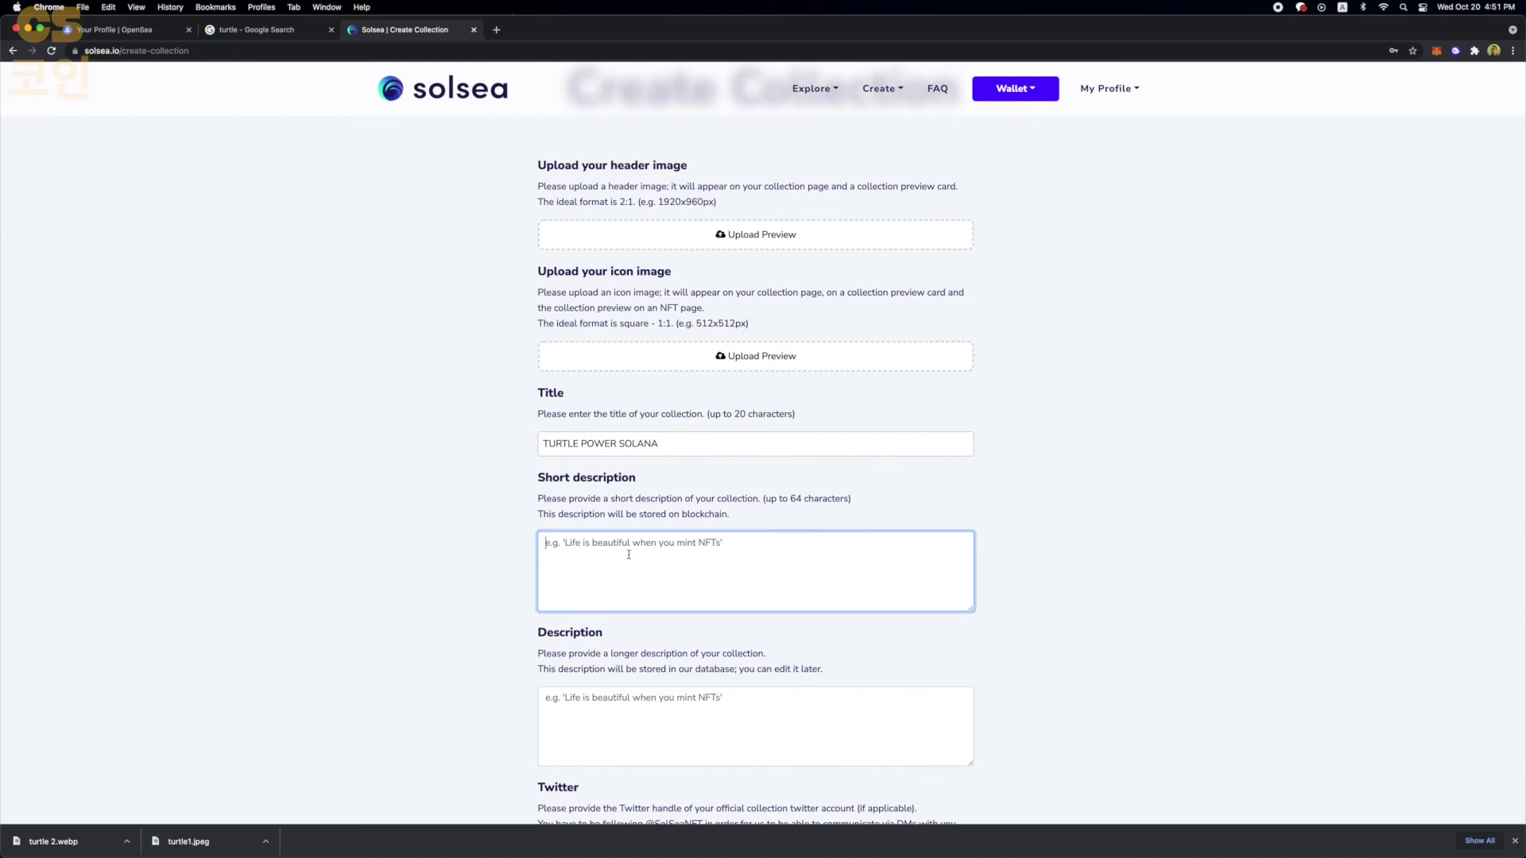
type("THIS IS")
key("BackSpace")
key("BackSpace")
key("BackSpace")
type("official turtle power collection, now o")
- Paste the same text into Description and add 'Don't miss out !'
scroll(628, 555, "down", 1)
left_click(658, 690)
type("official turtle power collection, now on solana. Don't miss out !")
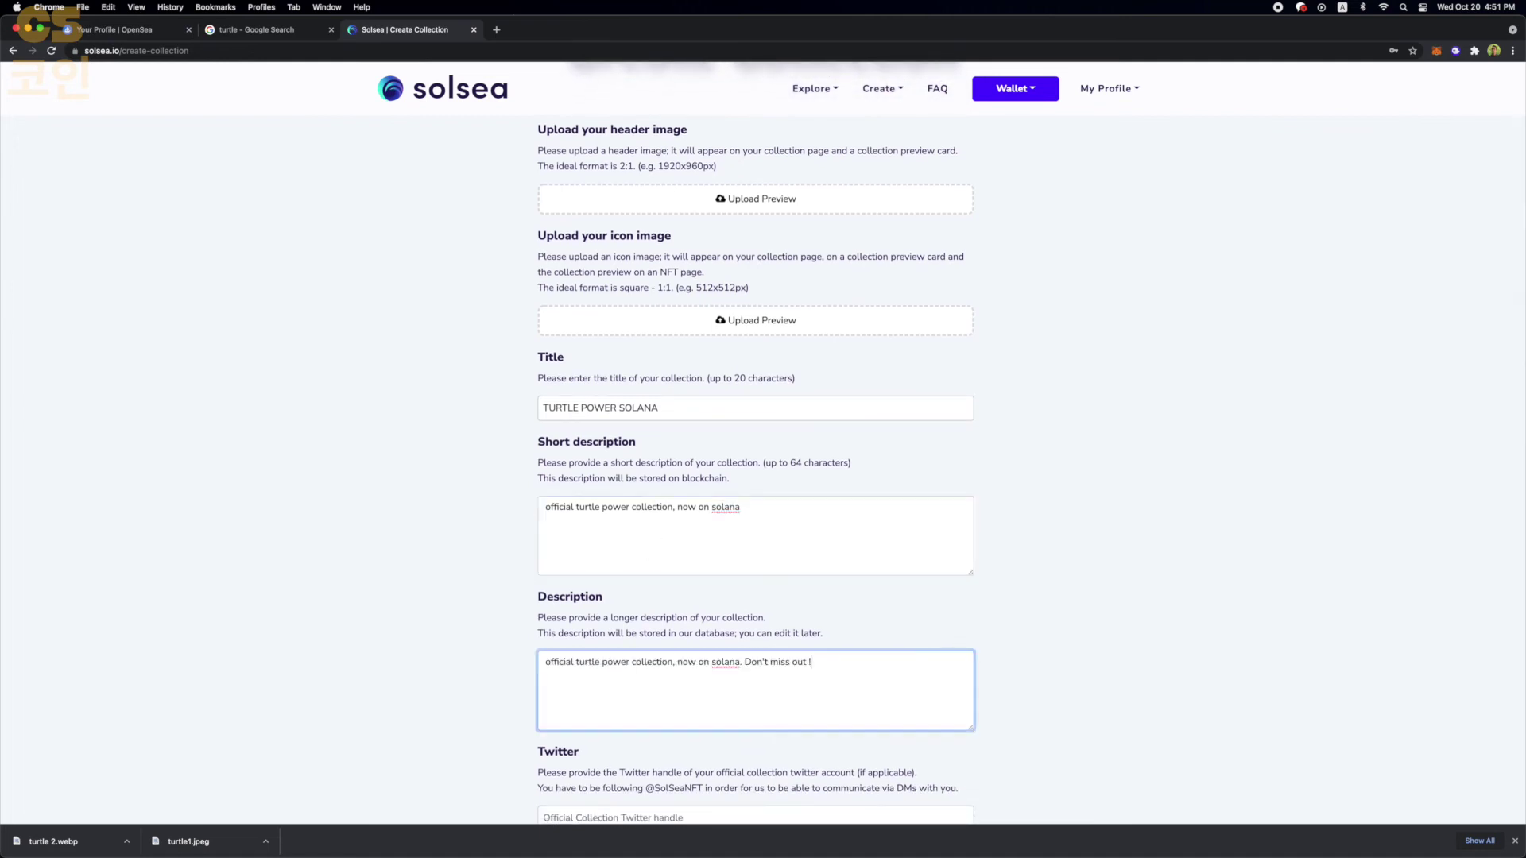
scroll(660, 636, "down", 5)
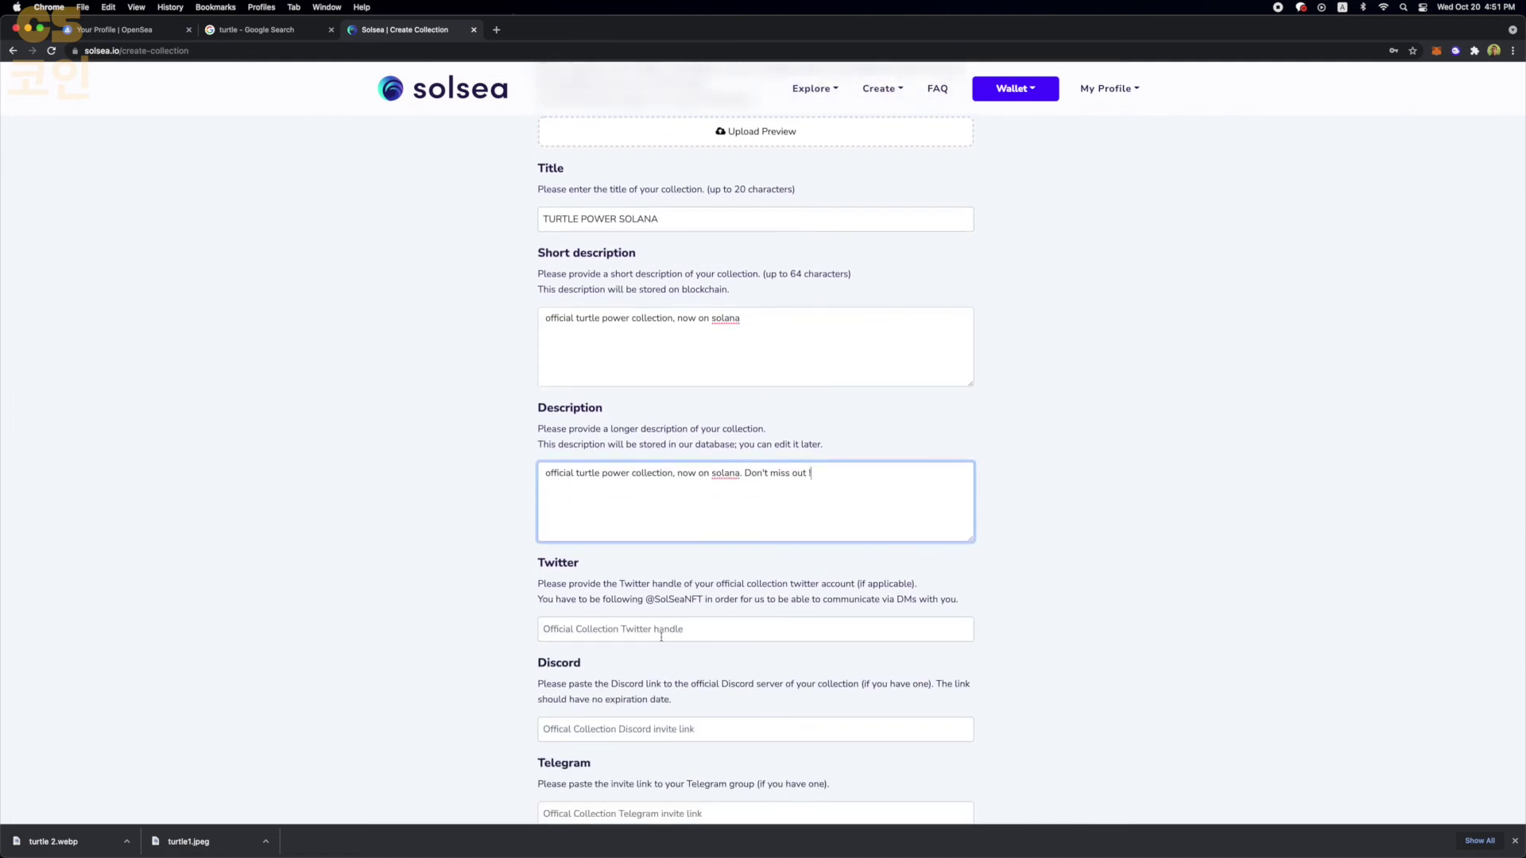
scroll(661, 636, "down", 8)
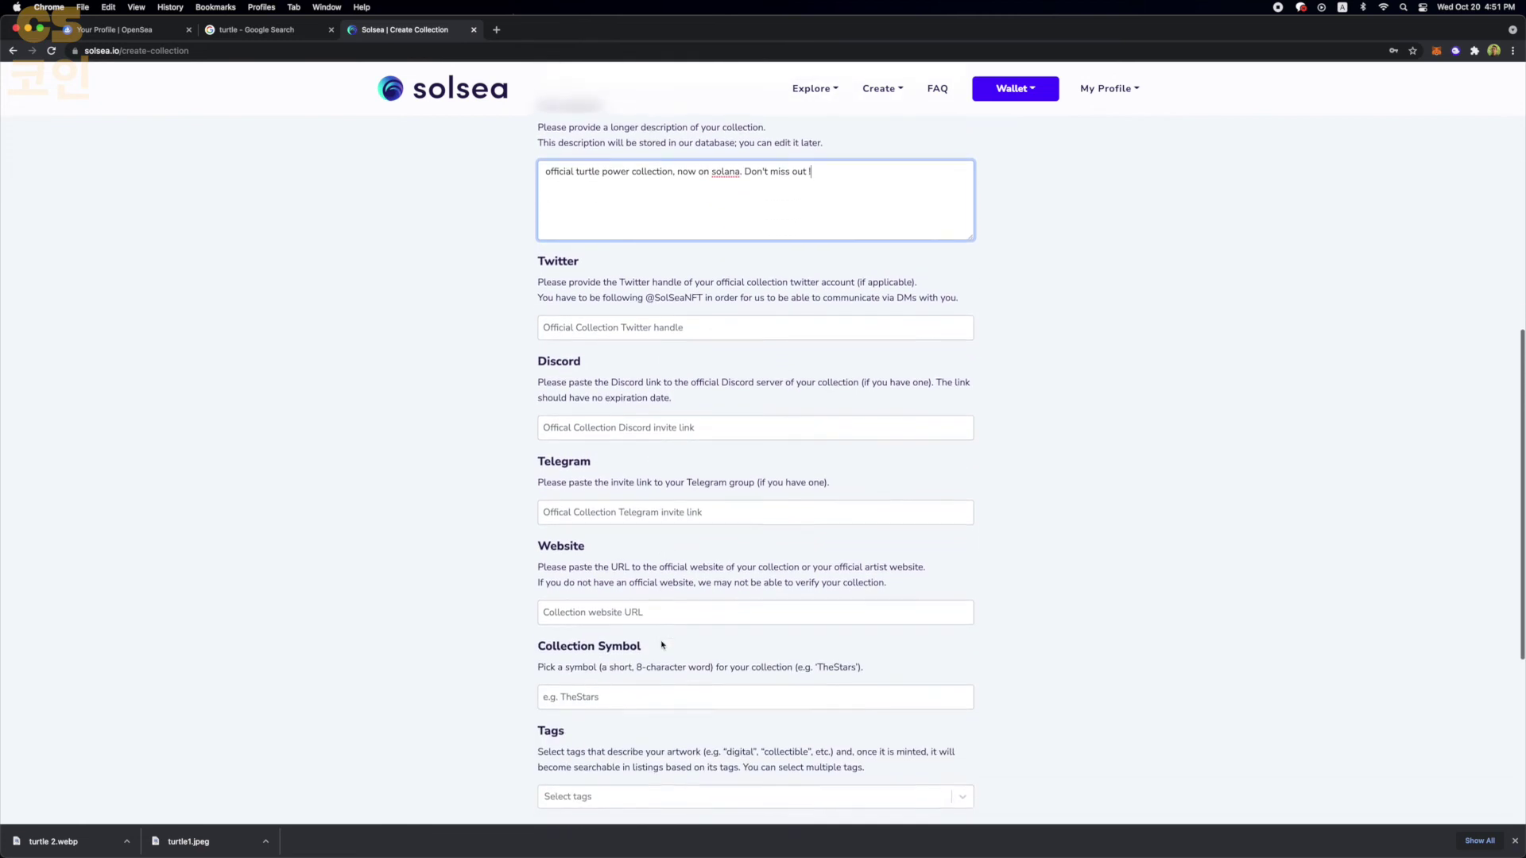
scroll(661, 645, "down", 4)
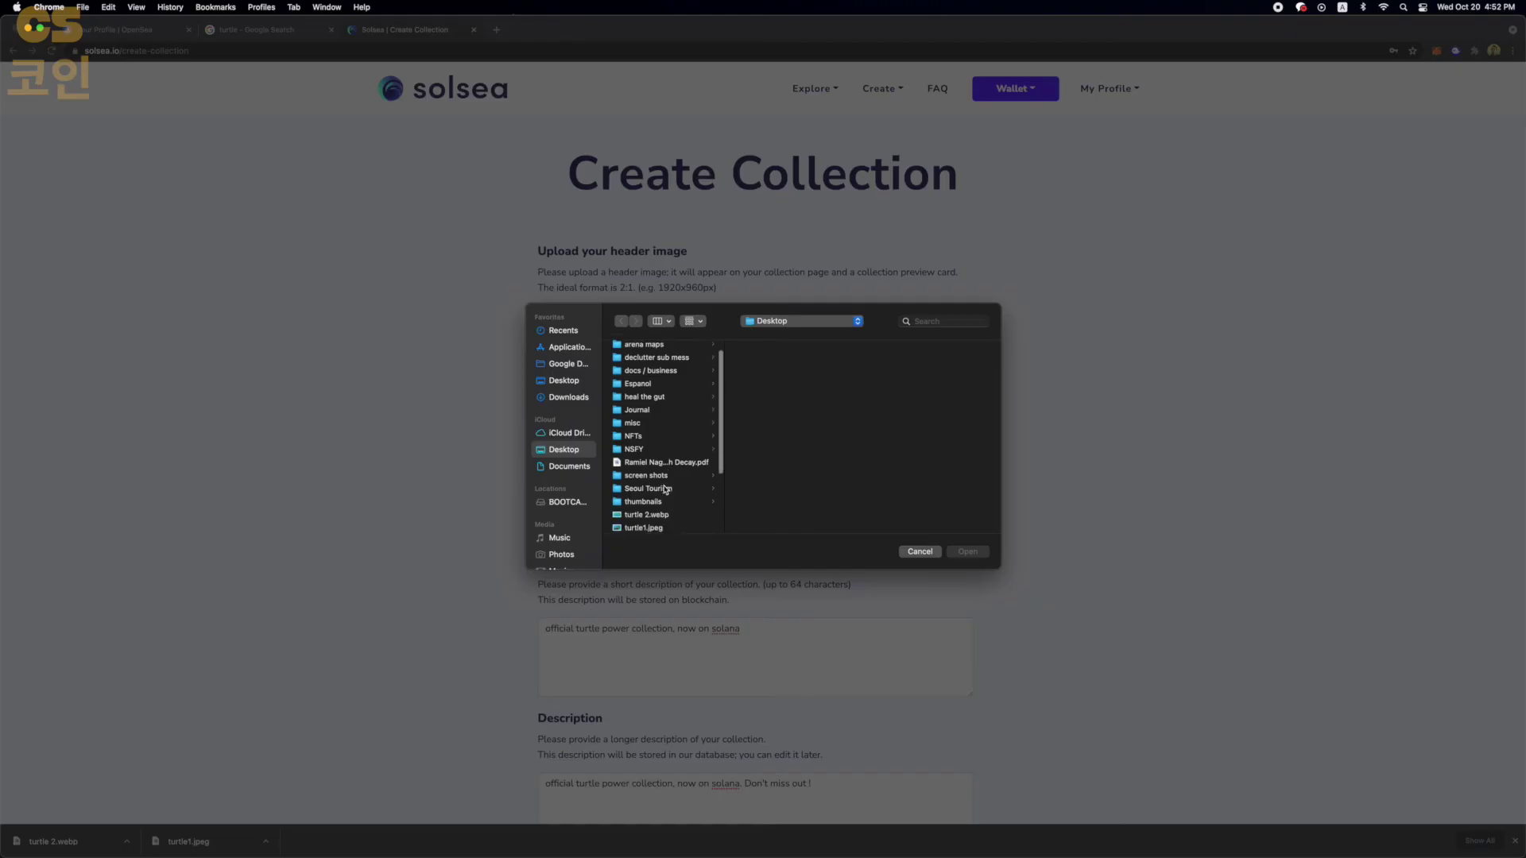
- Upload turtle1.jpeg as both the collection header image and the collection icon
scroll(666, 489, "down", 5)
left_click(655, 403)
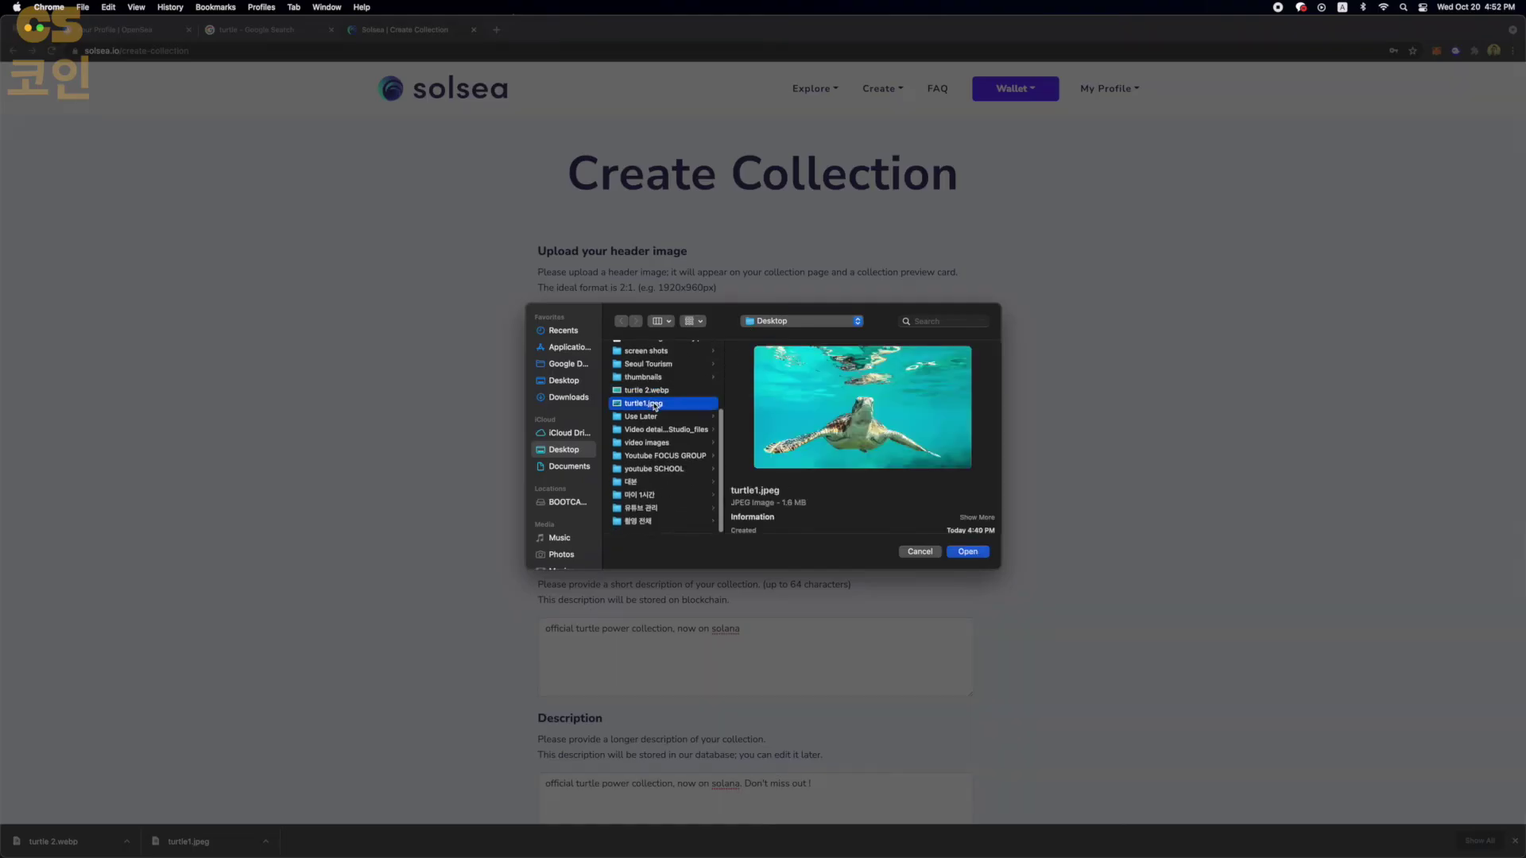
double_click(655, 403)
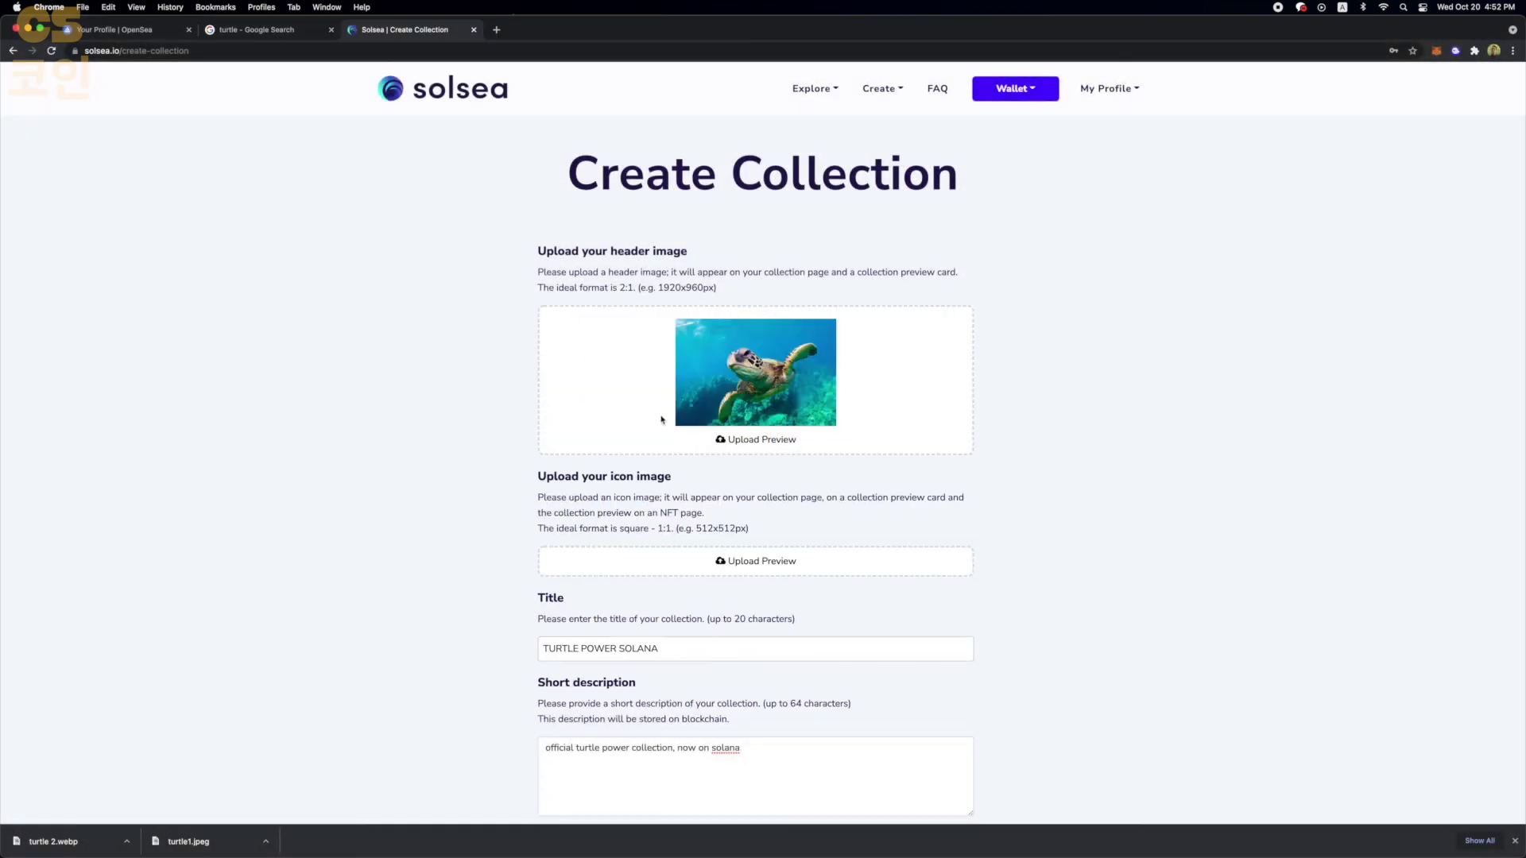
scroll(748, 376, "down", 2)
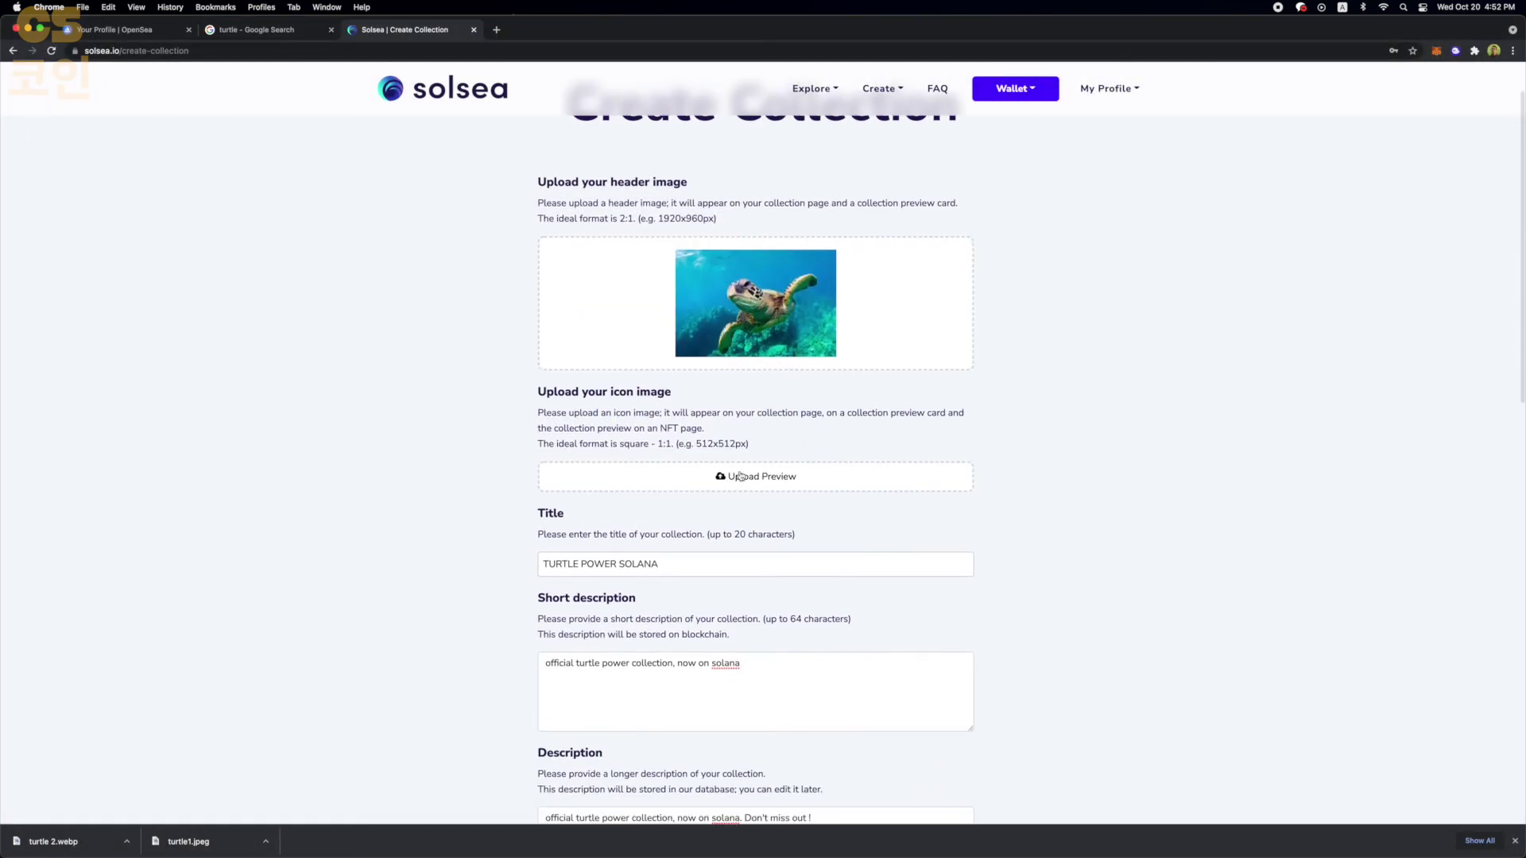
left_click(741, 476)
scroll(667, 477, "down", 3)
left_click(650, 488)
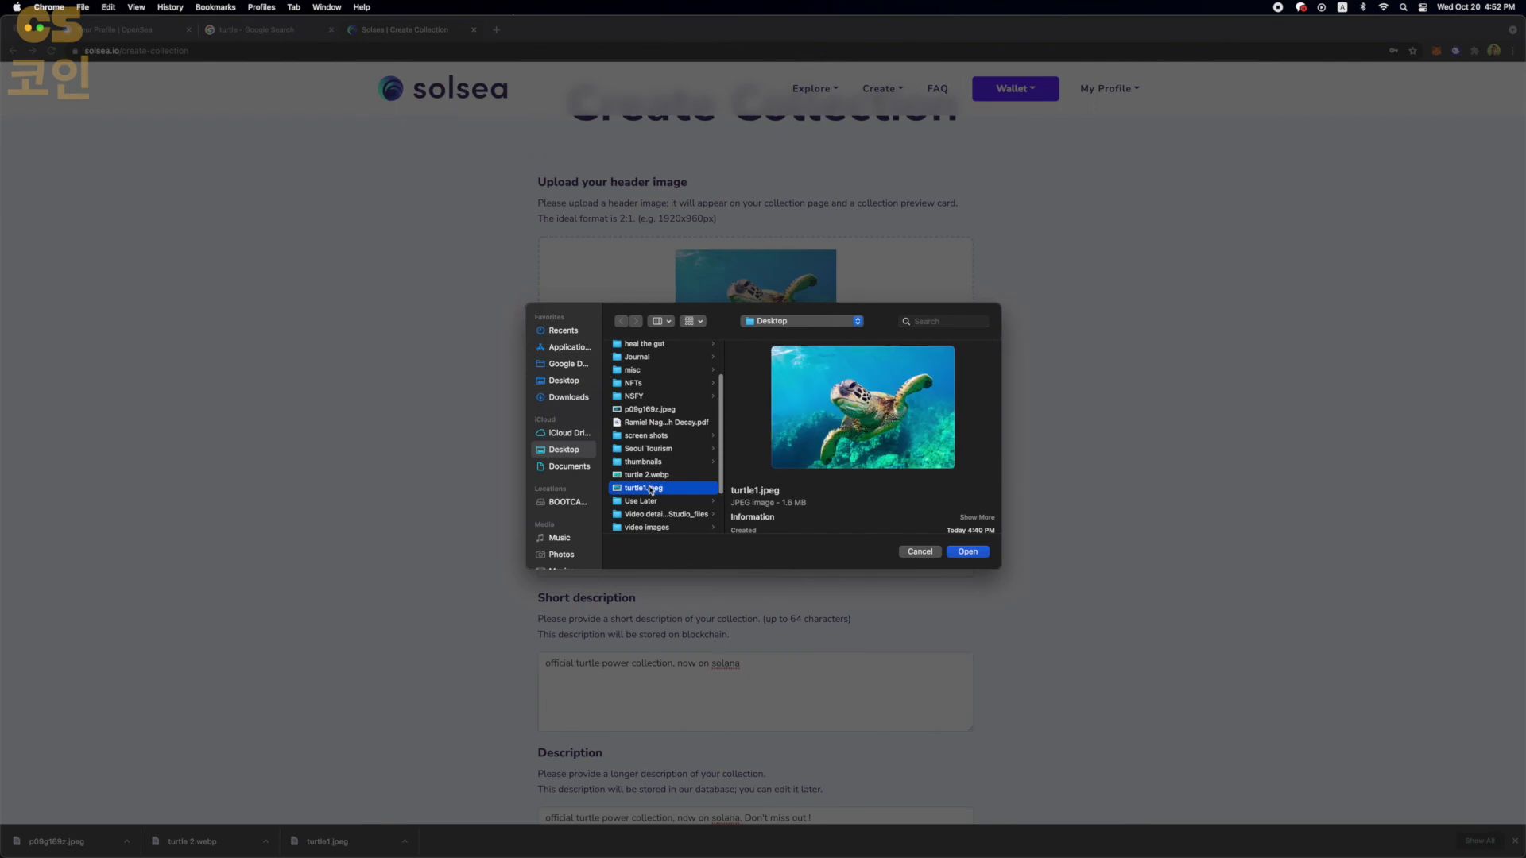
double_click(650, 490)
- Mint the collection and check the Phantom wallet popup
scroll(475, 485, "down", 14)
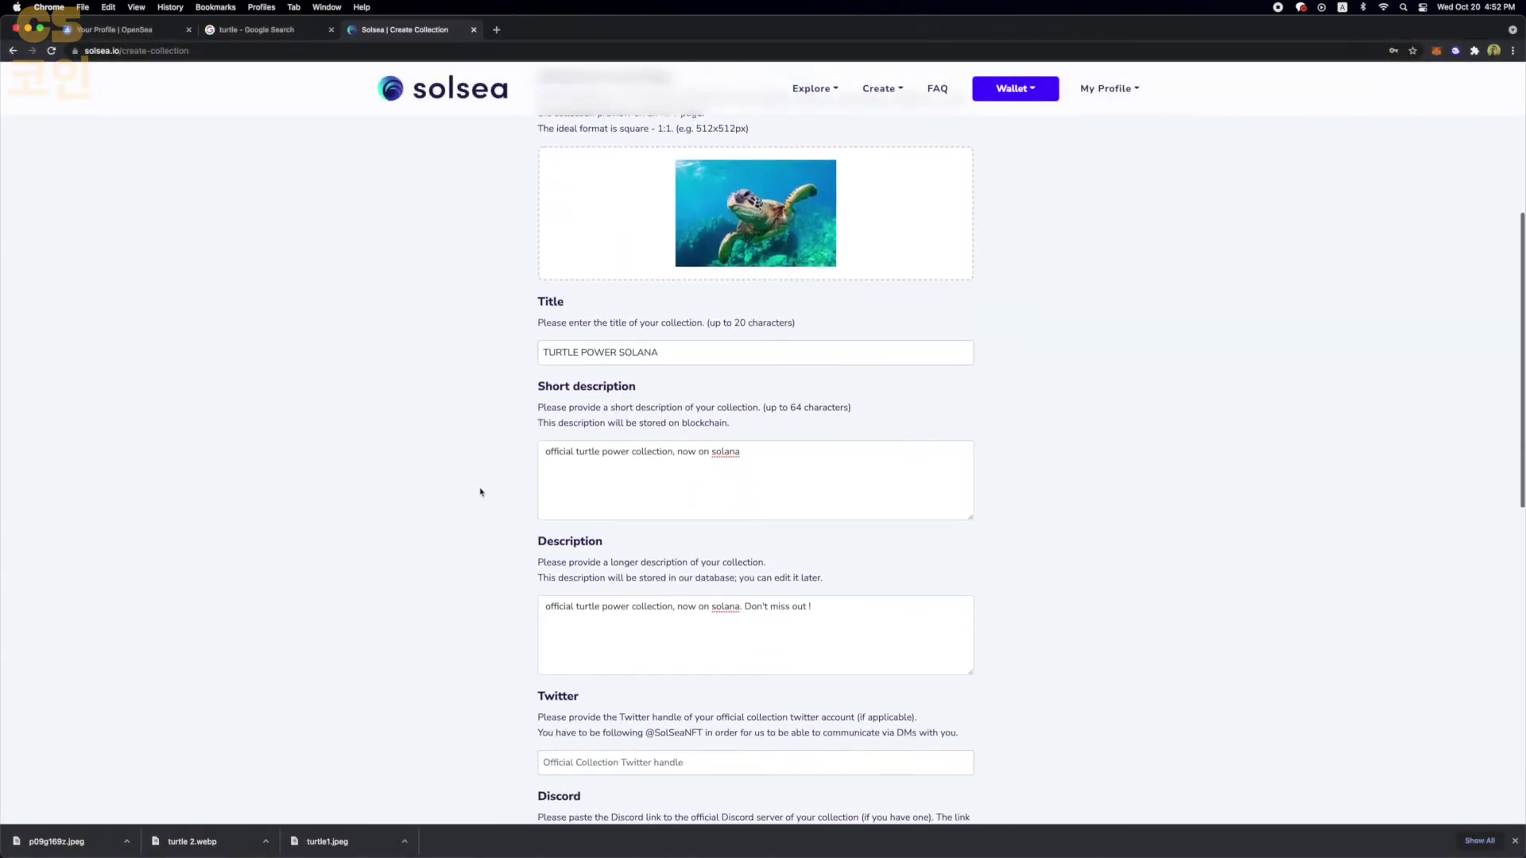
scroll(480, 492, "down", 10)
left_click(703, 545)
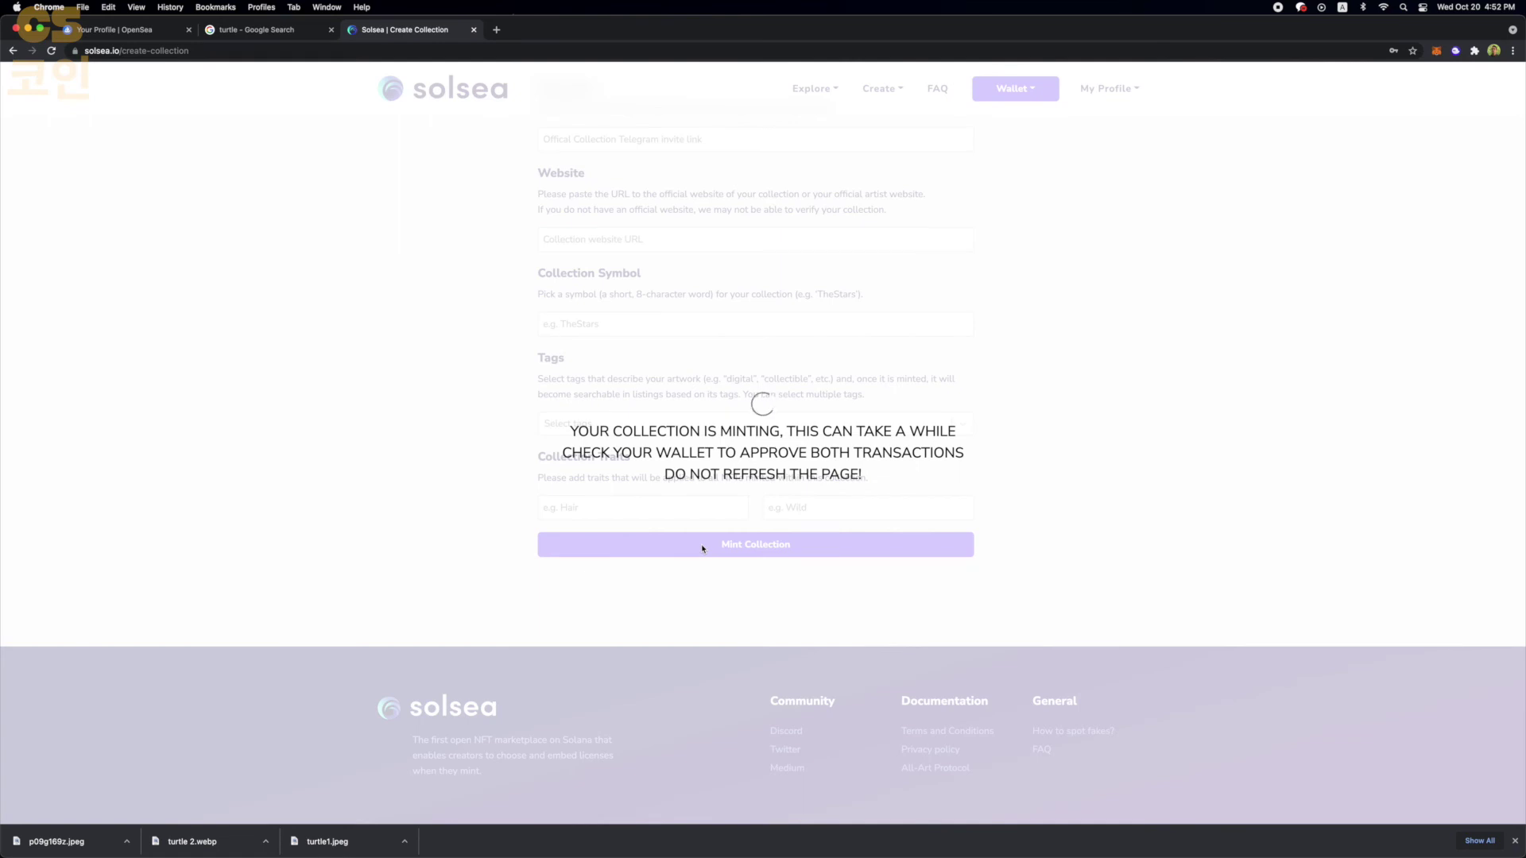
left_click(1455, 51)
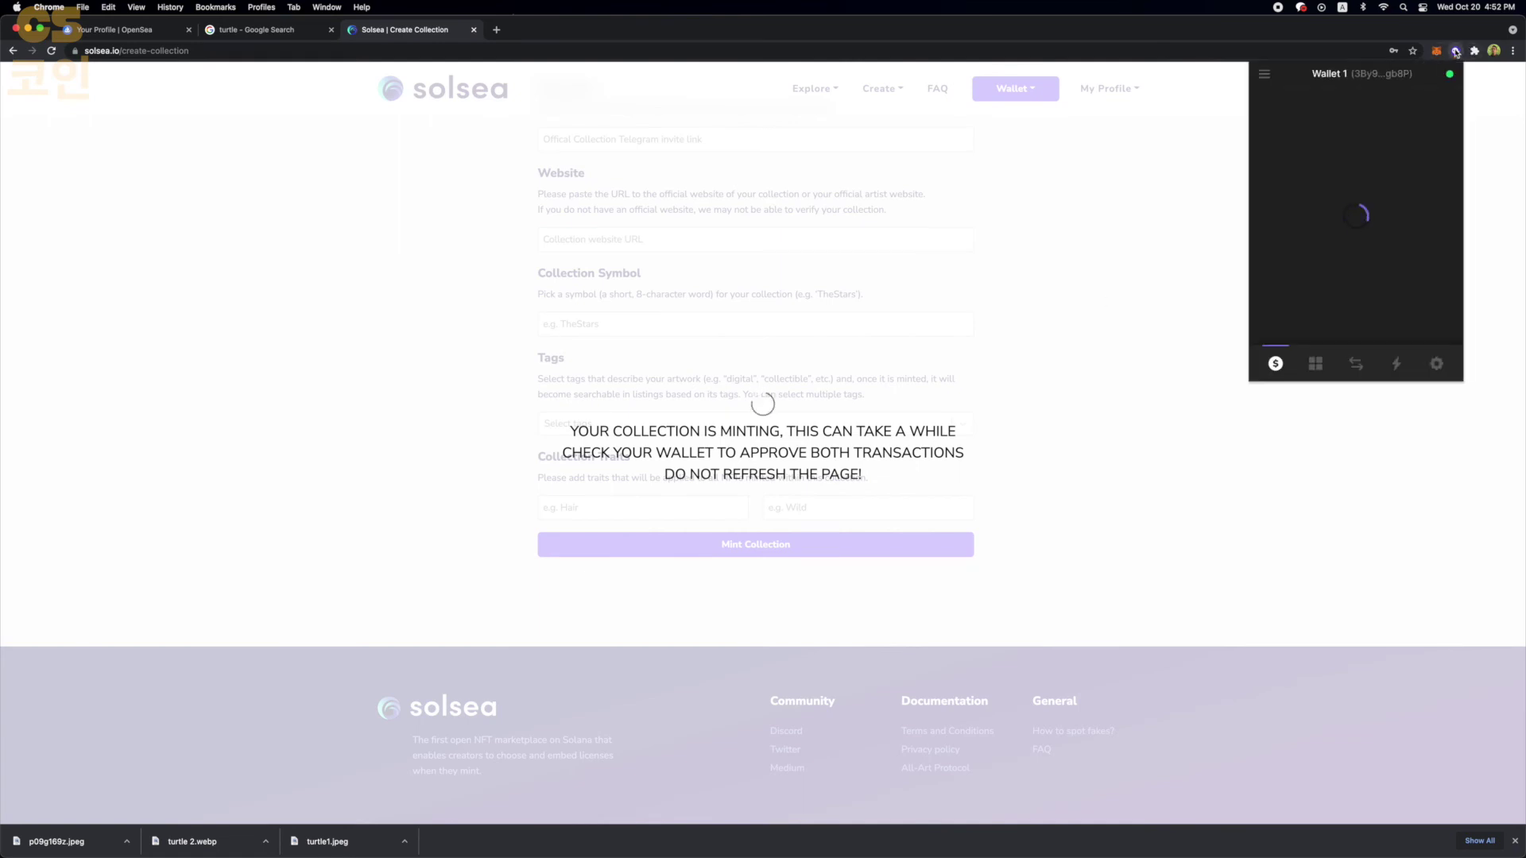
left_click(1456, 52)
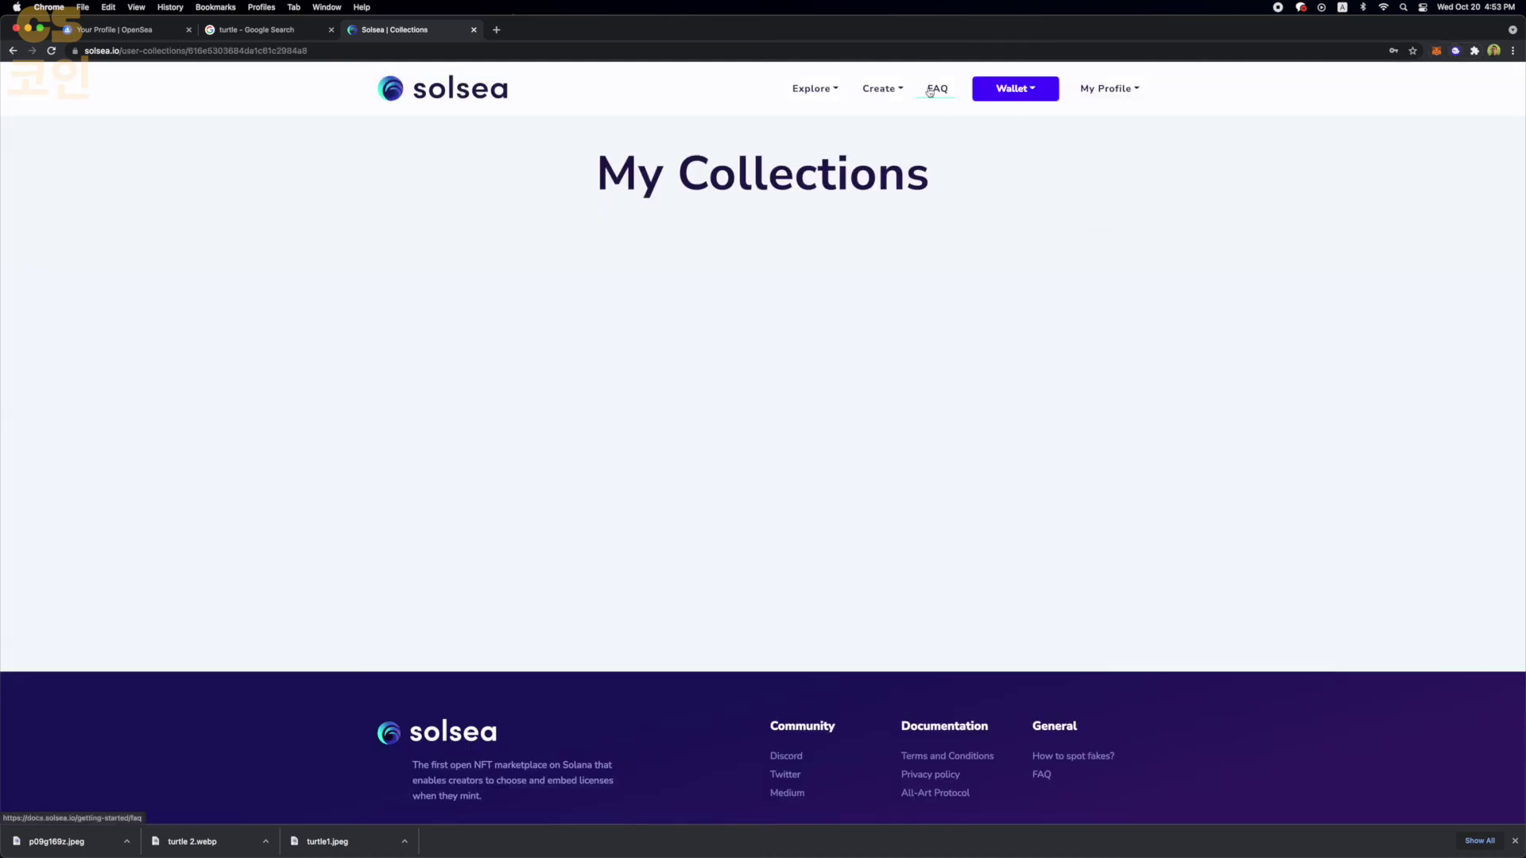
- Start a new NFT and upload p09g169z.jpeg as its static preview
left_click(868, 112)
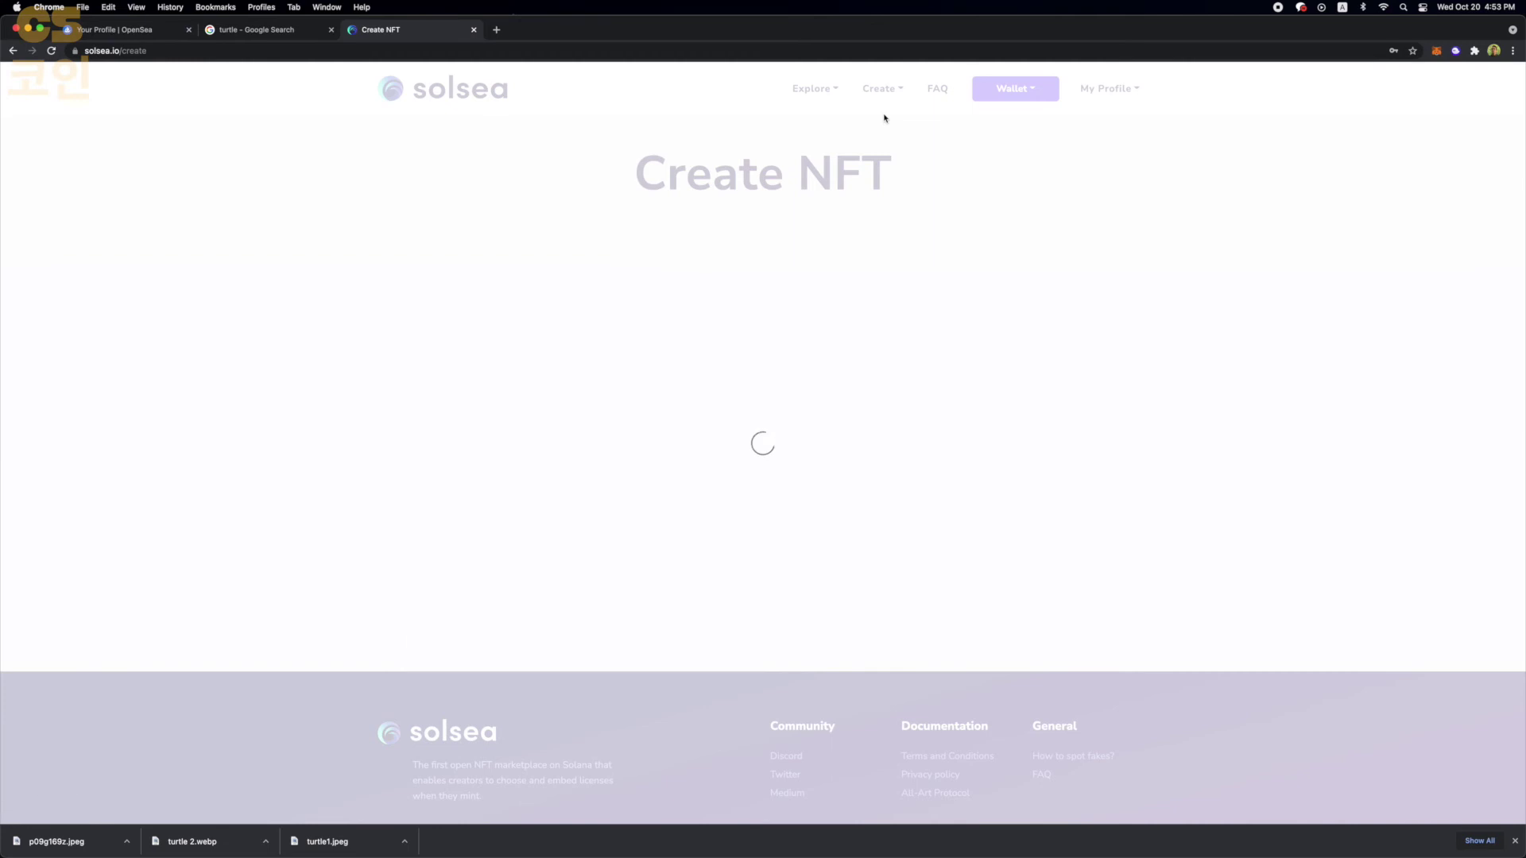
scroll(628, 417, "down", 1)
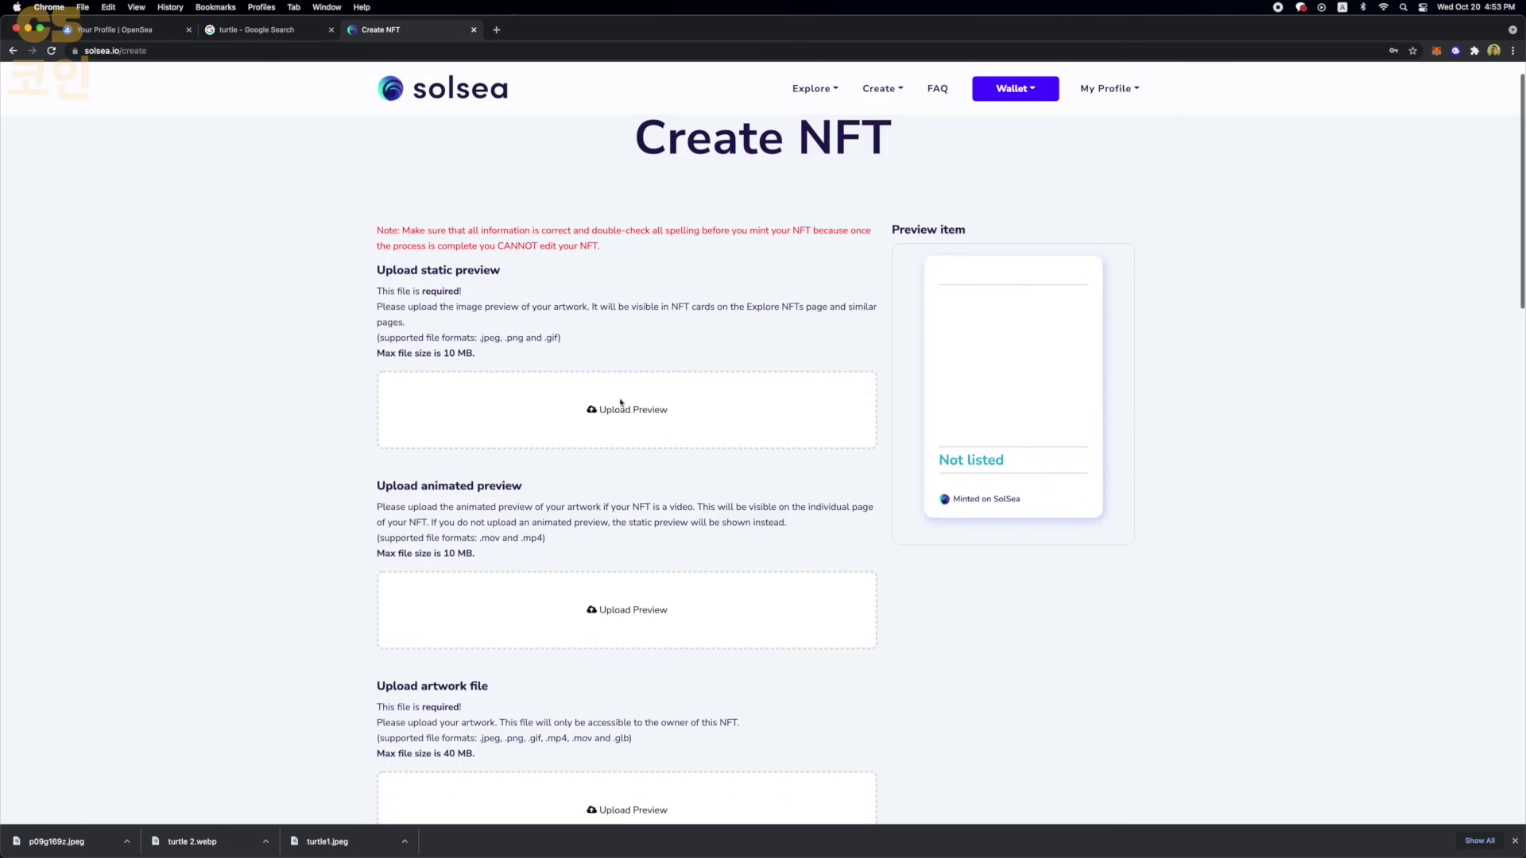
left_click(604, 410)
scroll(646, 426, "down", 5)
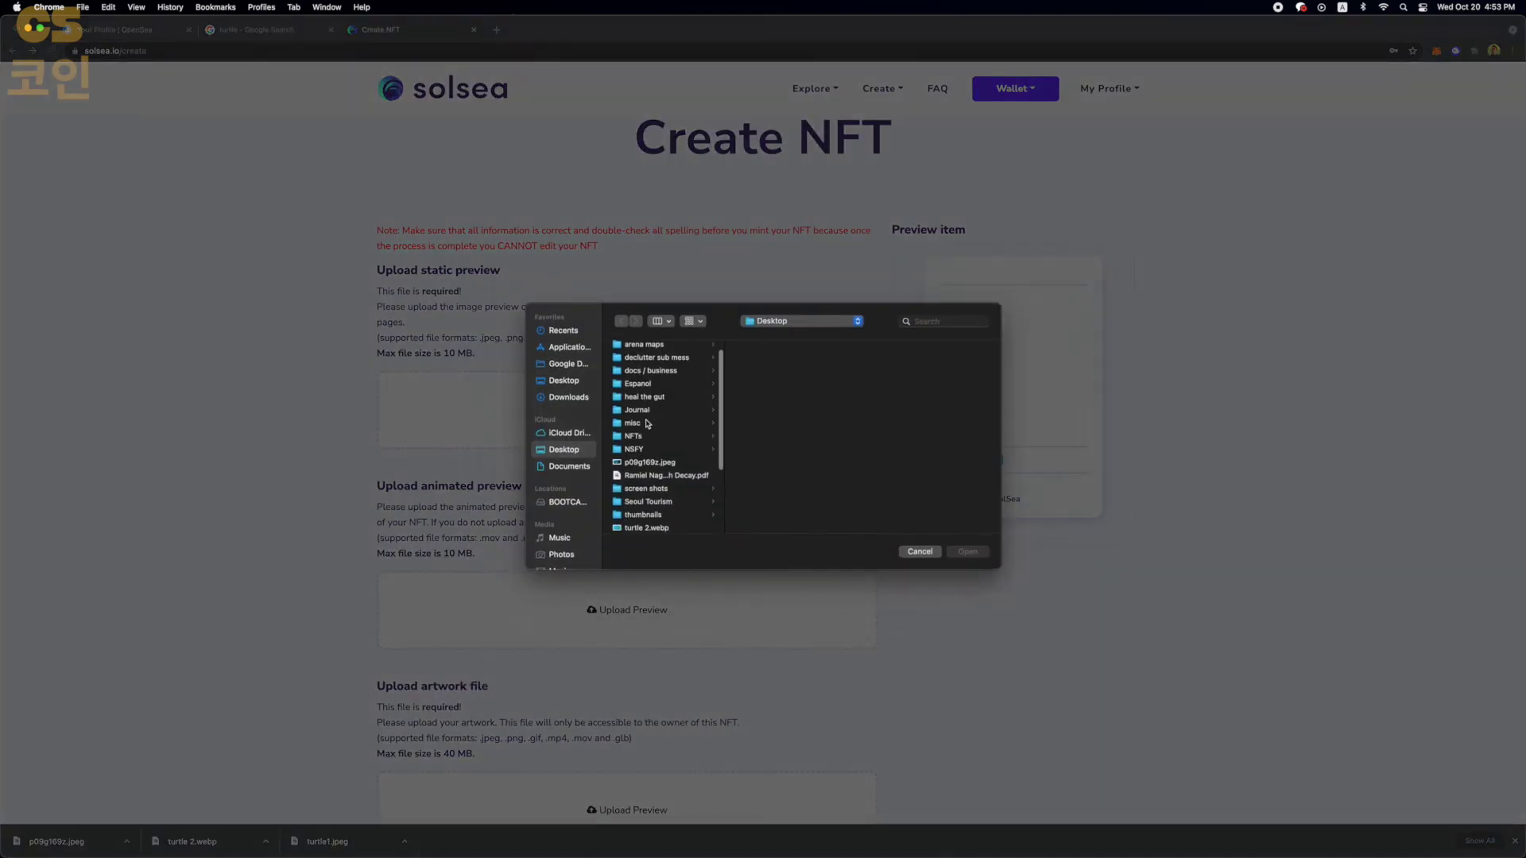
scroll(645, 427, "down", 2)
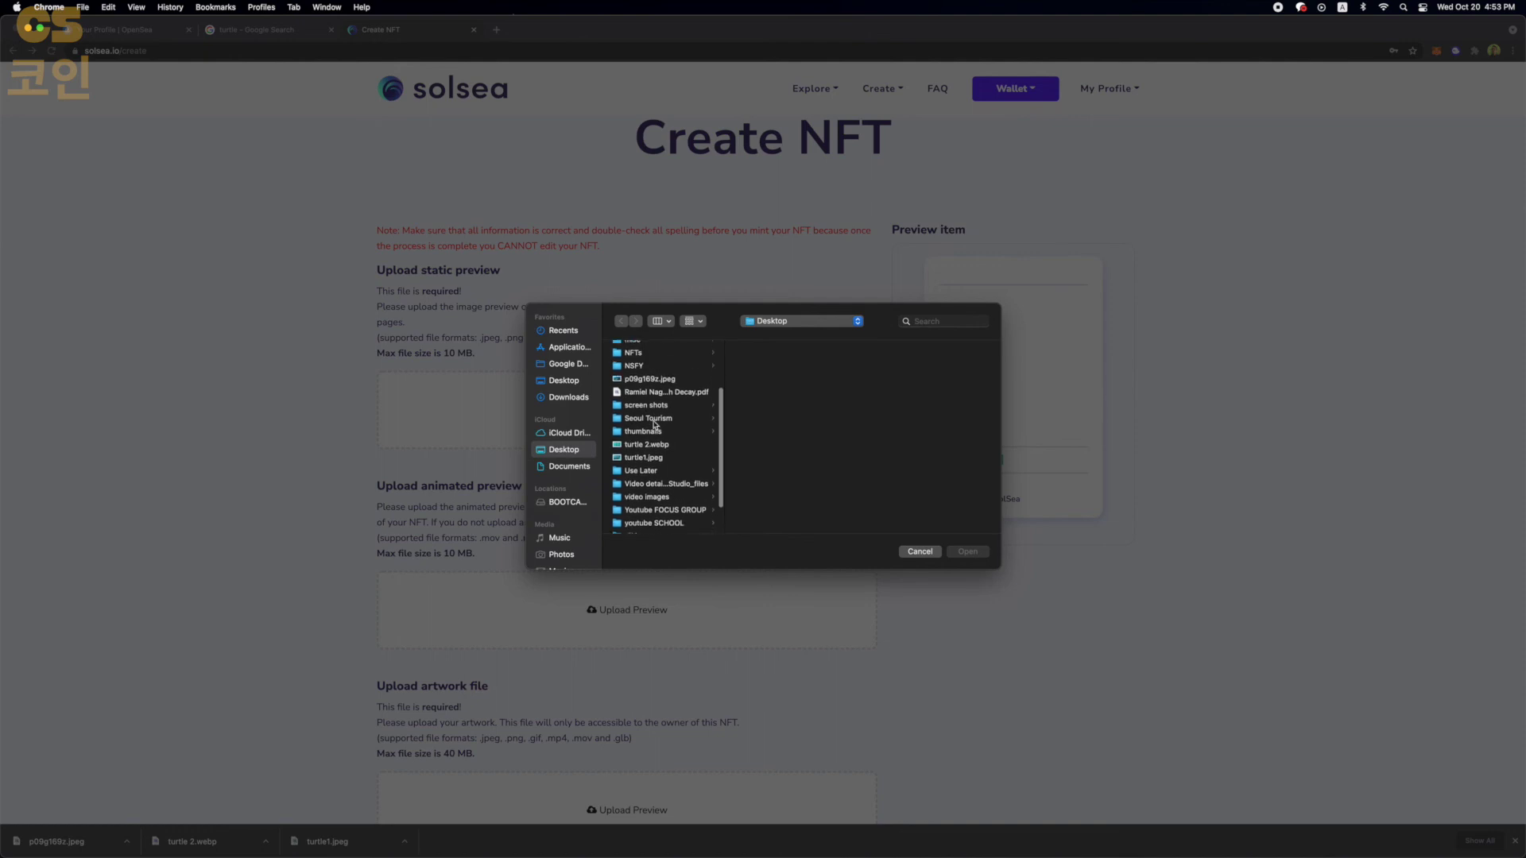
double_click(651, 379)
- Scroll down the Create NFT form and begin choosing the artwork file
scroll(653, 394, "down", 9)
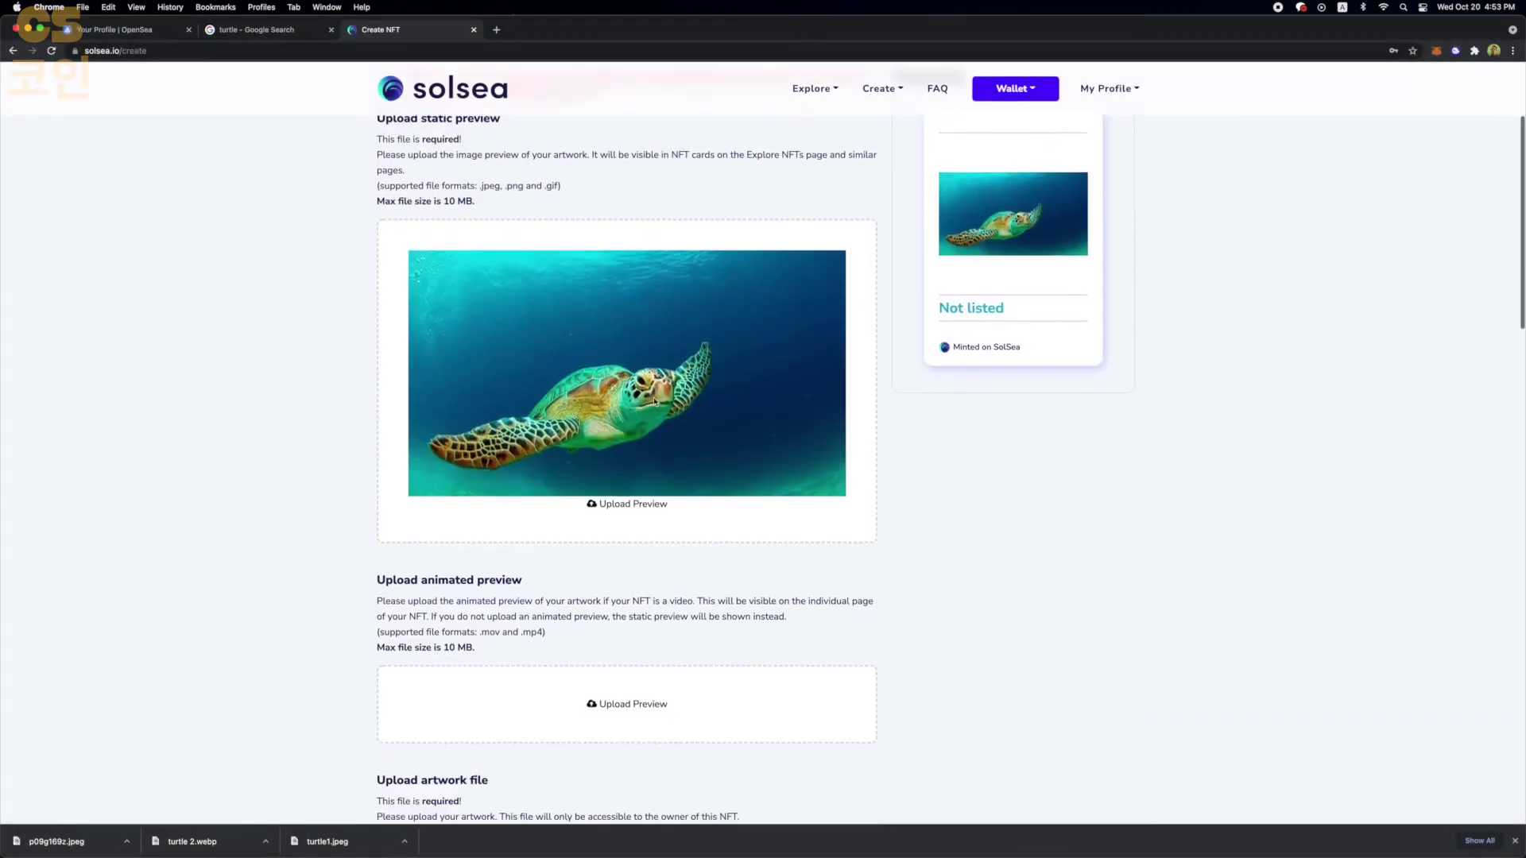
scroll(655, 401, "up", 1)
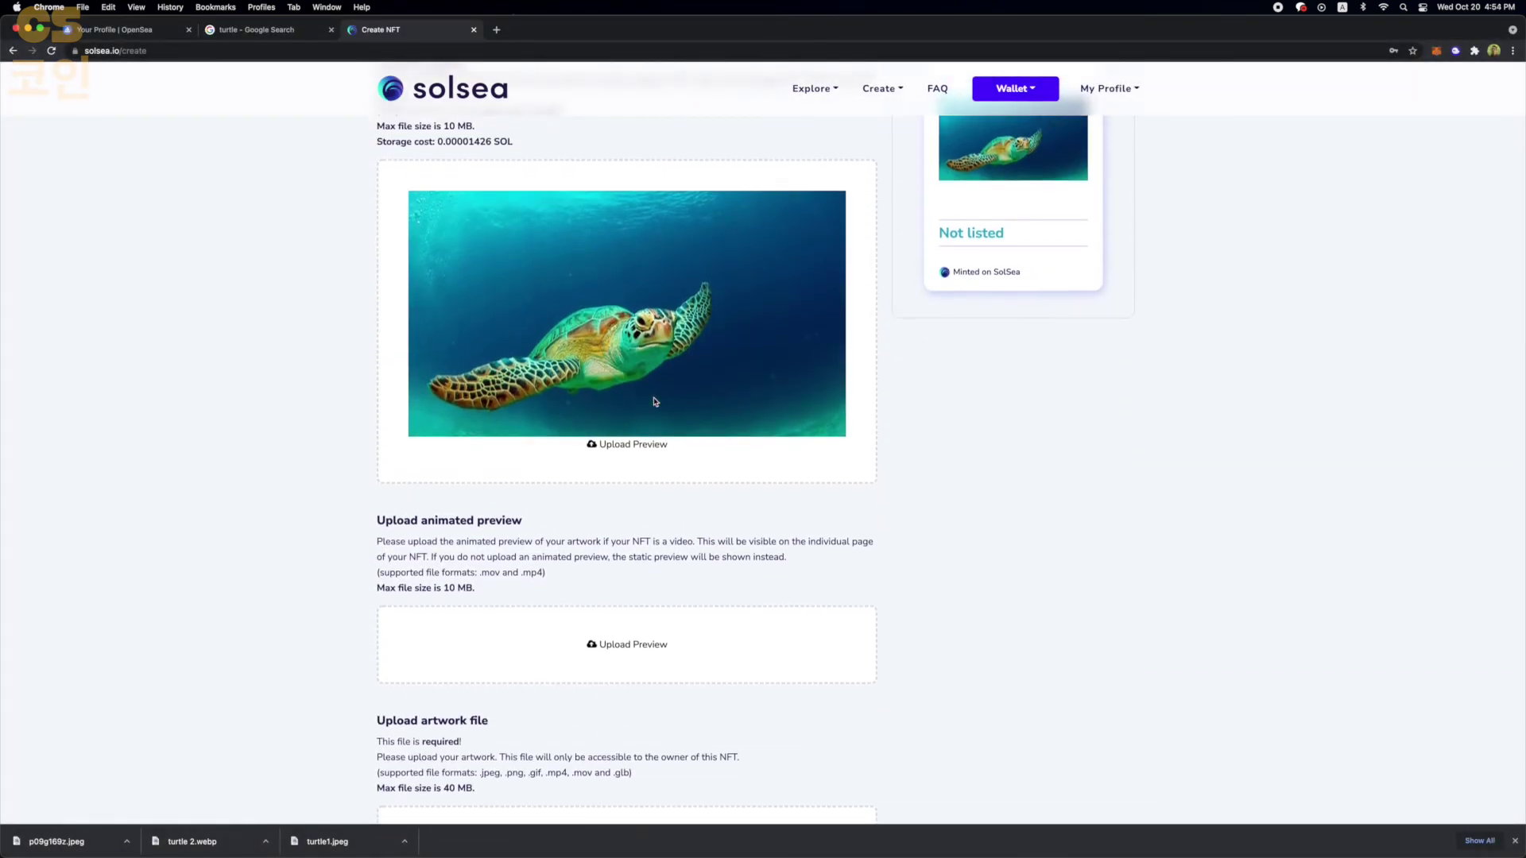
scroll(655, 401, "down", 1)
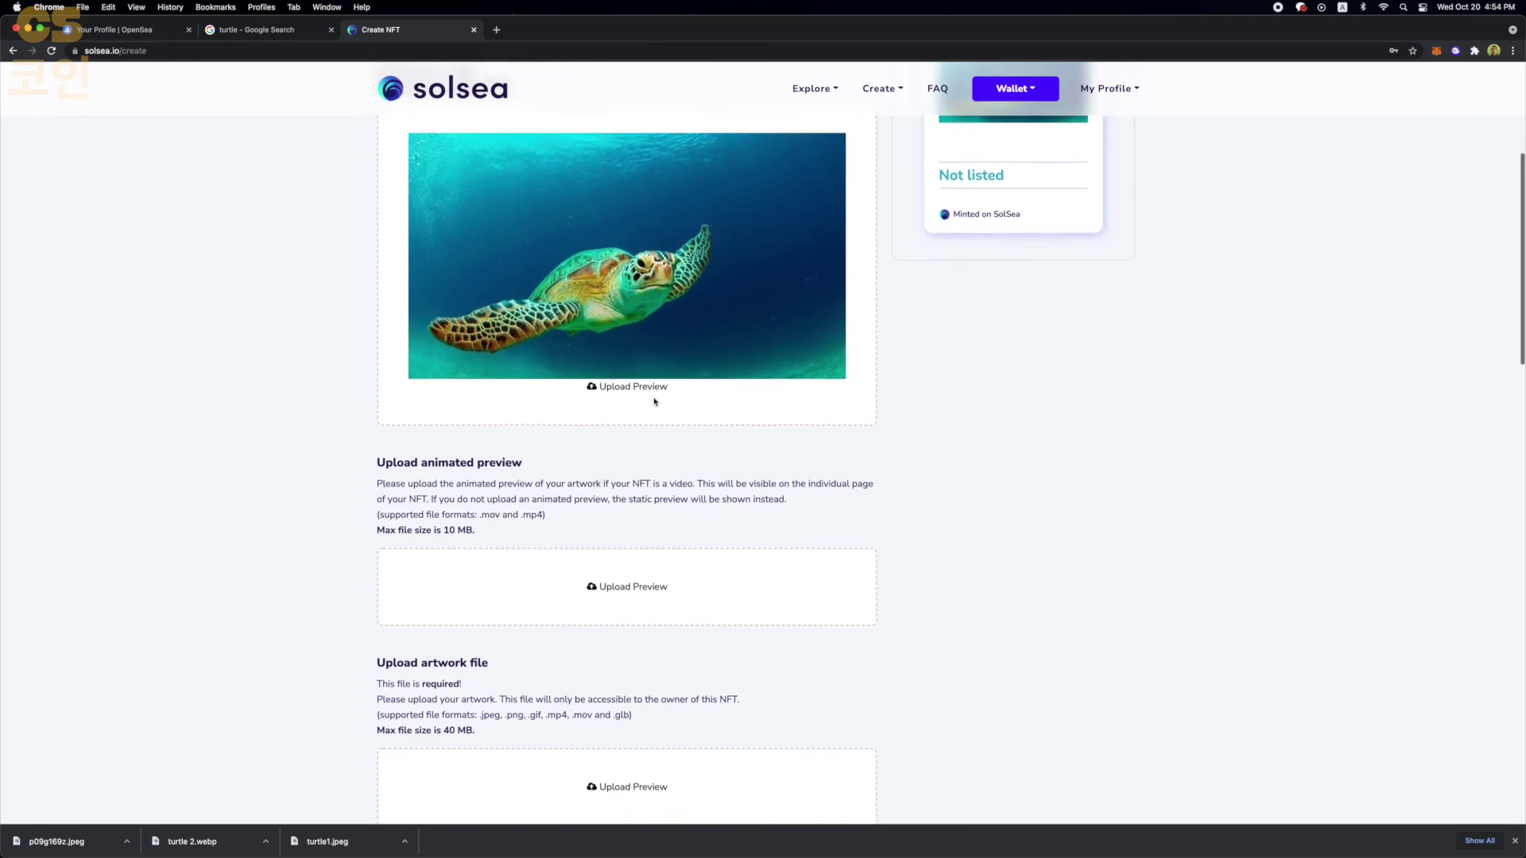
scroll(655, 401, "down", 2)
scroll(408, 310, "up", 4)
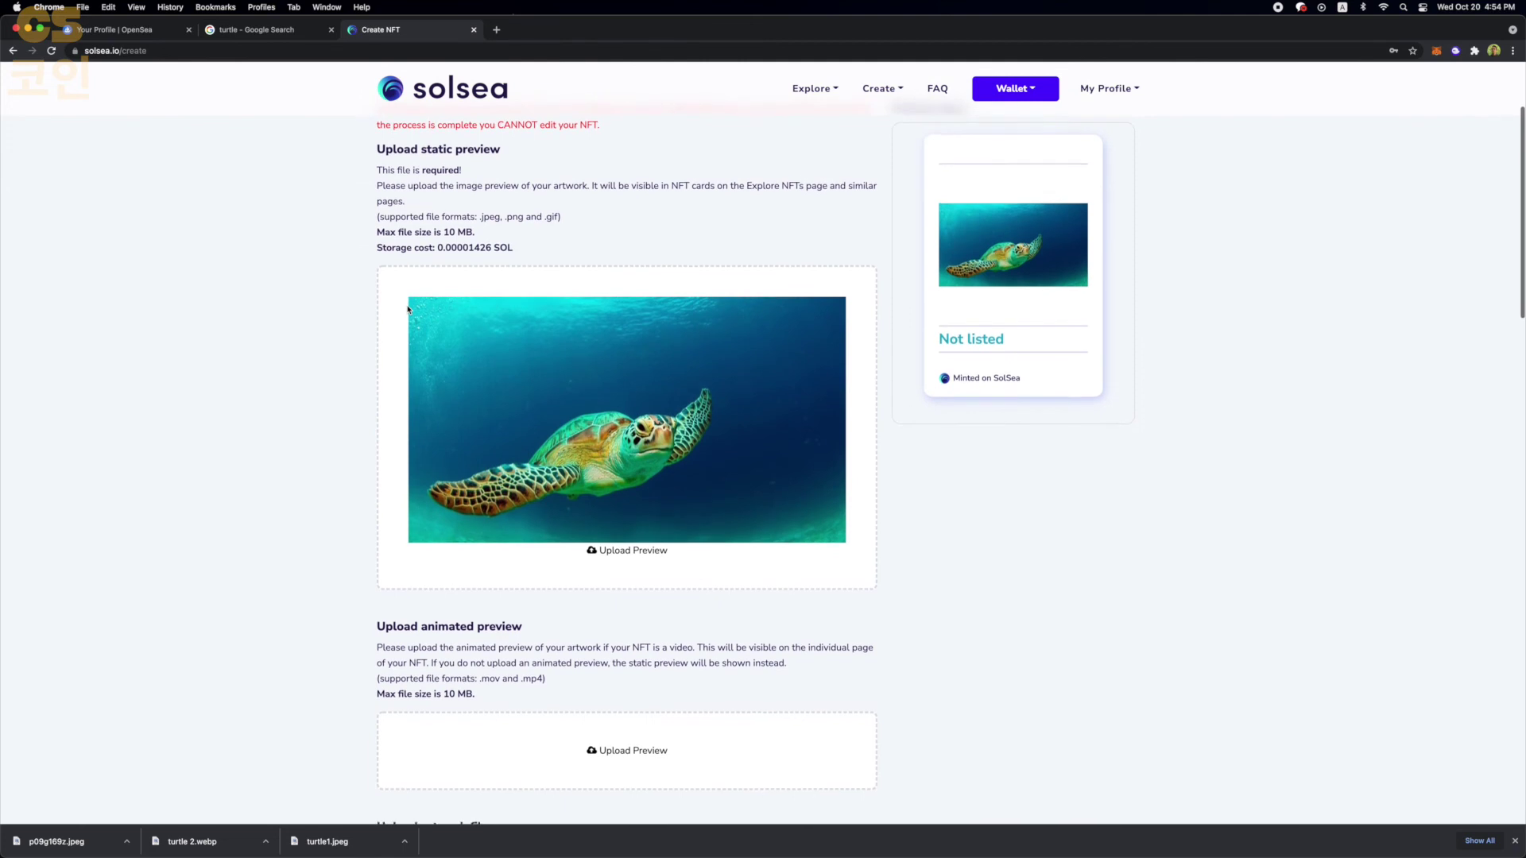
scroll(407, 310, "down", 5)
scroll(407, 310, "down", 1)
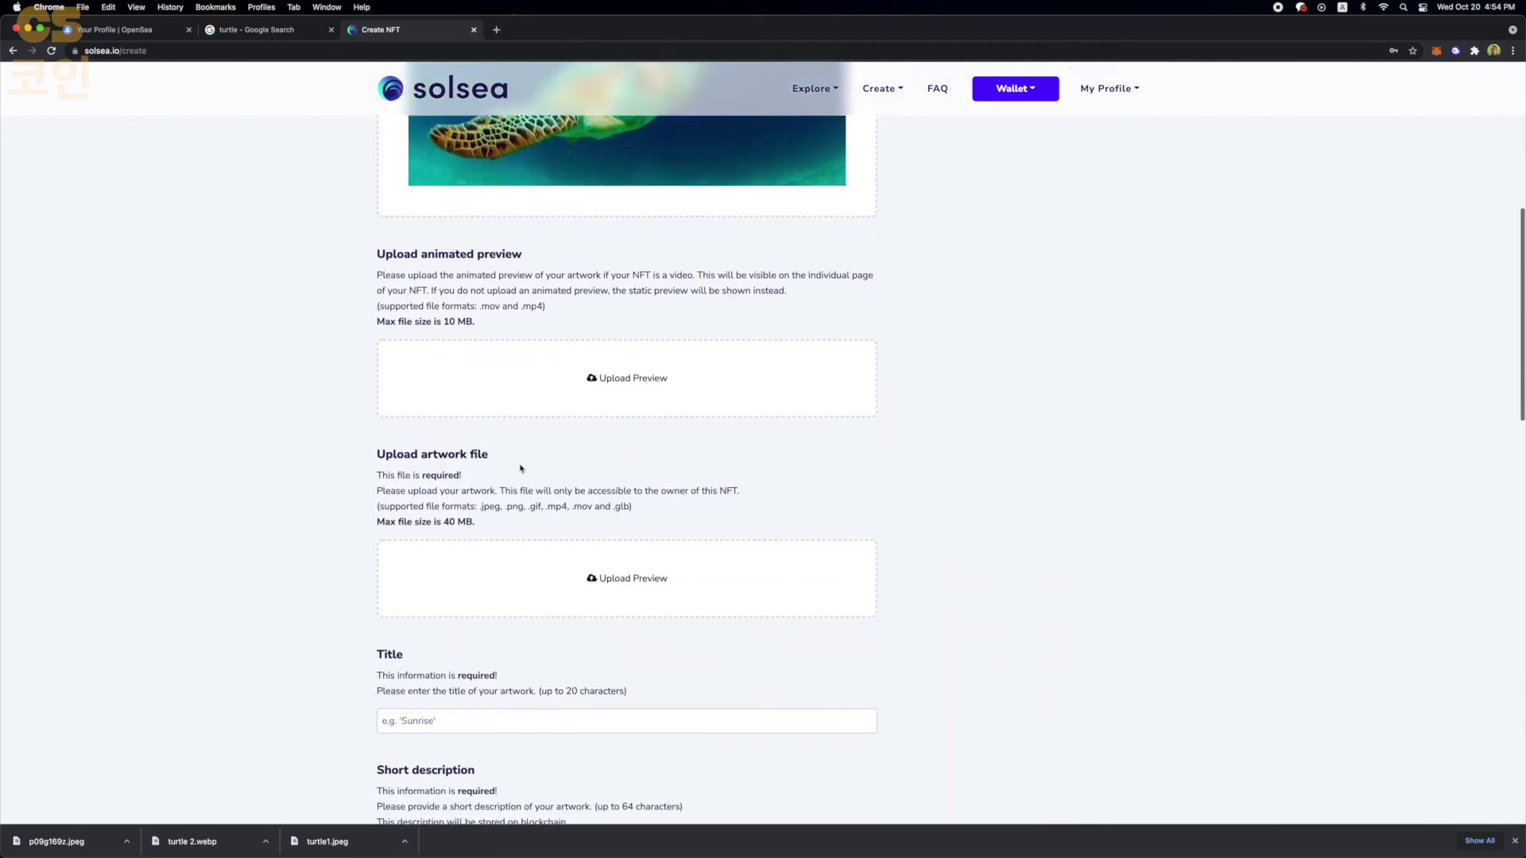
scroll(582, 285, "down", 2)
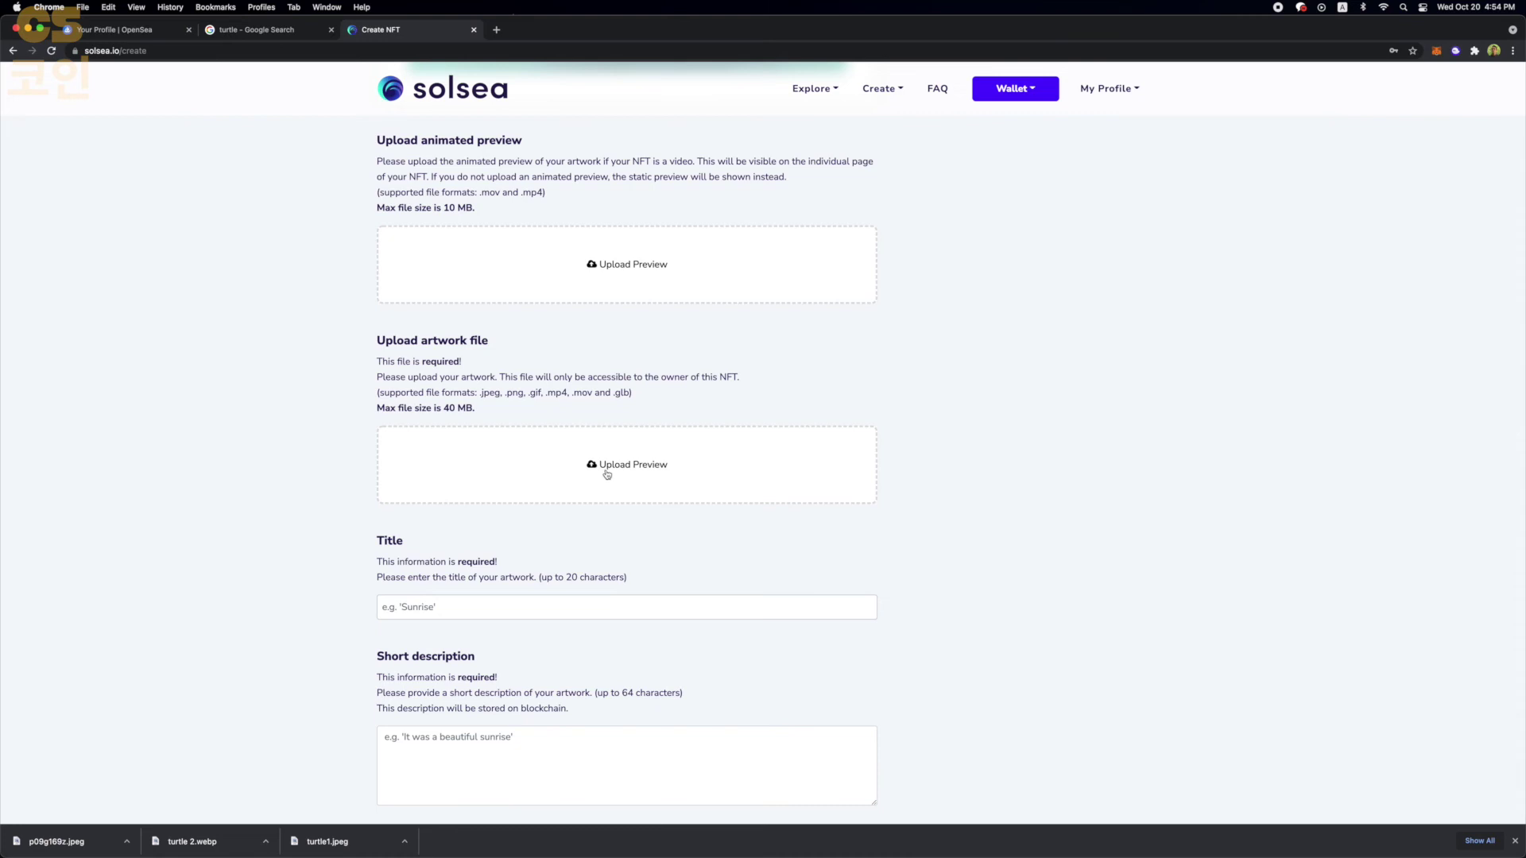
left_click(607, 475)
- Upload p09g169z.jpeg as the artwork and title the NFT 'TURTLE POWER 1AA'
scroll(664, 434, "down", 3)
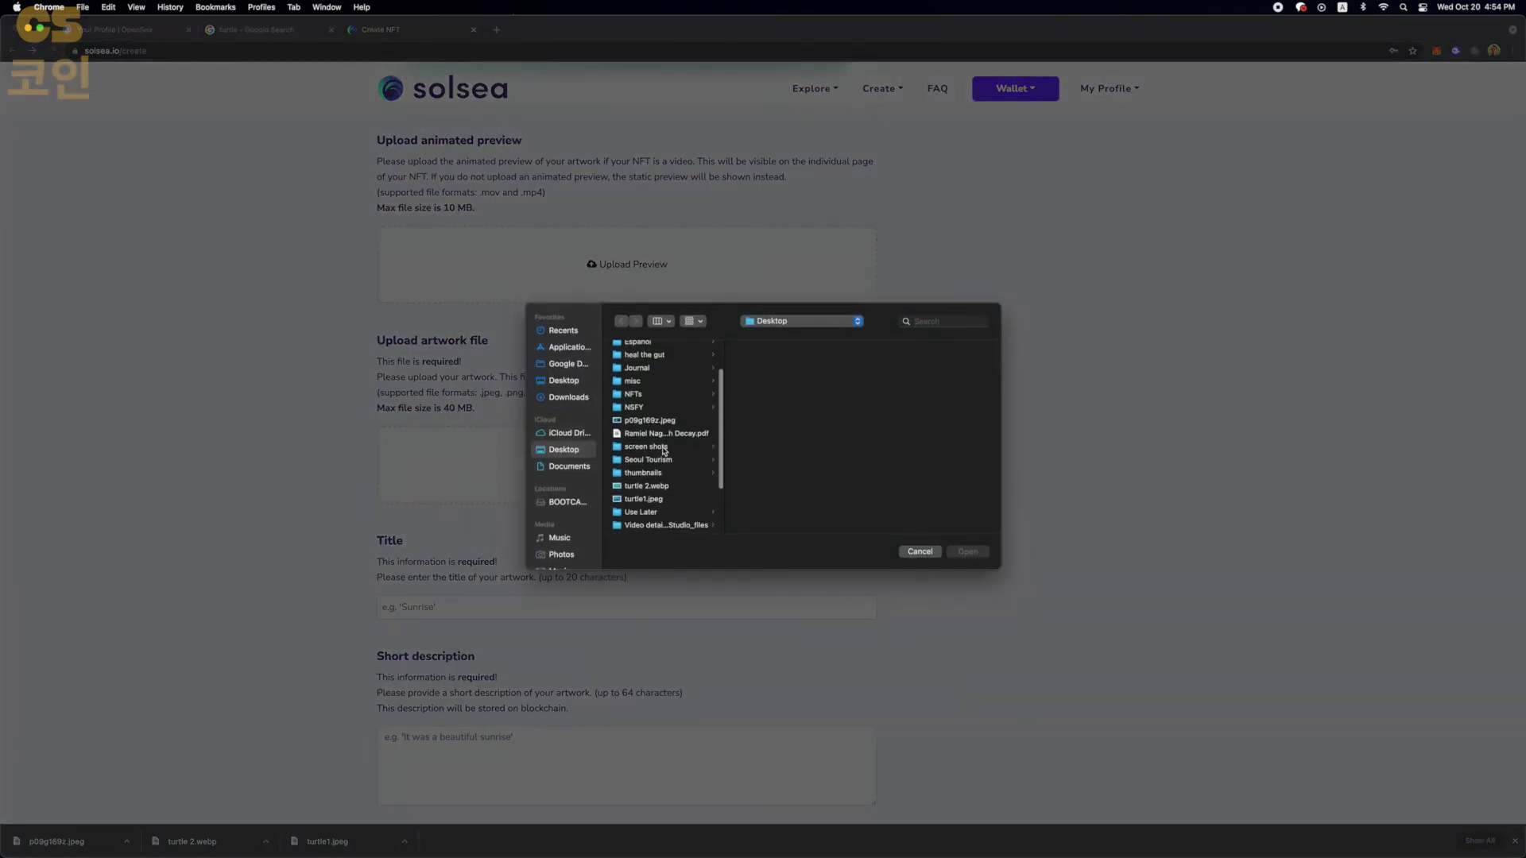
left_click(670, 423)
double_click(670, 423)
scroll(562, 457, "down", 4)
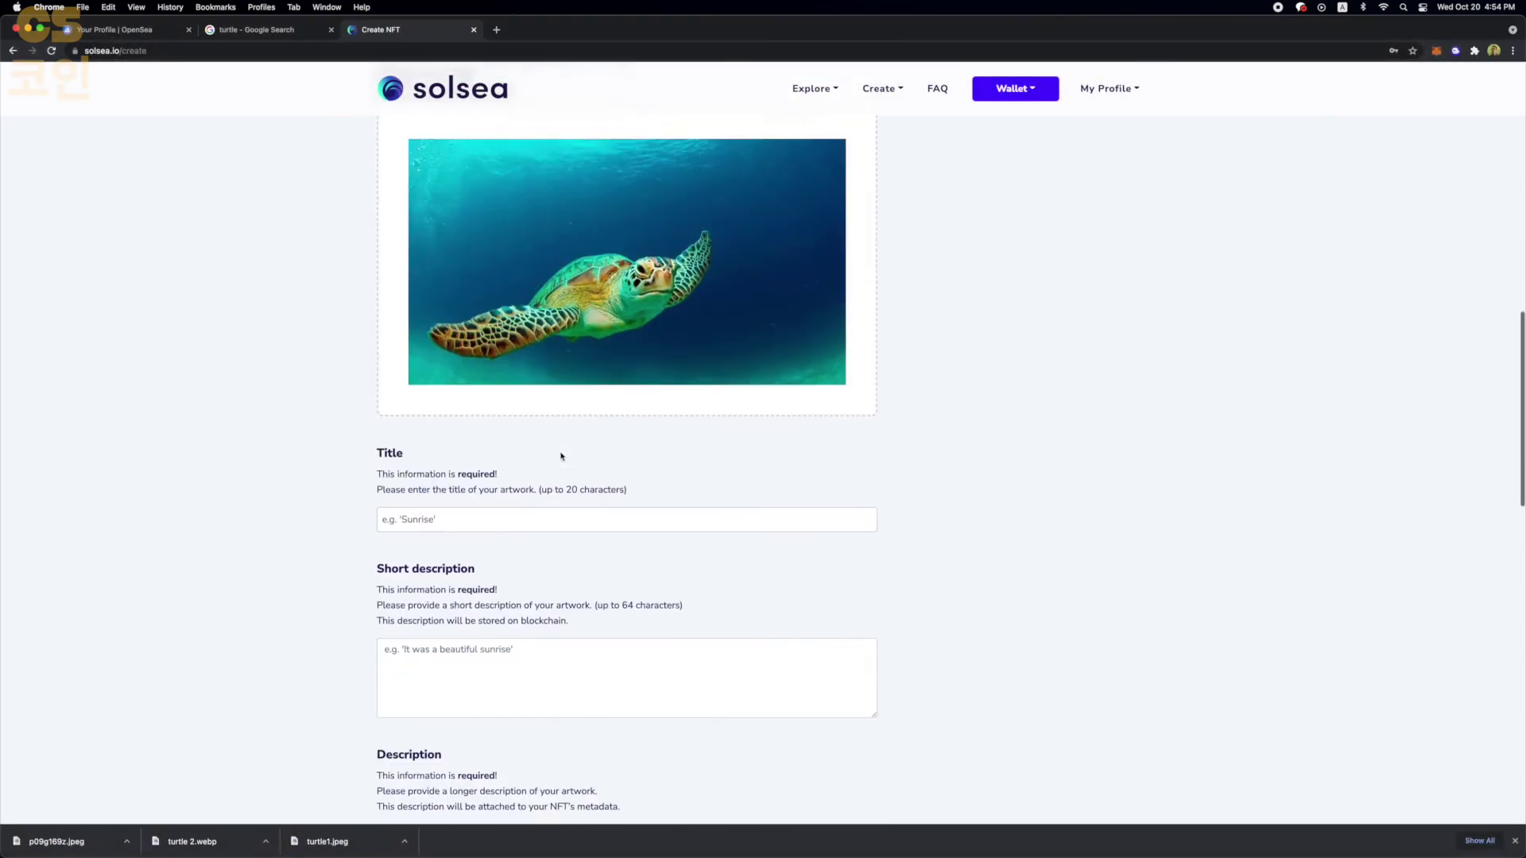
left_click(497, 512)
type("TURTLE POWER 1AA")
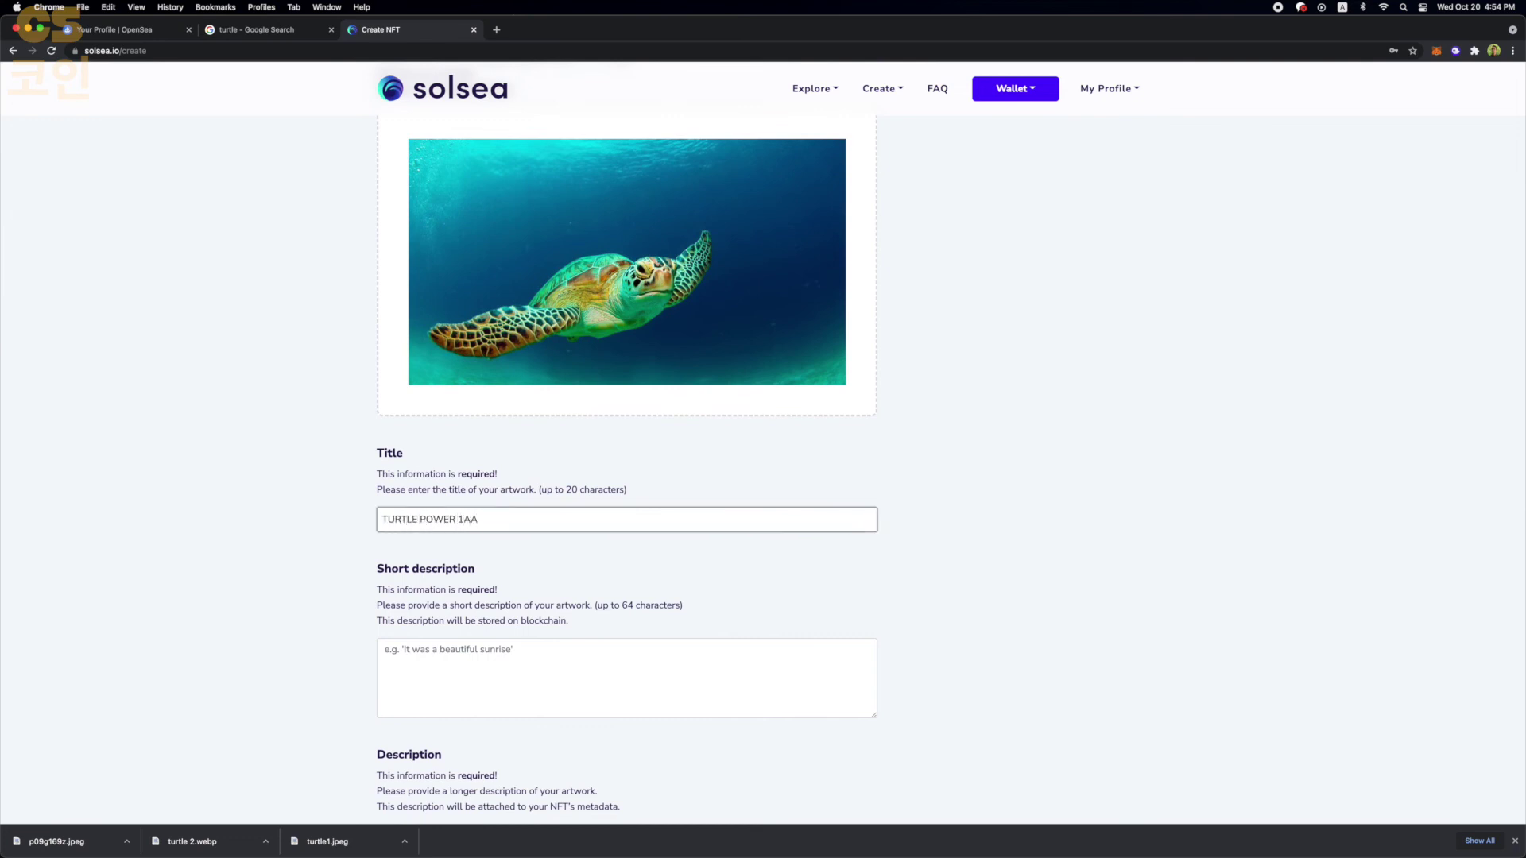
- Enter the short description and paste it into Description, adding '. Oh yeah !'
scroll(627, 445, "down", 2)
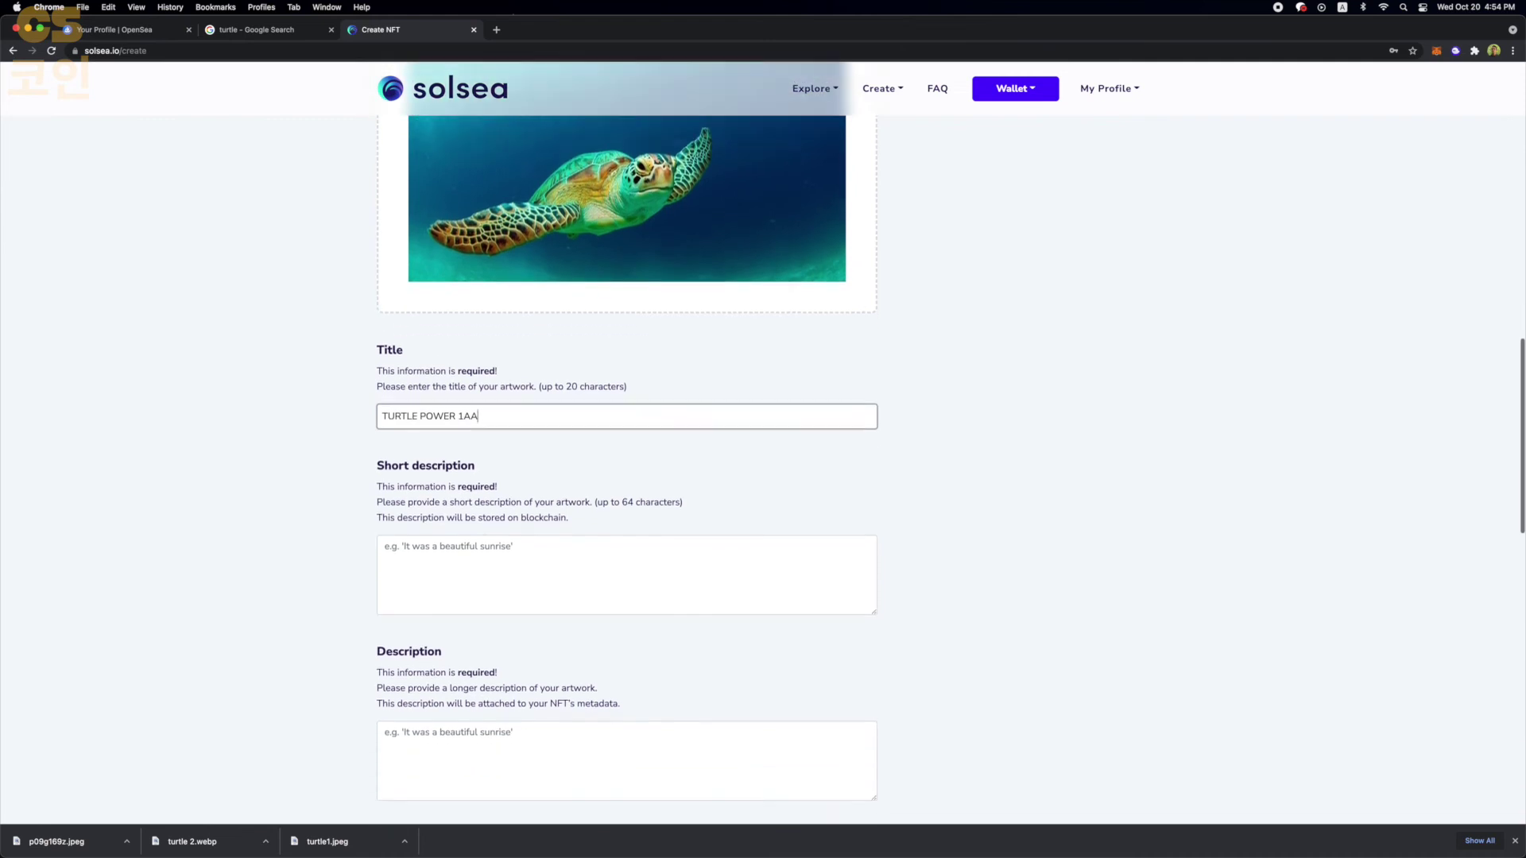
left_click(422, 596)
type("THI")
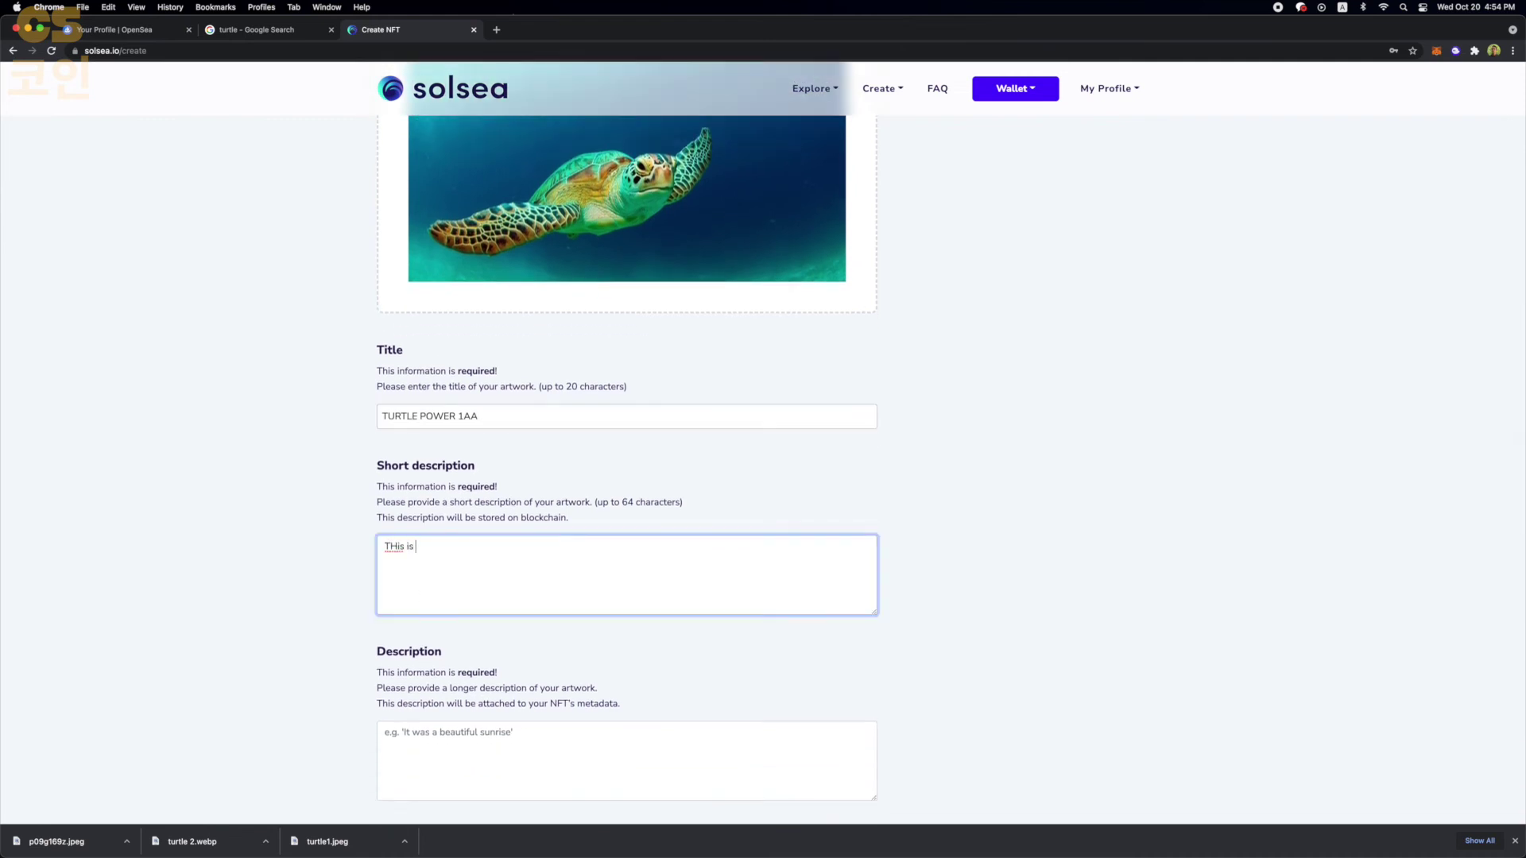
type("is is one turtle you don't want to mess with")
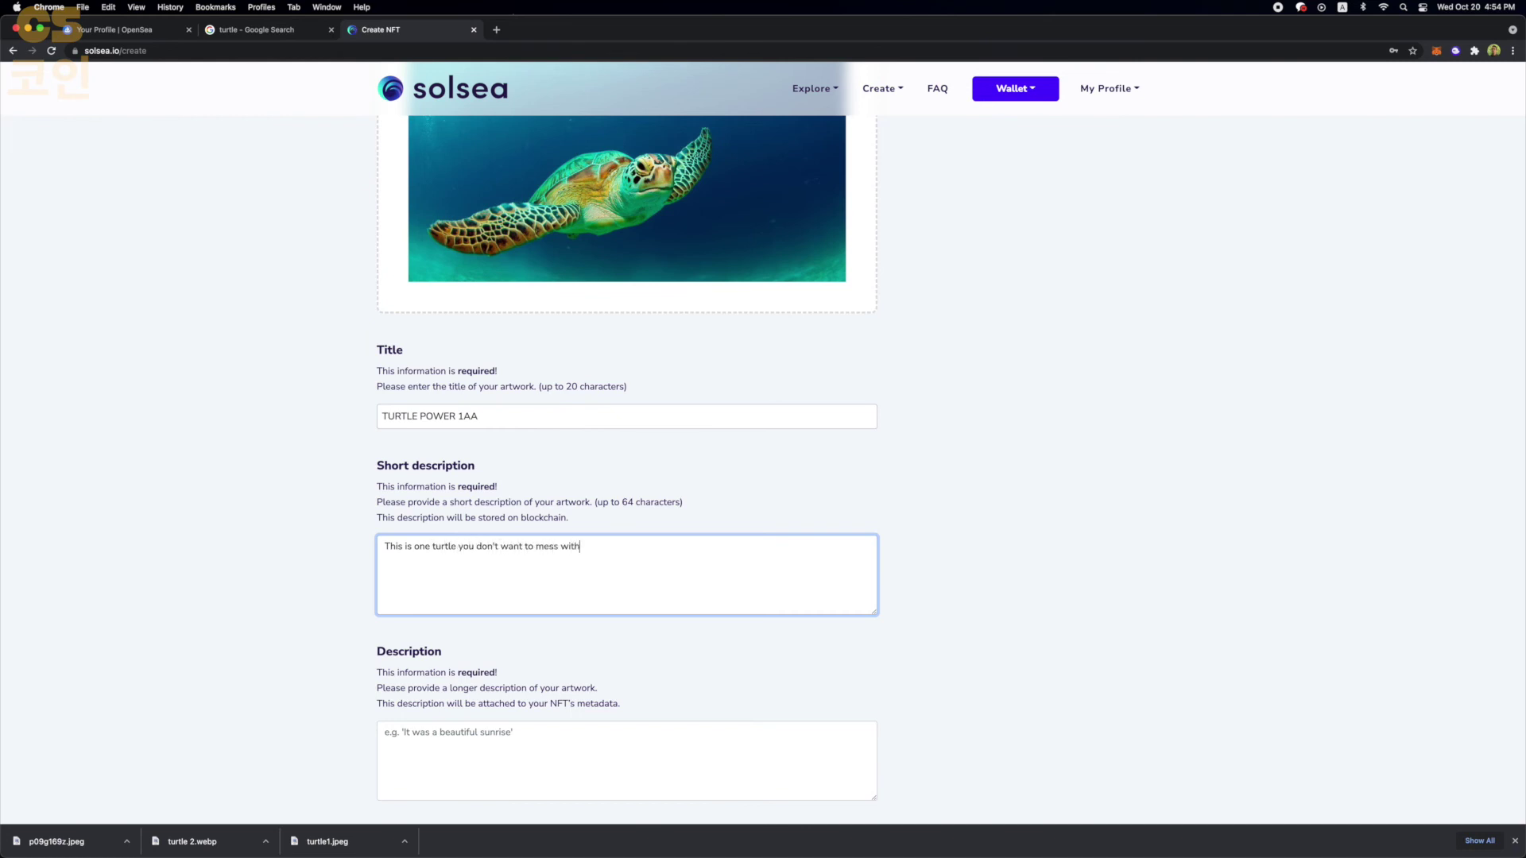
scroll(607, 606, "down", 3)
triple_click(538, 426)
key("super+c")
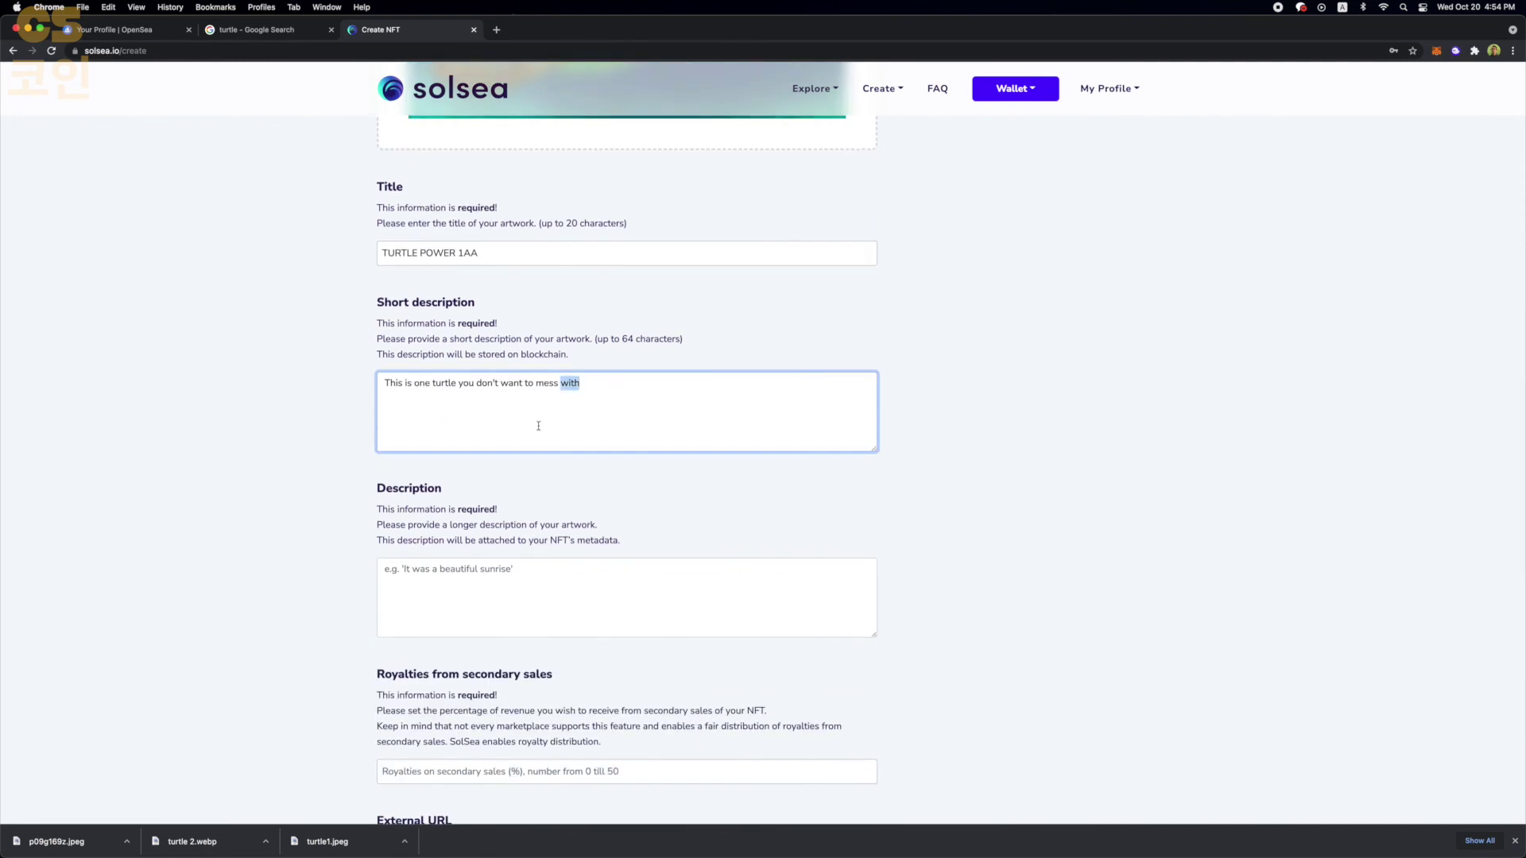
left_click(521, 575)
key("super+v")
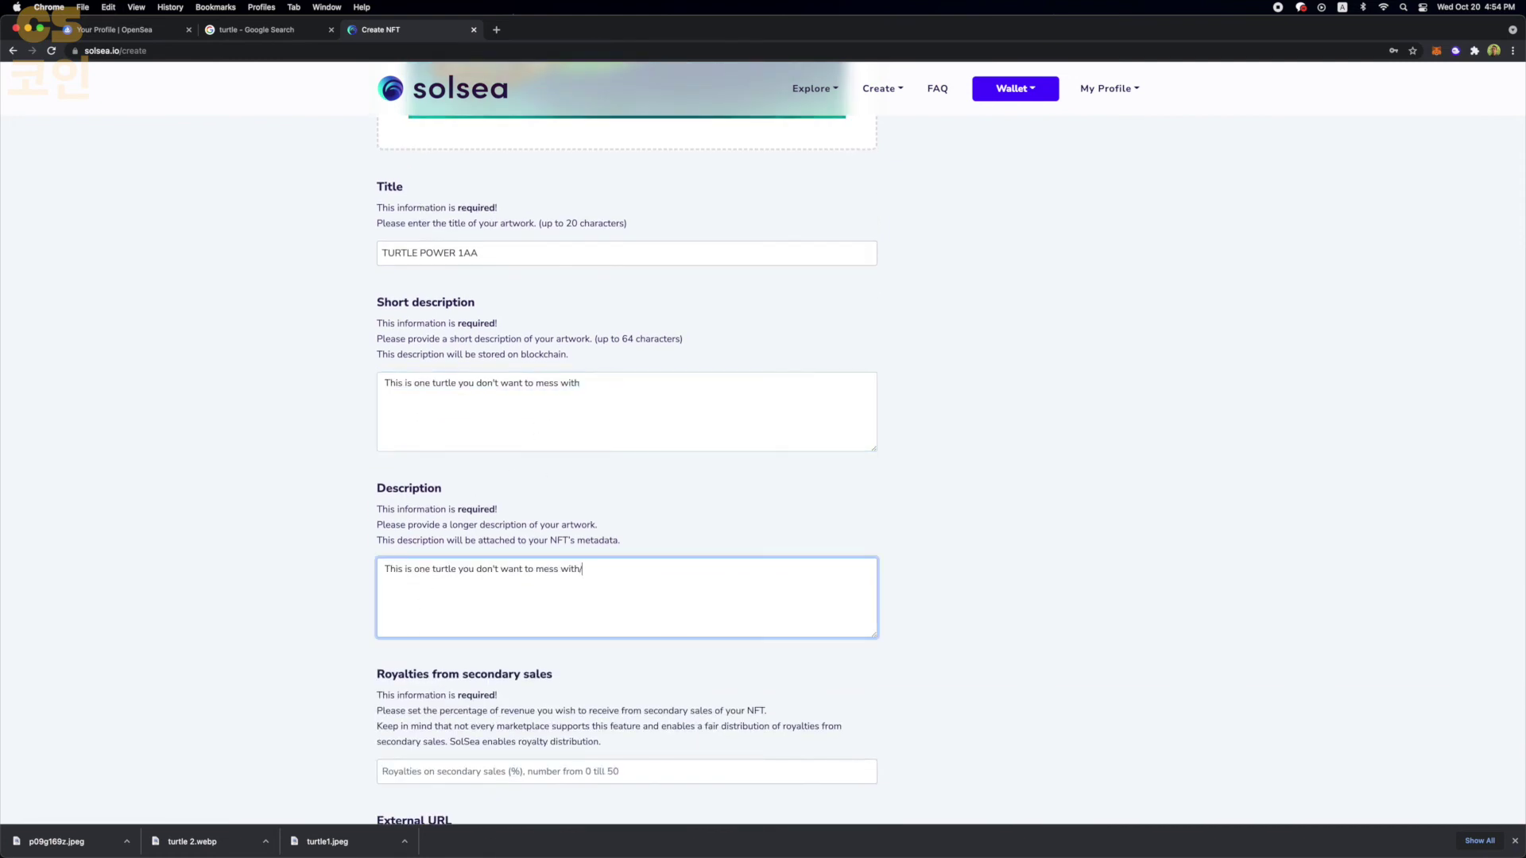
type(". Oh yeah !")
scroll(361, 697, "down", 3)
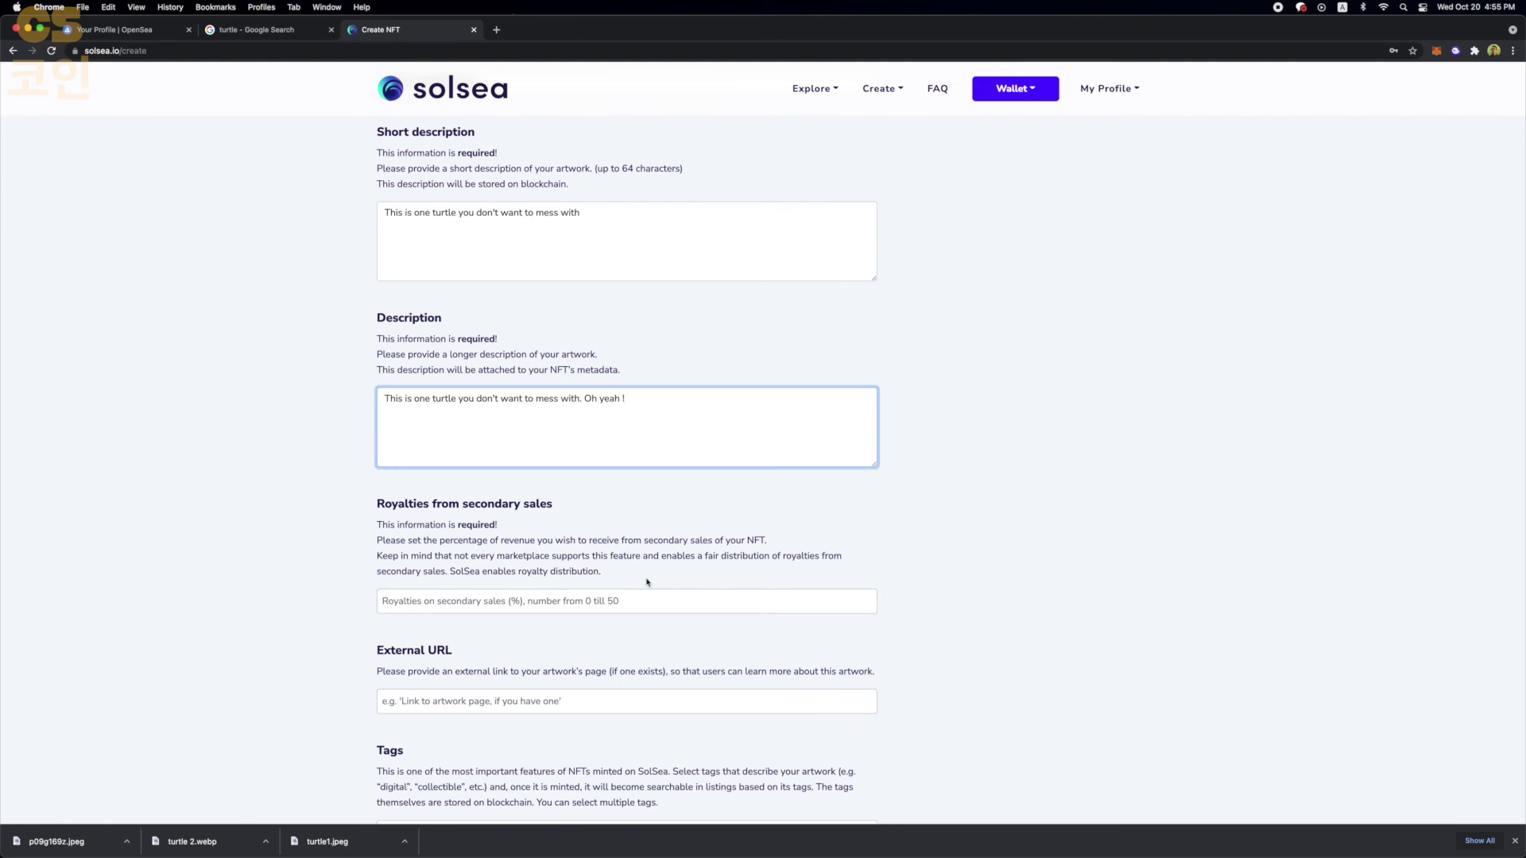
- Set royalties to 10% and add the Art and Photography tags
left_click(617, 602)
type("10")
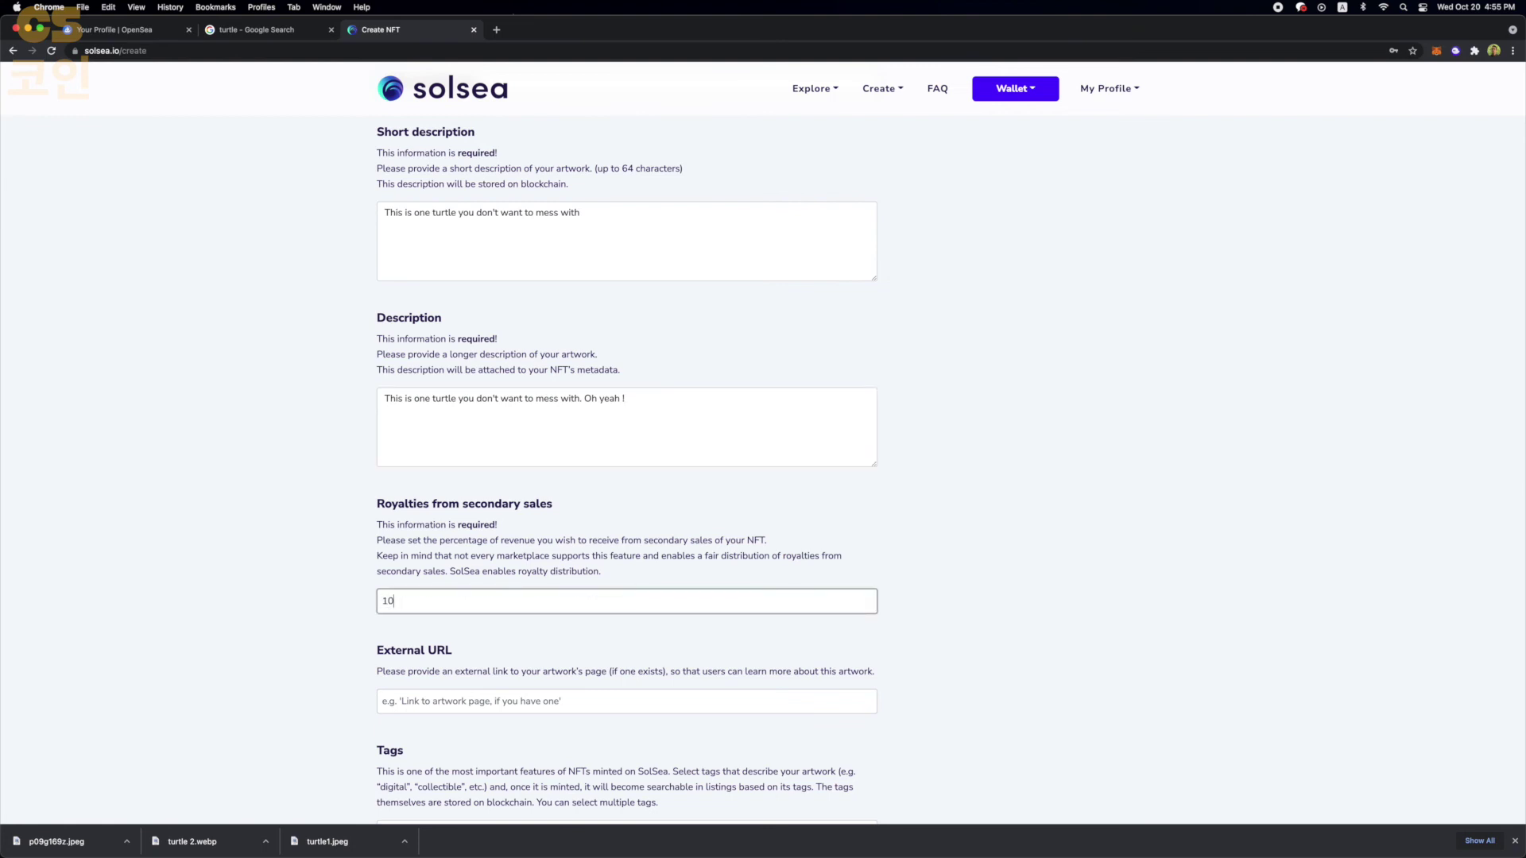
scroll(437, 635, "down", 5)
left_click(436, 584)
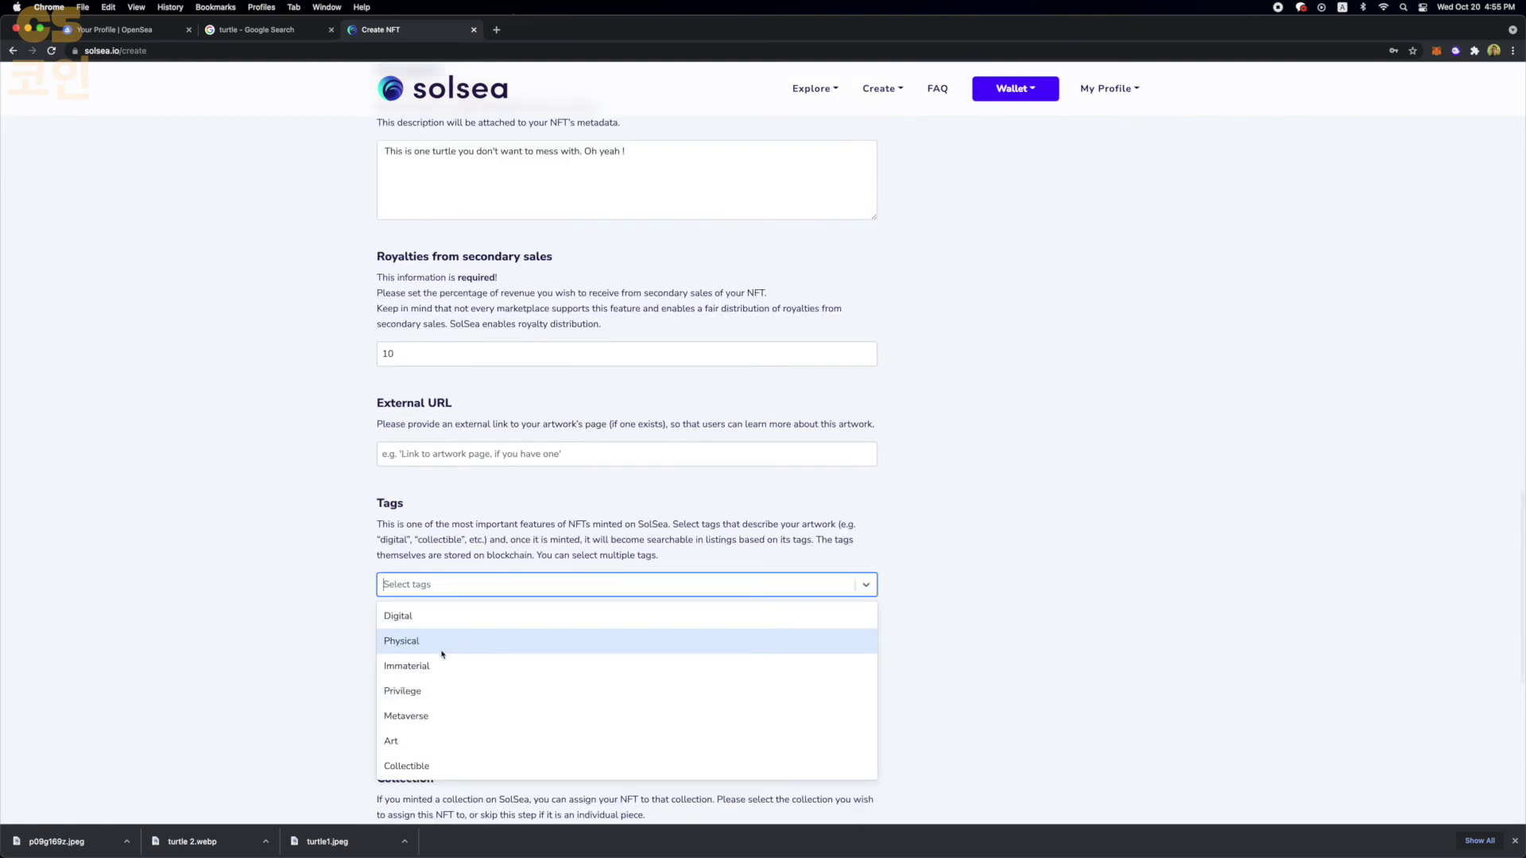
scroll(436, 685, "down", 2)
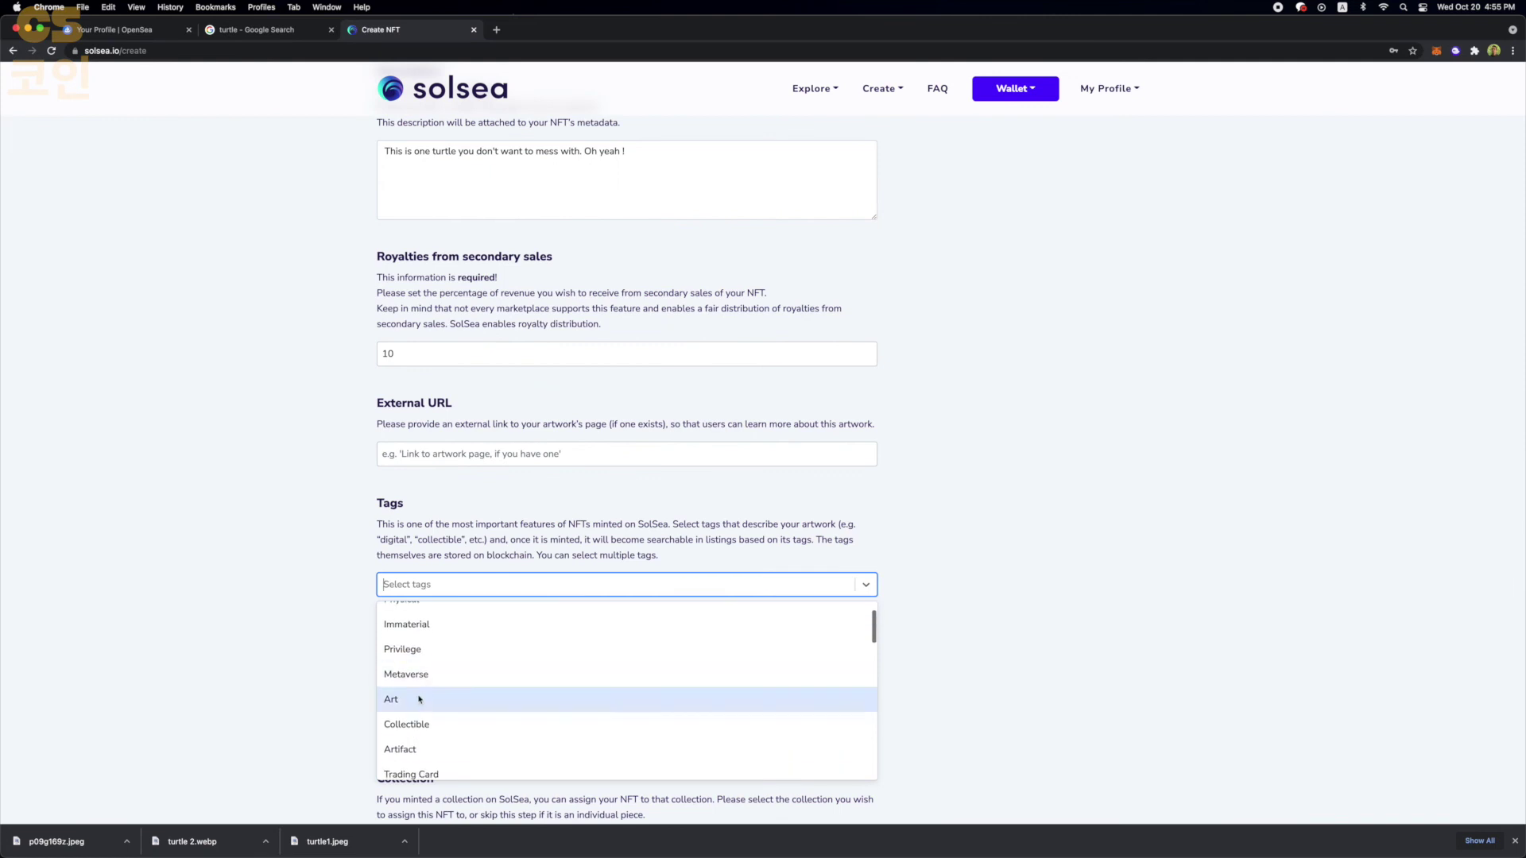
left_click(418, 699)
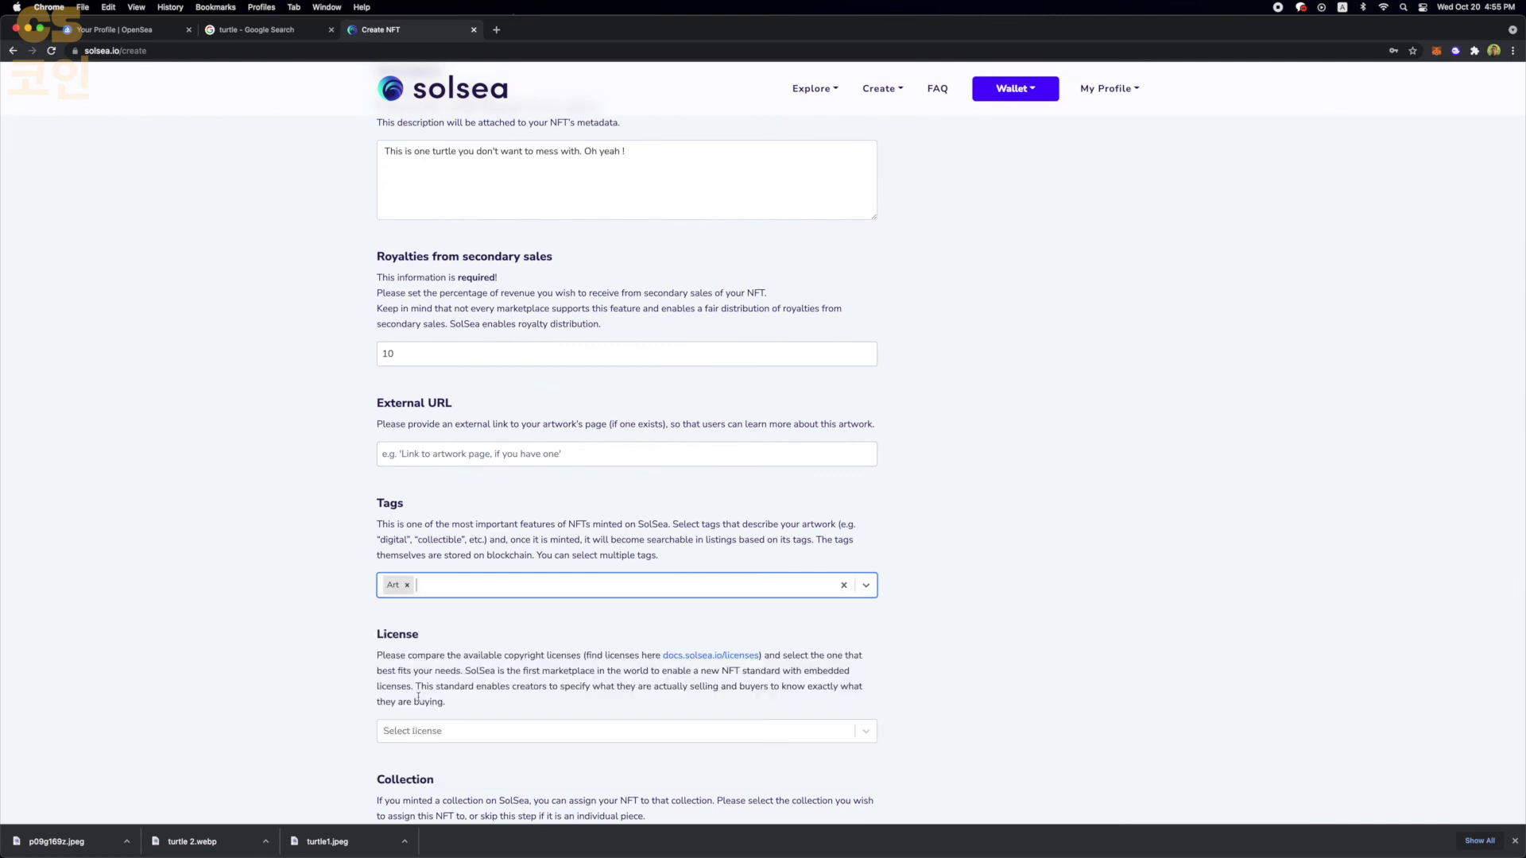
scroll(364, 637, "down", 3)
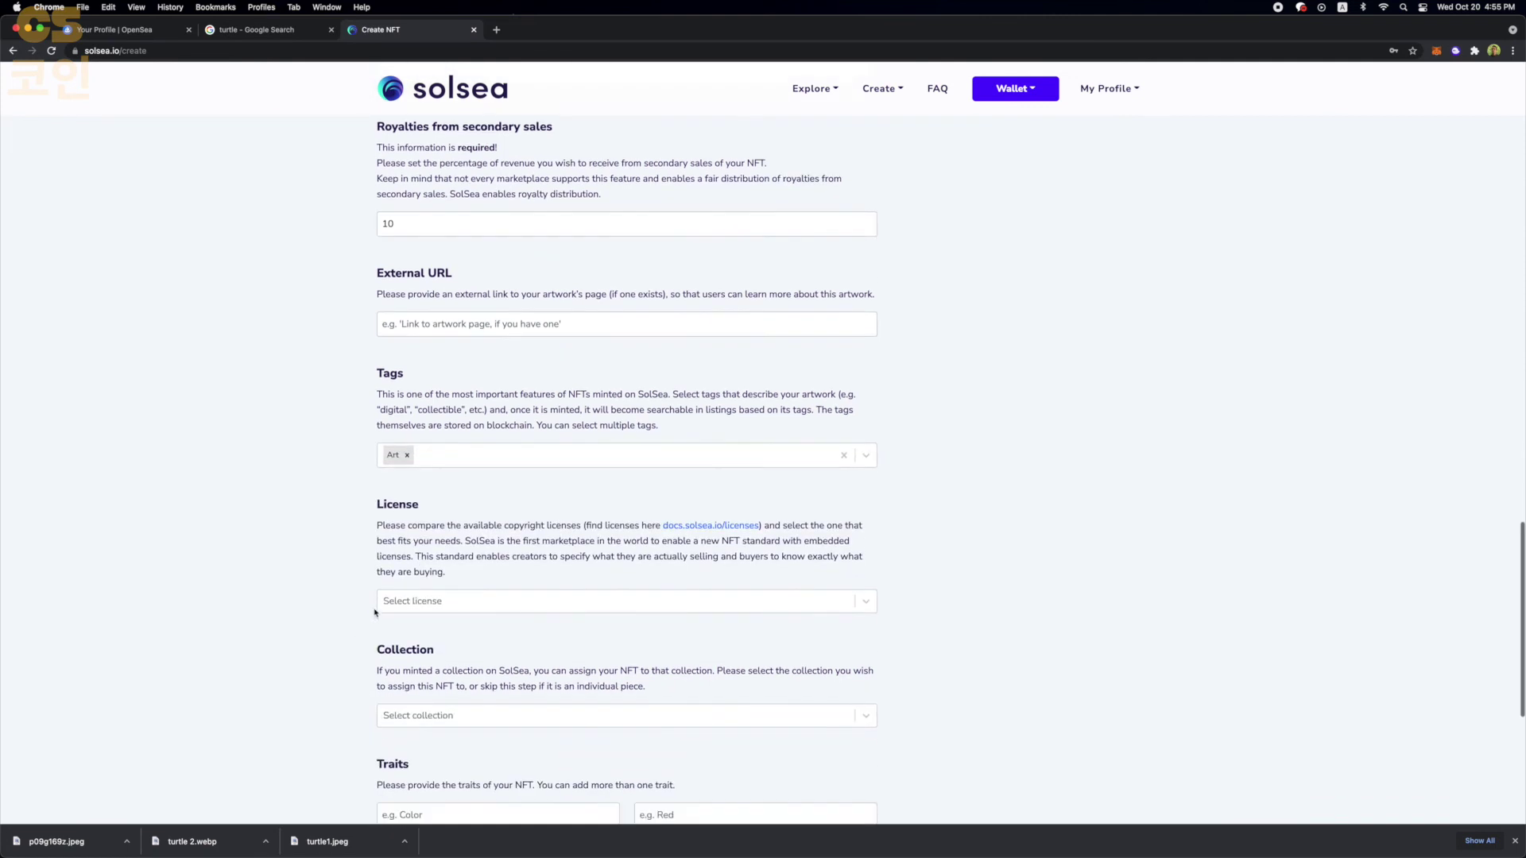
left_click(426, 462)
scroll(429, 545, "down", 4)
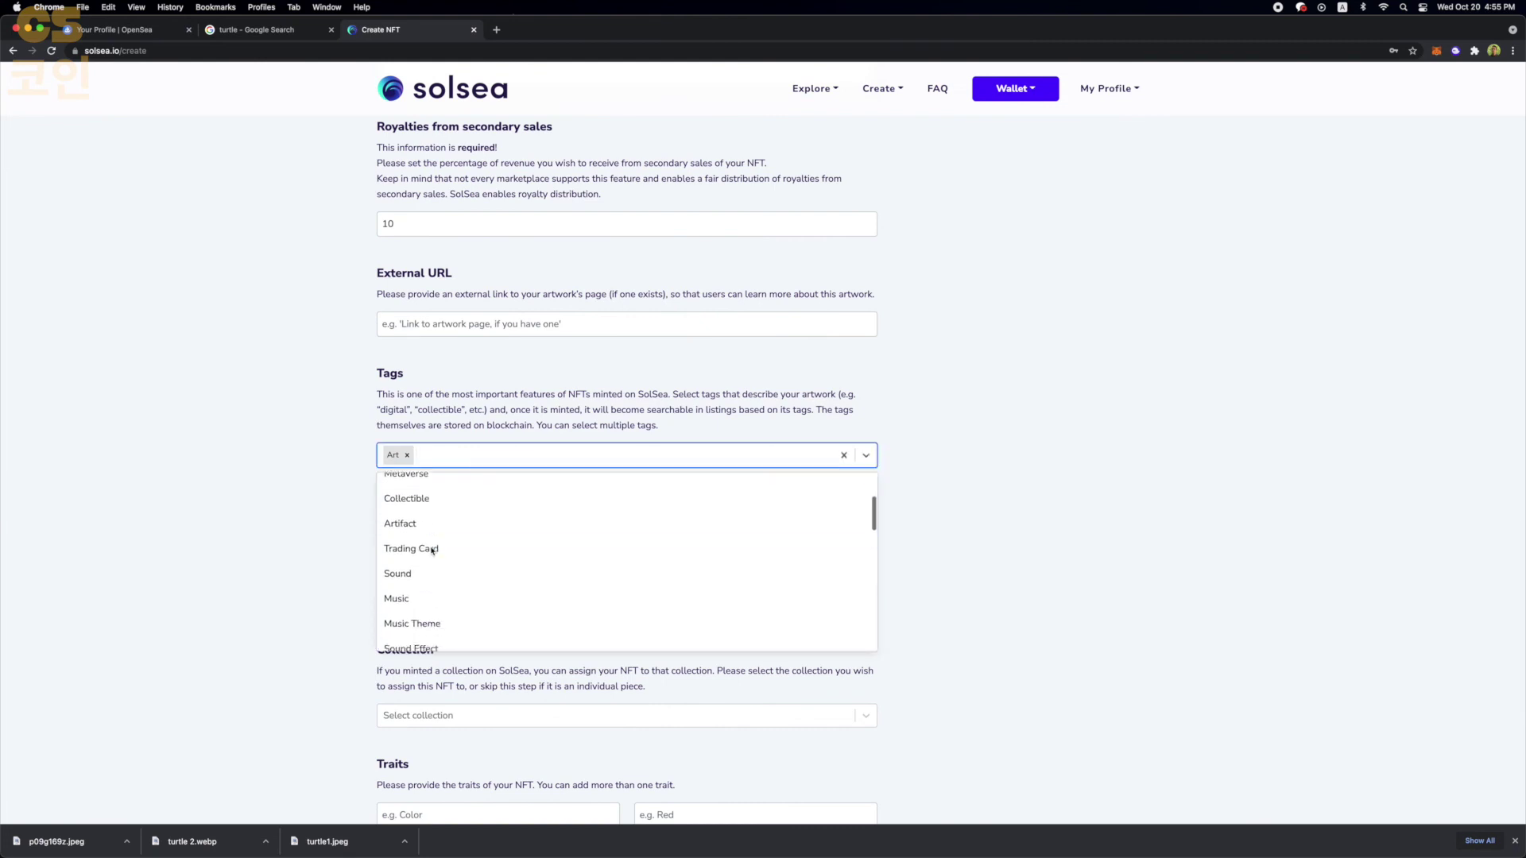
left_click(410, 599)
- Choose the Public display/Non-Commercial exploitation license and the TURTLE POWER SOLANA collection
scroll(388, 491, "down", 2)
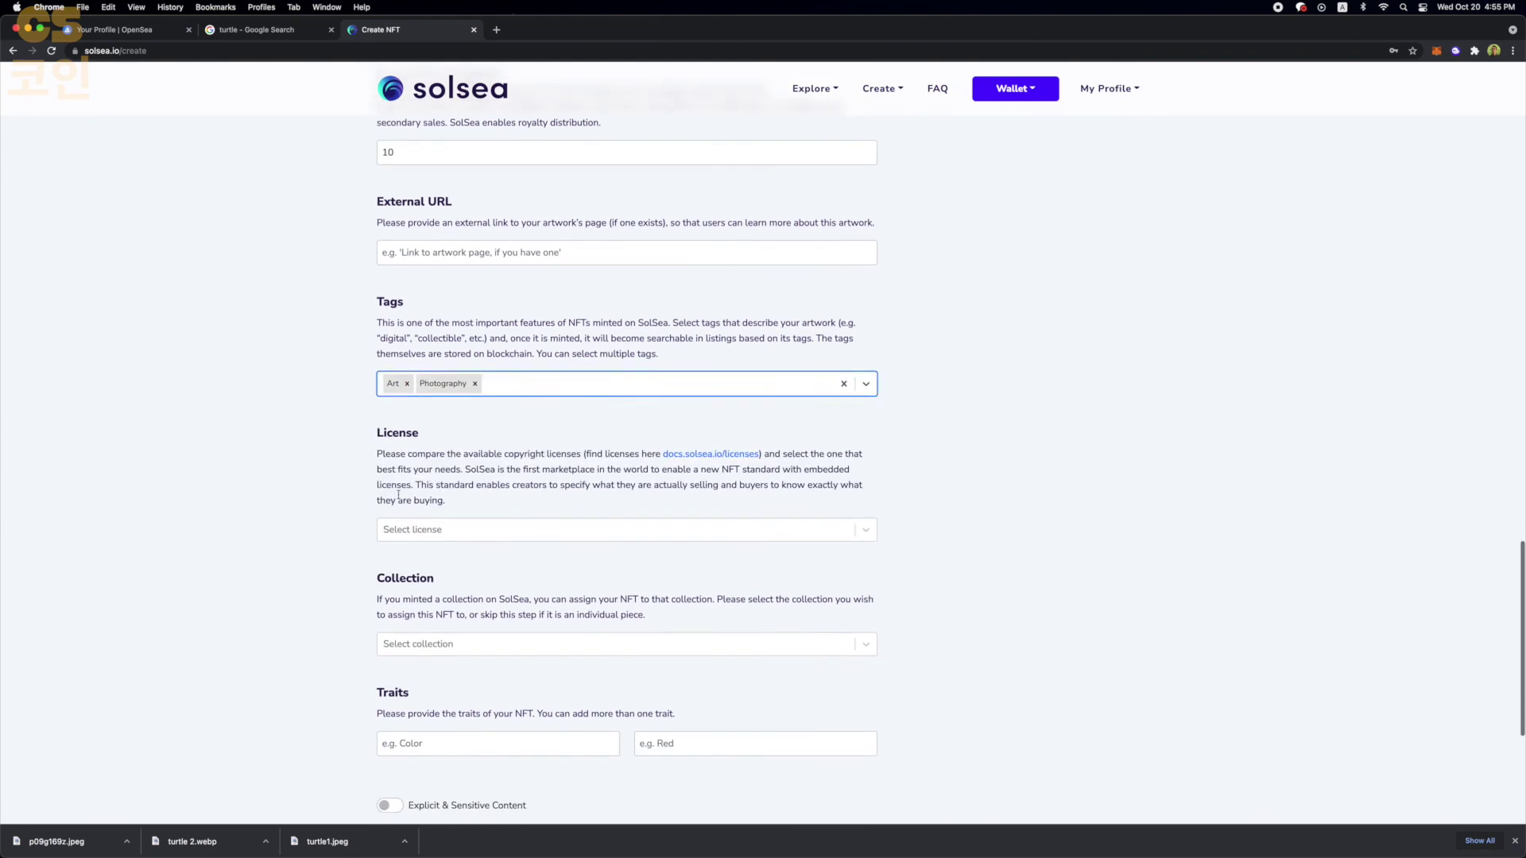
left_click(429, 531)
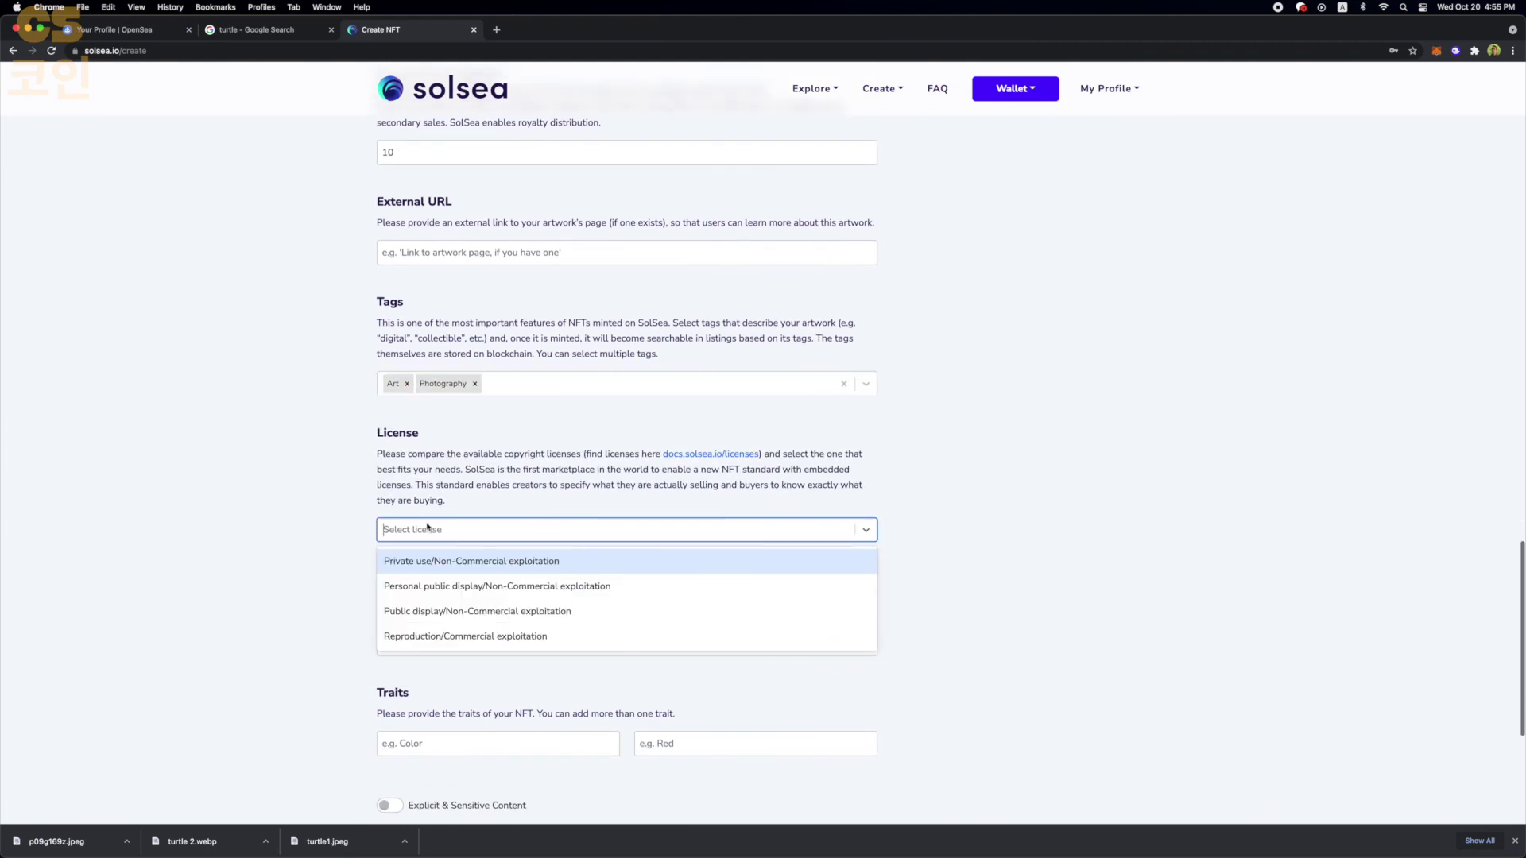
left_click(452, 611)
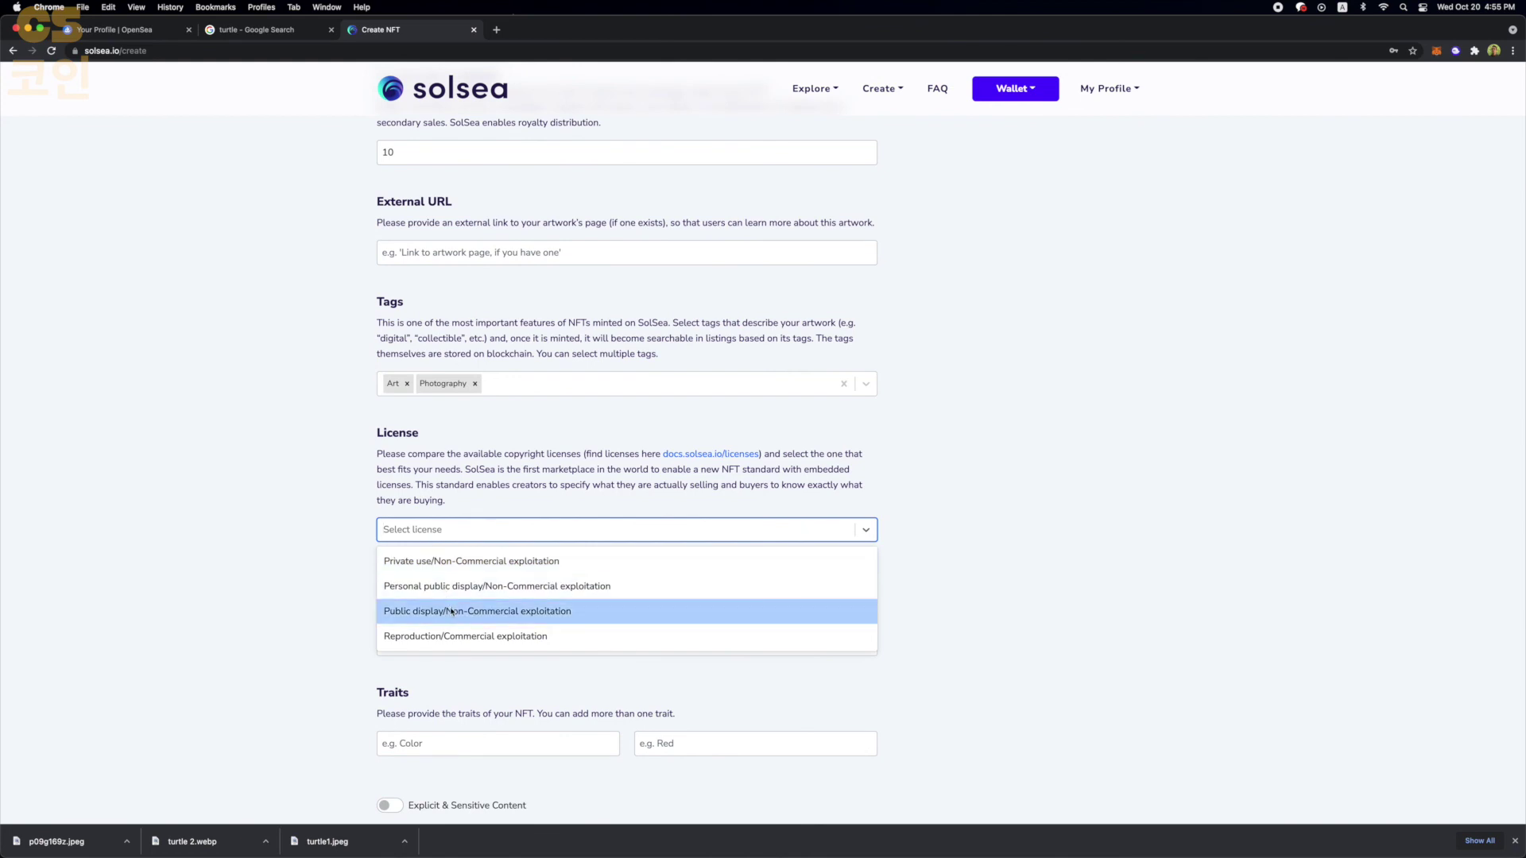
left_click(597, 621)
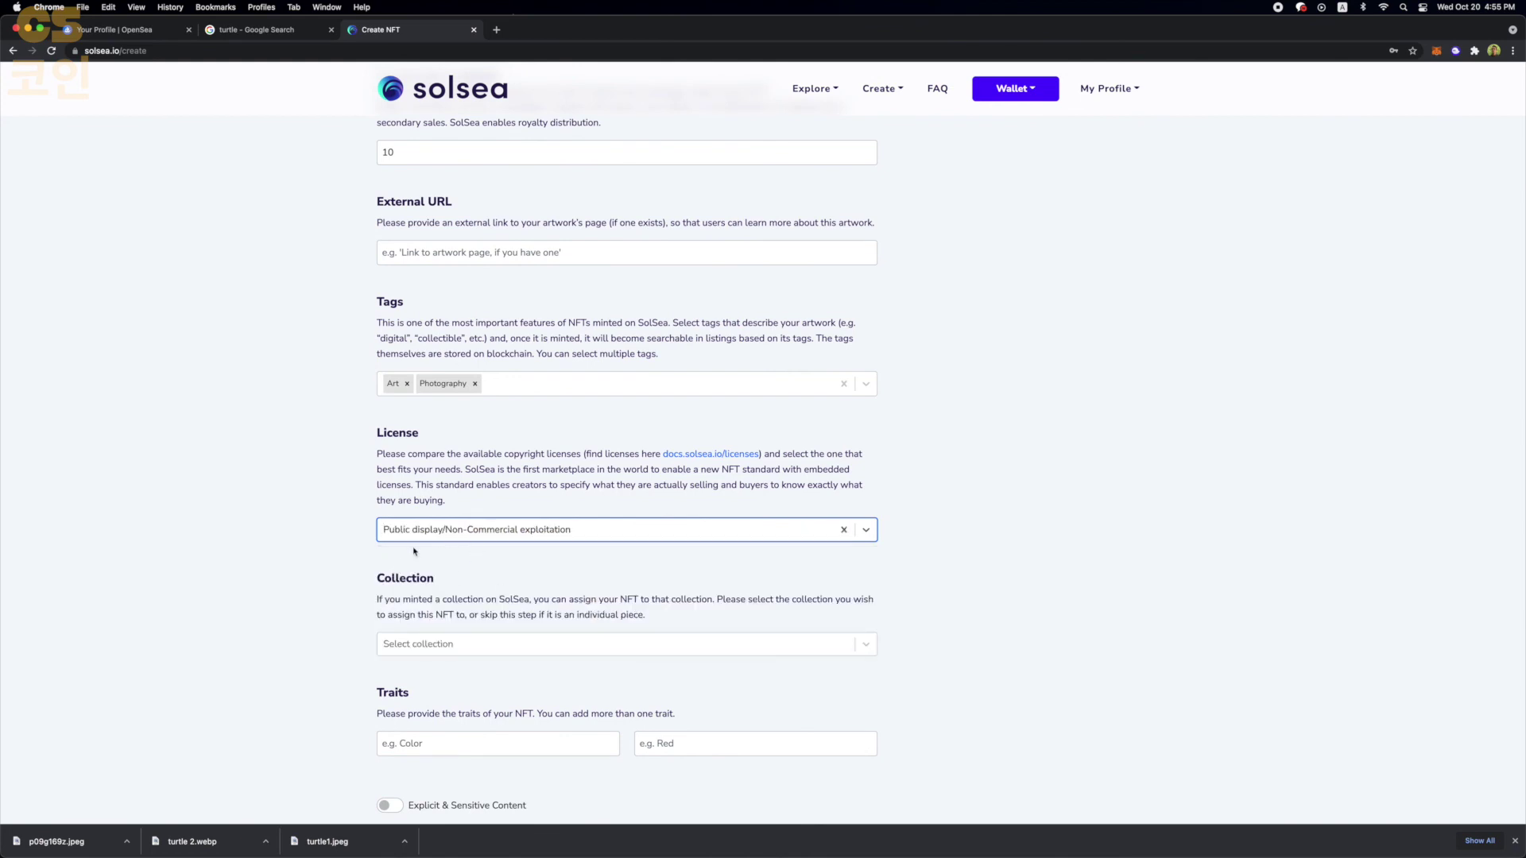
scroll(413, 551, "down", 2)
left_click(419, 577)
left_click(421, 608)
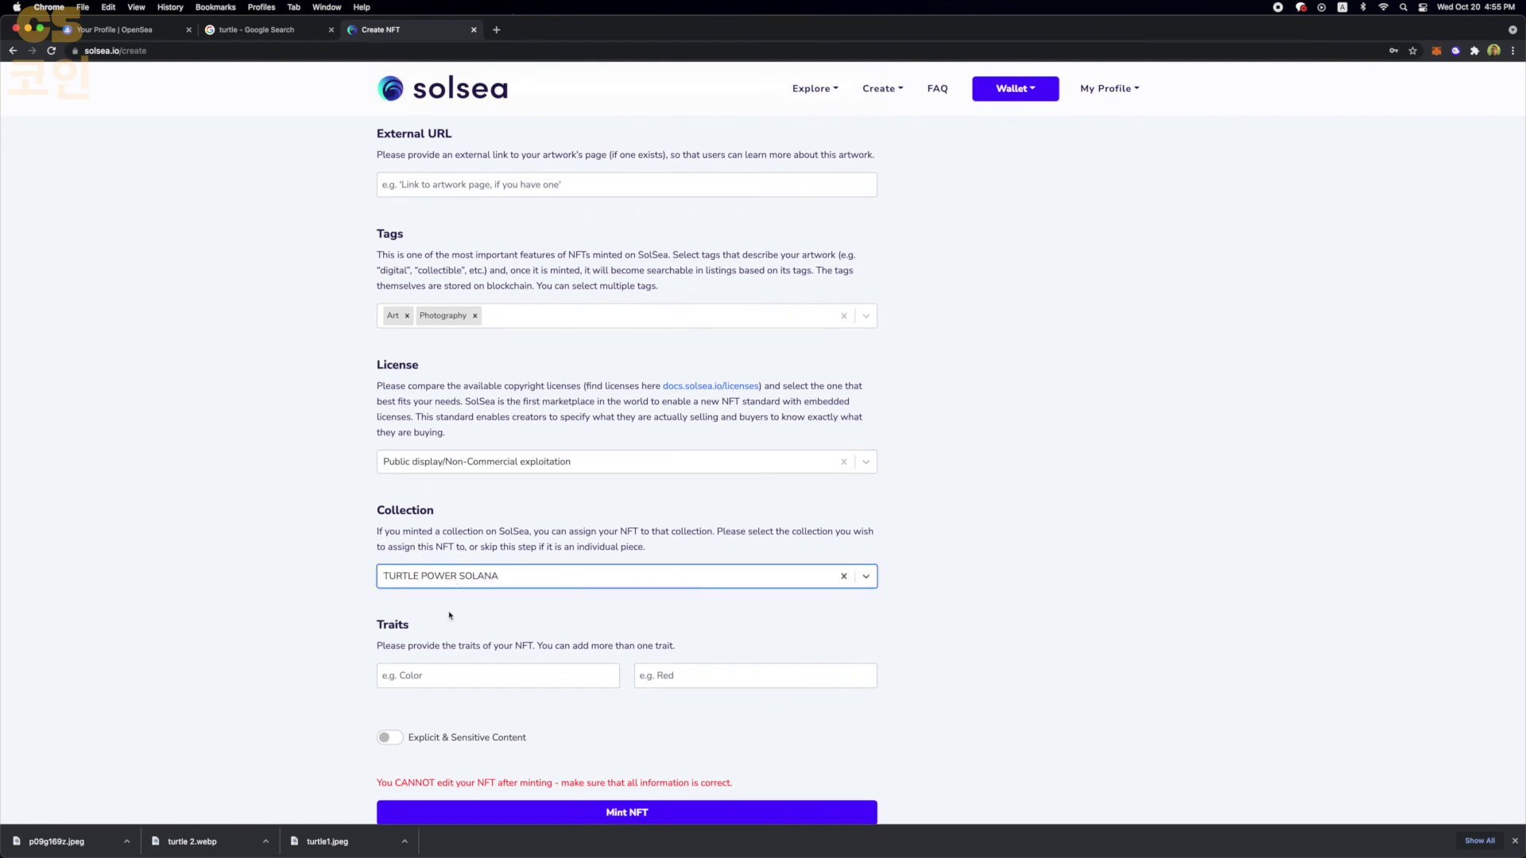
scroll(330, 587, "down", 4)
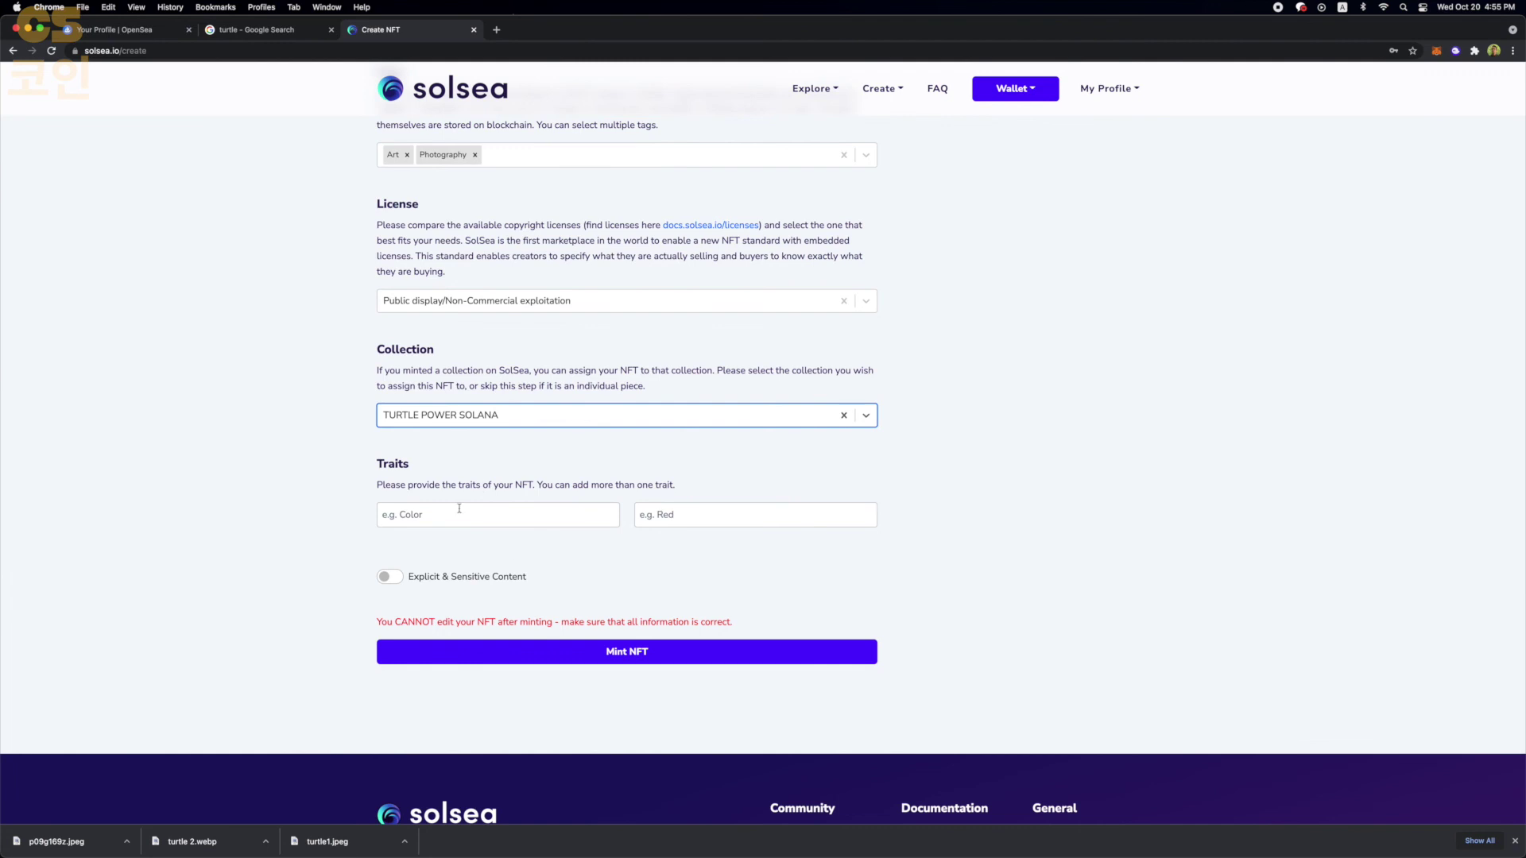
- Mint TURTLE POWER 1AA, approve it in Phantom, and reload the wallet's NFT list
left_click(521, 648)
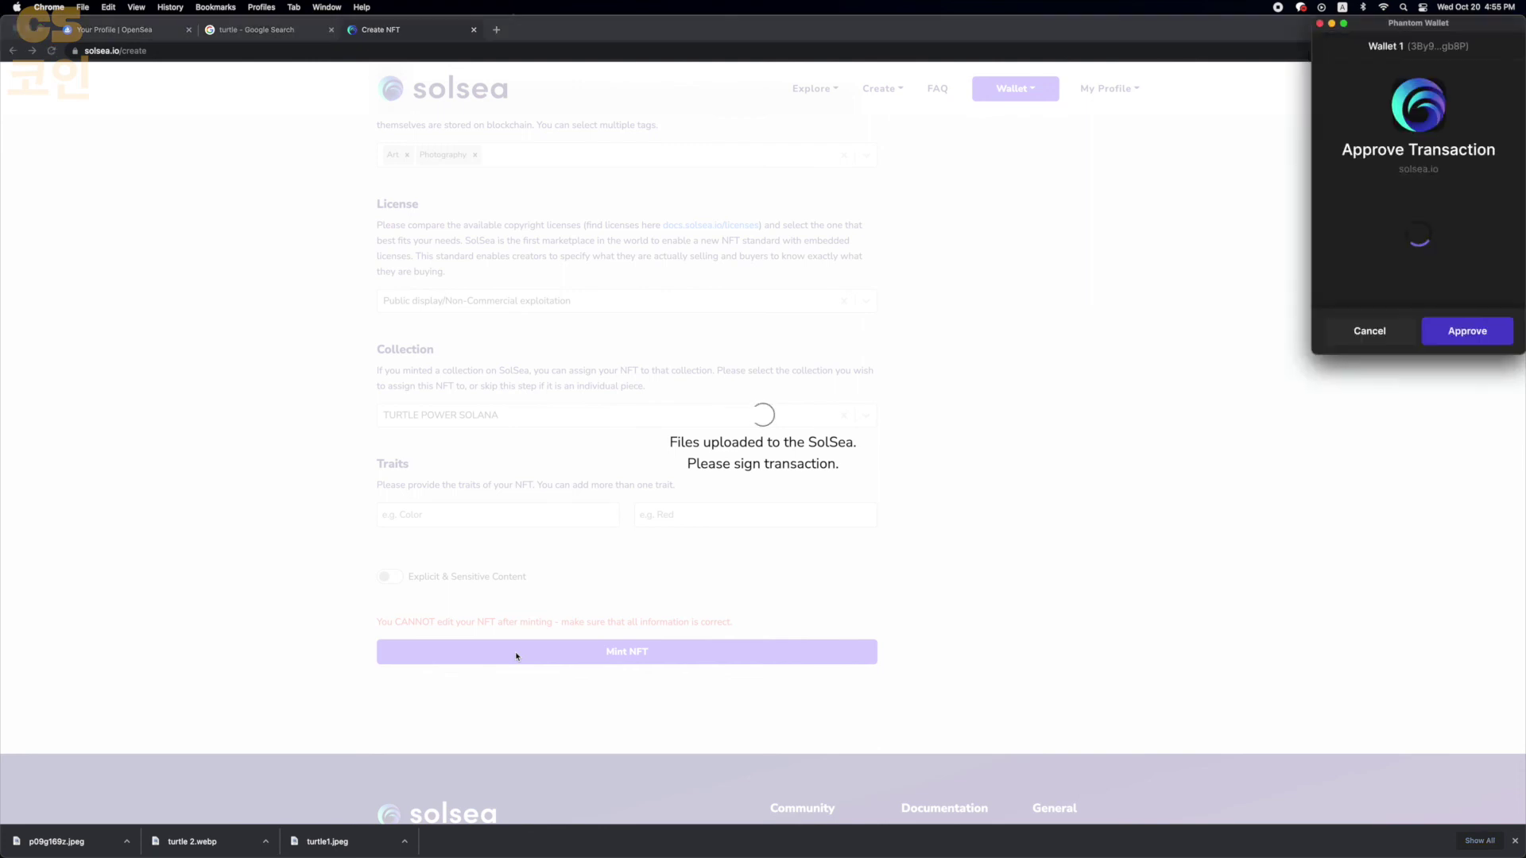
left_click(1467, 330)
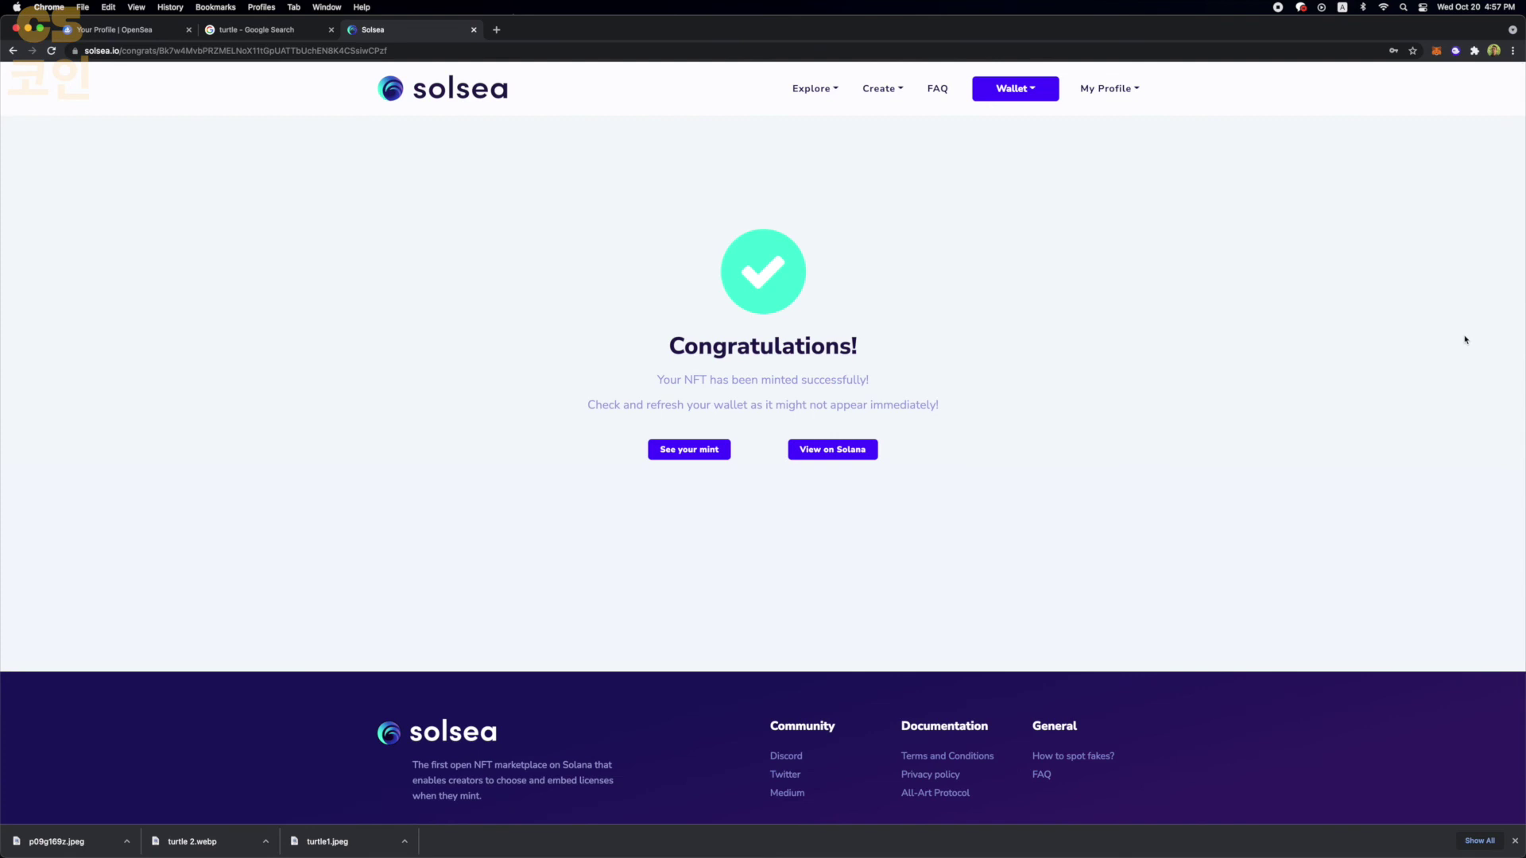
left_click(697, 452)
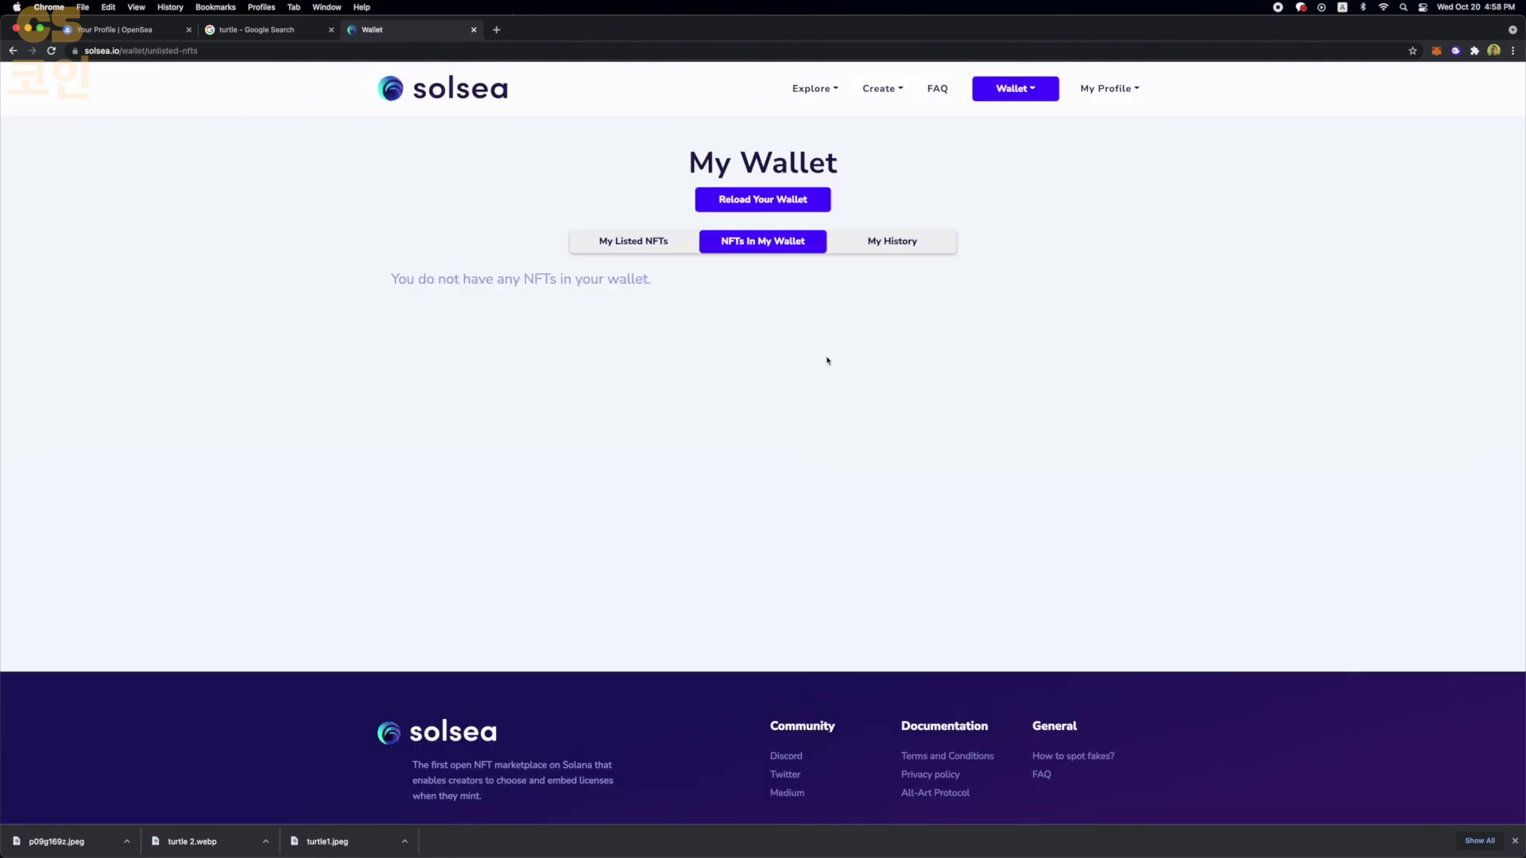
left_click(774, 200)
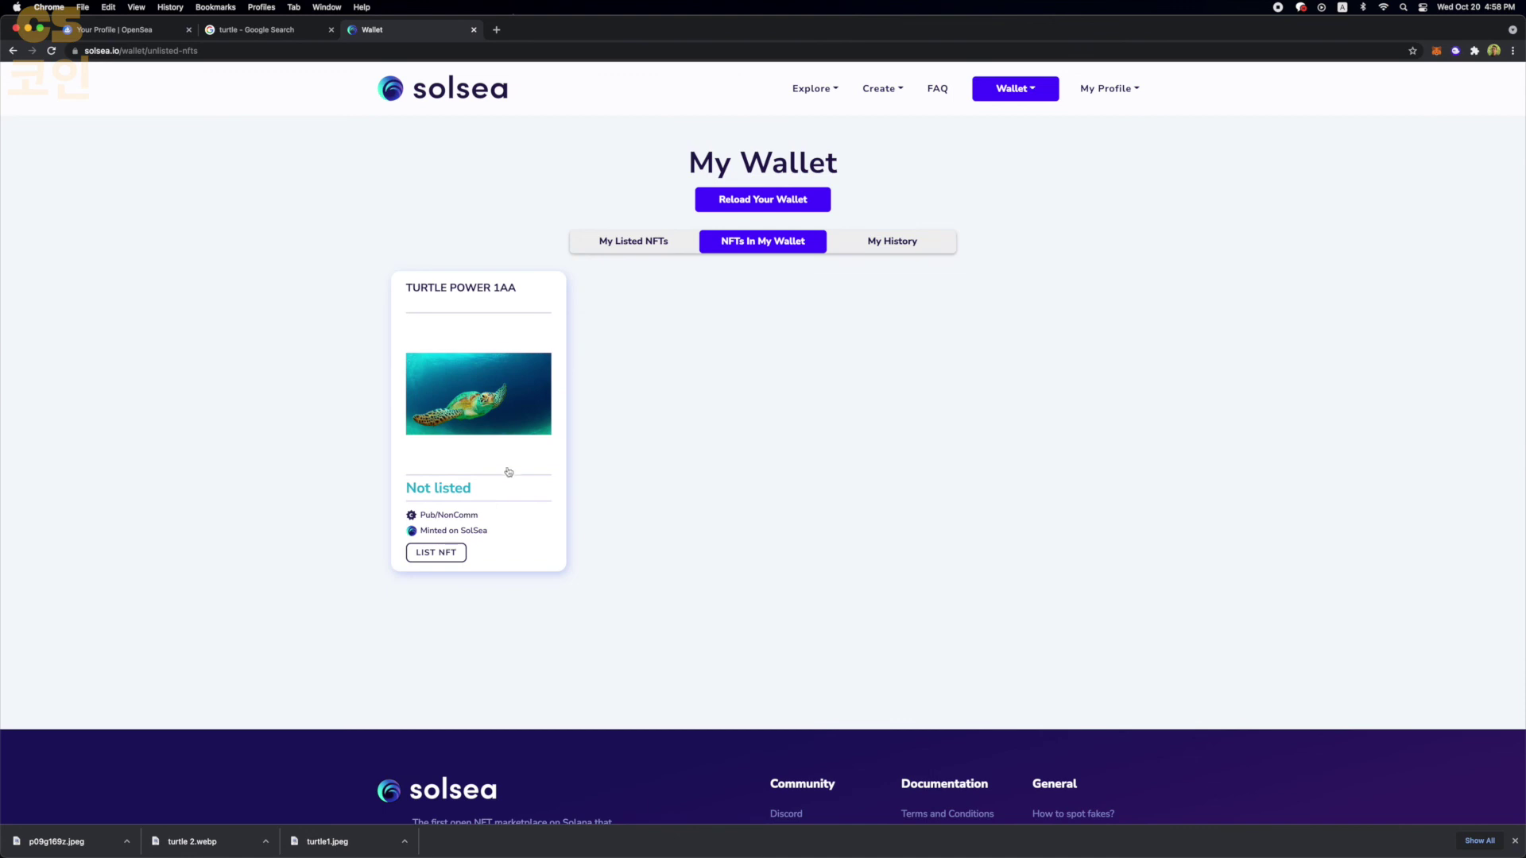
- List TURTLE POWER 1AA at 2 SOL, approve in Phantom, and open its listed item page
left_click(436, 556)
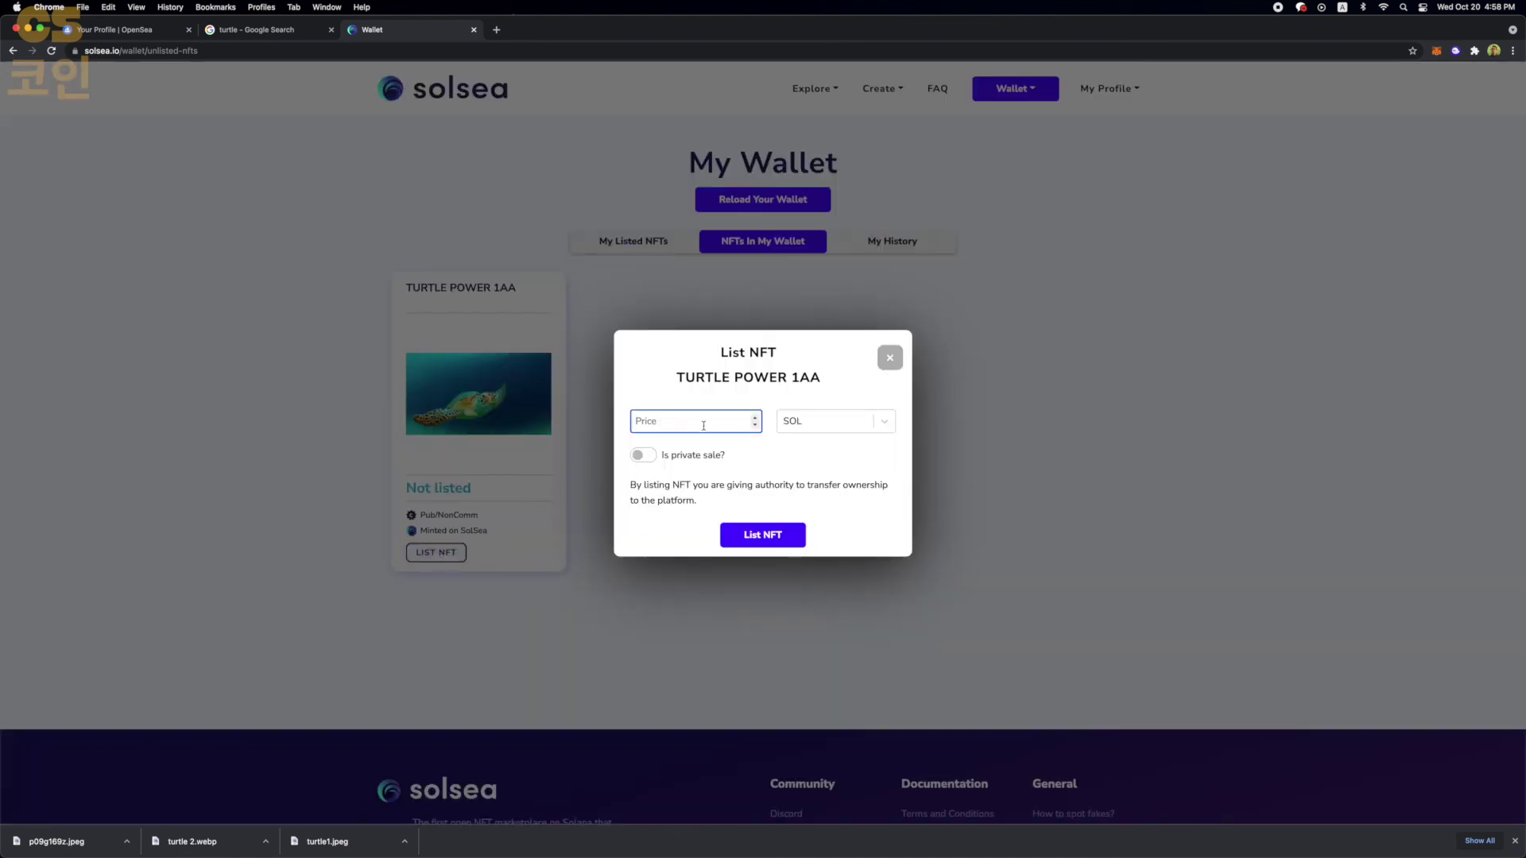
left_click(762, 538)
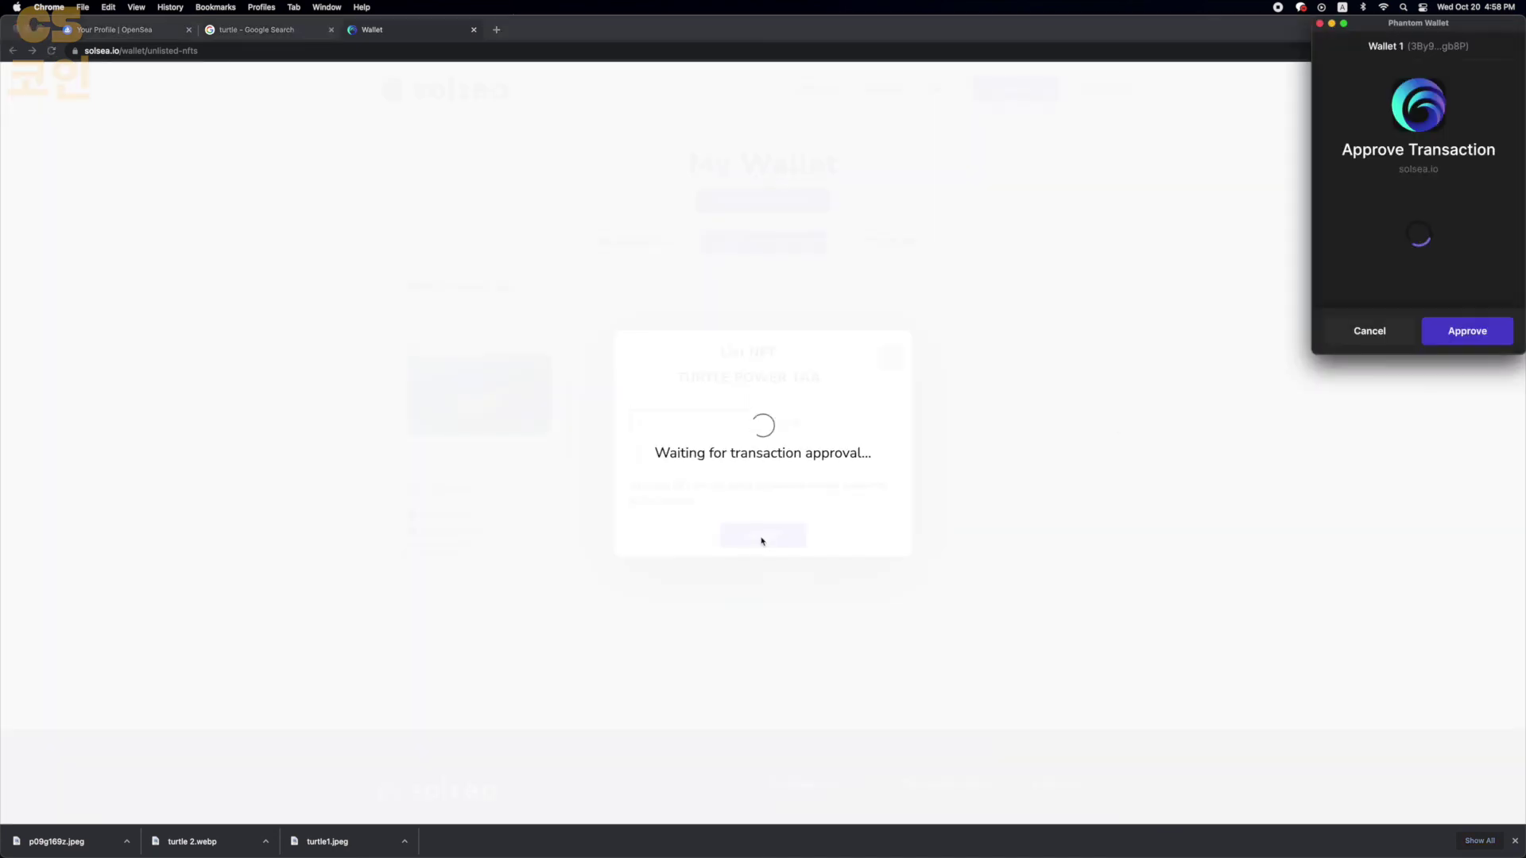
left_click(1483, 334)
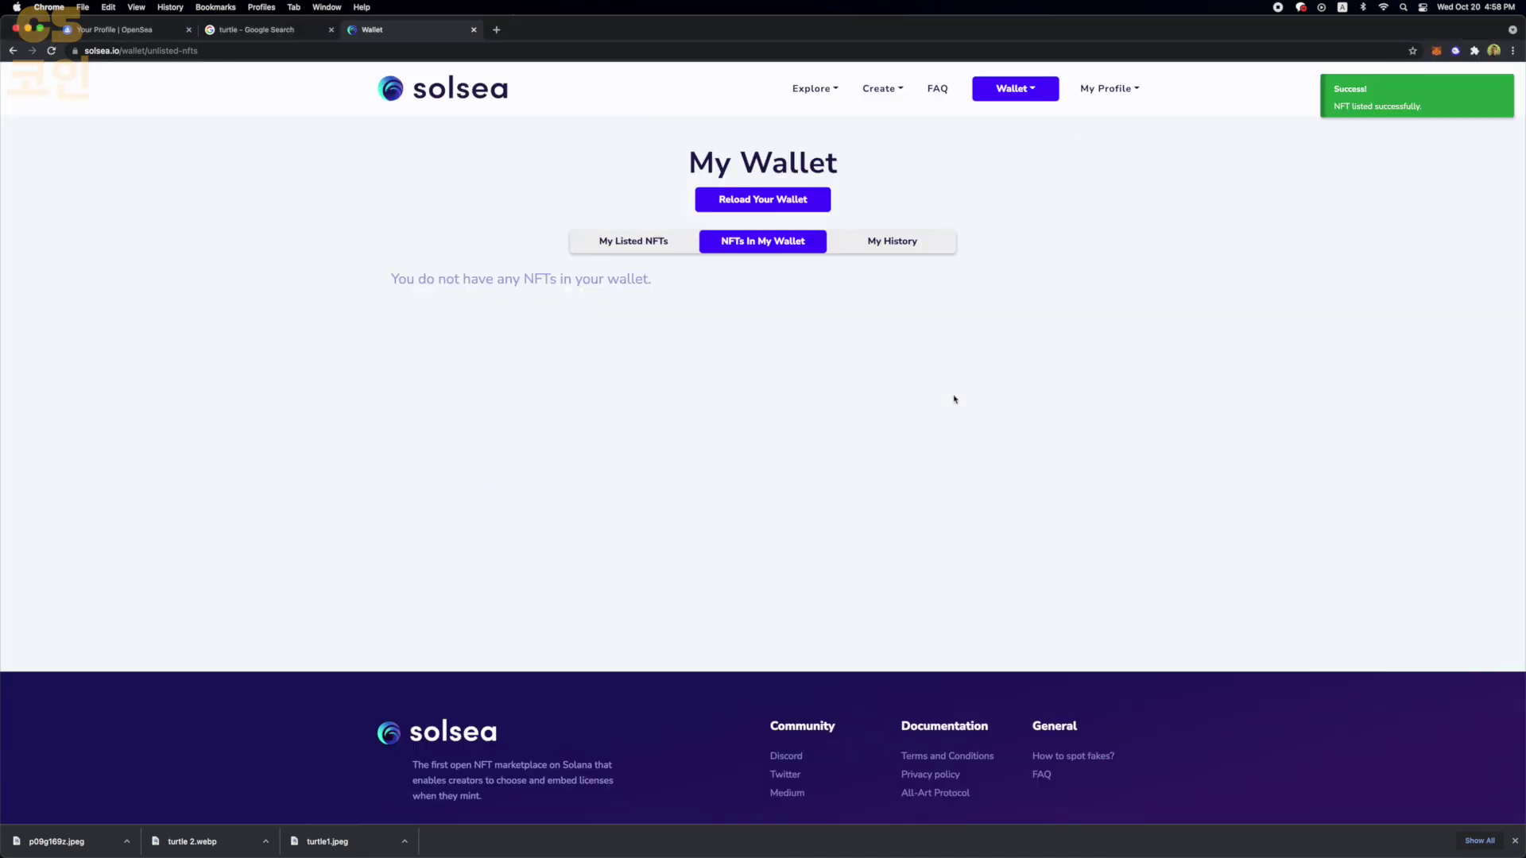
left_click(663, 251)
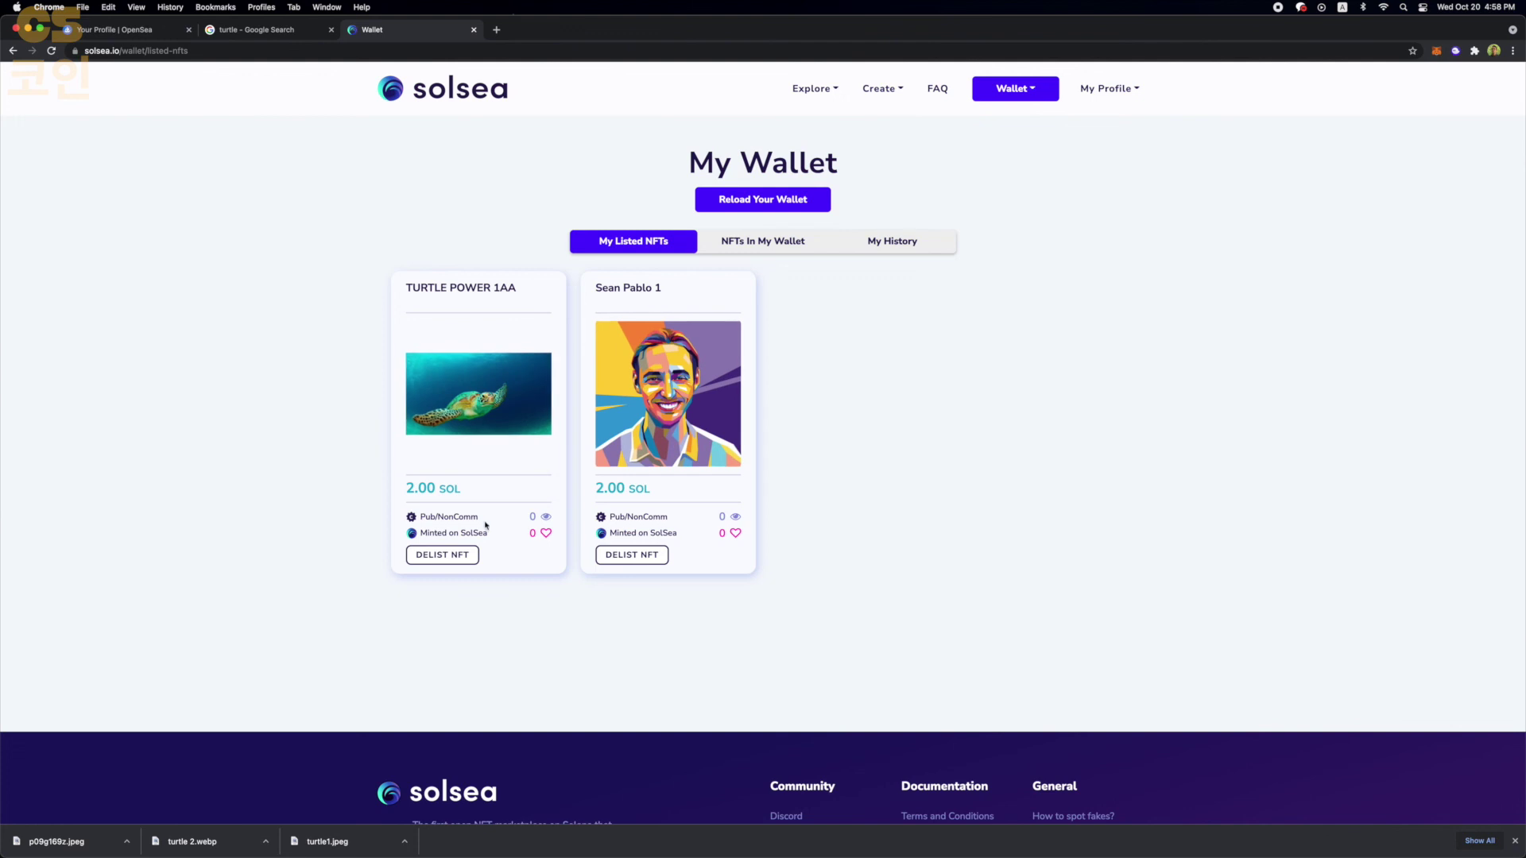
left_click(497, 392)
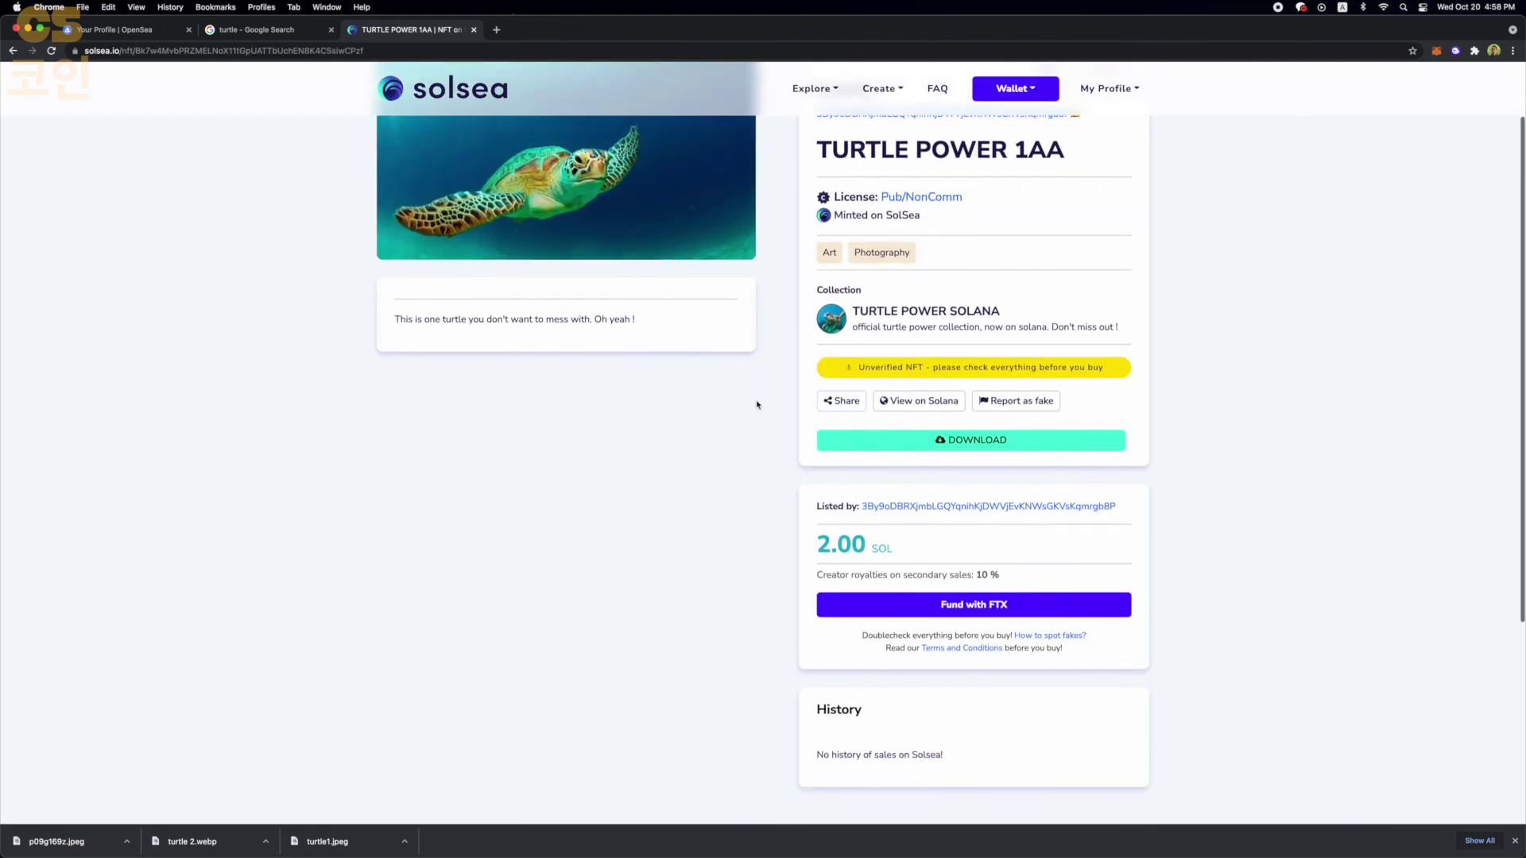
scroll(756, 402, "down", 1)
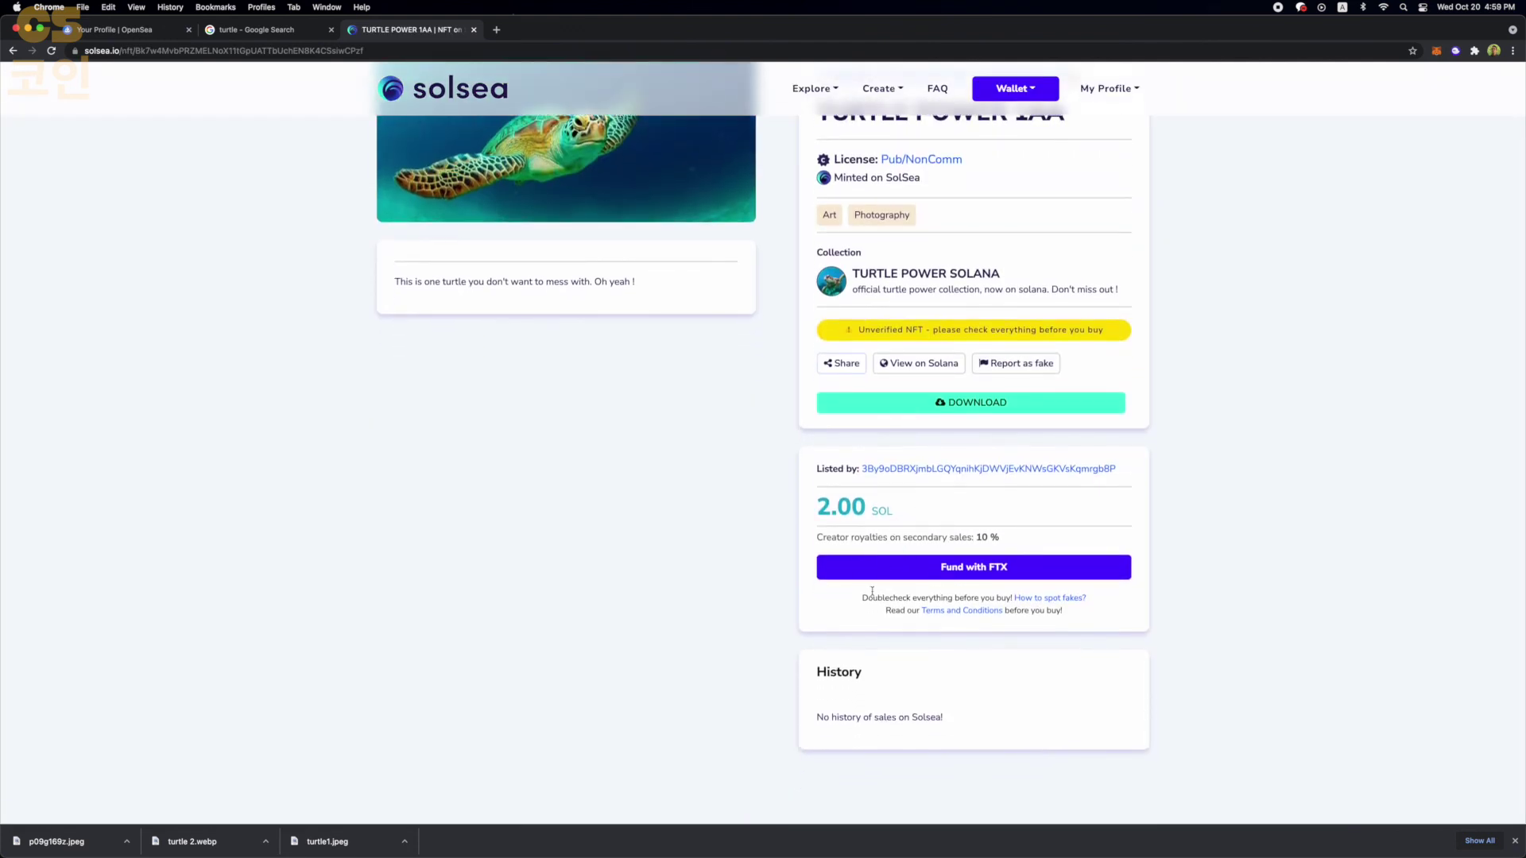
scroll(922, 531, "up", 2)
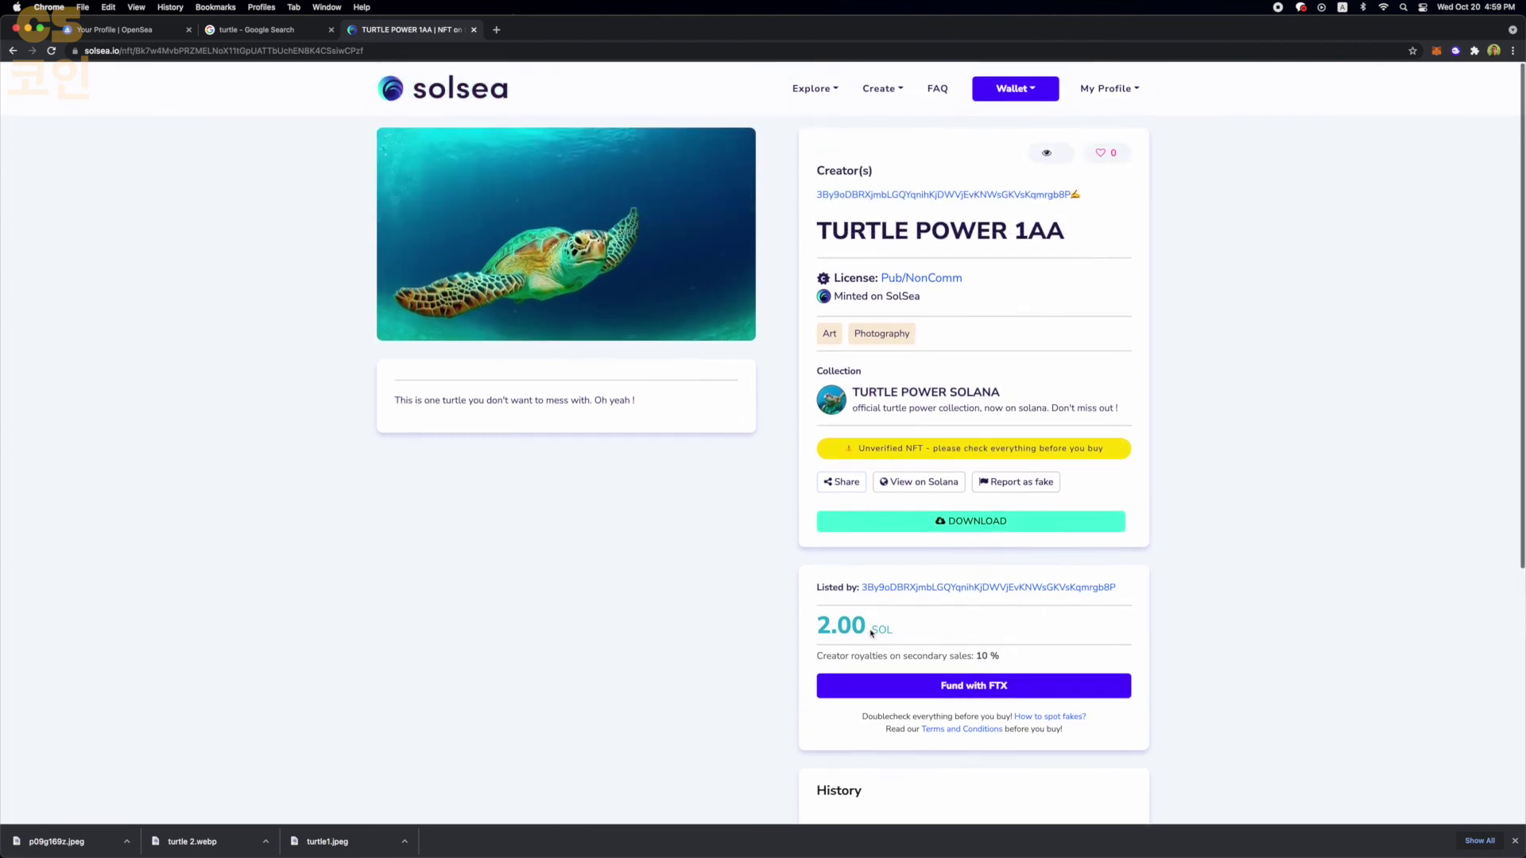